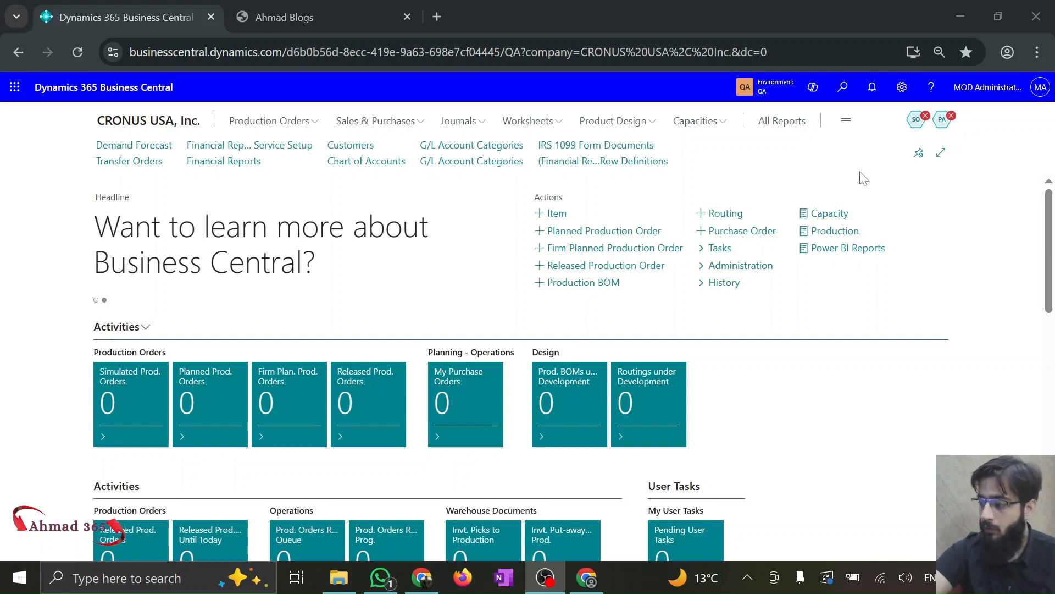
- Search for Item Tracking Code and open the Item Tracking Codes list
{"action": "left_click", "coordinate": [844, 89]}
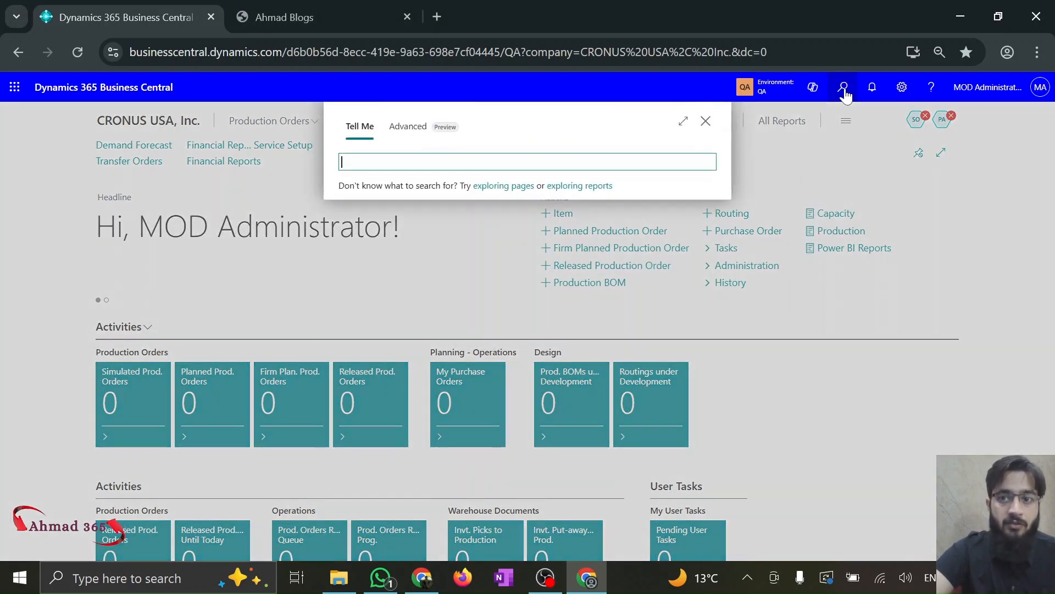
{"action": "type", "text": "Item "}
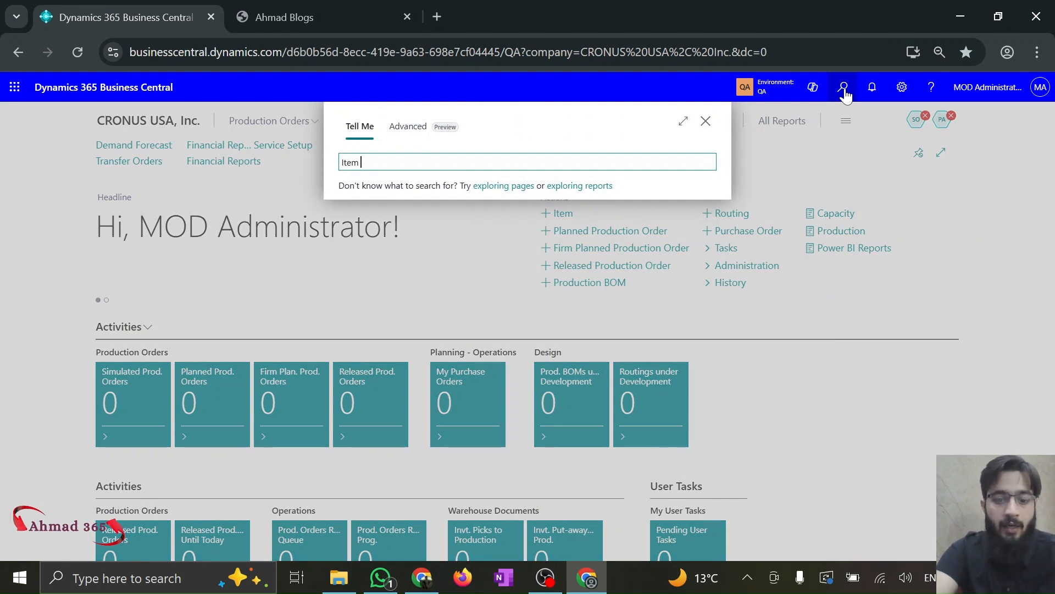
{"action": "type", "text": "Tracking Code"}
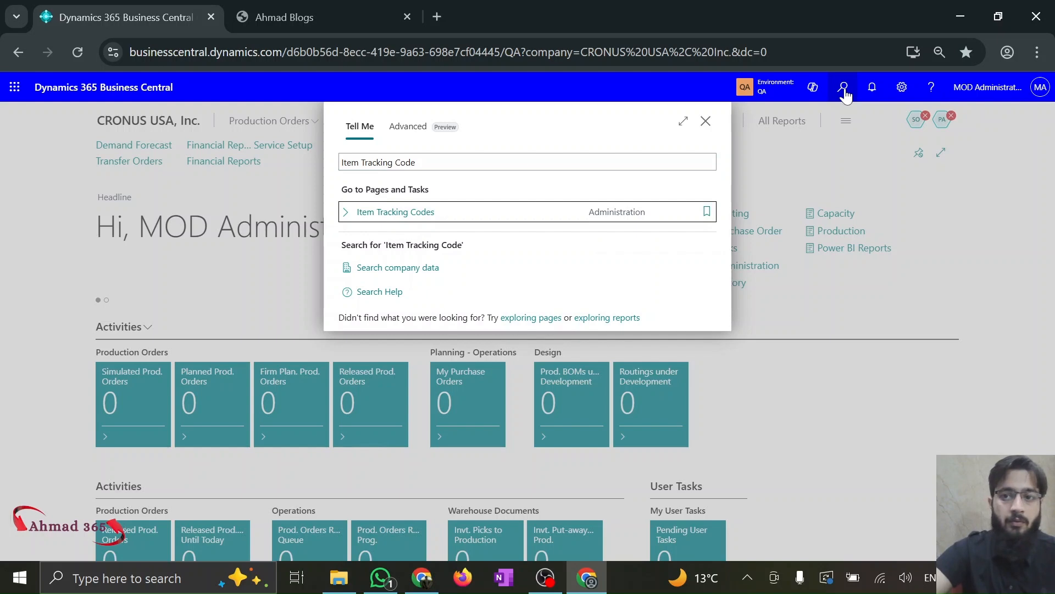
{"action": "key", "text": "Return"}
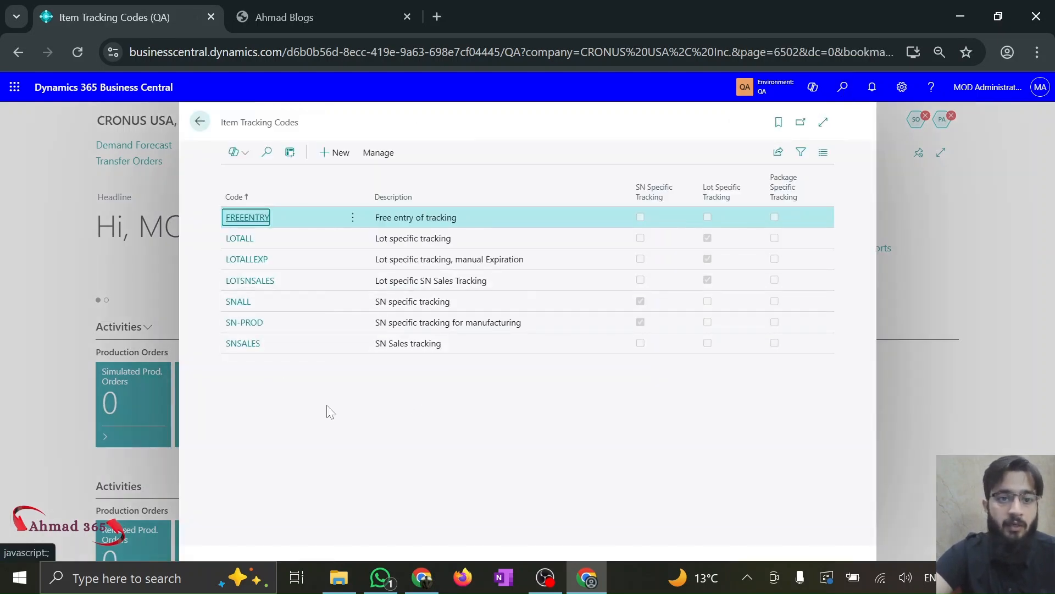
- Create a new item tracking code UED with the description "Use Expiration Date"
{"action": "left_click", "coordinate": [334, 152]}
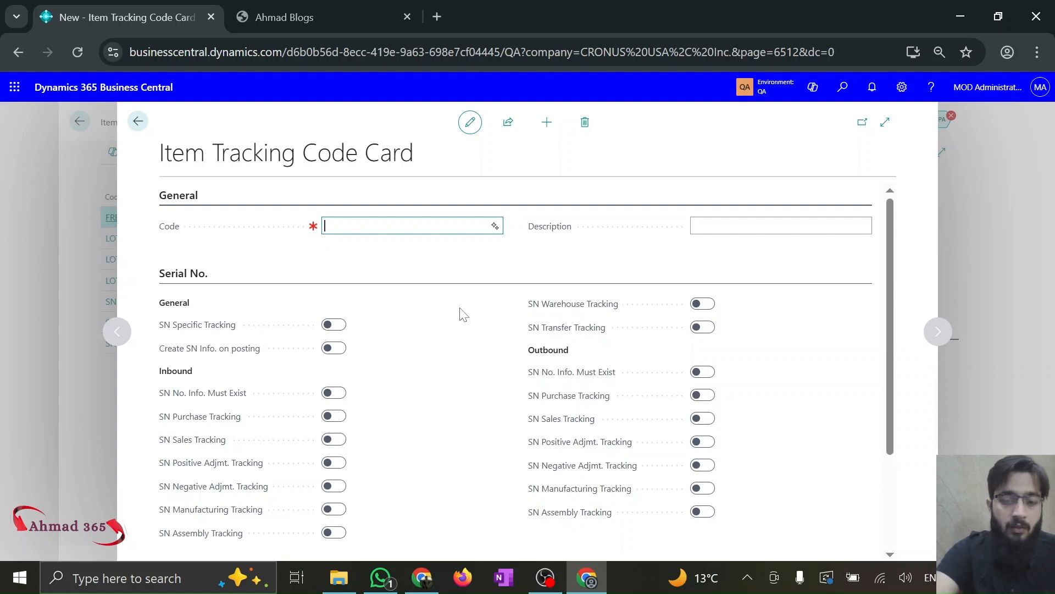
{"action": "scroll", "coordinate": [461, 314], "scroll_direction": "down", "scroll_amount": 3}
{"action": "scroll", "coordinate": [461, 314], "scroll_direction": "up", "scroll_amount": 3}
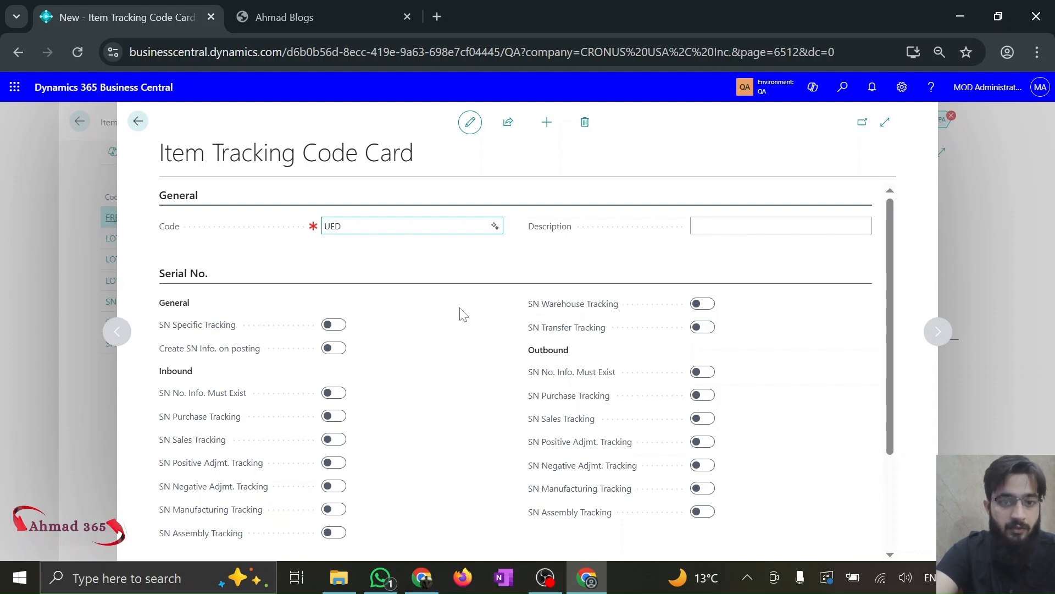
{"action": "key", "text": "Tab"}
{"action": "type", "text": "Use"}
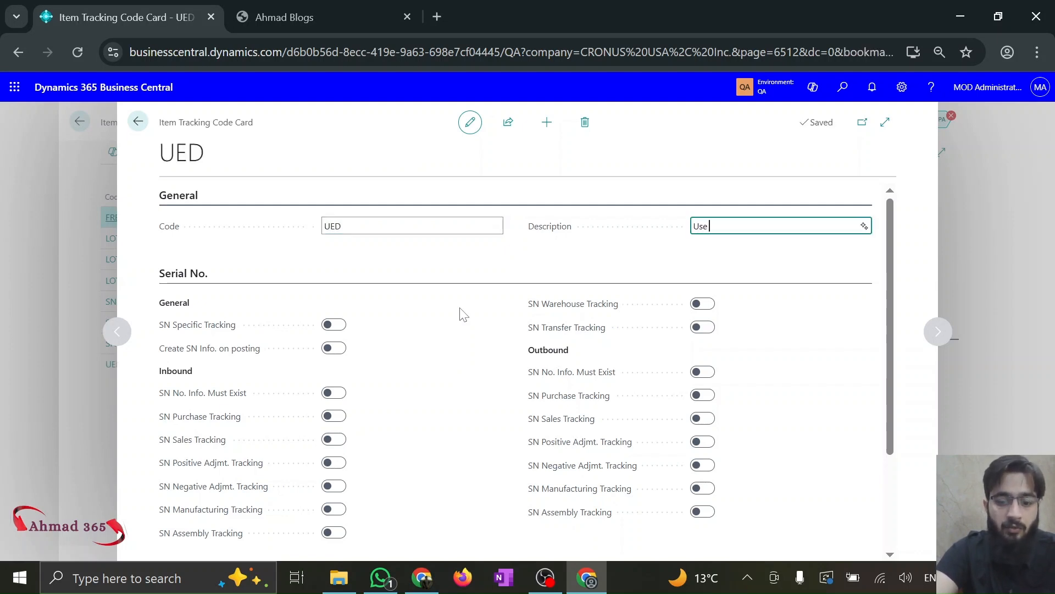
{"action": "type", "text": " Expirat"}
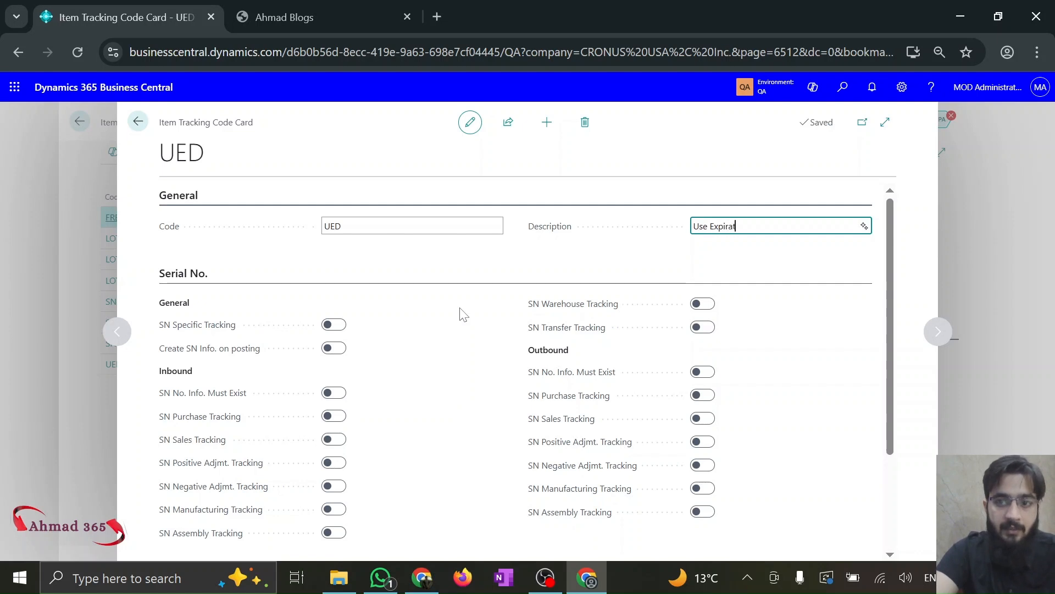
{"action": "type", "text": "ion Date"}
{"action": "key", "text": "Tab"}
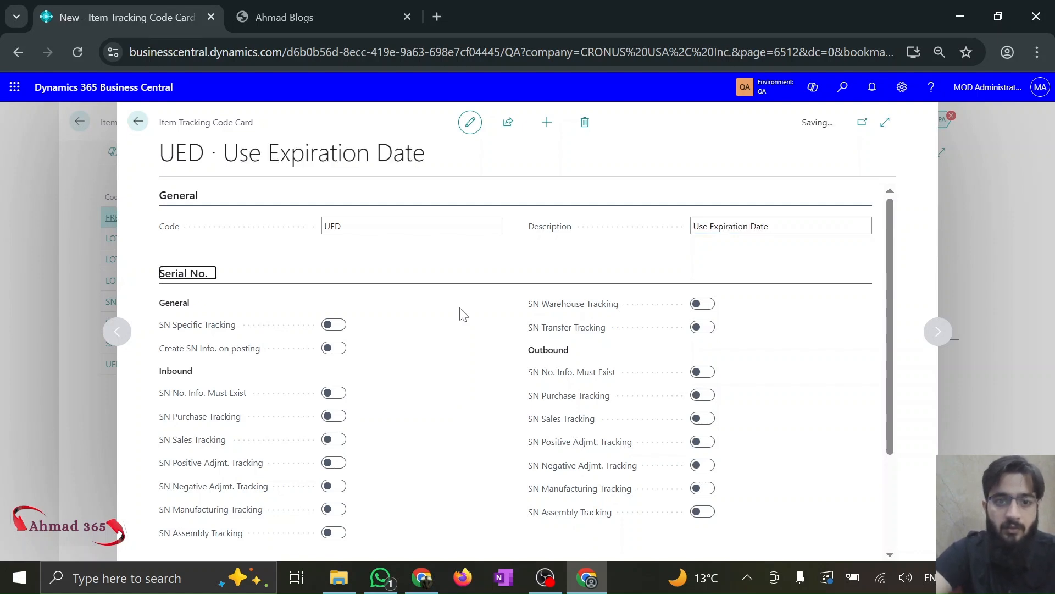
- Enable Lot Specific Tracking, Create Lot No. Info. on posting and Use Expiration Dates for the UED tracking code
{"action": "left_click", "coordinate": [174, 277]}
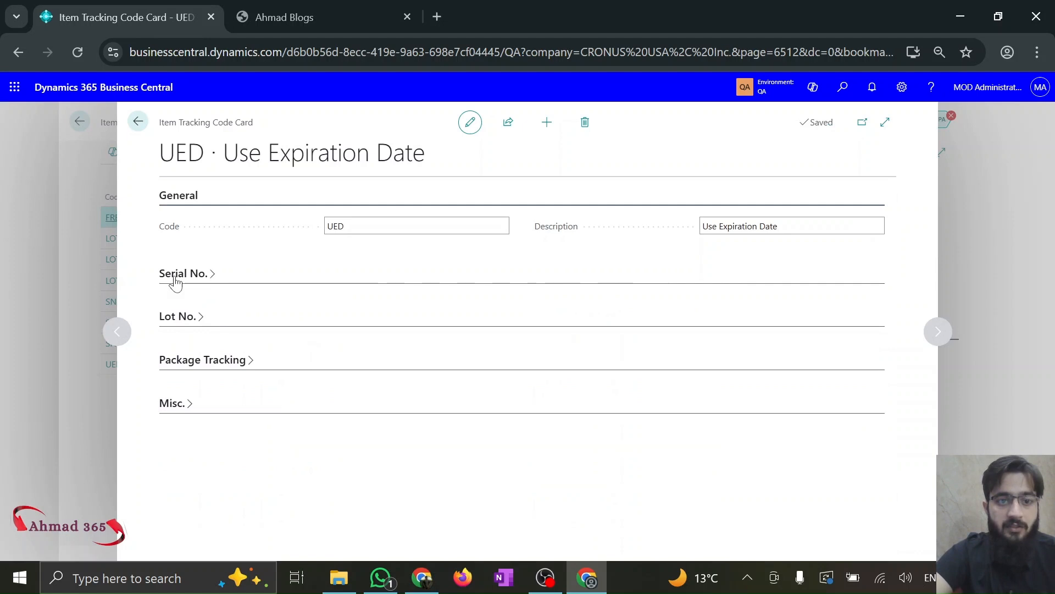
{"action": "left_click", "coordinate": [187, 319]}
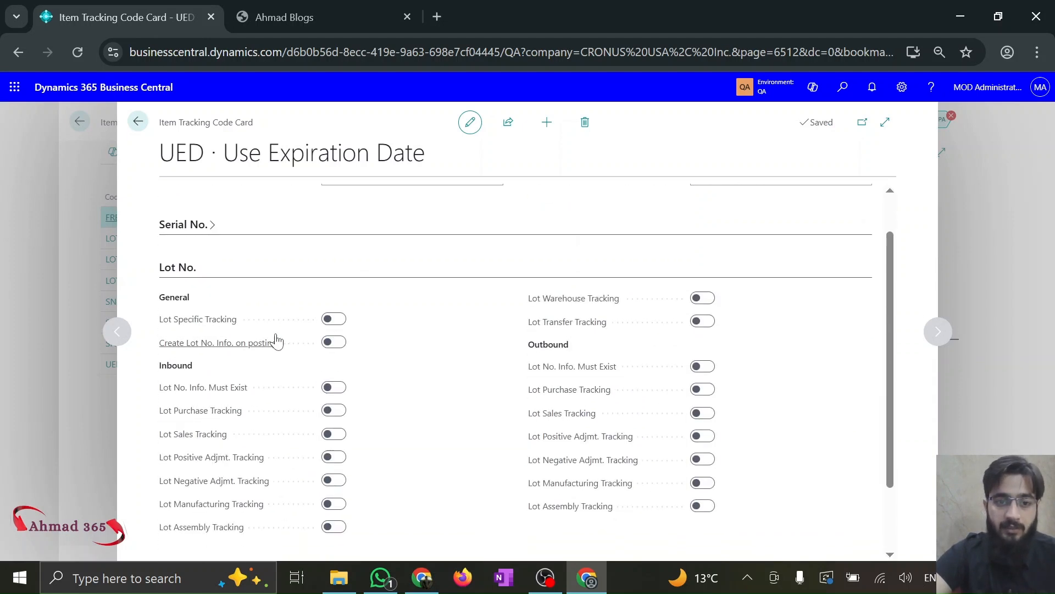
{"action": "left_click", "coordinate": [331, 320]}
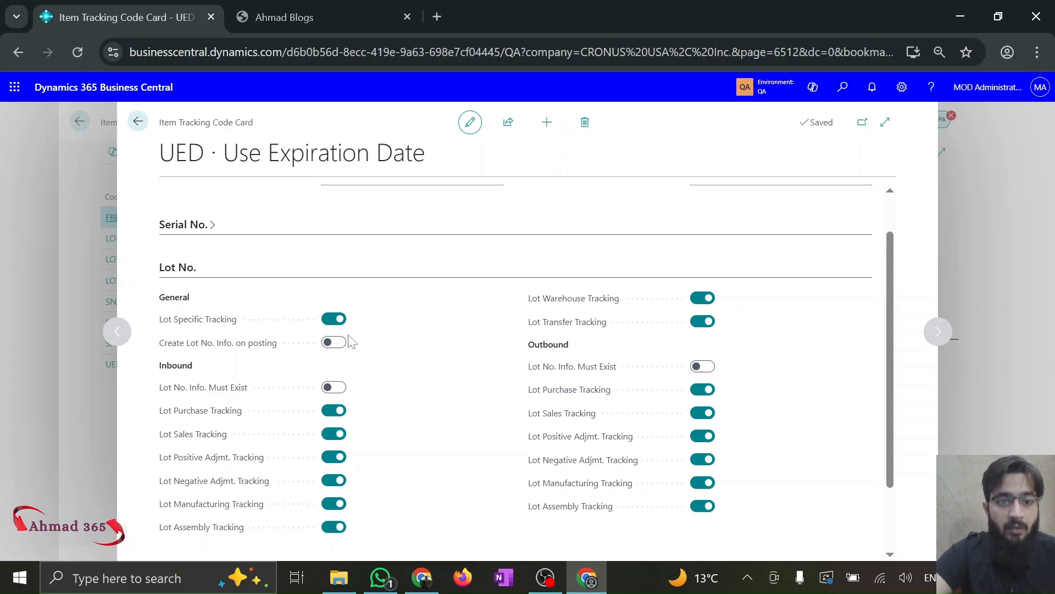
{"action": "scroll", "coordinate": [350, 341], "scroll_direction": "down", "scroll_amount": 2}
{"action": "left_click", "coordinate": [331, 266]}
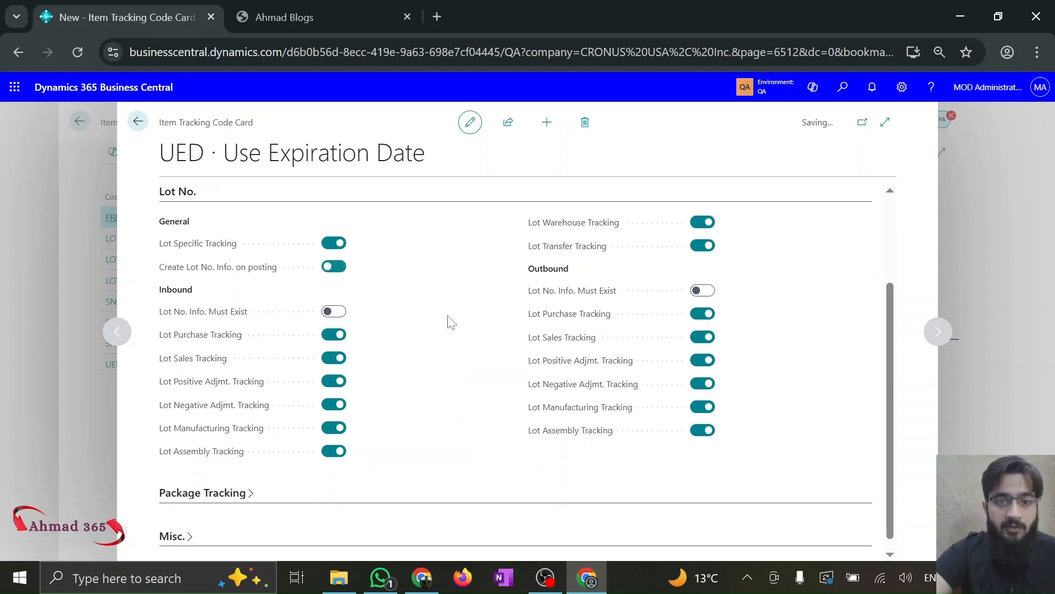
{"action": "left_click", "coordinate": [175, 526]}
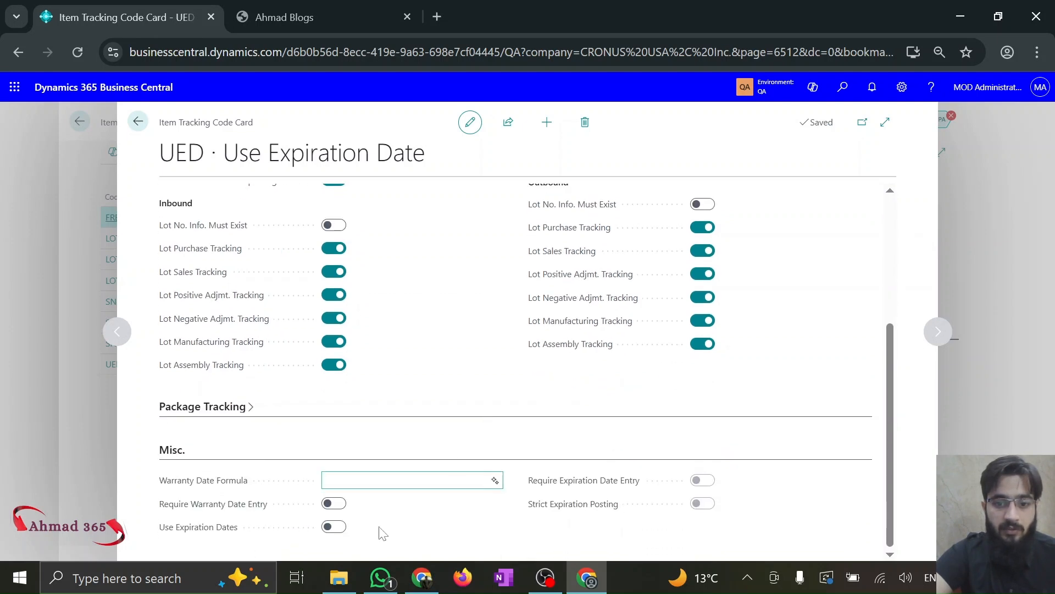
{"action": "left_click", "coordinate": [332, 528]}
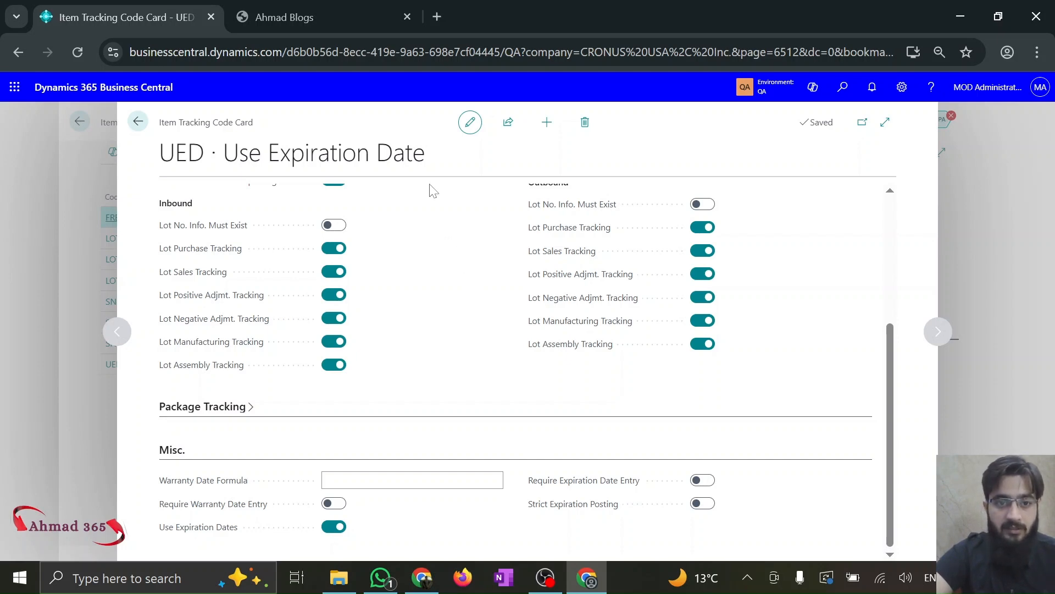
{"action": "left_click", "coordinate": [306, 15]}
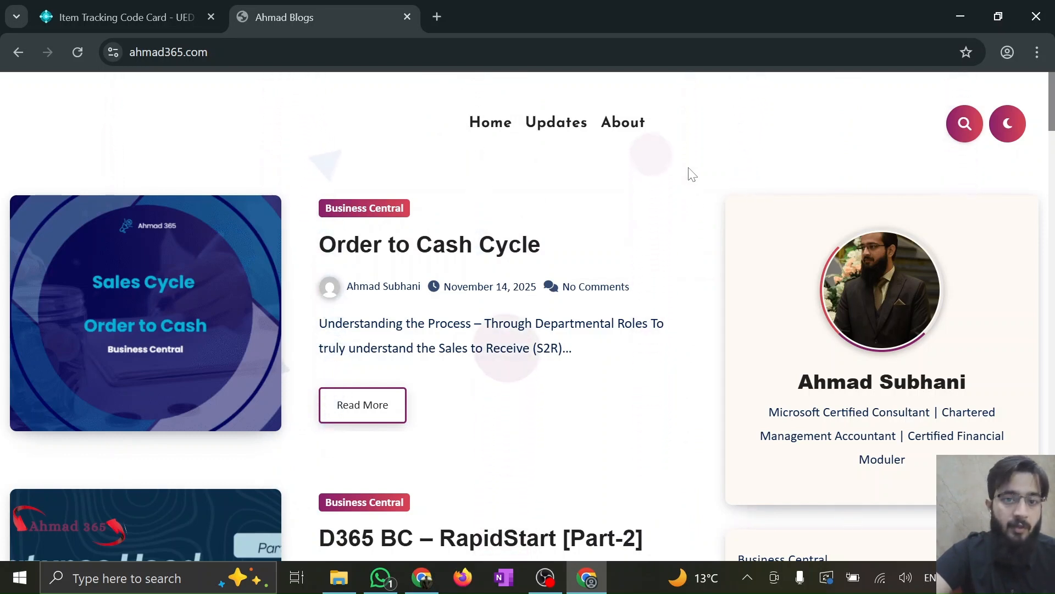
{"action": "left_click", "coordinate": [88, 6]}
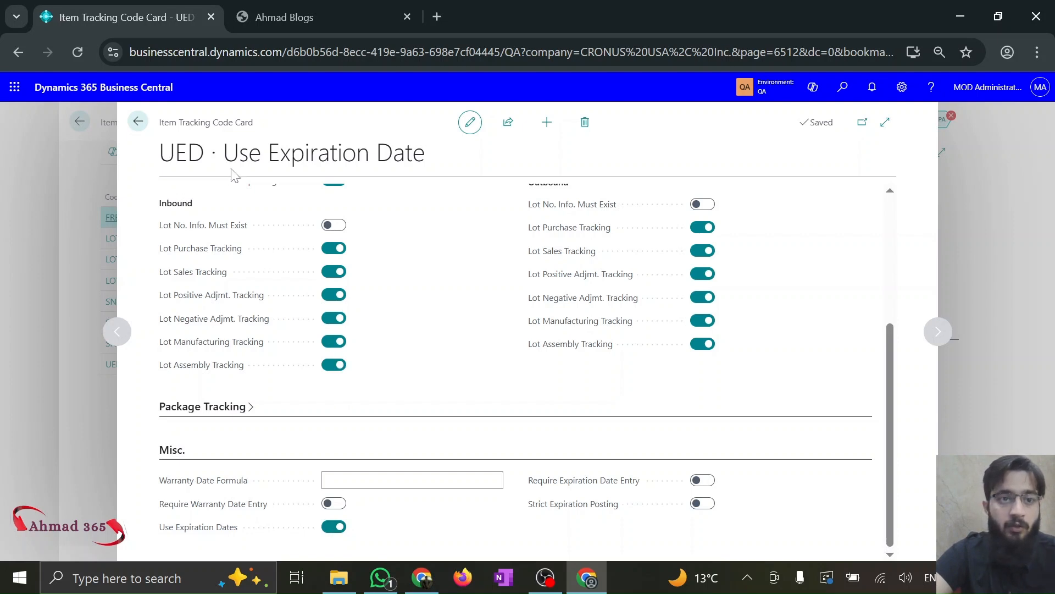
- Duplicate the Business Central browser tab twice to get two extra working copies
{"action": "right_click", "coordinate": [64, 6]}
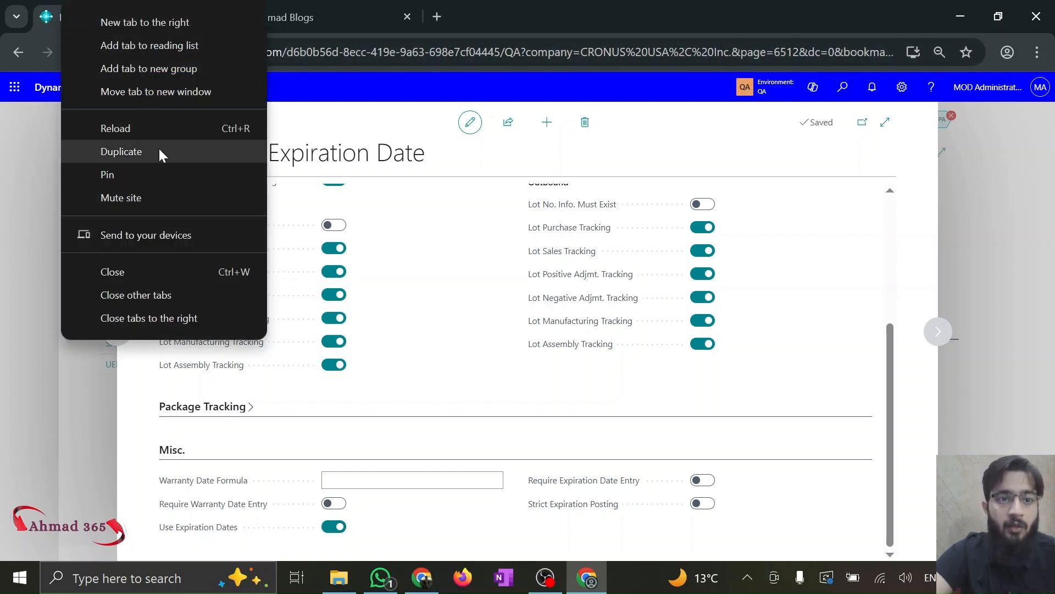
{"action": "left_click", "coordinate": [160, 150]}
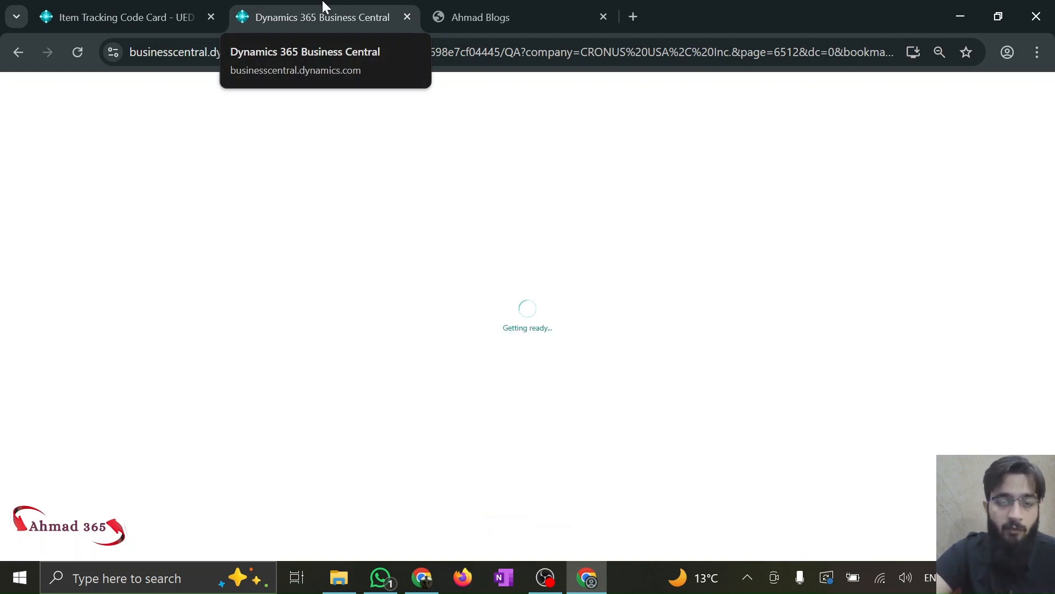
{"action": "right_click", "coordinate": [324, 7]}
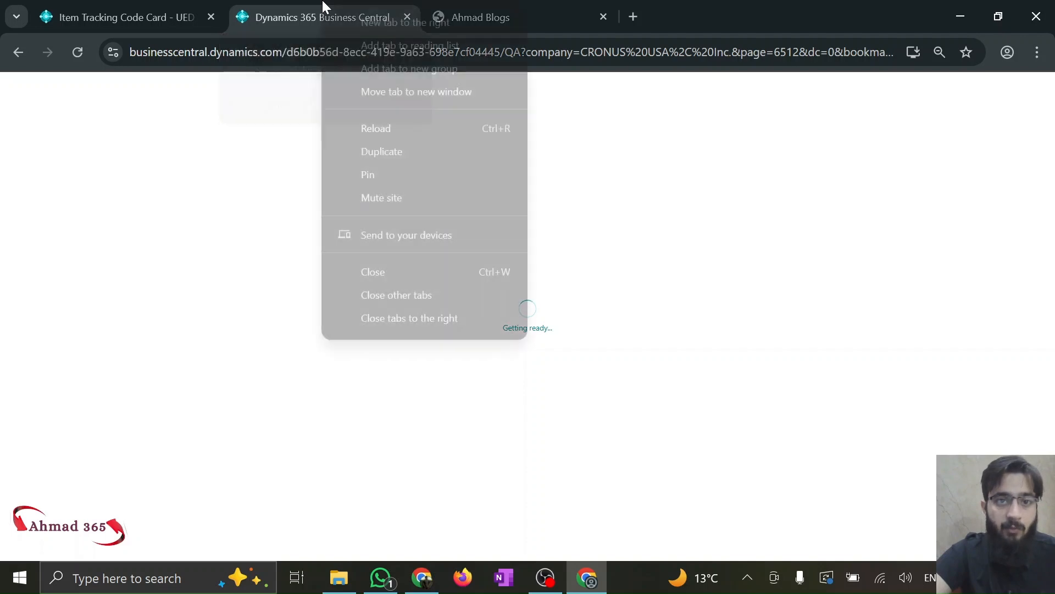
{"action": "left_click", "coordinate": [397, 149]}
- In the first duplicated tab, leave the tracking code card and open the Items list
{"action": "left_click", "coordinate": [334, 6]}
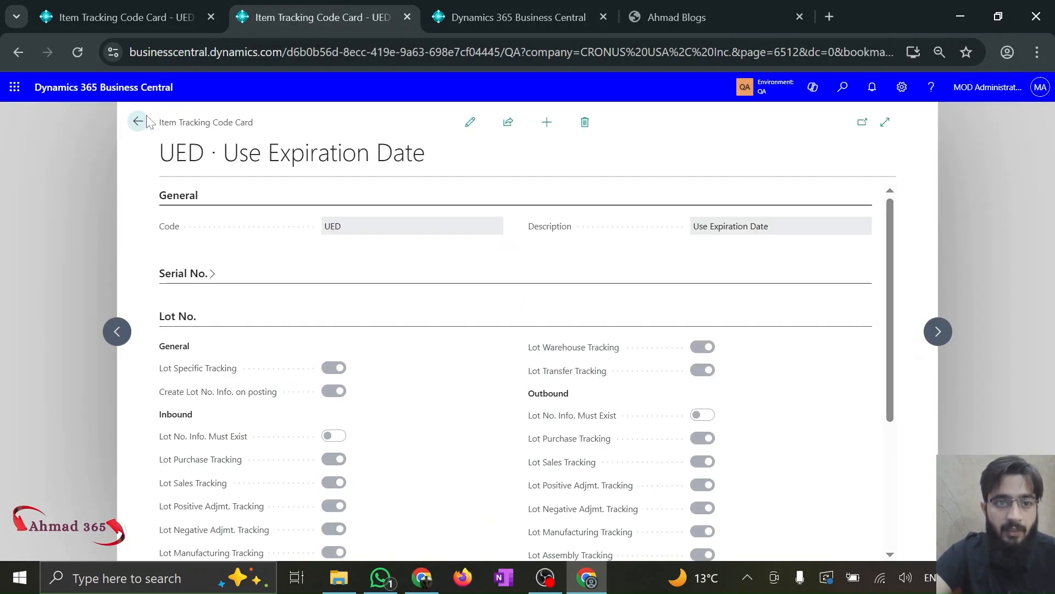
{"action": "left_click", "coordinate": [138, 120]}
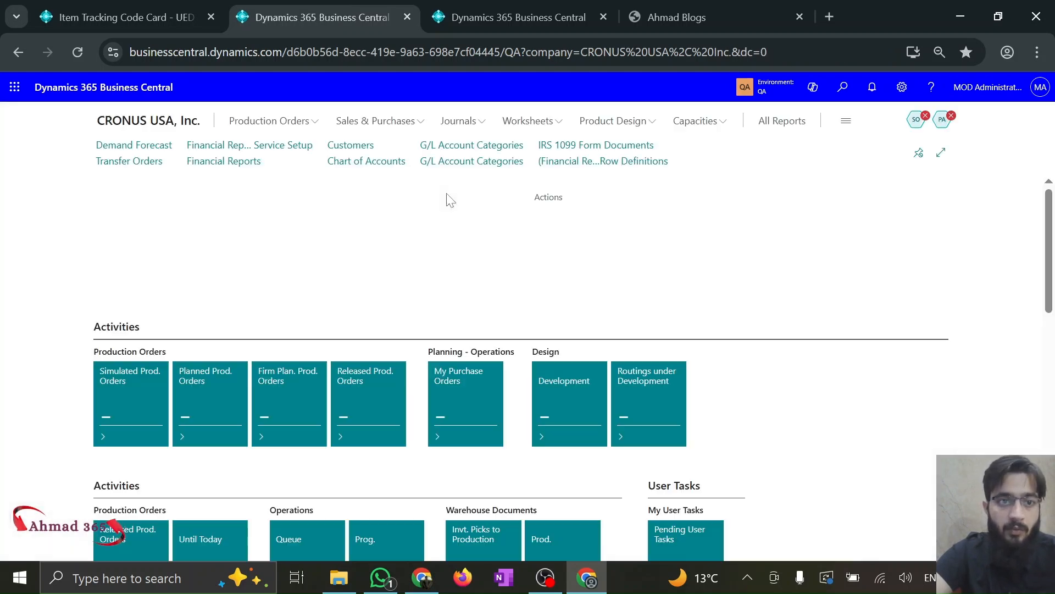
{"action": "key", "text": "alt+q"}
{"action": "type", "text": "items"}
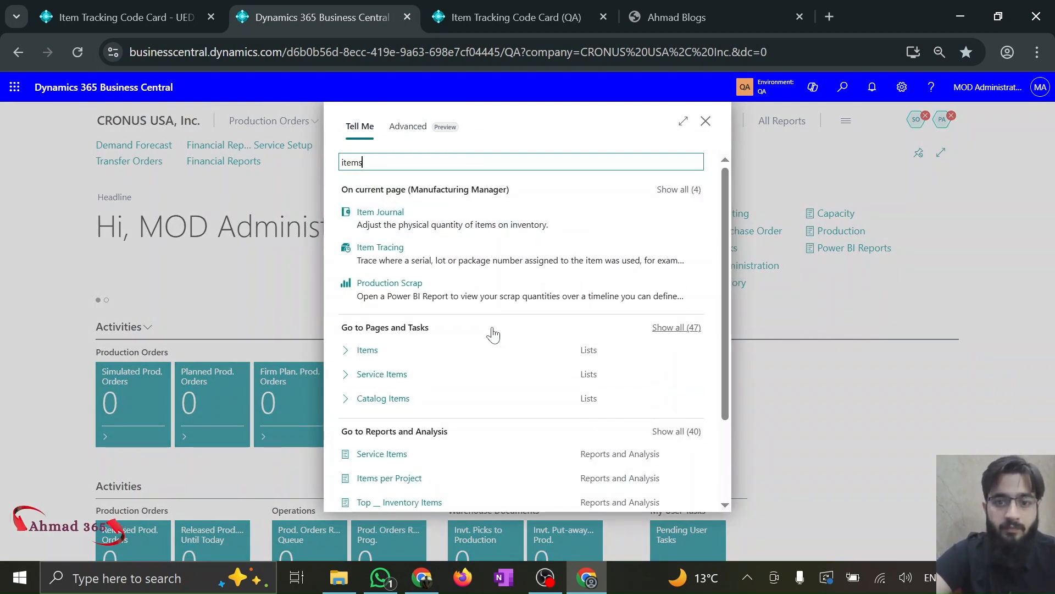
{"action": "left_click", "coordinate": [403, 355]}
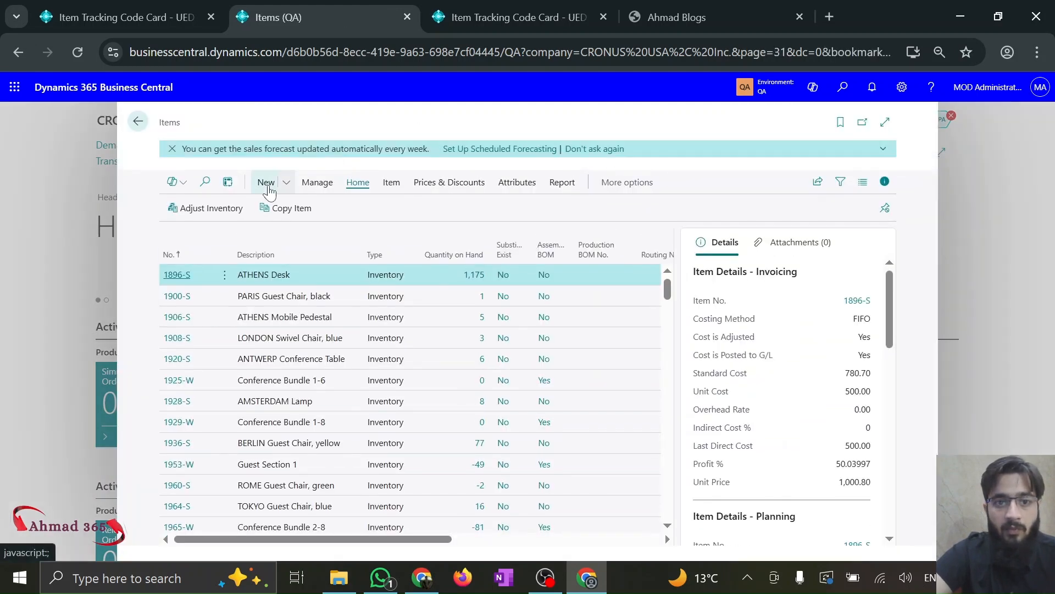
- Create a new item from the ITEM template and describe it as "Test Item tracking - Expiration"
{"action": "left_click", "coordinate": [267, 186]}
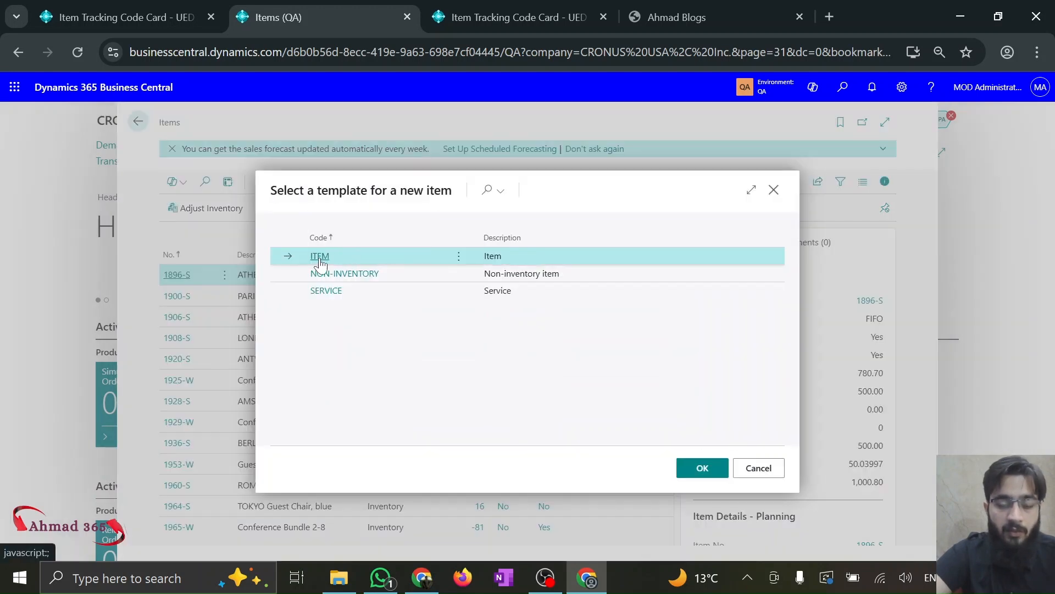
{"action": "left_click", "coordinate": [319, 257]}
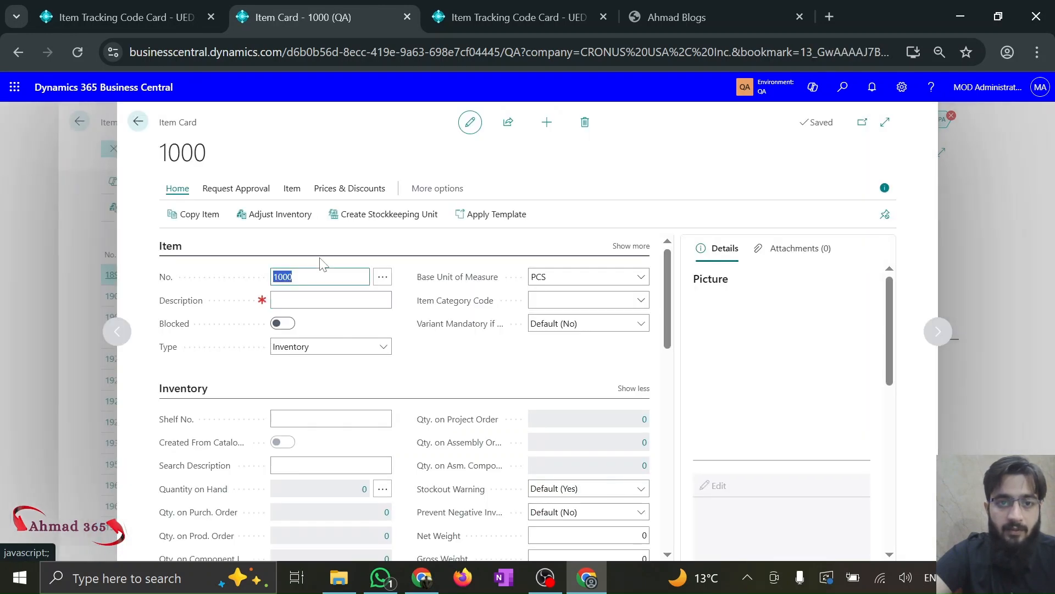
{"action": "left_click", "coordinate": [325, 300]}
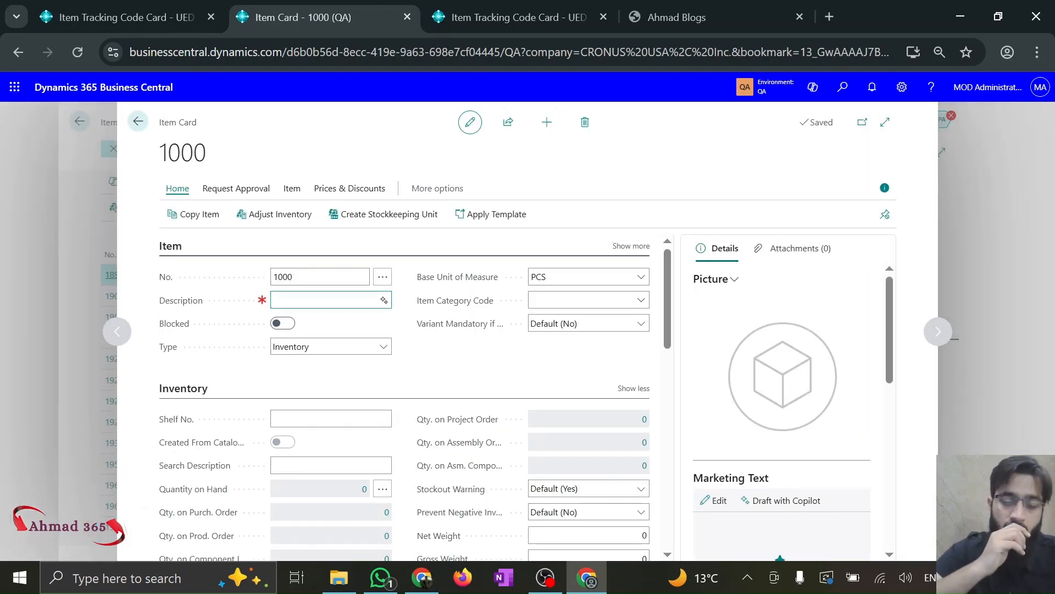
{"action": "type", "text": "Test"}
{"action": "key", "text": "Tab"}
{"action": "key", "text": "shift+Tab"}
{"action": "key", "text": "Right"}
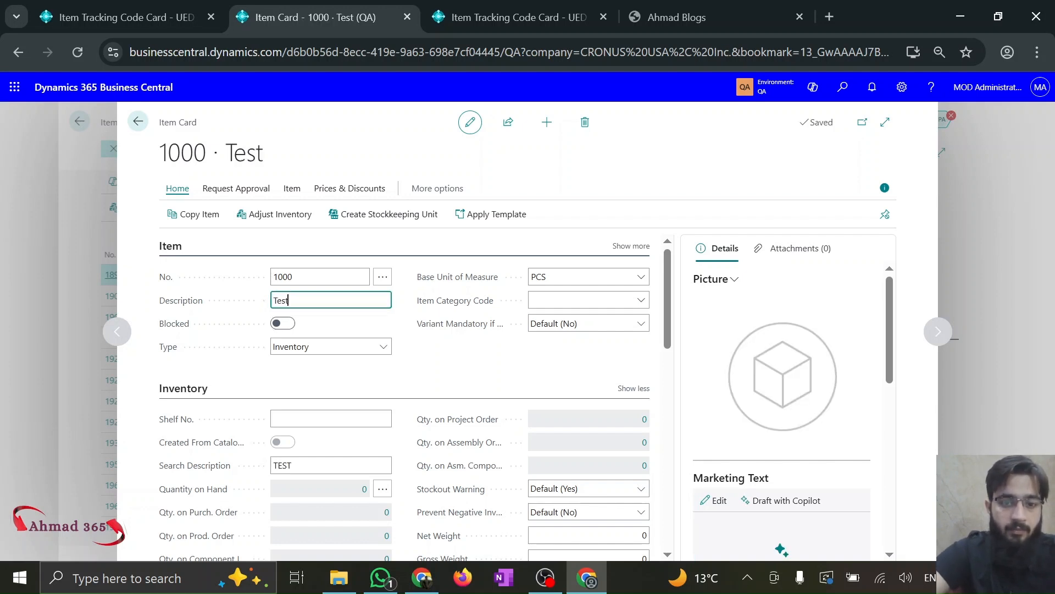
{"action": "type", "text": "Item tracking E"}
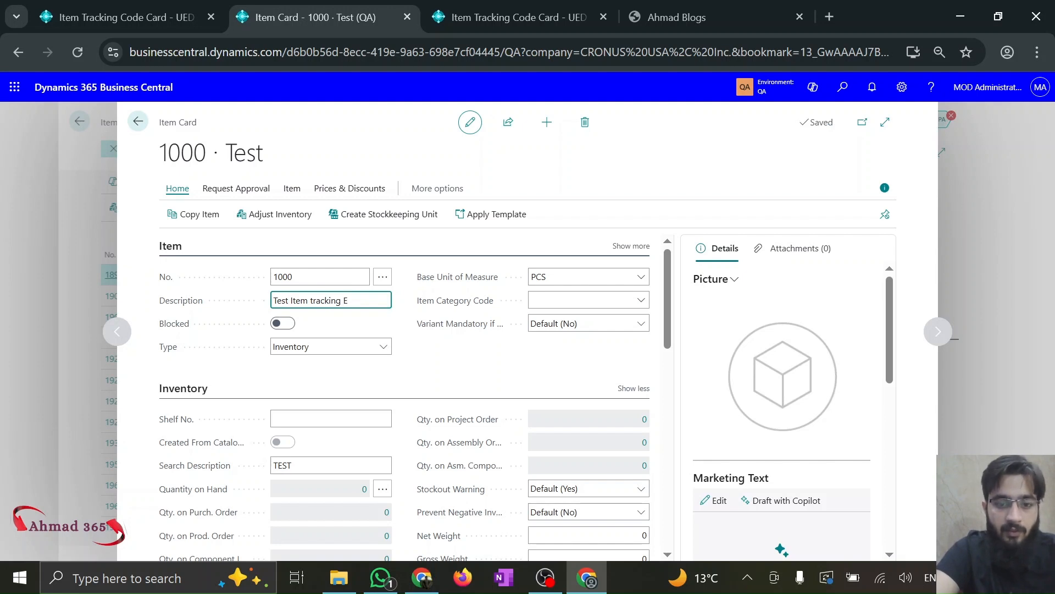
{"action": "type", "text": "xpiration"}
{"action": "key", "text": "ctrl+Left"}
{"action": "type", "text": "-"}
{"action": "key", "text": "Tab"}
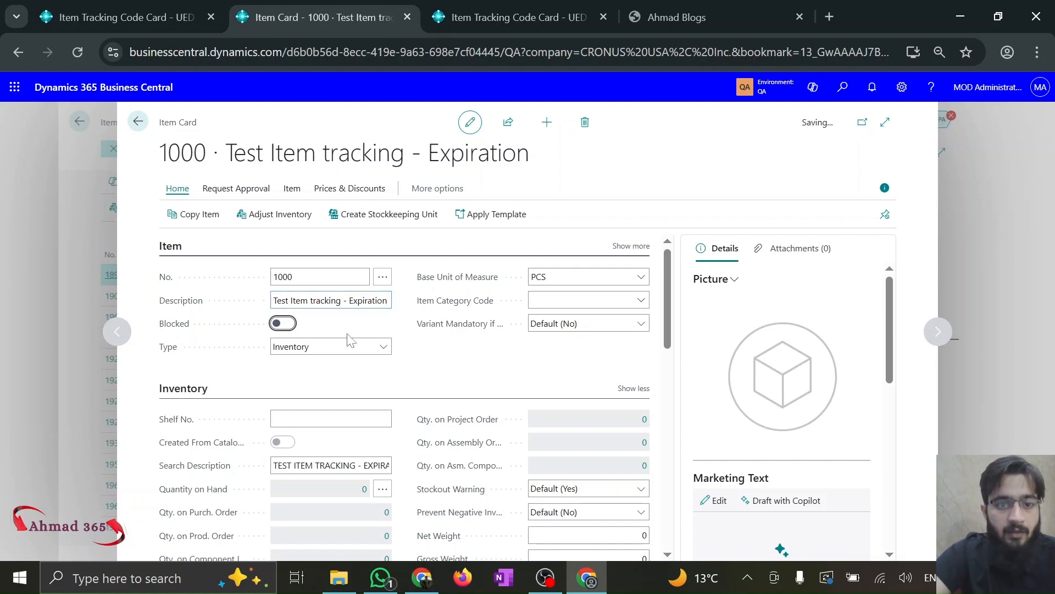
- Assign the item tracking code UED to the new item in its Item Tracking section
{"action": "scroll", "coordinate": [419, 391], "scroll_direction": "down", "scroll_amount": 5}
{"action": "scroll", "coordinate": [418, 391], "scroll_direction": "down", "scroll_amount": 4}
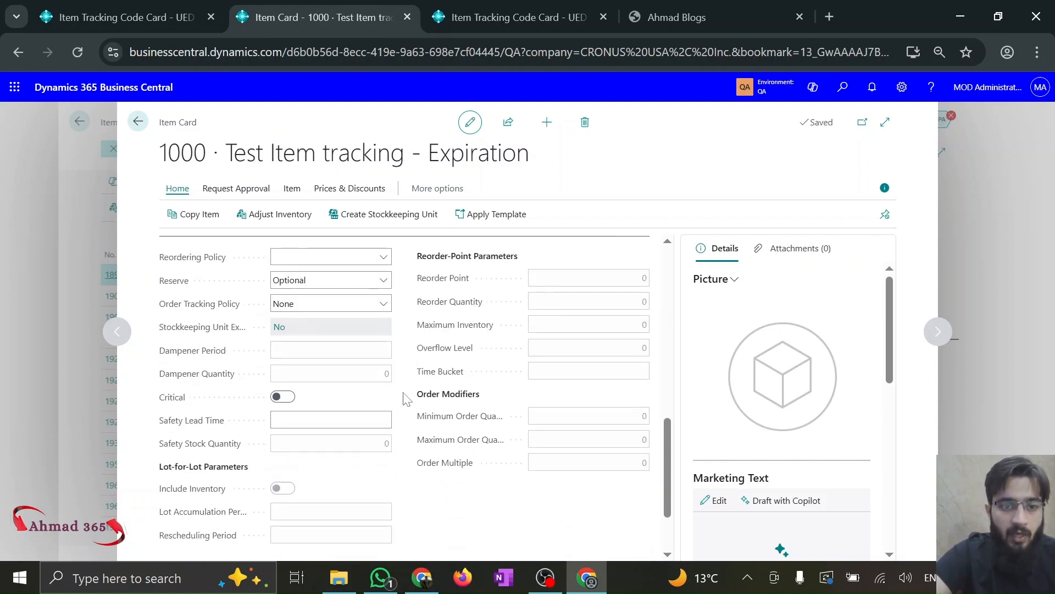
{"action": "scroll", "coordinate": [407, 396], "scroll_direction": "up", "scroll_amount": 3}
{"action": "left_click", "coordinate": [165, 362]}
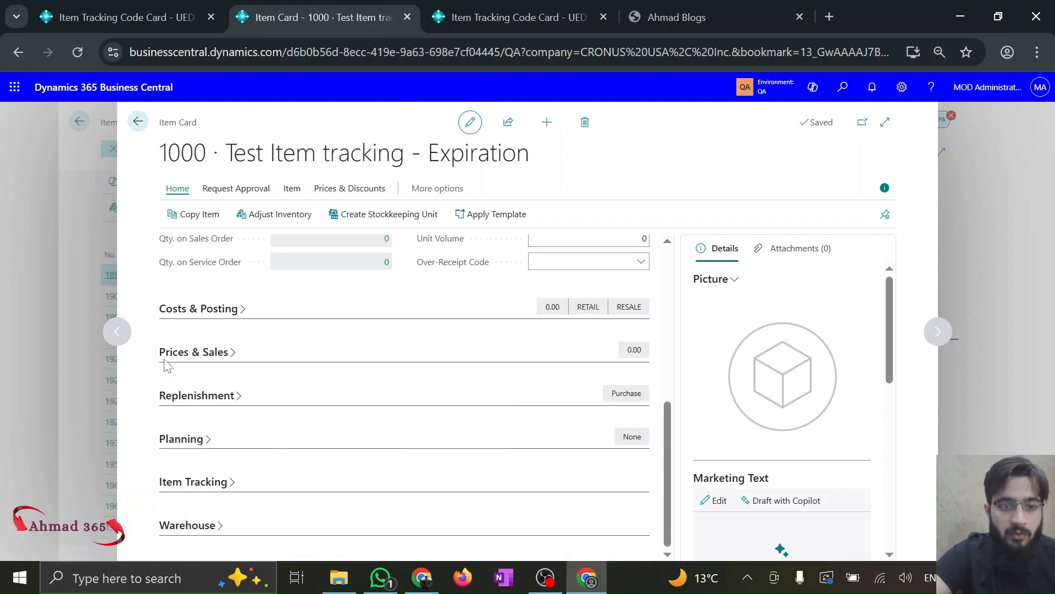
{"action": "left_click", "coordinate": [199, 483]}
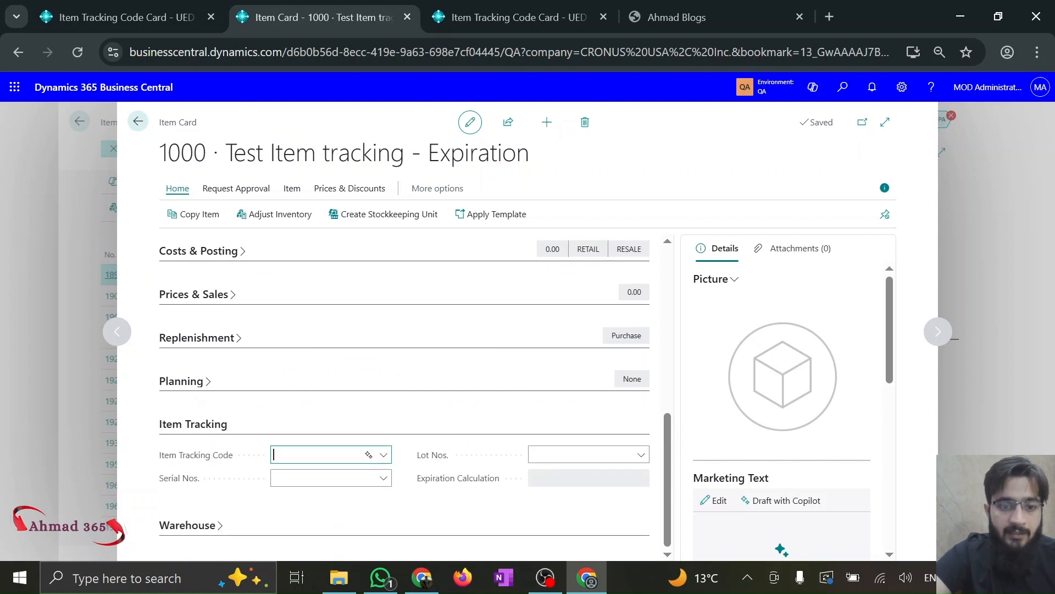
{"action": "scroll", "coordinate": [339, 392], "scroll_direction": "down", "scroll_amount": 1}
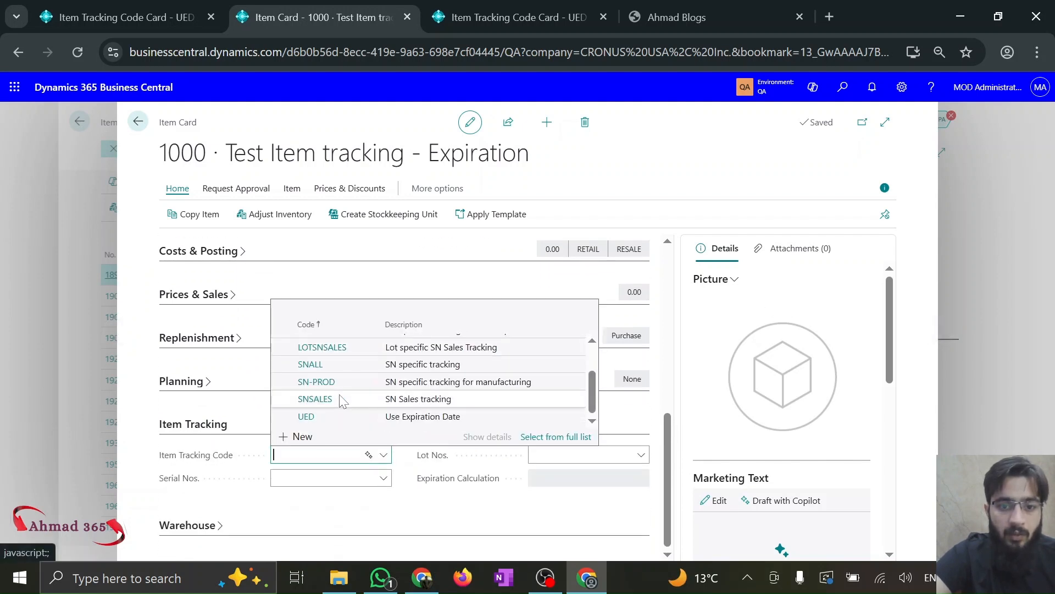
{"action": "left_click", "coordinate": [329, 416]}
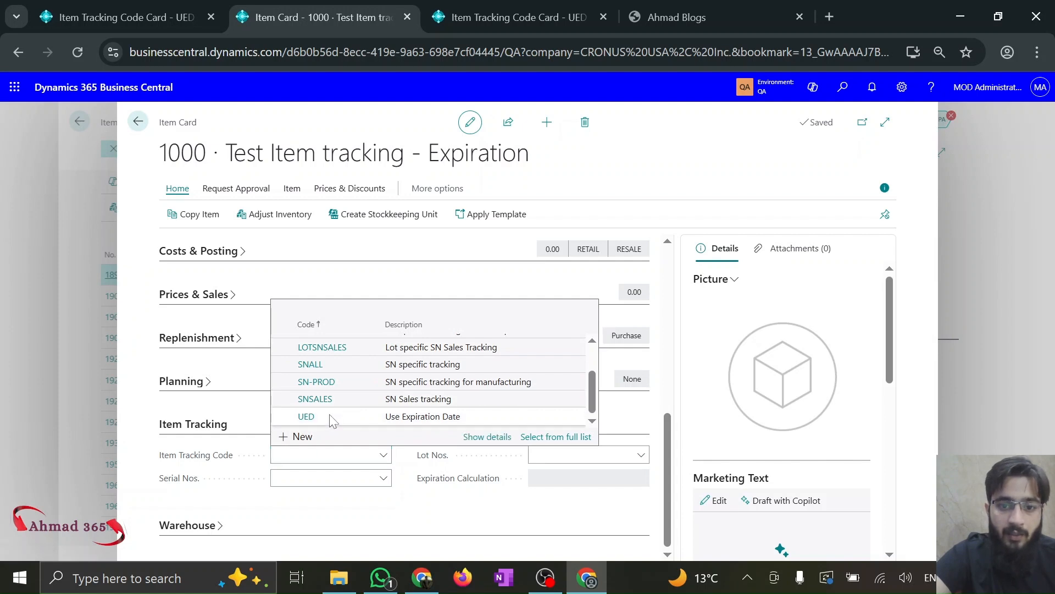
- In the item's Item Tracking section, set Lot Nos. to LOT and Expiration Calculation to 2M
{"action": "left_click", "coordinate": [568, 461]}
{"action": "type", "text": "lot"}
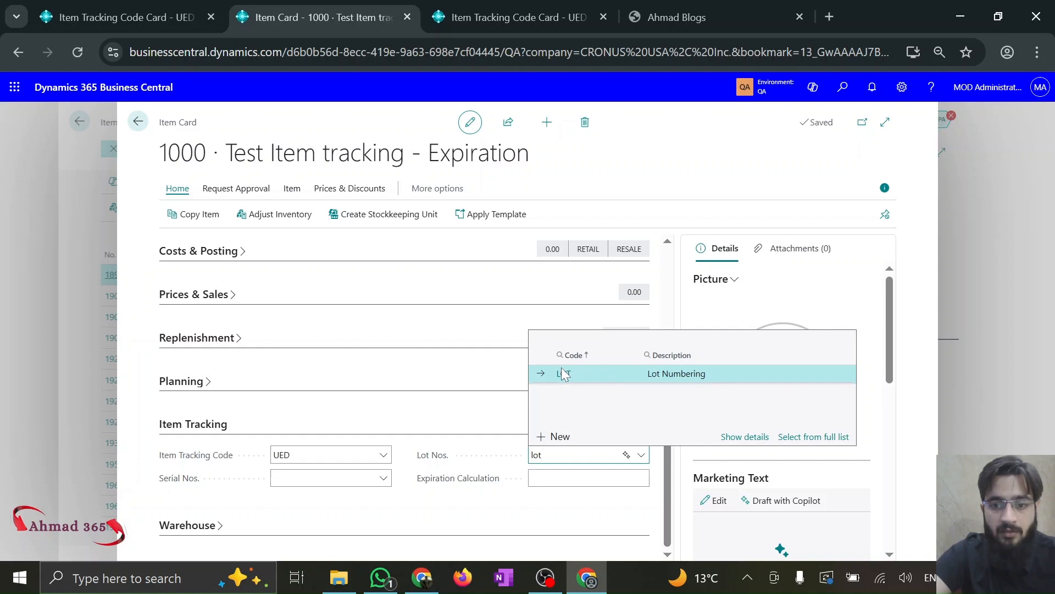
{"action": "left_click", "coordinate": [563, 374]}
{"action": "left_click", "coordinate": [605, 478]}
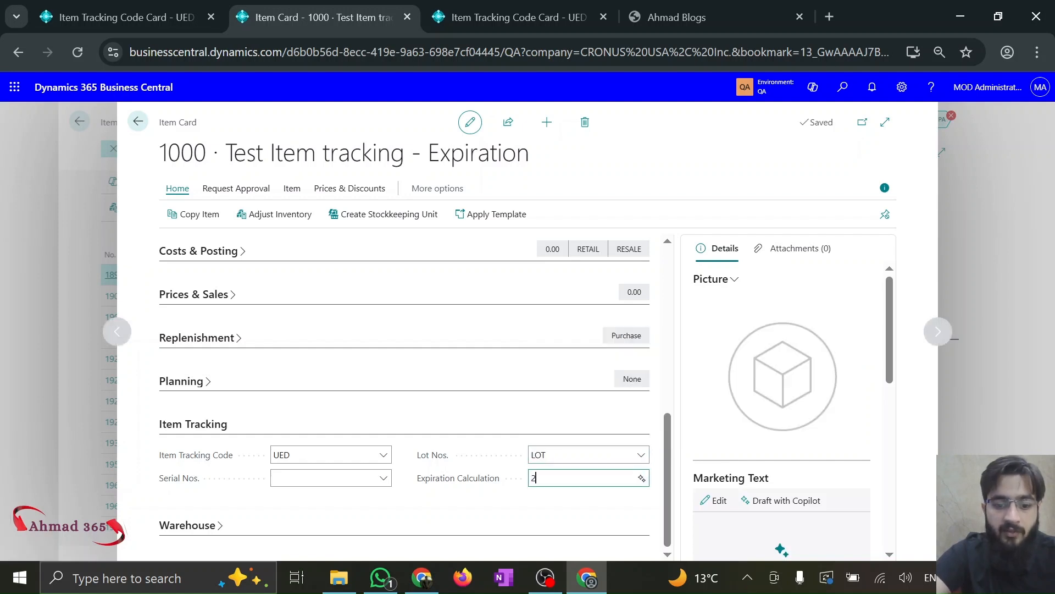
{"action": "type", "text": "2M"}
{"action": "key", "text": "Tab"}
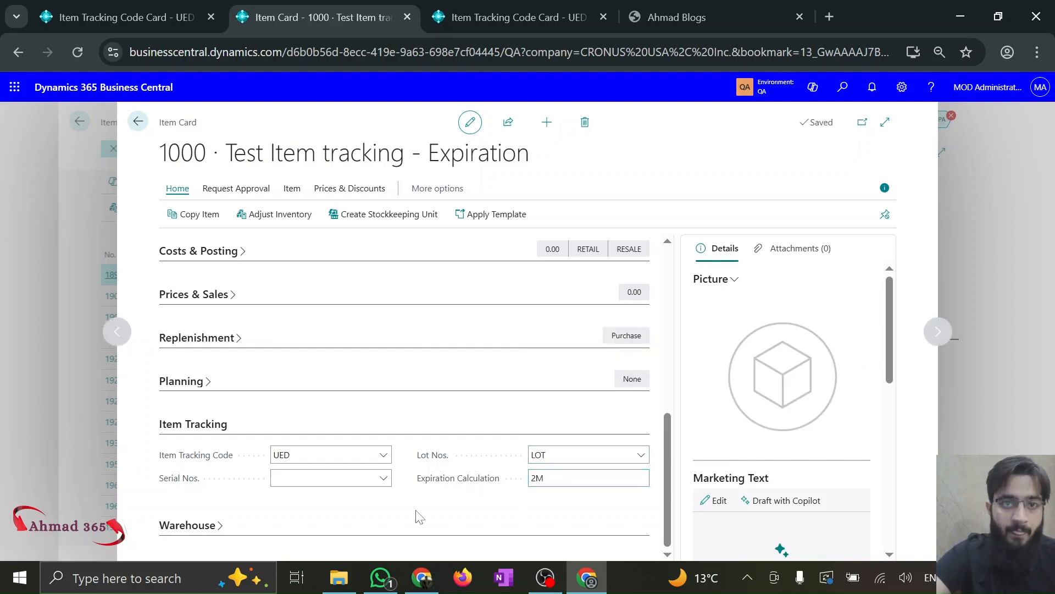
- In the other duplicated browser tab, leave the tracking code card, search for "Purchase order" and open the Purchase Orders list
{"action": "left_click", "coordinate": [475, 2]}
{"action": "key", "text": "Escape"}
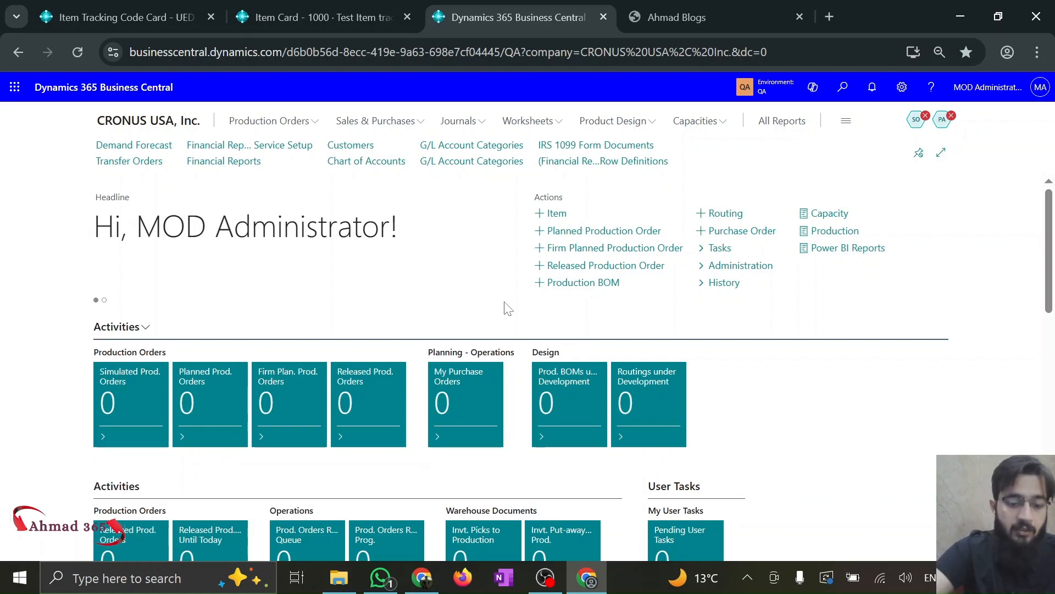
{"action": "key", "text": "alt+q"}
{"action": "key", "text": "ctrl+shift+Tab"}
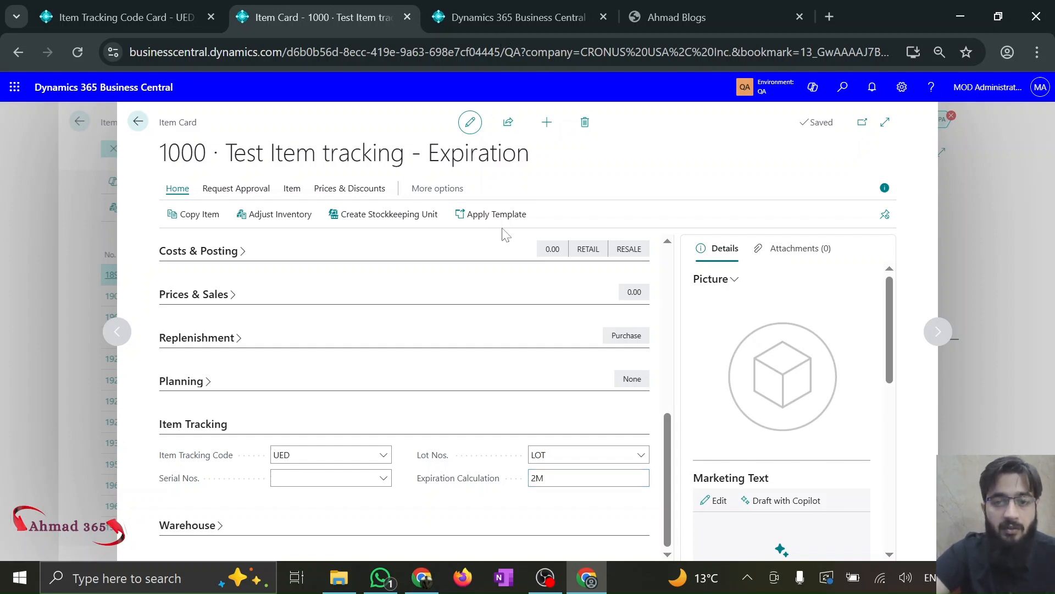
{"action": "left_click", "coordinate": [483, 8]}
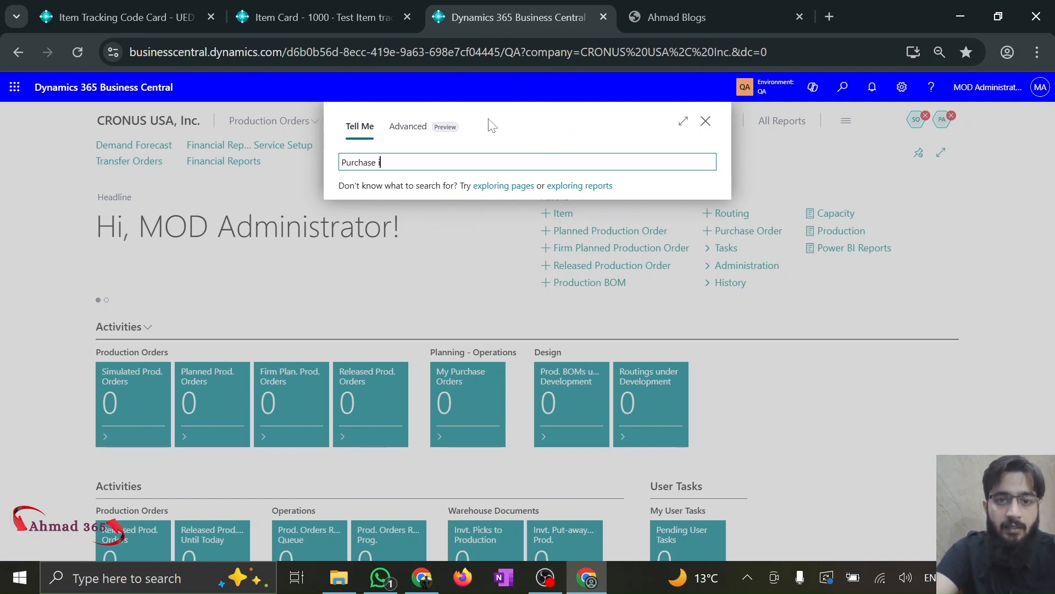
{"action": "key", "text": "BackSpace"}
{"action": "key", "text": "BackSpace"}
{"action": "type", "text": "order"}
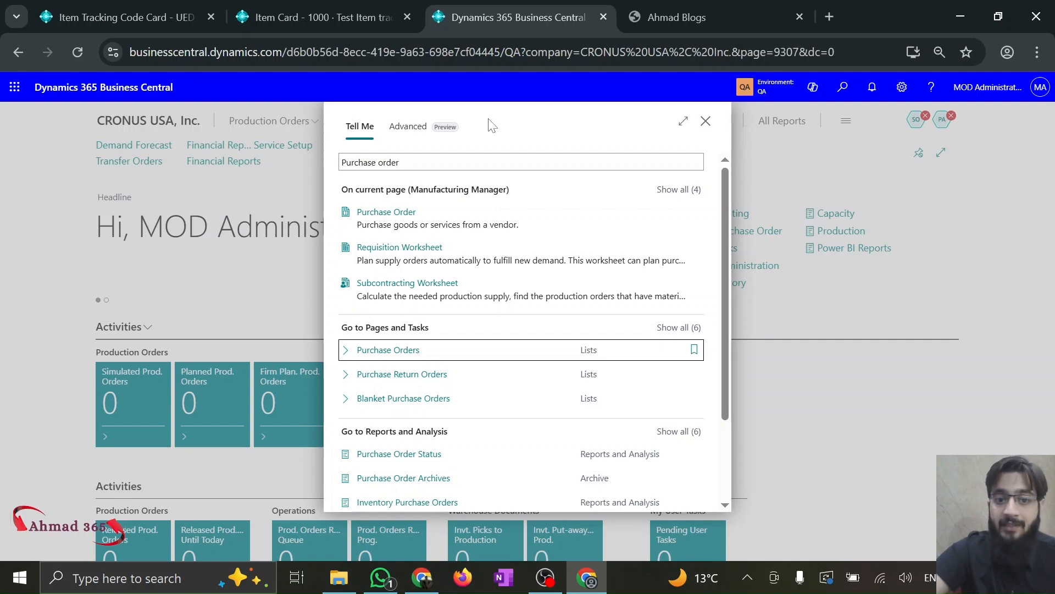
{"action": "key", "text": "Return"}
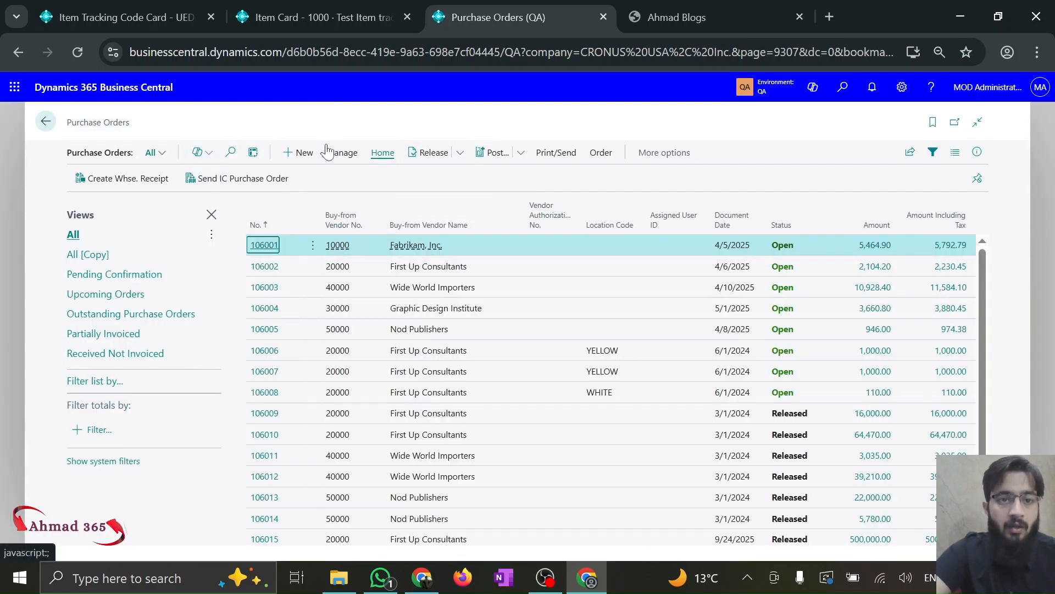
- Create a purchase order for vendor Fabrikam, Inc. with an item line for 1000 and vendor invoice number 8WRQ9
{"action": "left_click", "coordinate": [309, 149]}
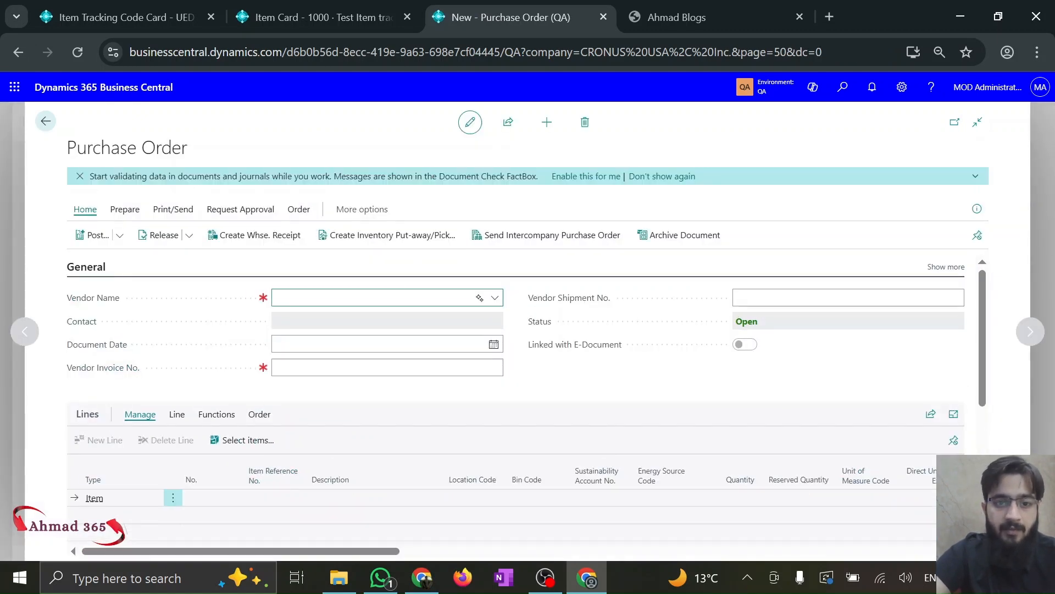
{"action": "left_click", "coordinate": [193, 498]}
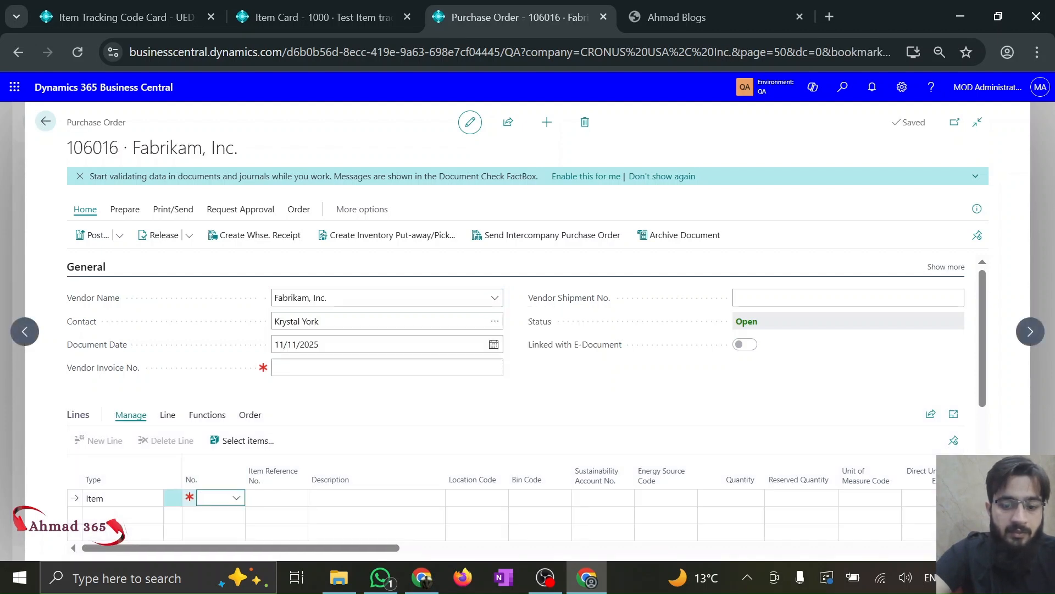
{"action": "type", "text": "1000"}
{"action": "key", "text": "Tab"}
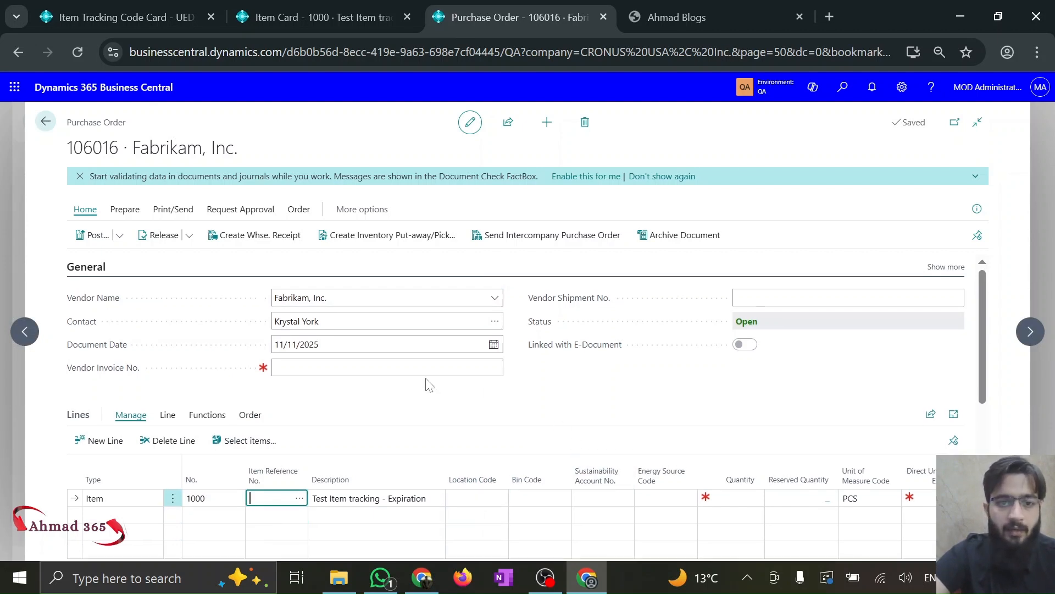
{"action": "left_click", "coordinate": [286, 367]}
{"action": "type", "text": "8wrq9"}
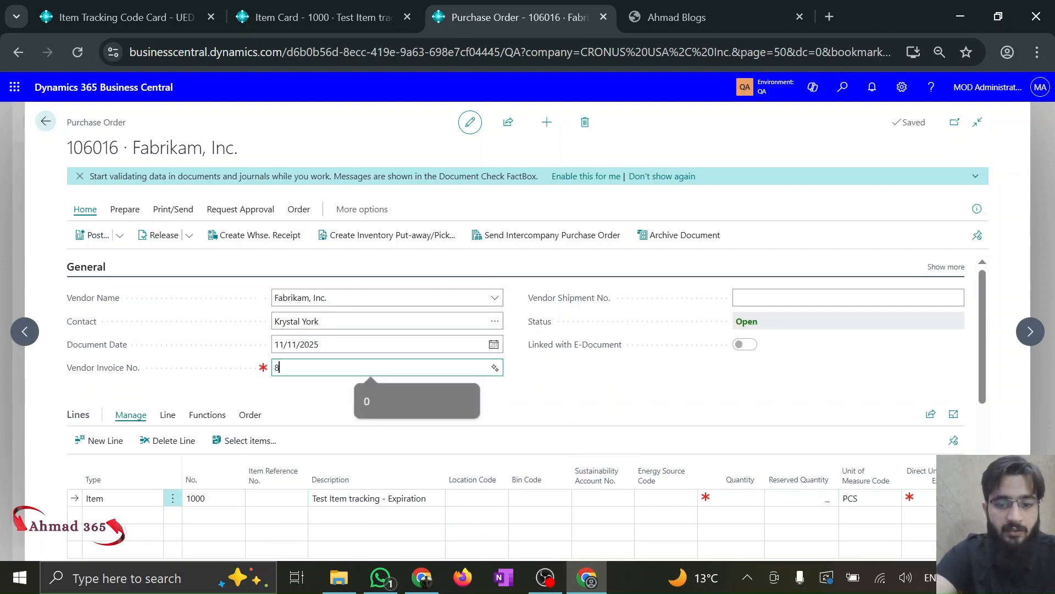
{"action": "key", "text": "Tab"}
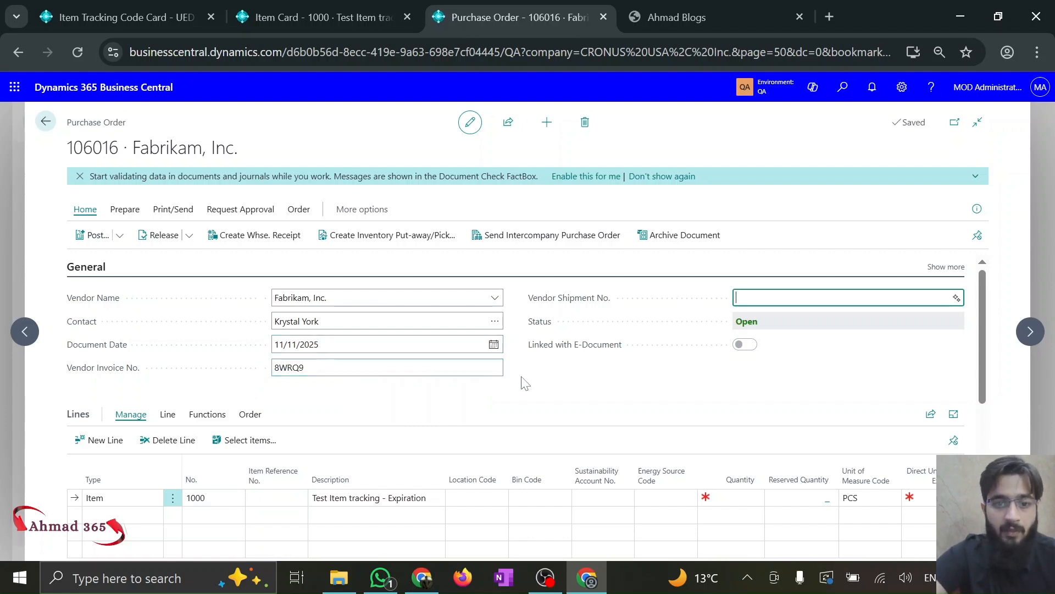
- Show all General fields of the purchase order and check the work date in My Settings
{"action": "left_click", "coordinate": [945, 267]}
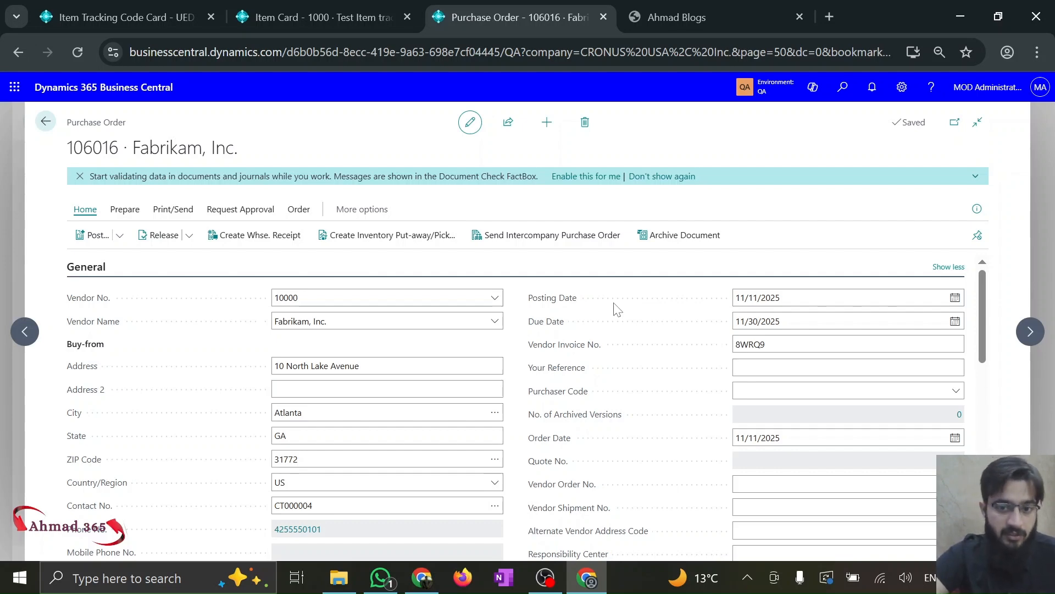
{"action": "scroll", "coordinate": [616, 308], "scroll_direction": "down", "scroll_amount": 5}
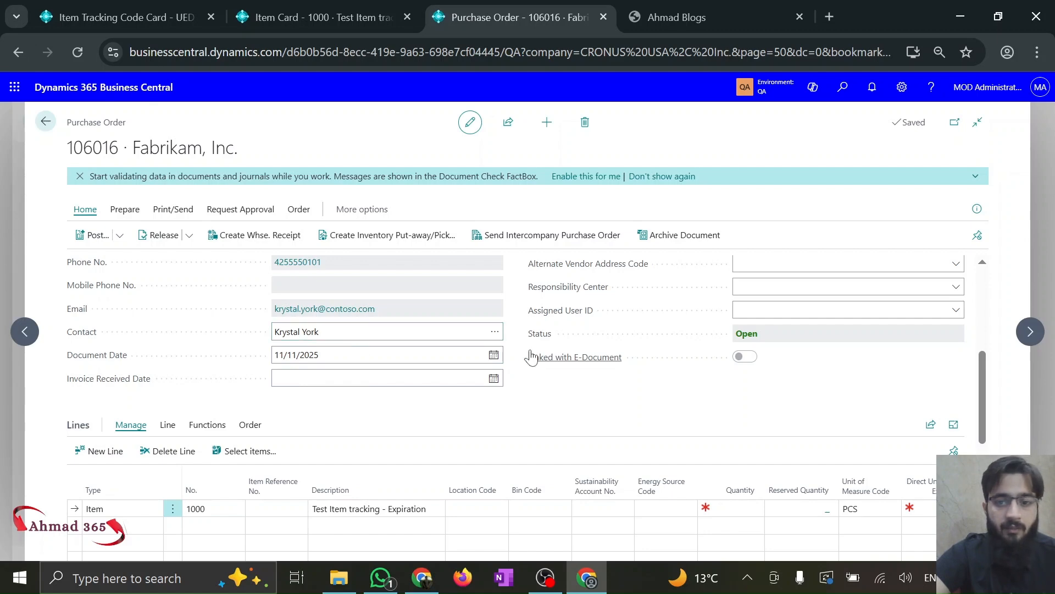
{"action": "scroll", "coordinate": [508, 362], "scroll_direction": "up", "scroll_amount": 5}
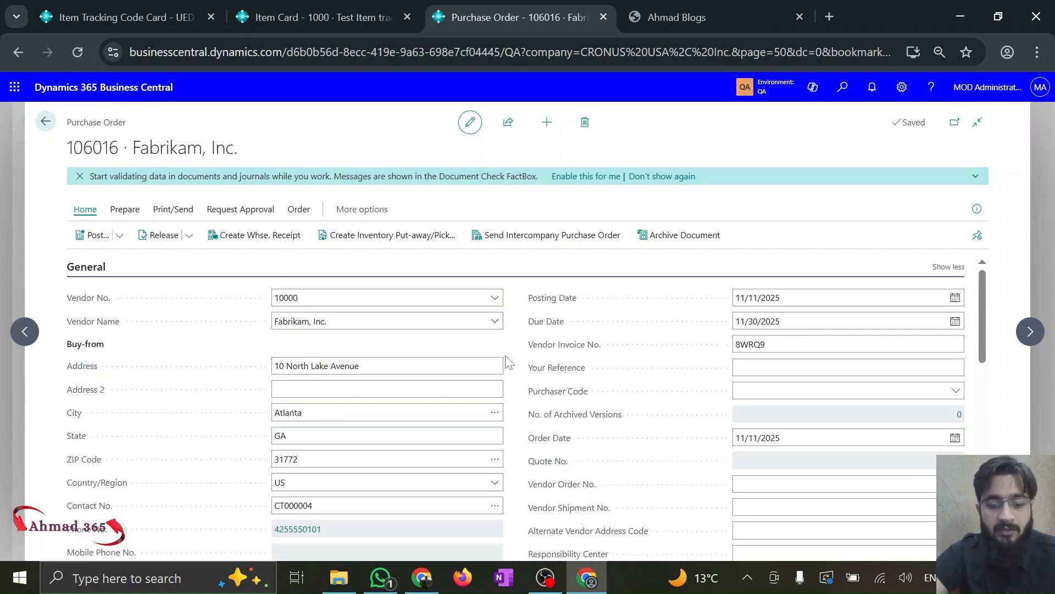
{"action": "key", "text": "alt+t"}
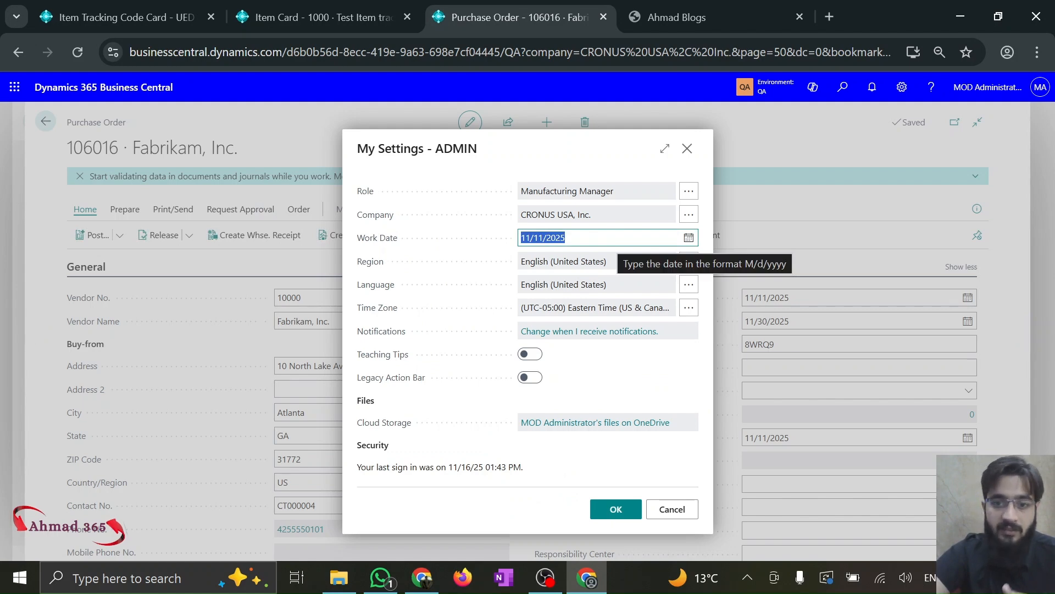
{"action": "left_click", "coordinate": [686, 149]}
- Set the purchase order's document date to 11/15/2025 and its posting date to 11/13/2025
{"action": "scroll", "coordinate": [536, 388], "scroll_direction": "down", "scroll_amount": 4}
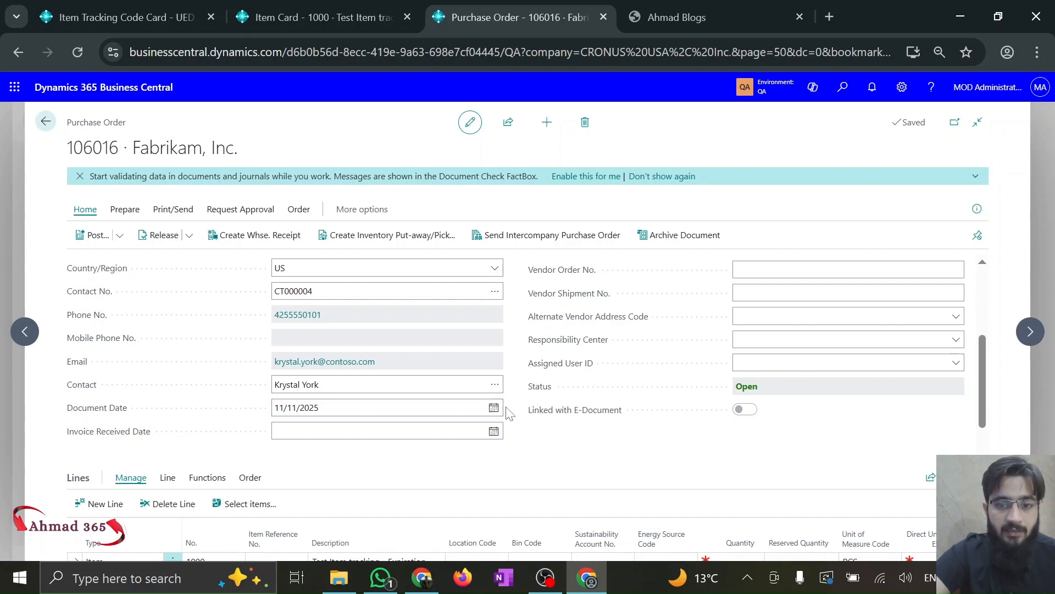
{"action": "left_click", "coordinate": [493, 408]}
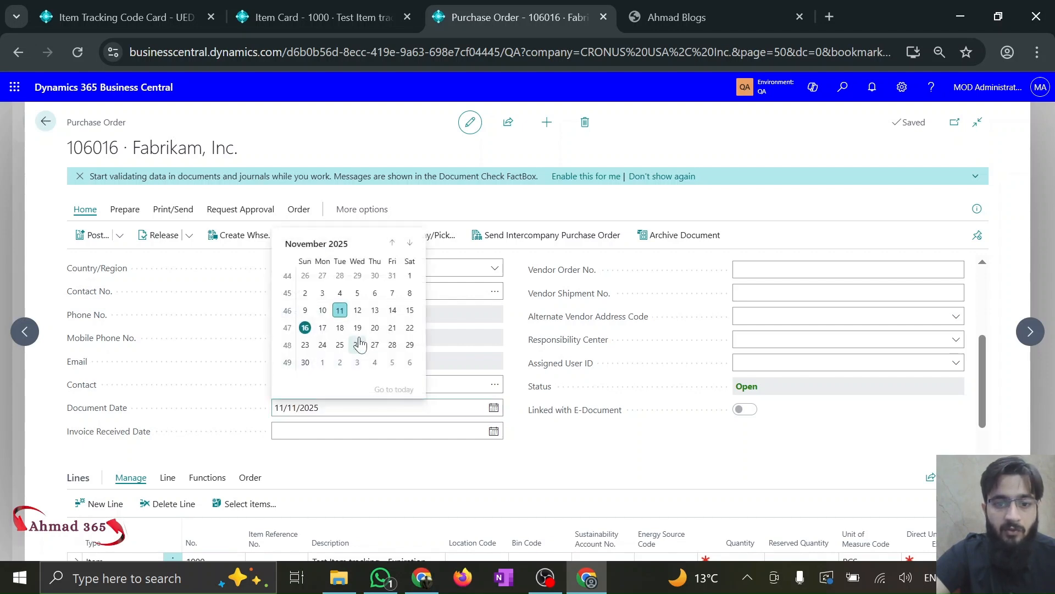
{"action": "left_click", "coordinate": [410, 310]}
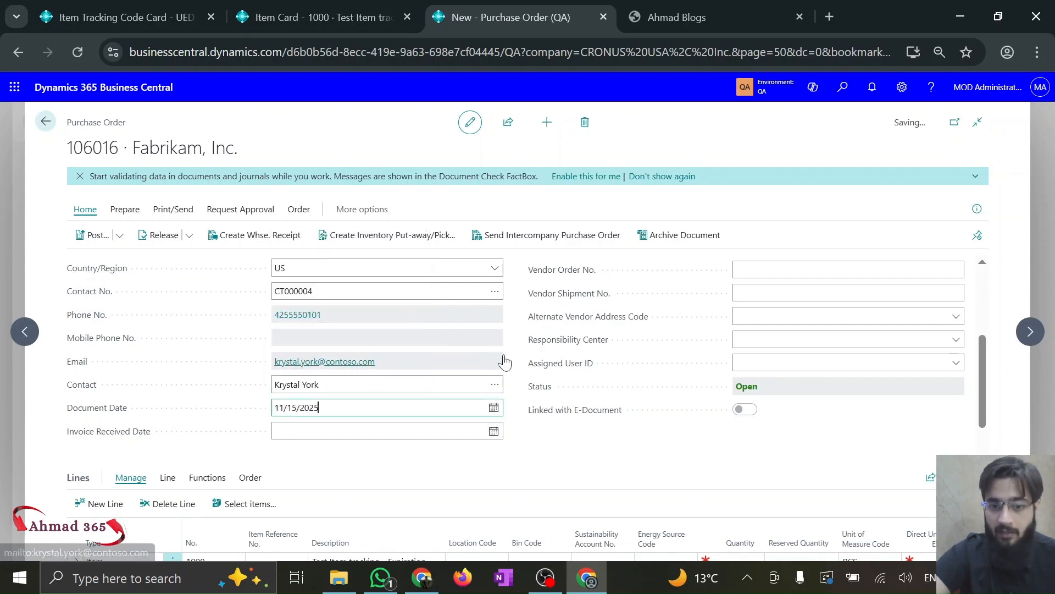
{"action": "scroll", "coordinate": [522, 362], "scroll_direction": "up", "scroll_amount": 4}
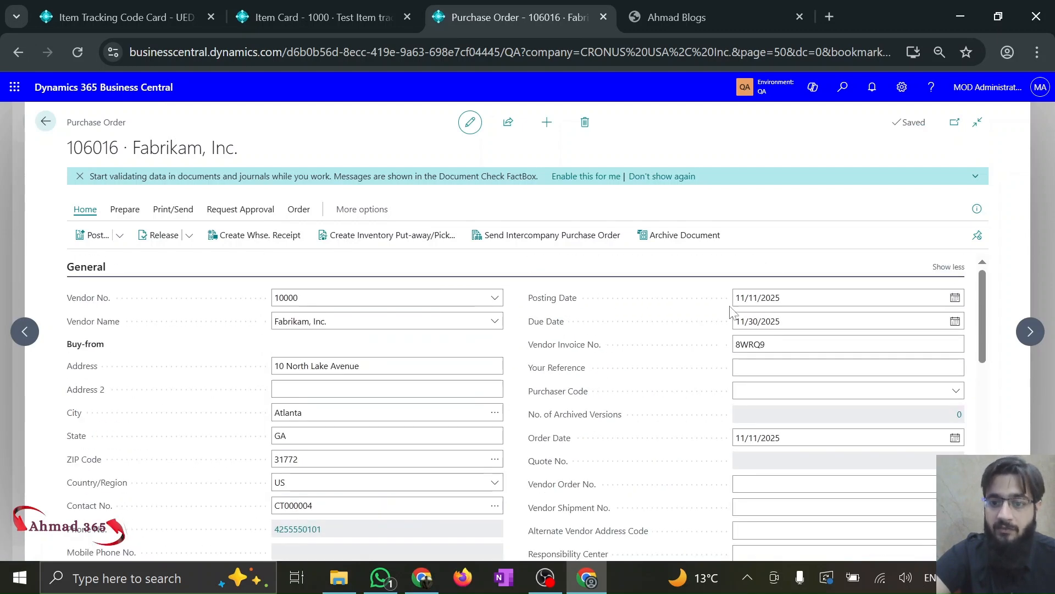
{"action": "left_click", "coordinate": [955, 299]}
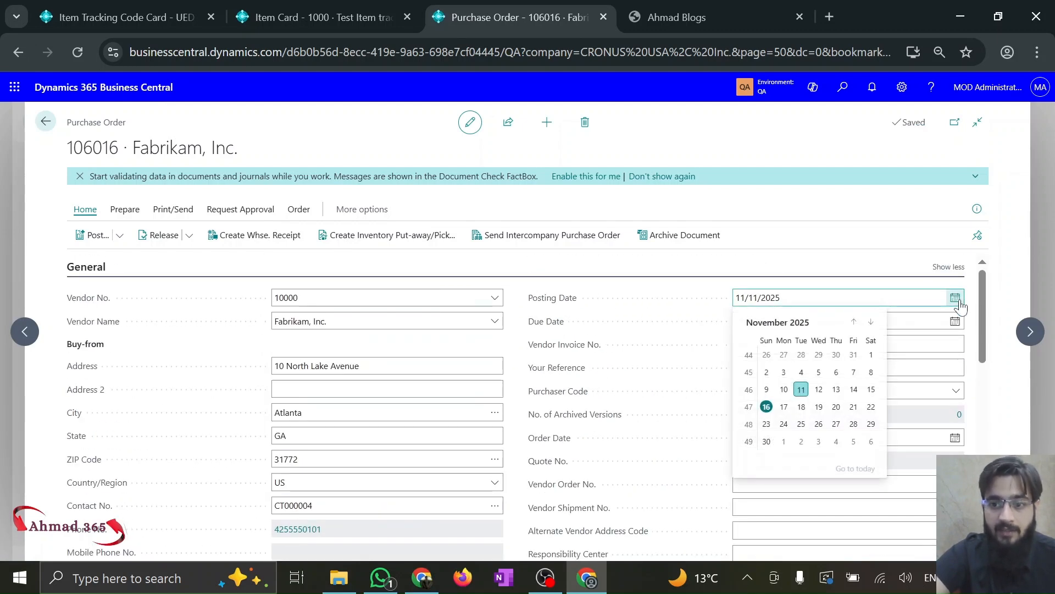
{"action": "left_click", "coordinate": [842, 386]}
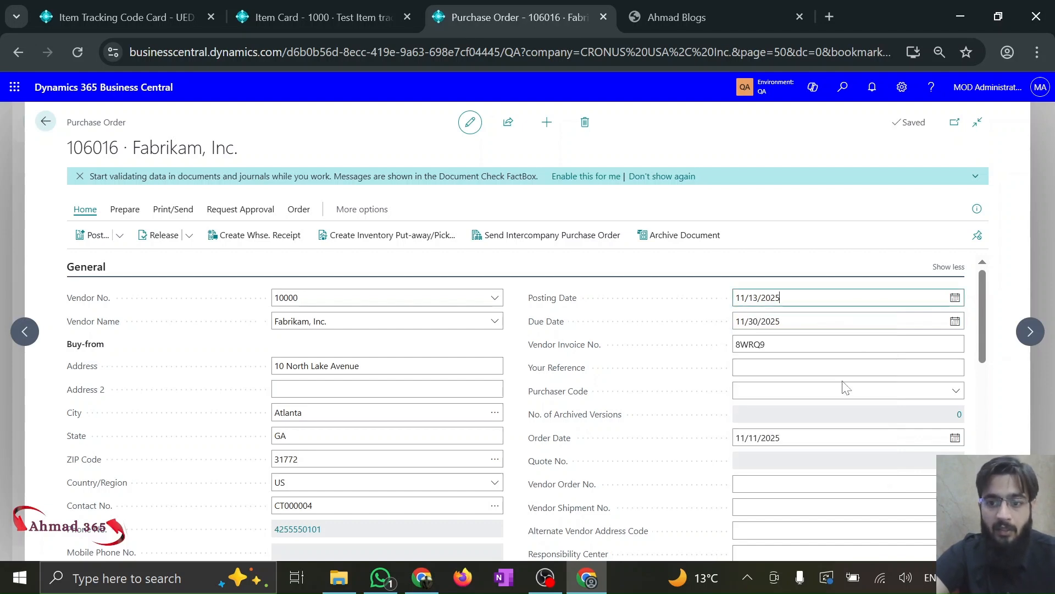
{"action": "left_click", "coordinate": [670, 313]}
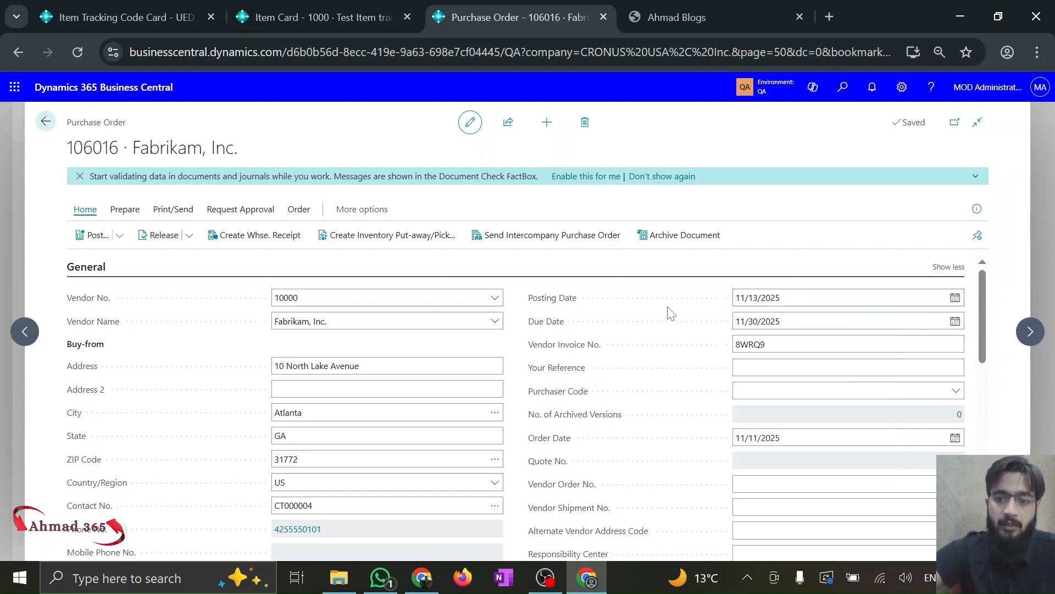
- On the item 1000 purchase line, set the quantity to 10 and the direct unit cost to 1,000
{"action": "scroll", "coordinate": [650, 395], "scroll_direction": "down", "scroll_amount": 1}
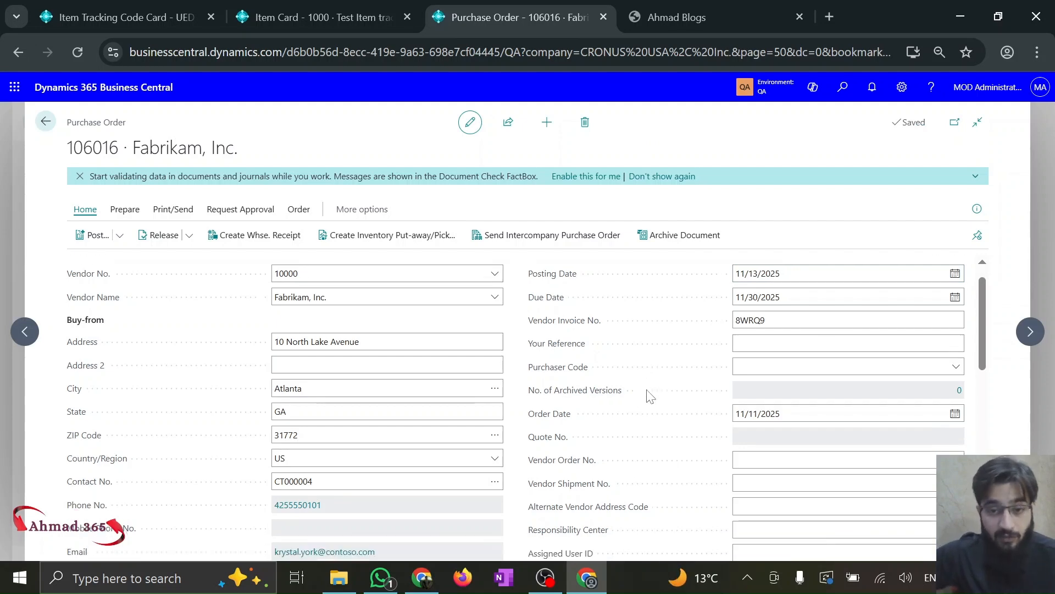
{"action": "scroll", "coordinate": [650, 395], "scroll_direction": "down", "scroll_amount": 5}
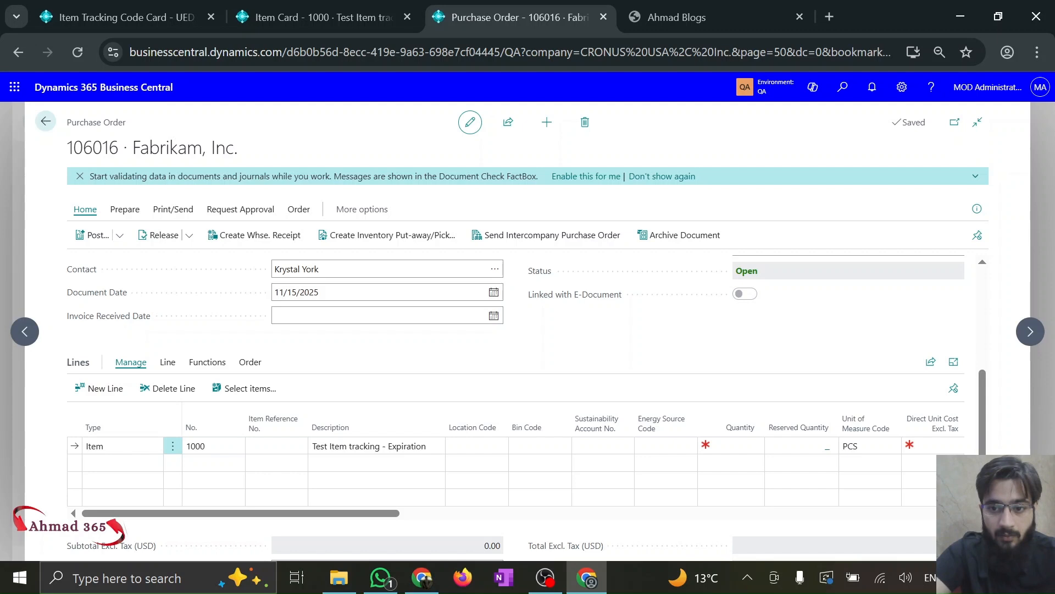
{"action": "left_click", "coordinate": [731, 446]}
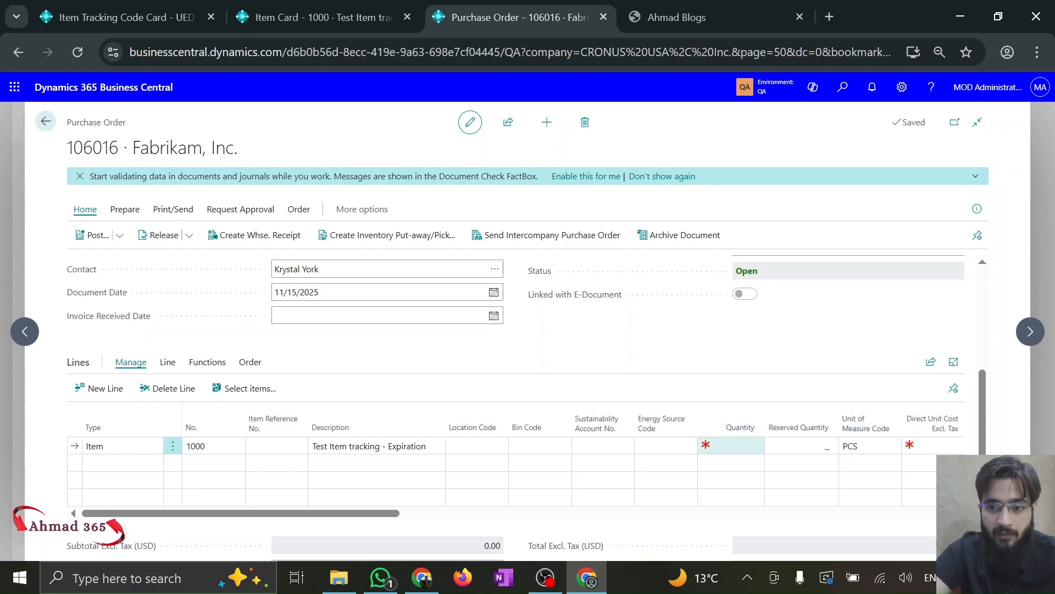
{"action": "type", "text": "10"}
{"action": "key", "text": "Return"}
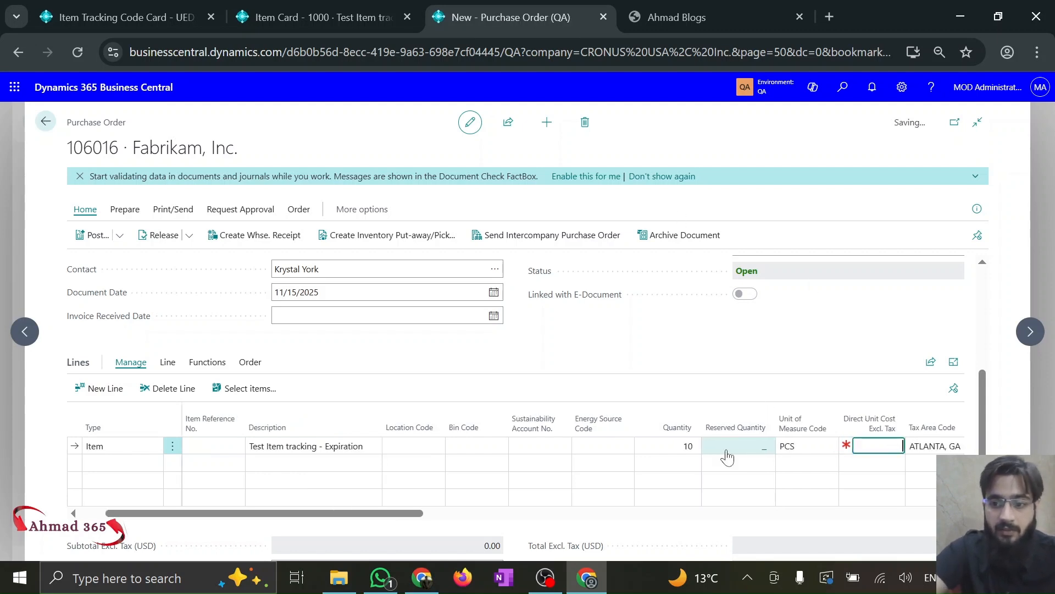
{"action": "type", "text": "1,000"}
{"action": "key", "text": "Return"}
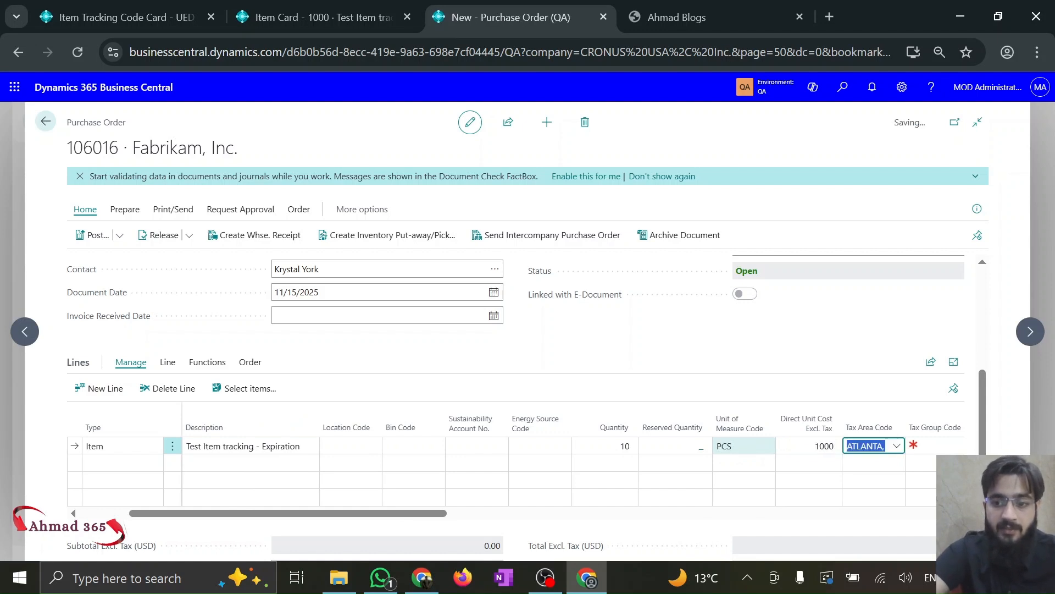
- Assign a lot number to the purchase line in its Item Tracking Lines, and return to the order
{"action": "left_click", "coordinate": [167, 363]}
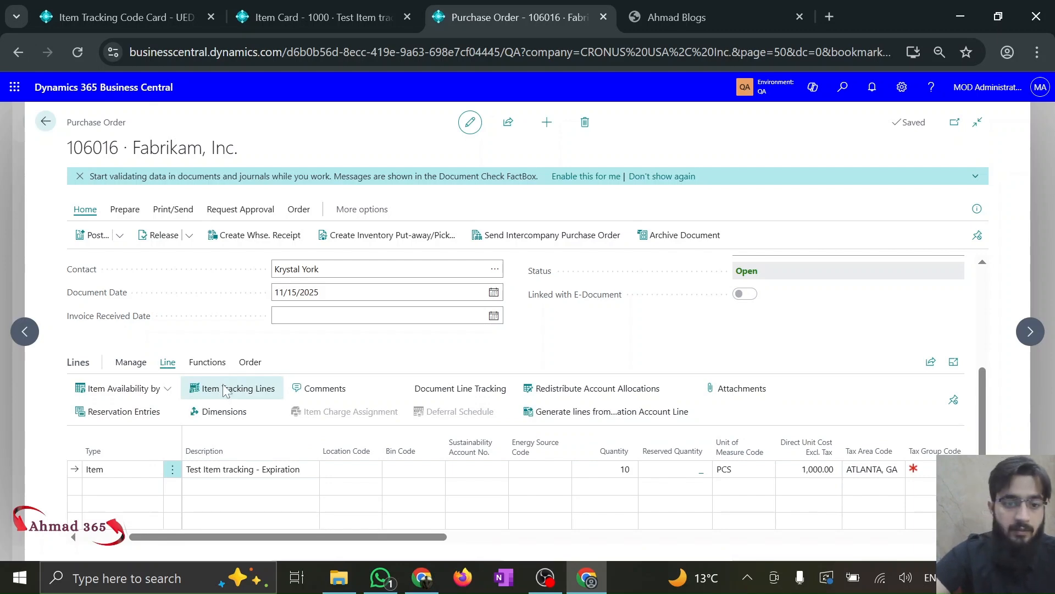
{"action": "left_click", "coordinate": [226, 390]}
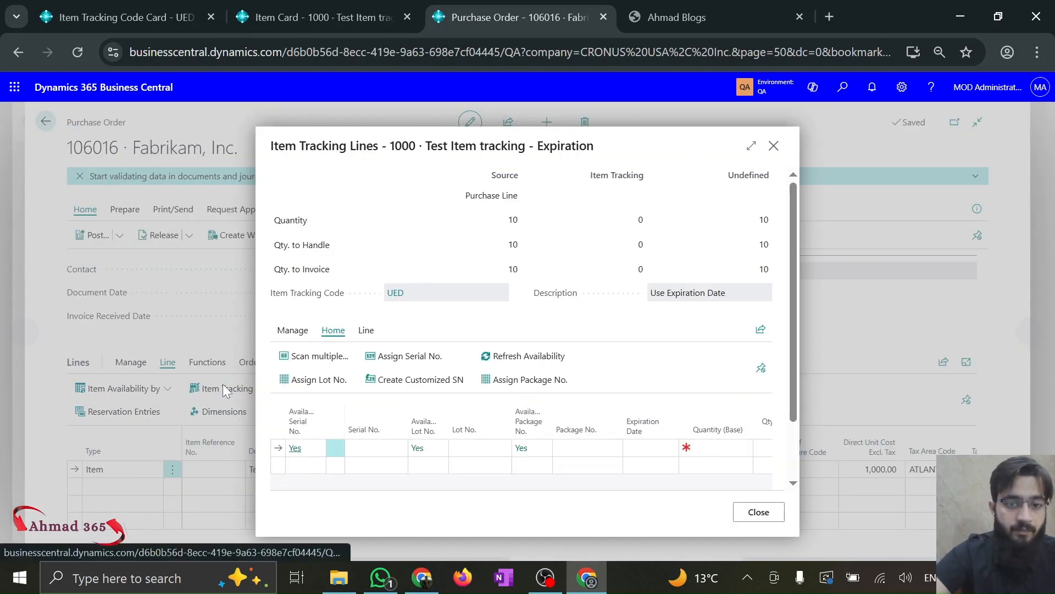
{"action": "left_click", "coordinate": [751, 149]}
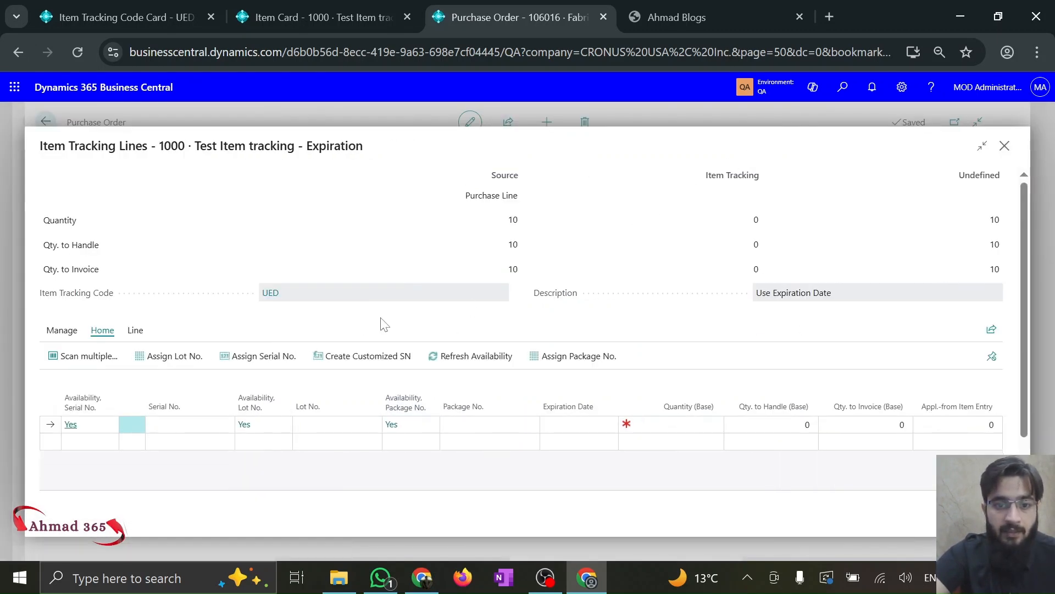
{"action": "left_click", "coordinate": [169, 368]}
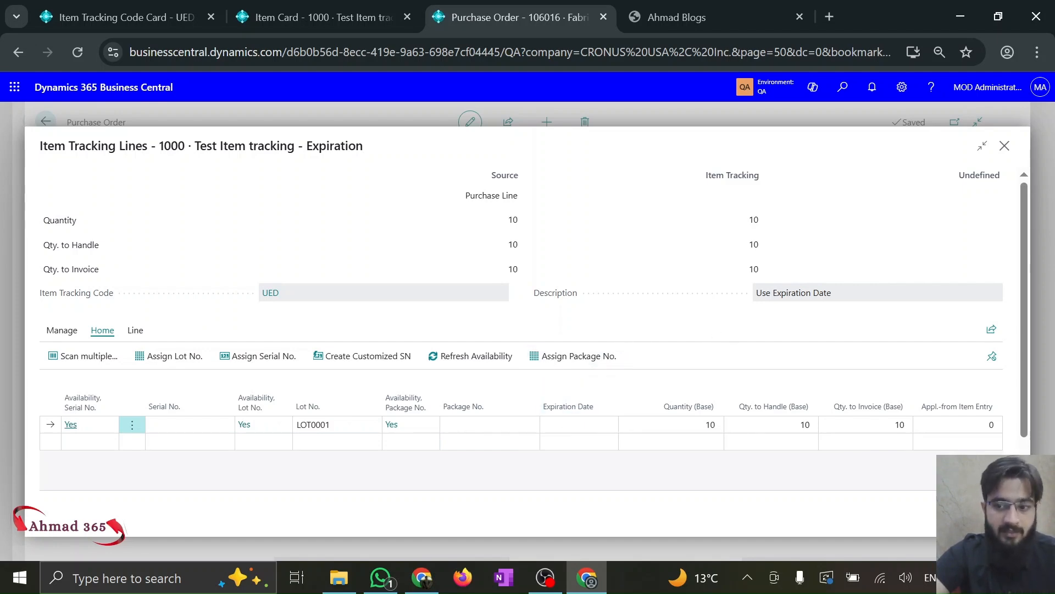
{"action": "key", "text": "Escape"}
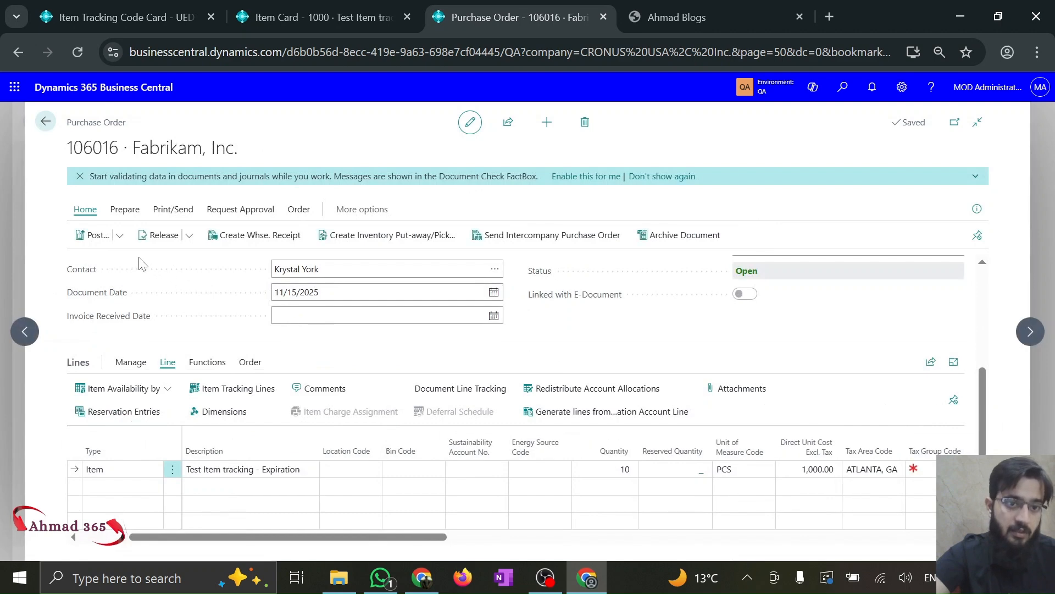
- Preview the posting of the purchase order, and return to the order from the error messages
{"action": "left_click", "coordinate": [119, 236]}
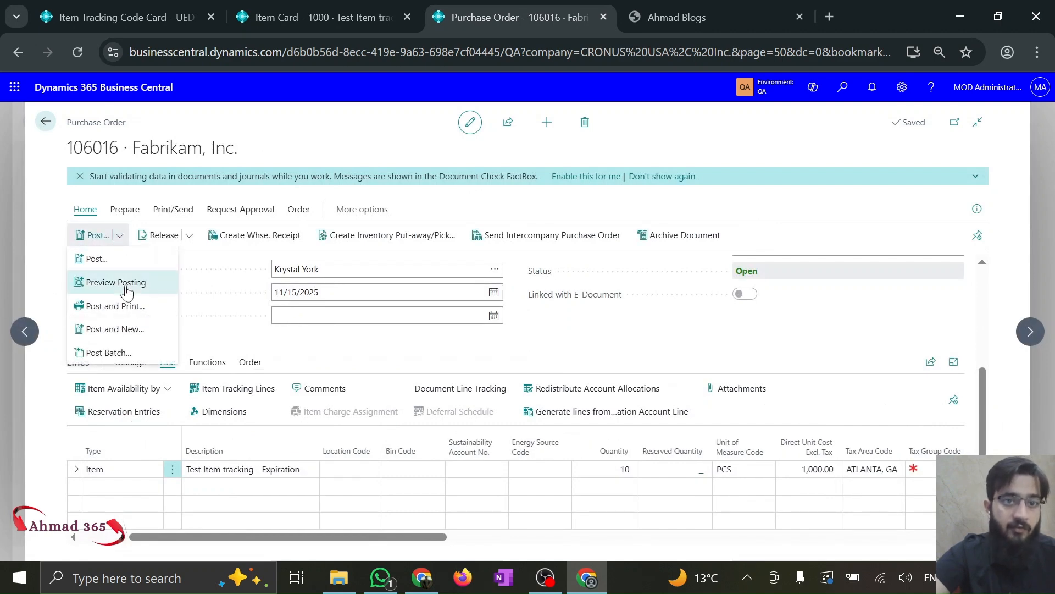
{"action": "left_click", "coordinate": [126, 291]}
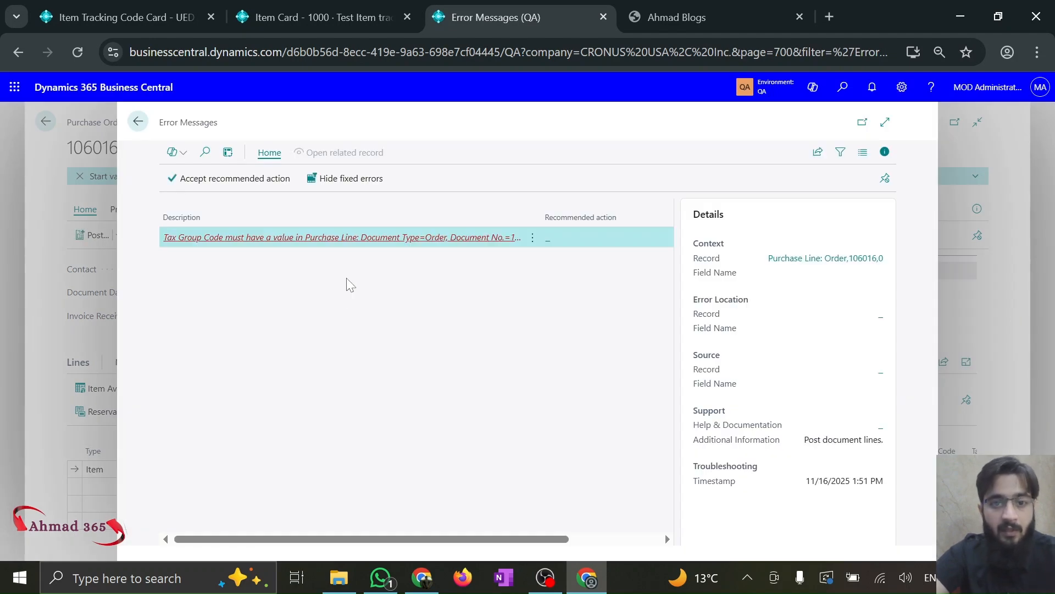
{"action": "key", "text": "Escape"}
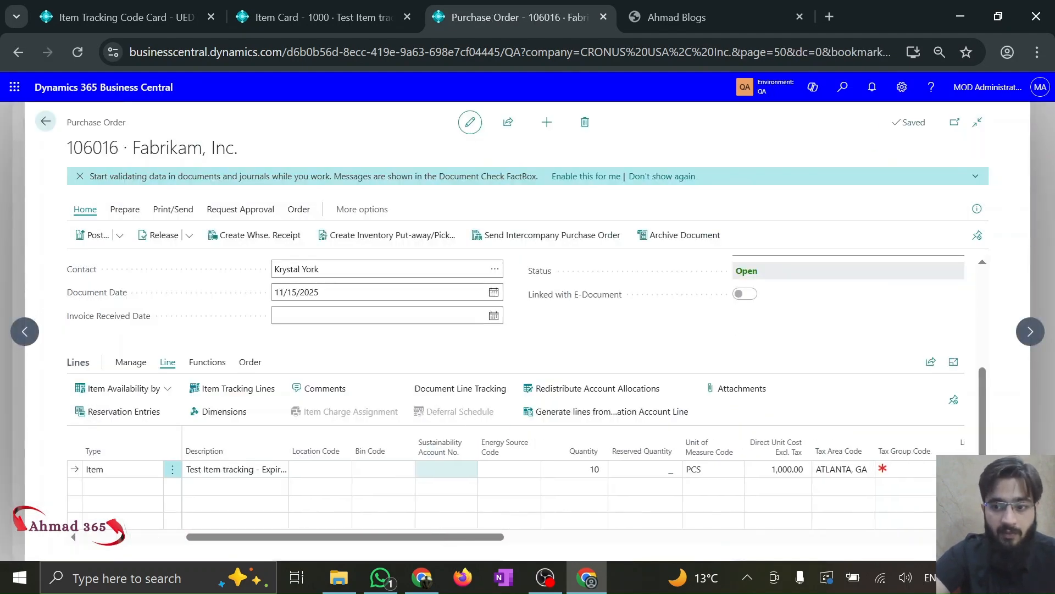
- Set the Tax Group Code of the item 1000 purchase line to FURNITURE
{"action": "left_click", "coordinate": [640, 470]}
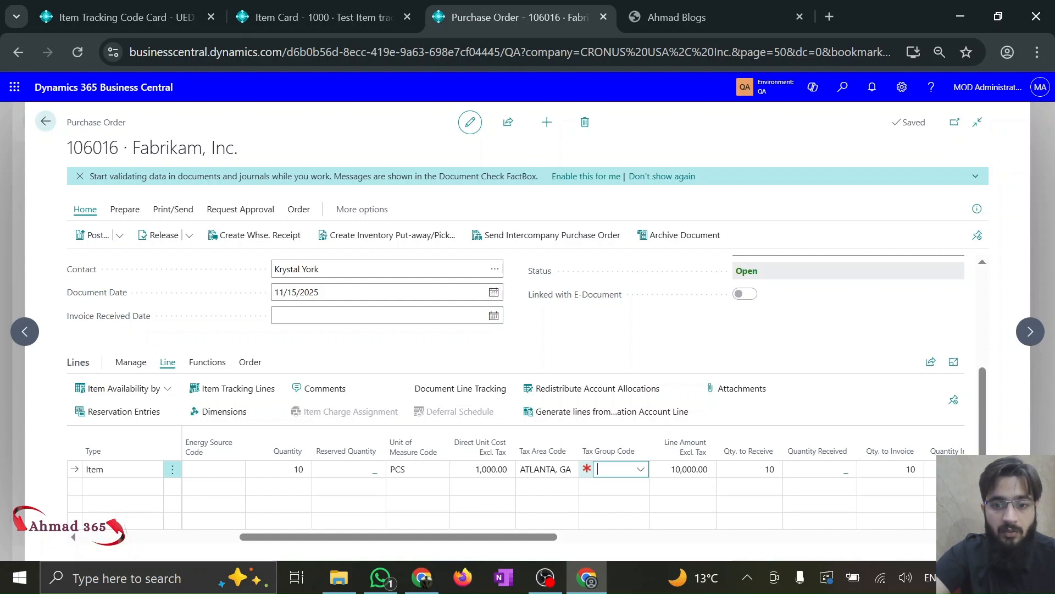
{"action": "left_click", "coordinate": [641, 469]}
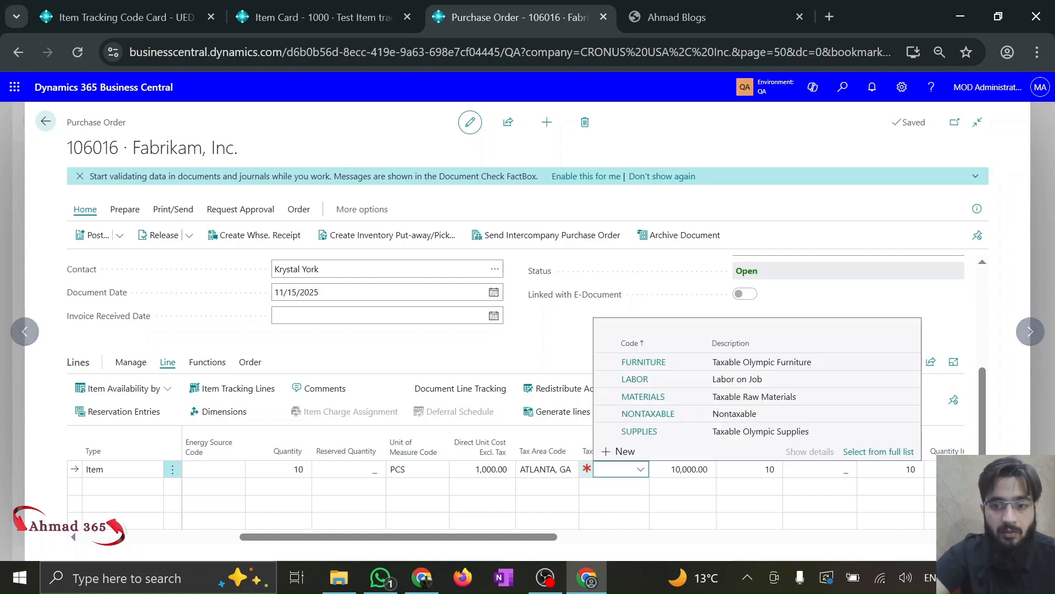
{"action": "left_click", "coordinate": [707, 366]}
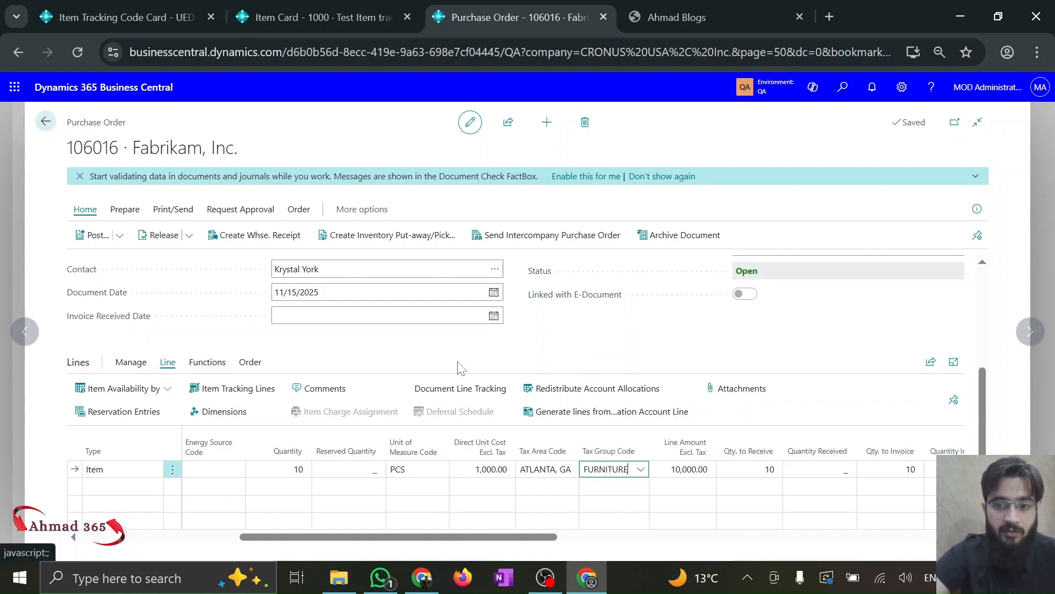
- Preview the order's posting again and examine the lot number and quantities in the full-size item ledger entries preview
{"action": "left_click", "coordinate": [119, 235]}
{"action": "left_click", "coordinate": [122, 294]}
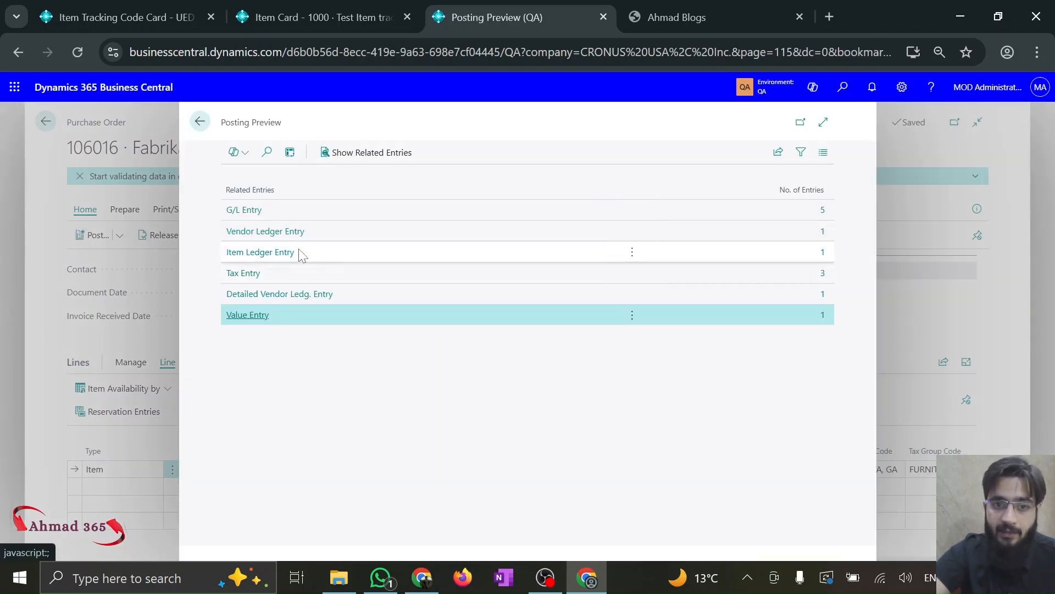
{"action": "left_click", "coordinate": [259, 260]}
{"action": "left_click", "coordinate": [258, 257]}
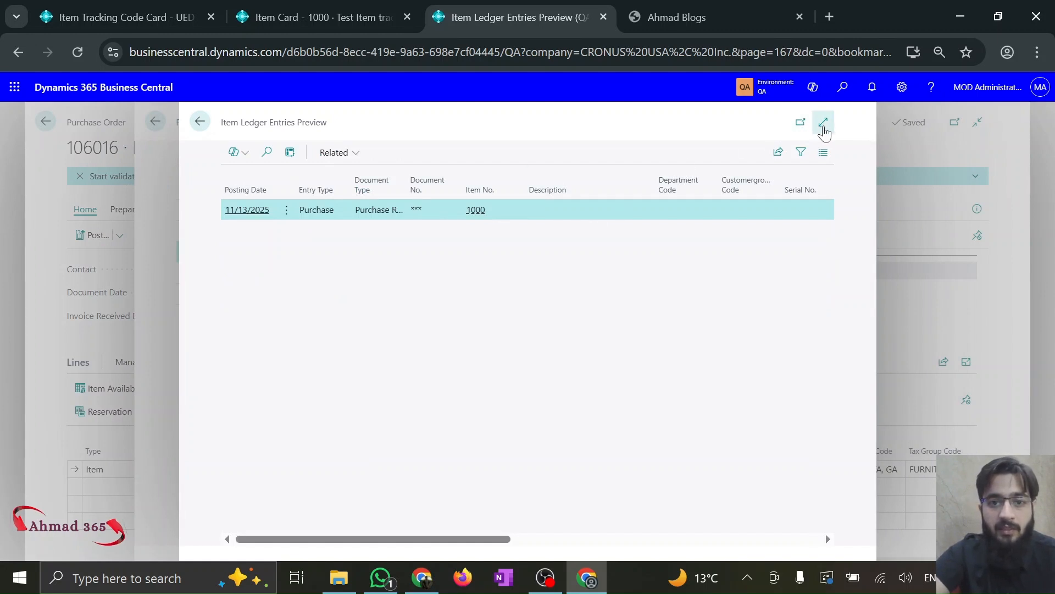
{"action": "left_click", "coordinate": [824, 122]}
{"action": "scroll", "coordinate": [643, 332], "scroll_direction": "right", "scroll_amount": 3}
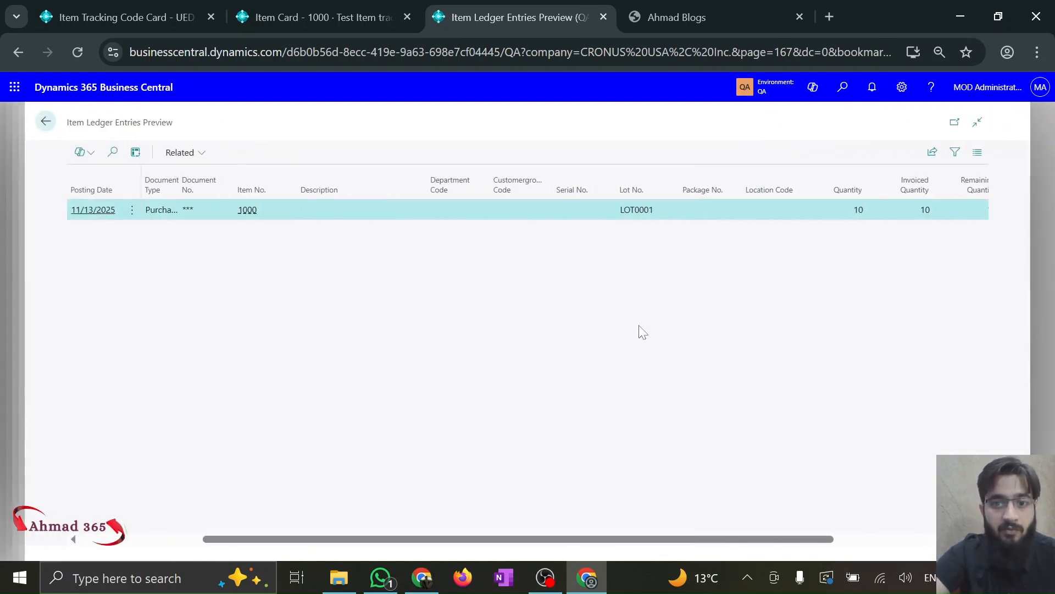
{"action": "scroll", "coordinate": [643, 332], "scroll_direction": "right", "scroll_amount": 3}
{"action": "scroll", "coordinate": [643, 333], "scroll_direction": "left", "scroll_amount": 5}
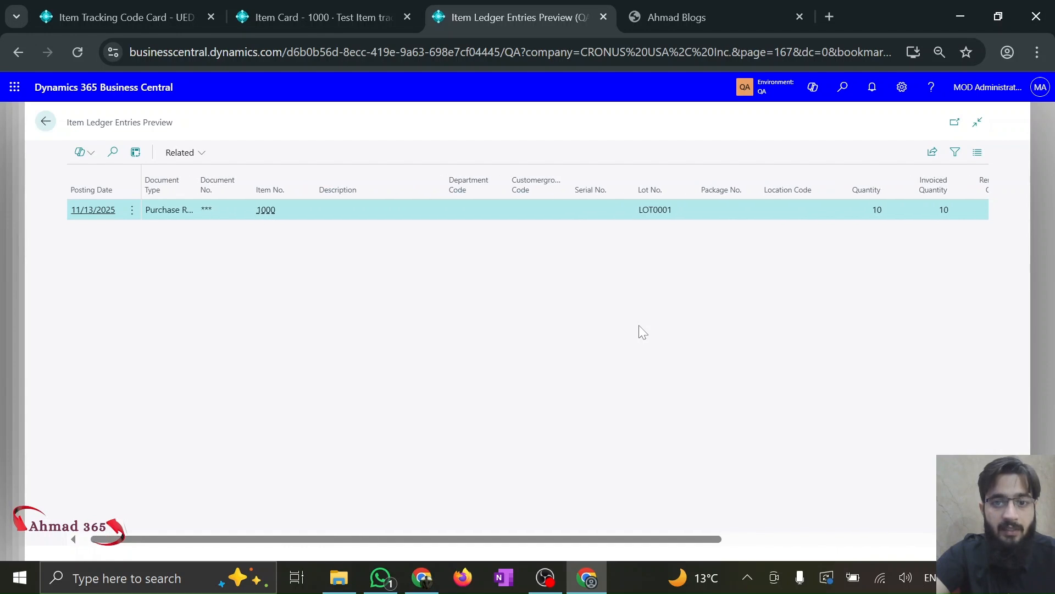
{"action": "scroll", "coordinate": [643, 332], "scroll_direction": "left", "scroll_amount": 1}
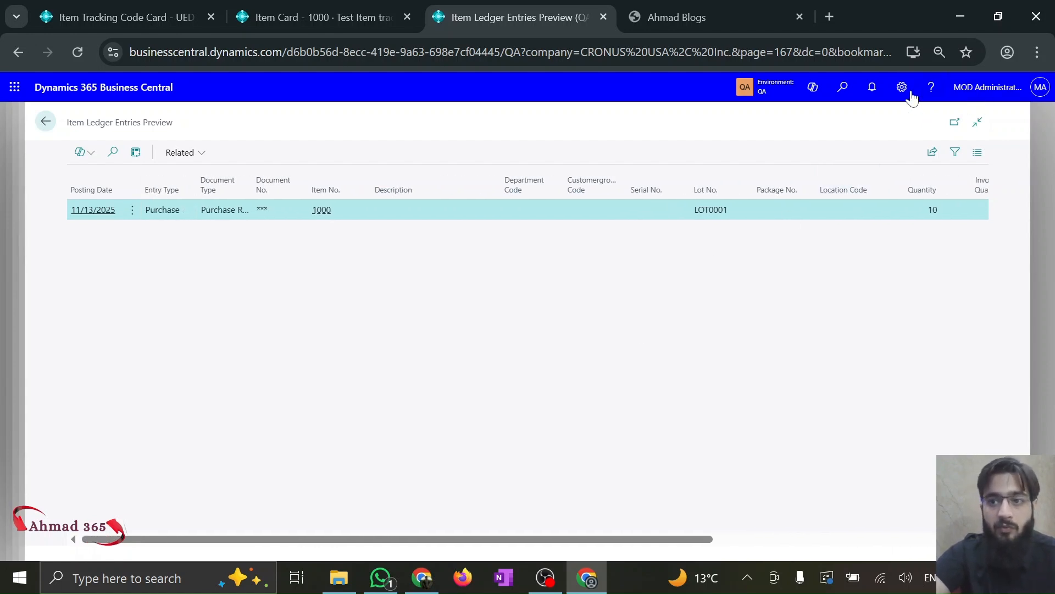
- Personalize the item ledger entries preview by adding the Expiration Date field before Serial No., and return to the purchase order
{"action": "left_click", "coordinate": [901, 88]}
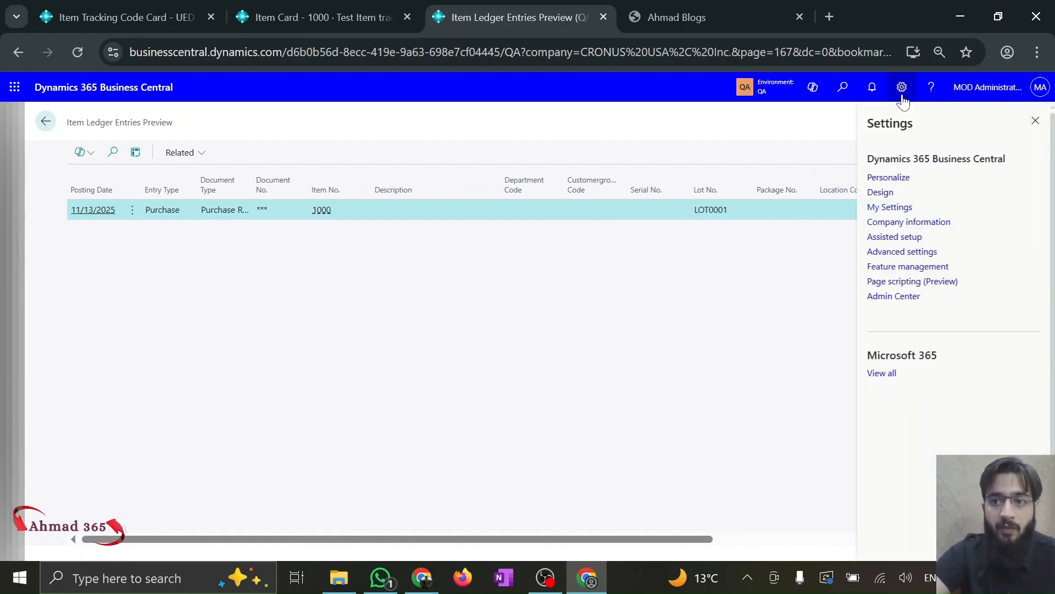
{"action": "left_click", "coordinate": [875, 181]}
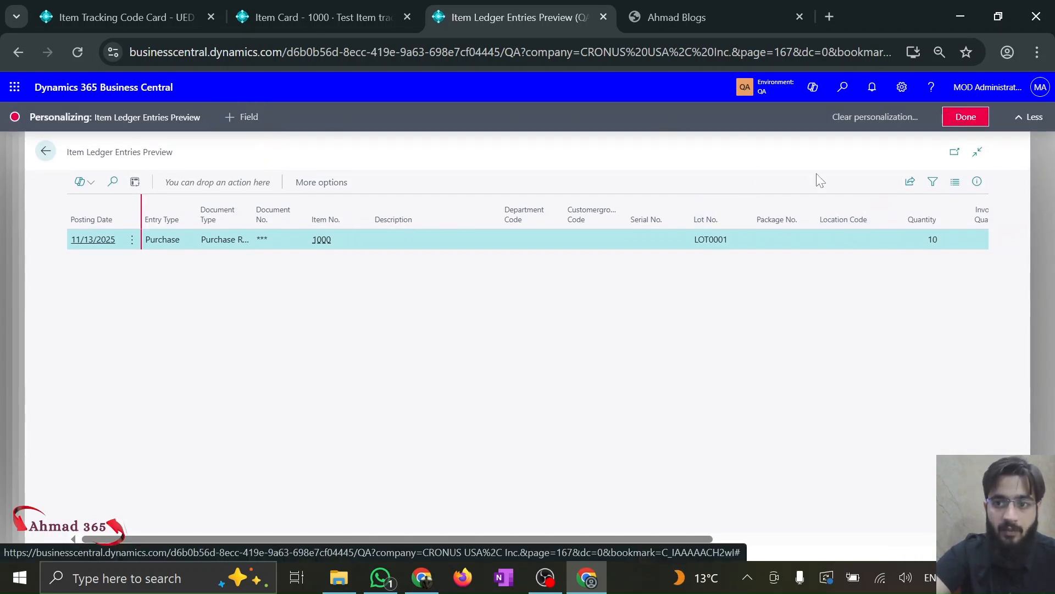
{"action": "left_click", "coordinate": [237, 117]}
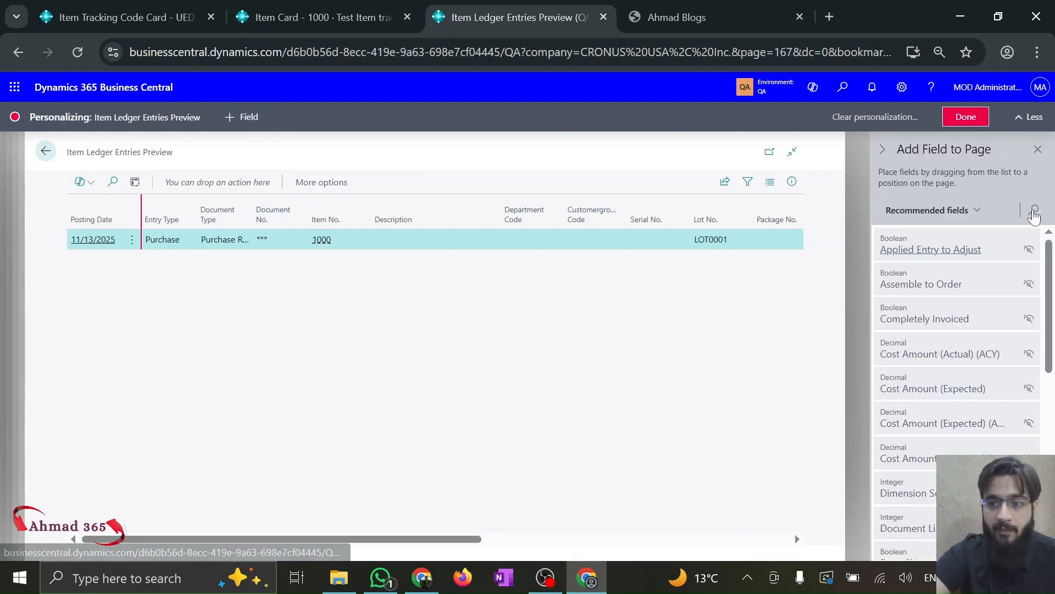
{"action": "left_click", "coordinate": [1034, 213]}
{"action": "type", "text": "ed"}
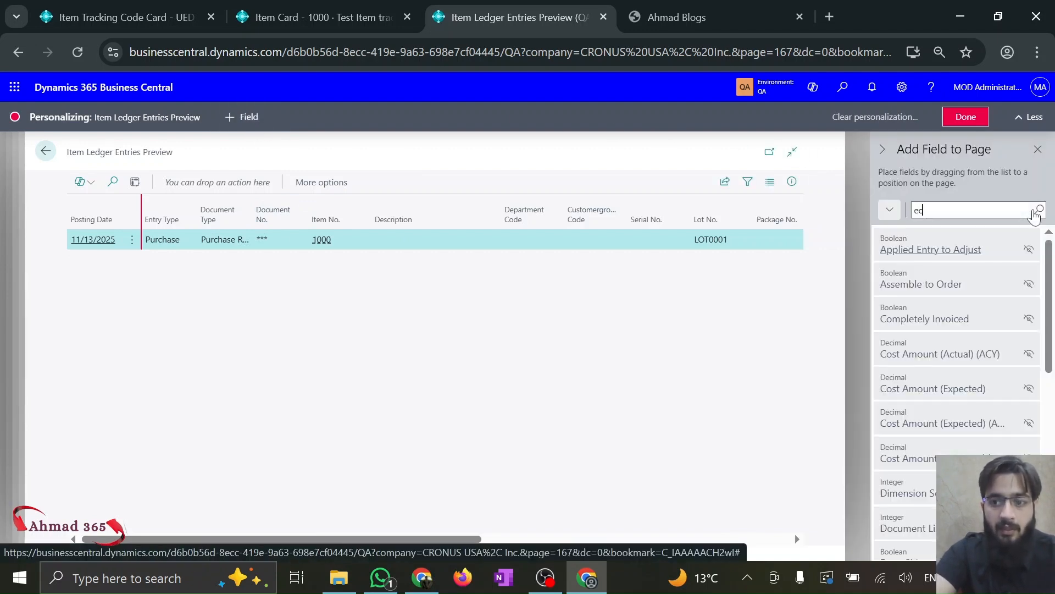
{"action": "type", "text": "pira"}
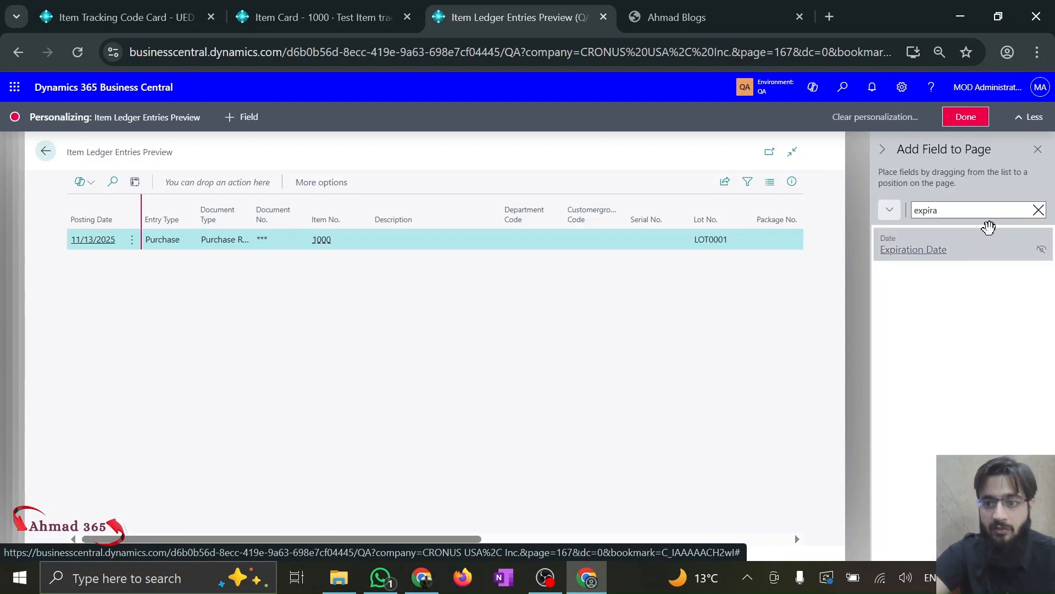
{"action": "left_click_drag", "start_coordinate": [950, 236], "coordinate": [677, 218]}
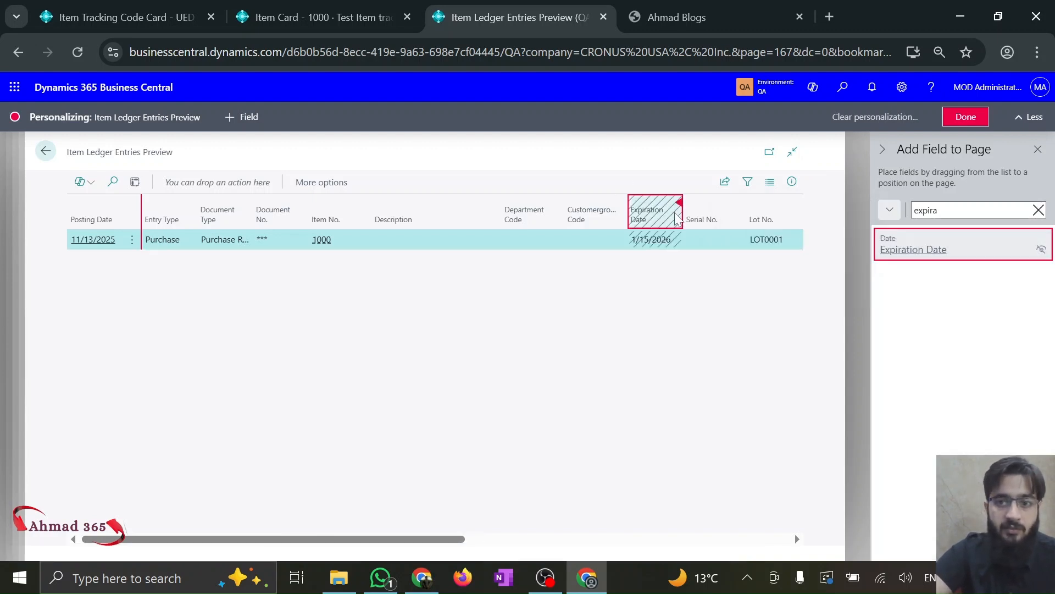
{"action": "left_click", "coordinate": [681, 205]}
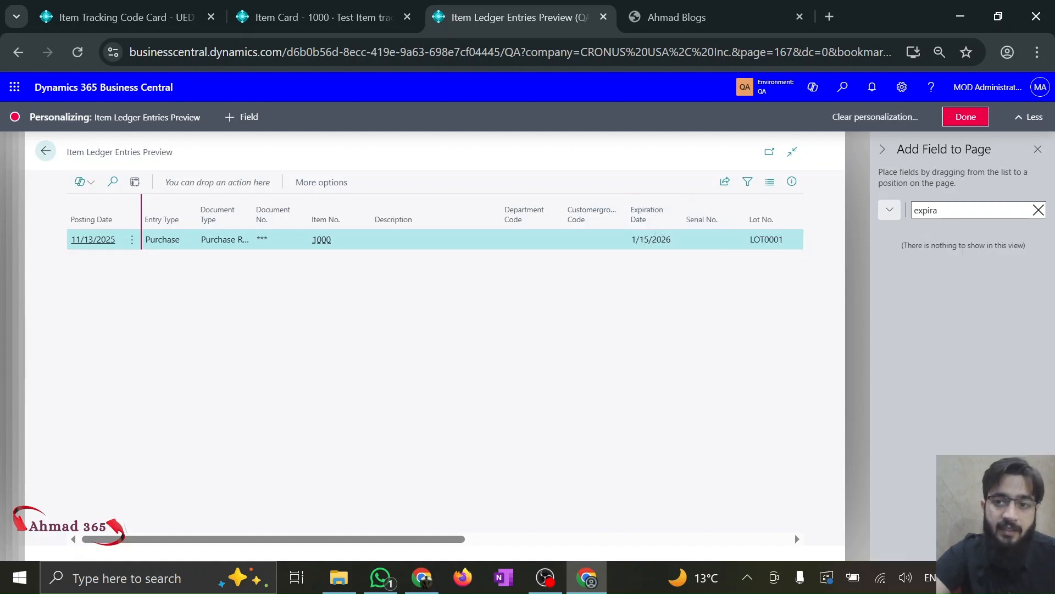
{"action": "left_click", "coordinate": [966, 117]}
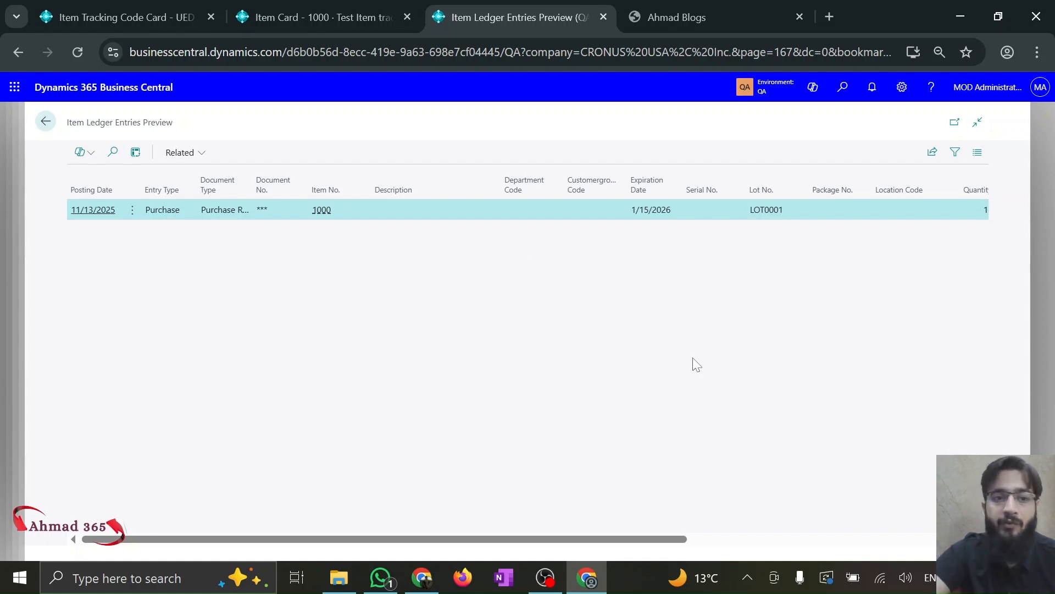
{"action": "left_click", "coordinate": [45, 122]}
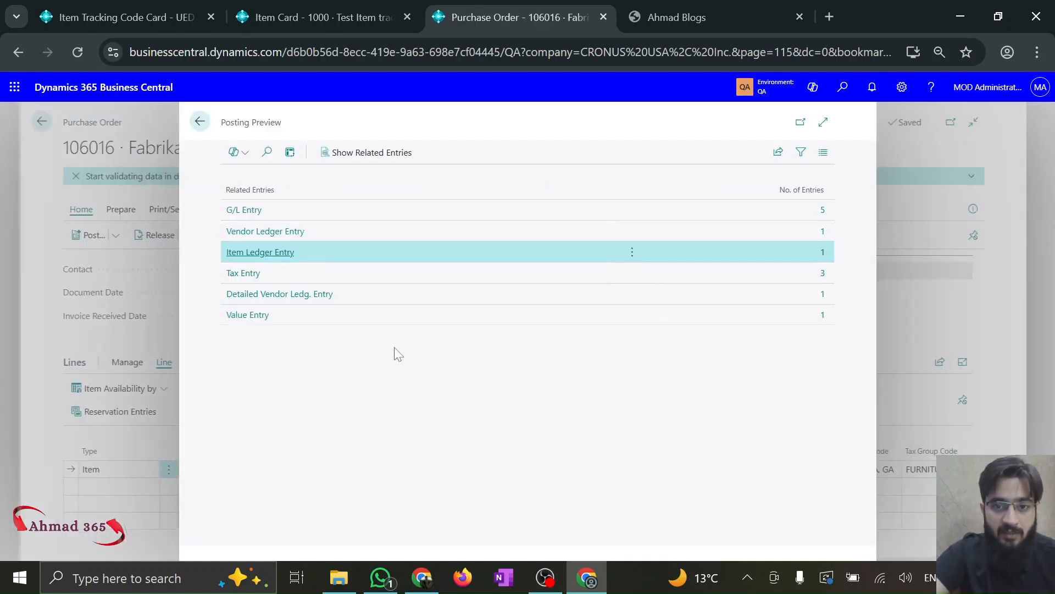
{"action": "left_click", "coordinate": [200, 122]}
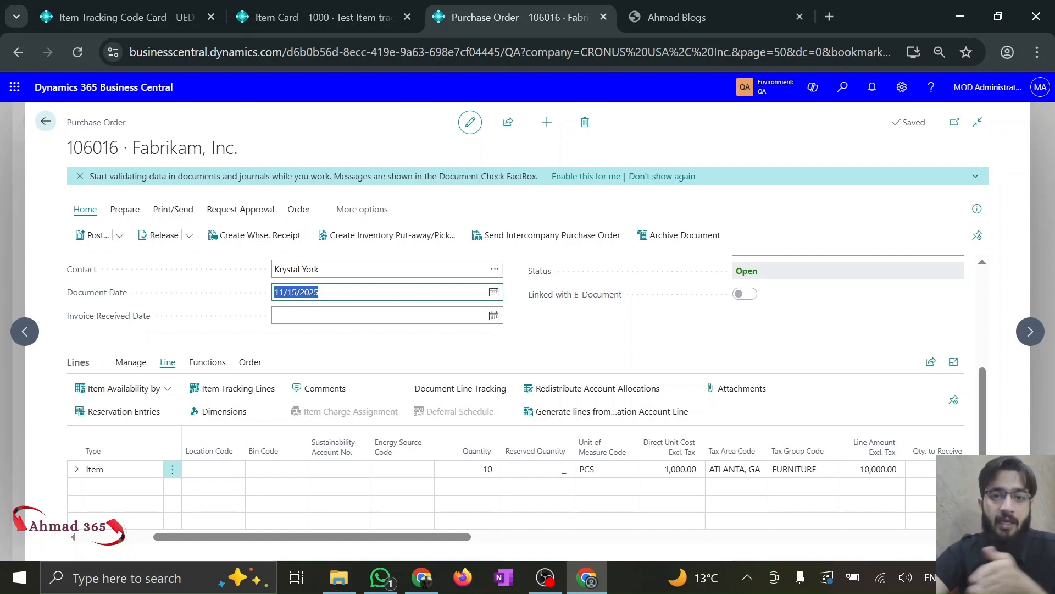
{"action": "left_click", "coordinate": [532, 318]}
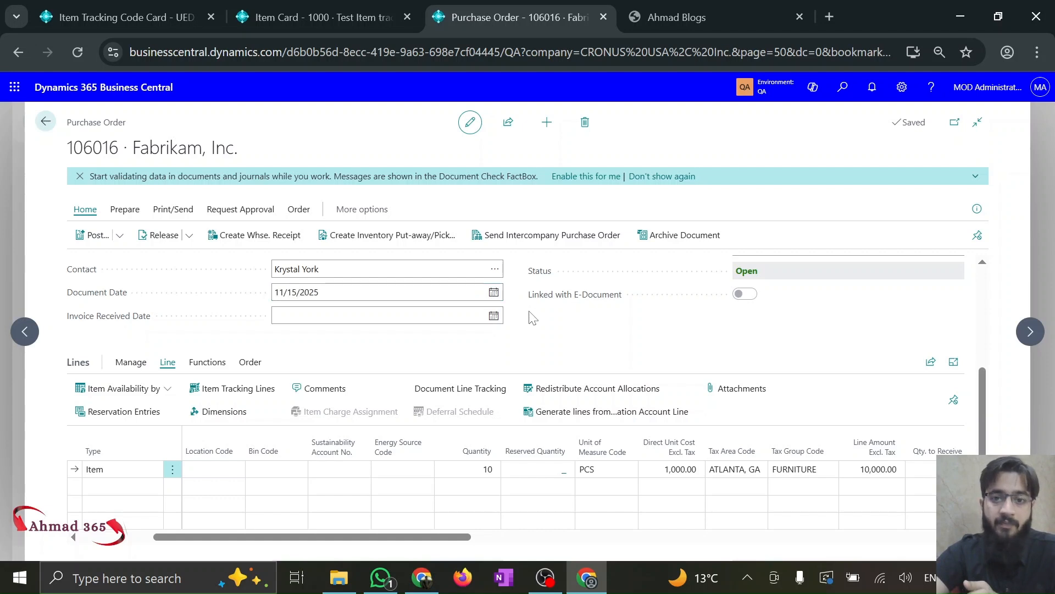
- Clear the Expiration Calculation on the item 1000 card, and switch back to the purchase order
{"action": "left_click", "coordinate": [329, 3]}
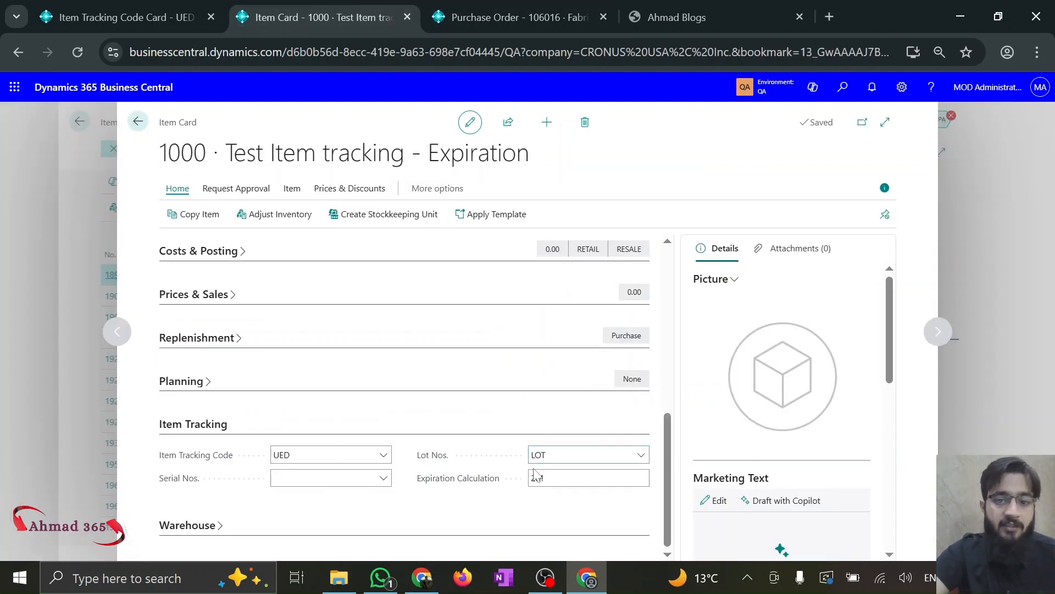
{"action": "left_click", "coordinate": [577, 478]}
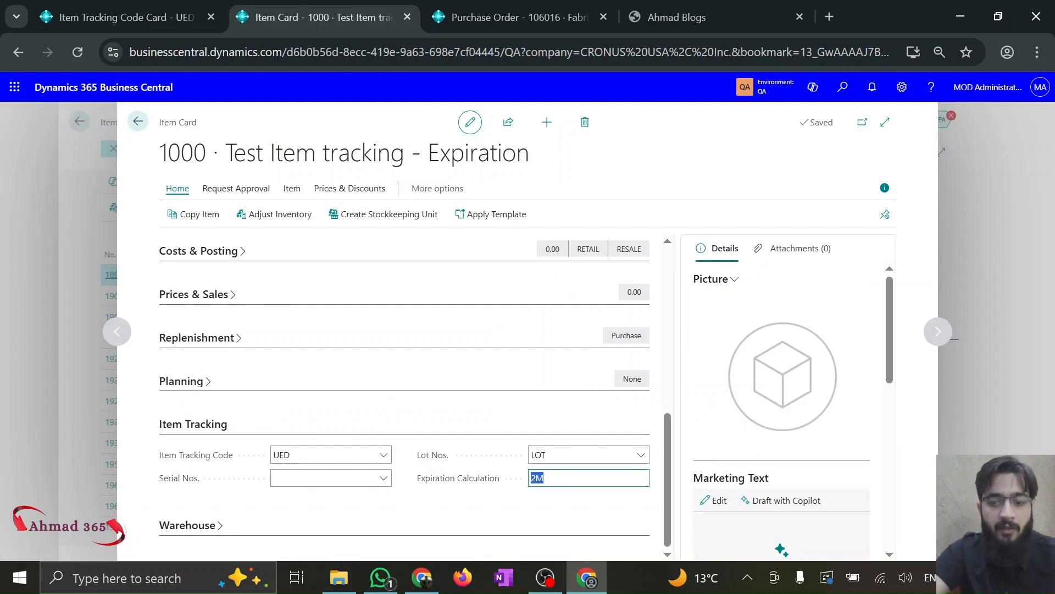
{"action": "key", "text": "shift+Tab"}
{"action": "left_click", "coordinate": [459, 6]}
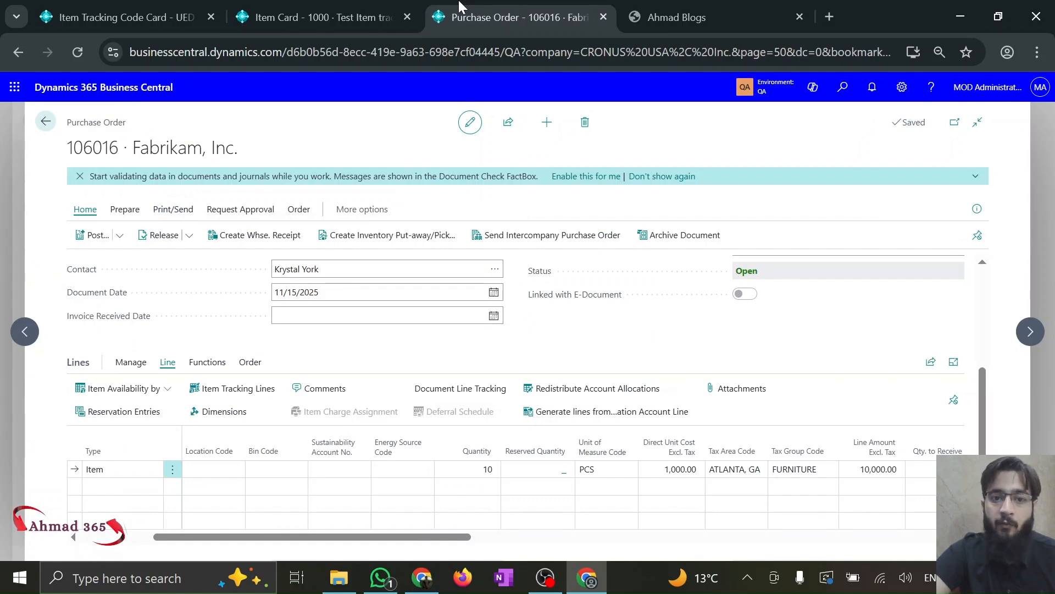
- Preview the purchase order's posting, check the Expiration Date in the item ledger entry, and return to the order
{"action": "left_click", "coordinate": [119, 236]}
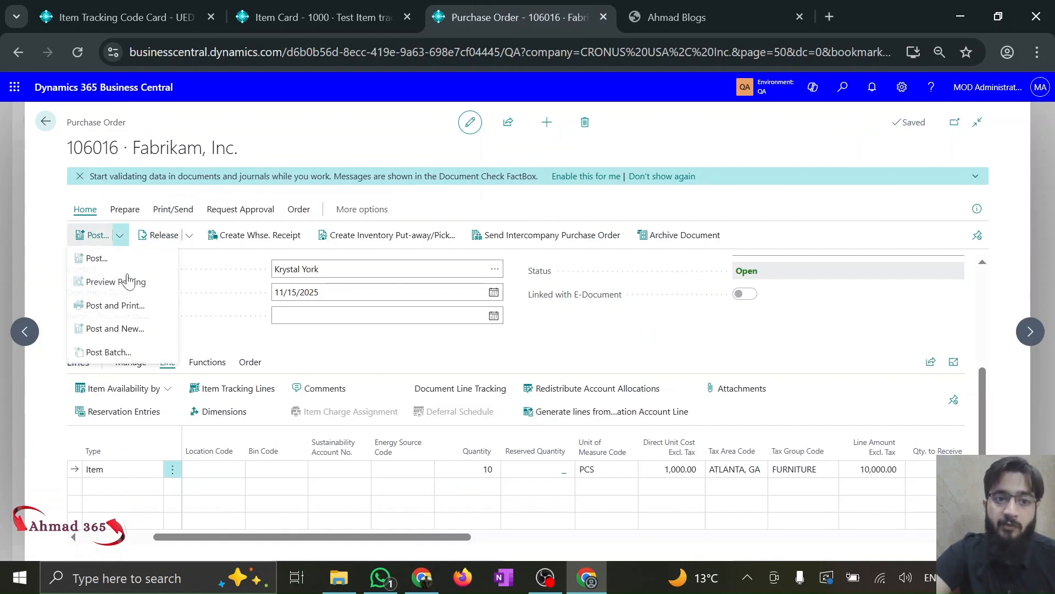
{"action": "left_click", "coordinate": [127, 293]}
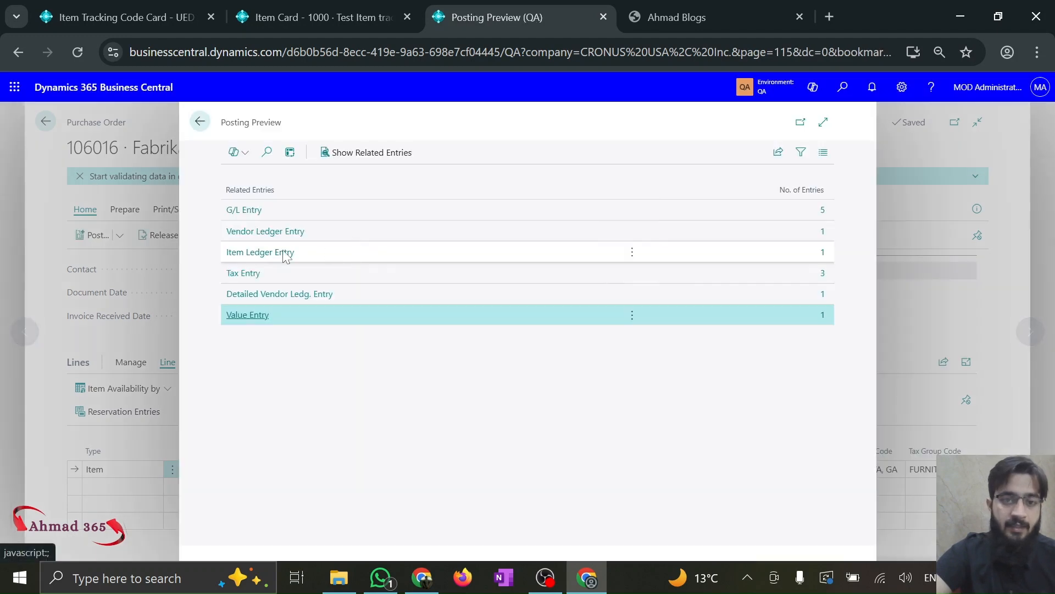
{"action": "left_click", "coordinate": [261, 255]}
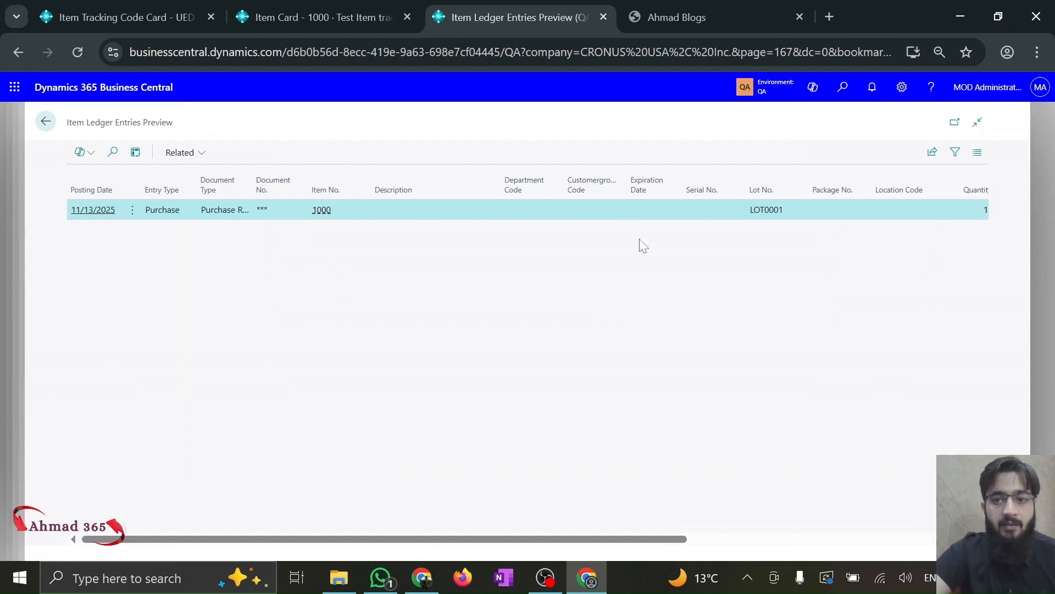
{"action": "scroll", "coordinate": [583, 259], "scroll_direction": "right", "scroll_amount": 10}
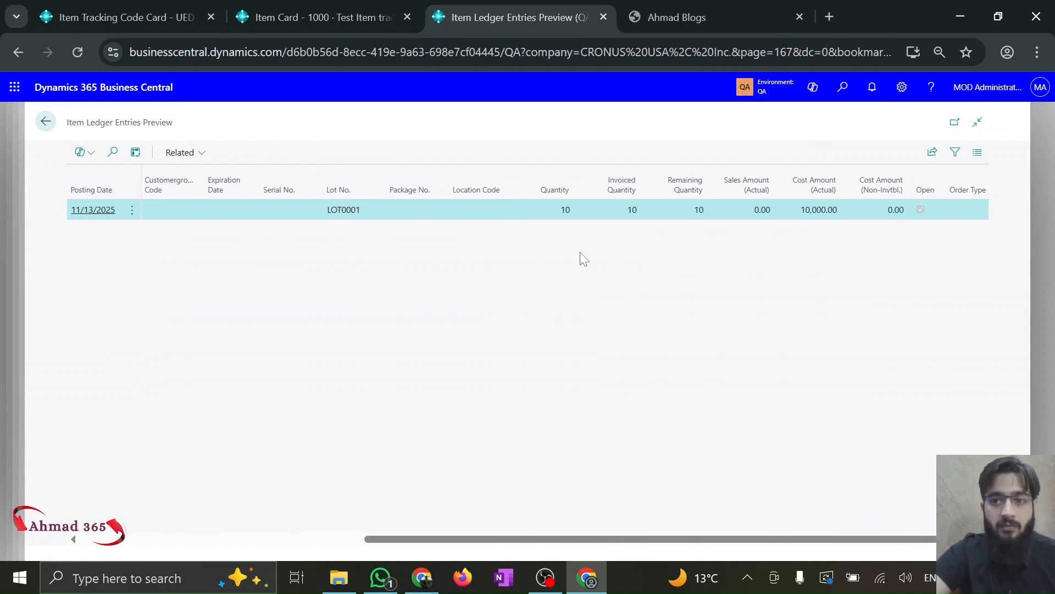
{"action": "scroll", "coordinate": [583, 258], "scroll_direction": "left", "scroll_amount": 10}
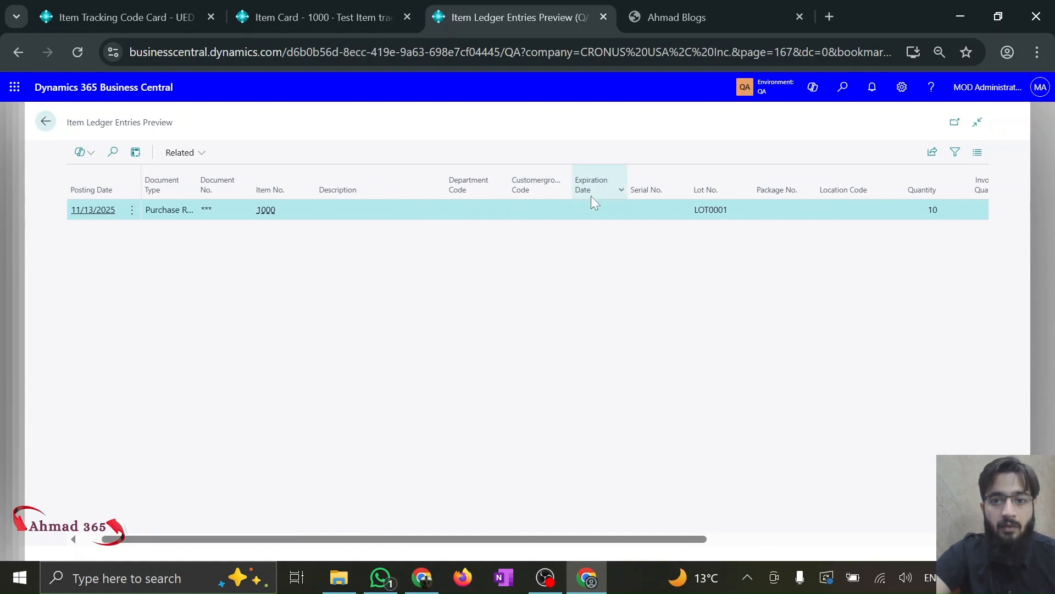
{"action": "mouse_move", "coordinate": [591, 195]}
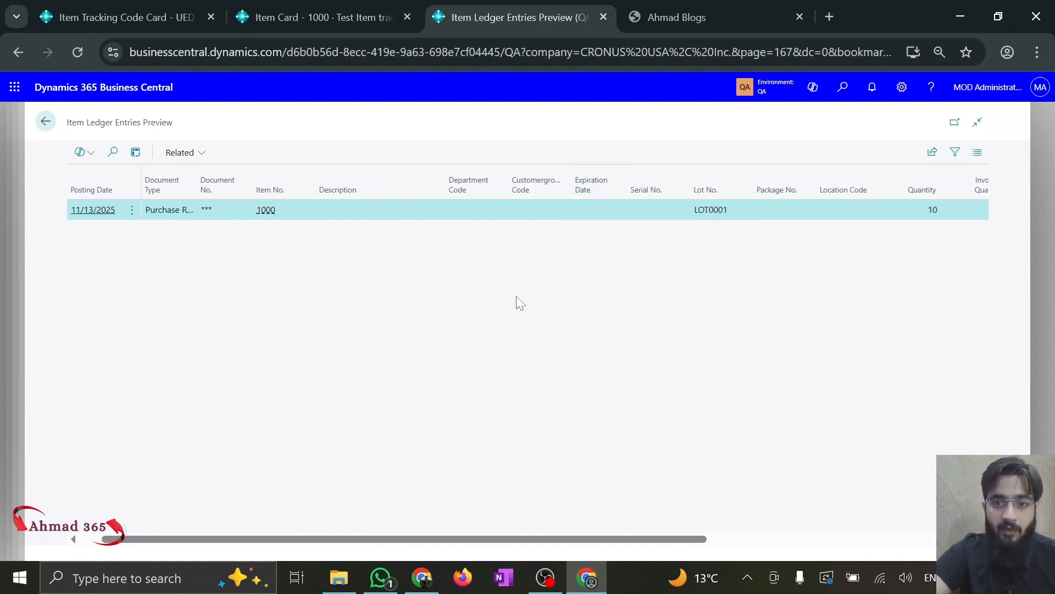
{"action": "left_click", "coordinate": [43, 120]}
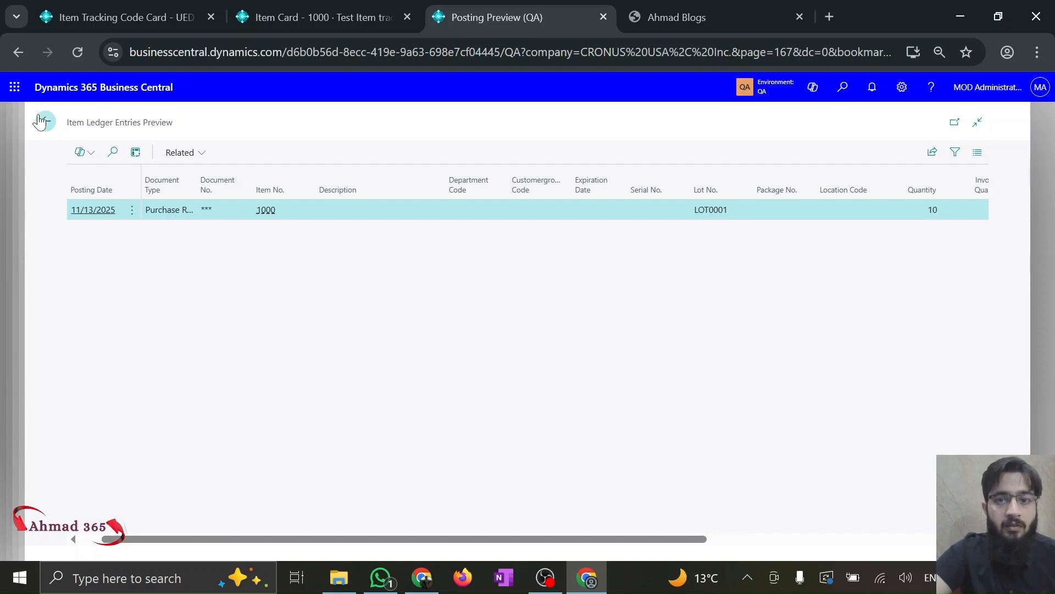
{"action": "left_click", "coordinate": [200, 121]}
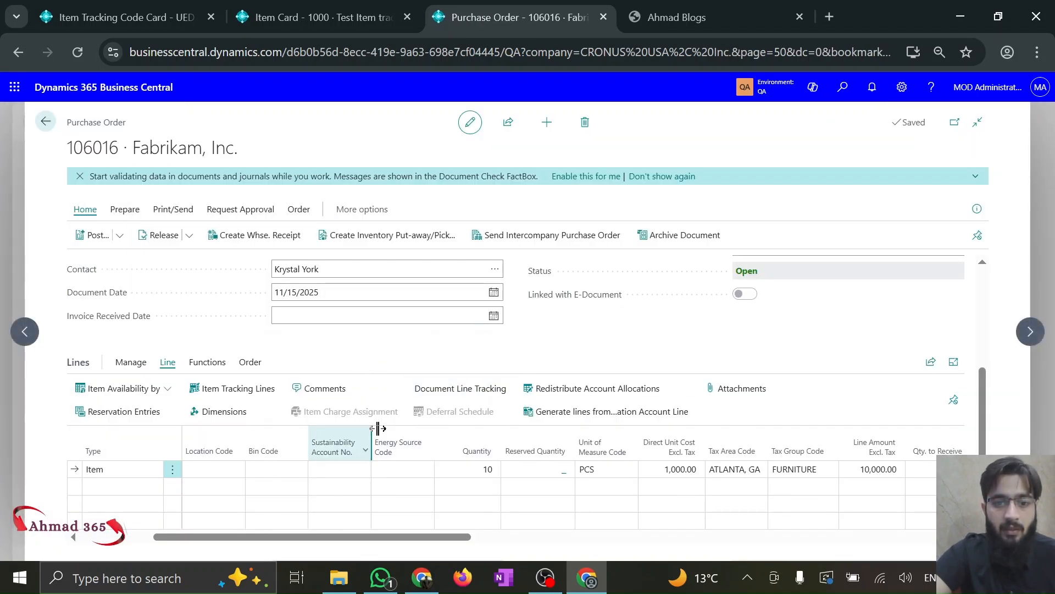
- Open the item tracking lines for the item 1000 order line and set the existing lot's Expiration Date to 11/25/2025
{"action": "left_click", "coordinate": [477, 470]}
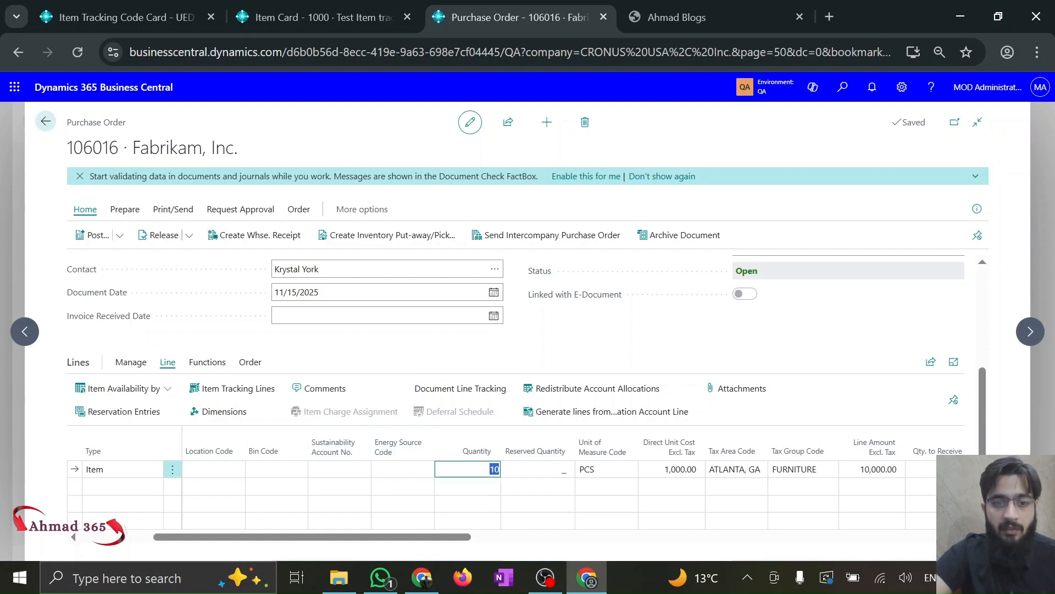
{"action": "left_click", "coordinate": [238, 388]}
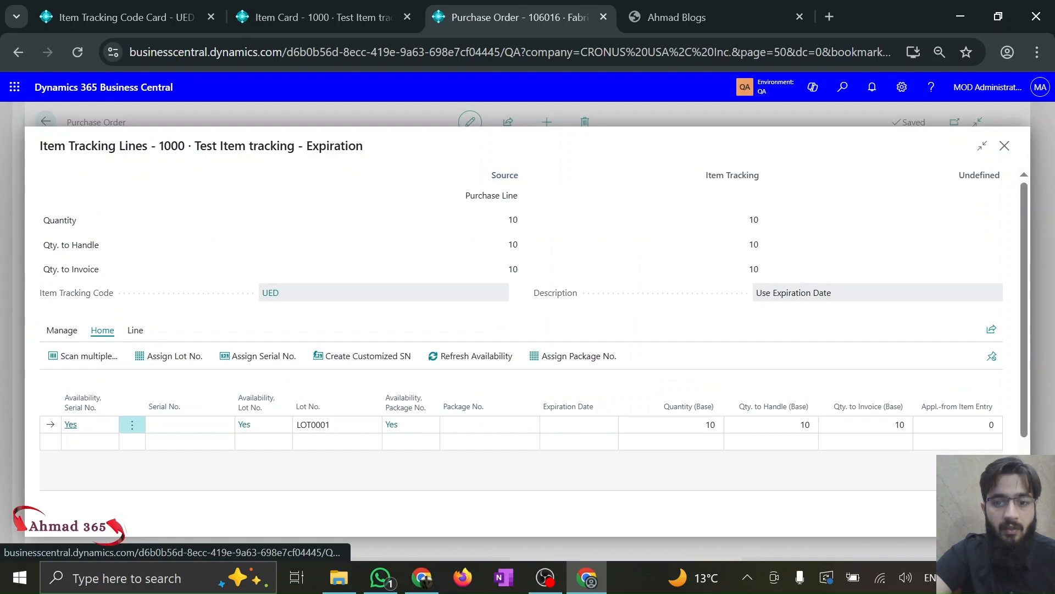
{"action": "left_click", "coordinate": [609, 424]}
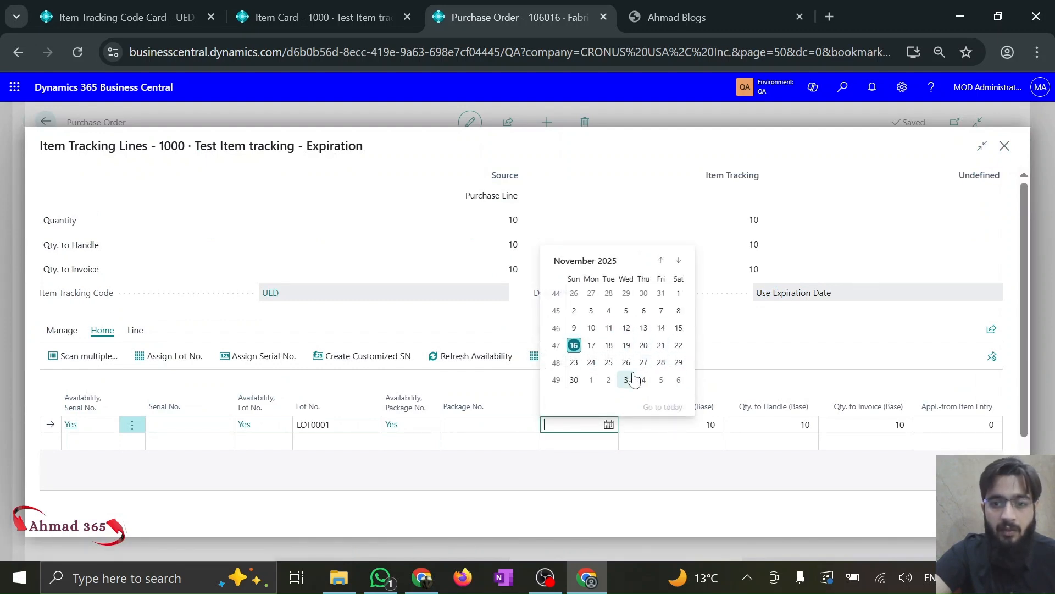
{"action": "left_click", "coordinate": [609, 362]}
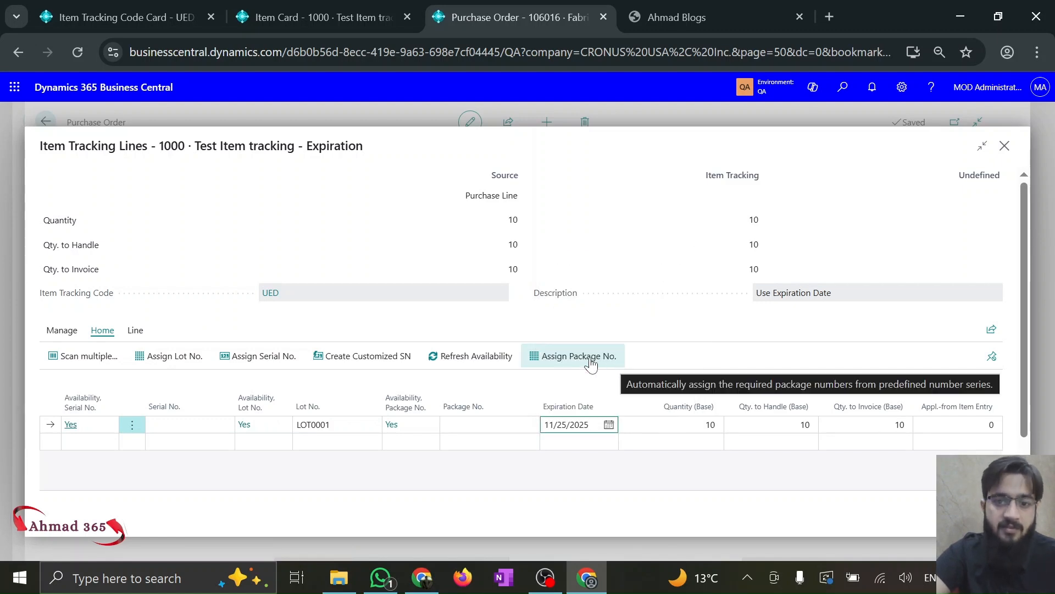
- Set the Expiration Calculation on the item 1000 card to 2M, and return to the purchase order
{"action": "left_click", "coordinate": [340, 17]}
{"action": "left_click", "coordinate": [582, 477]}
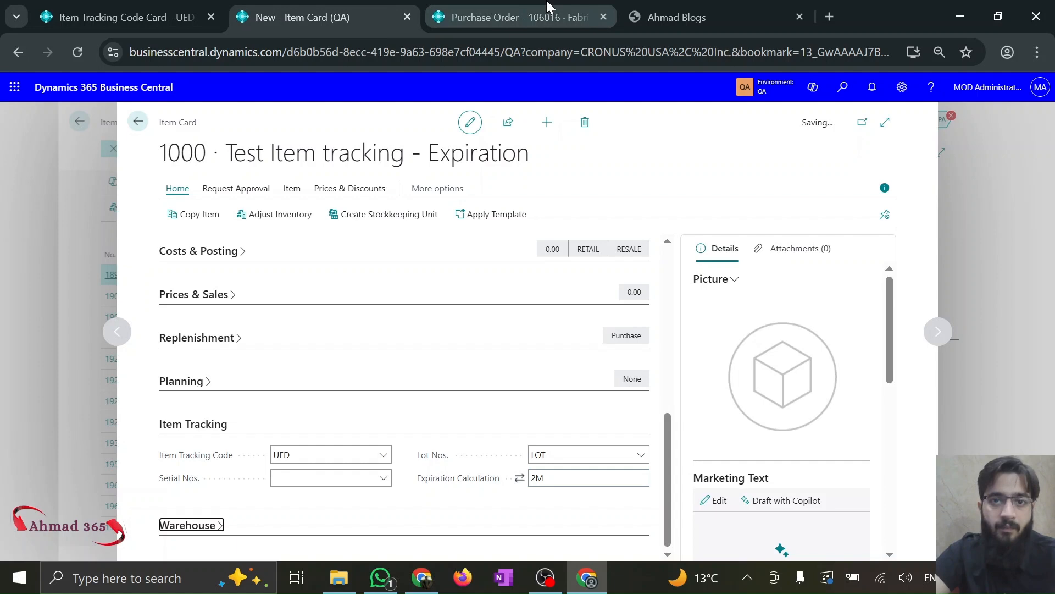
{"action": "left_click", "coordinate": [511, 17]}
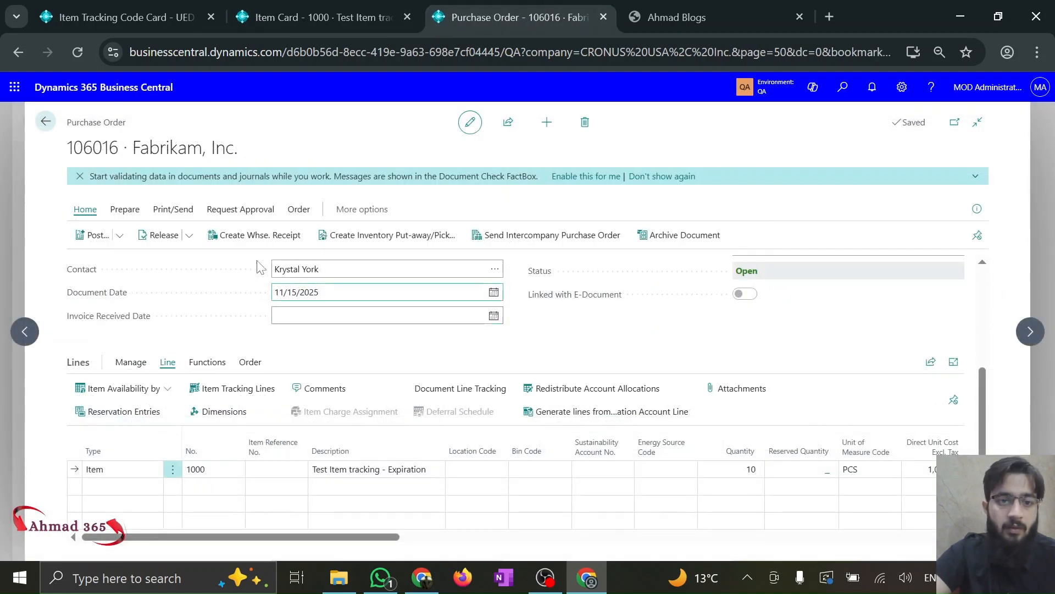
- Preview the purchase order's posting, compare the item ledger entry's Expiration Date with the manually entered one, and return to the order
{"action": "left_click", "coordinate": [121, 236]}
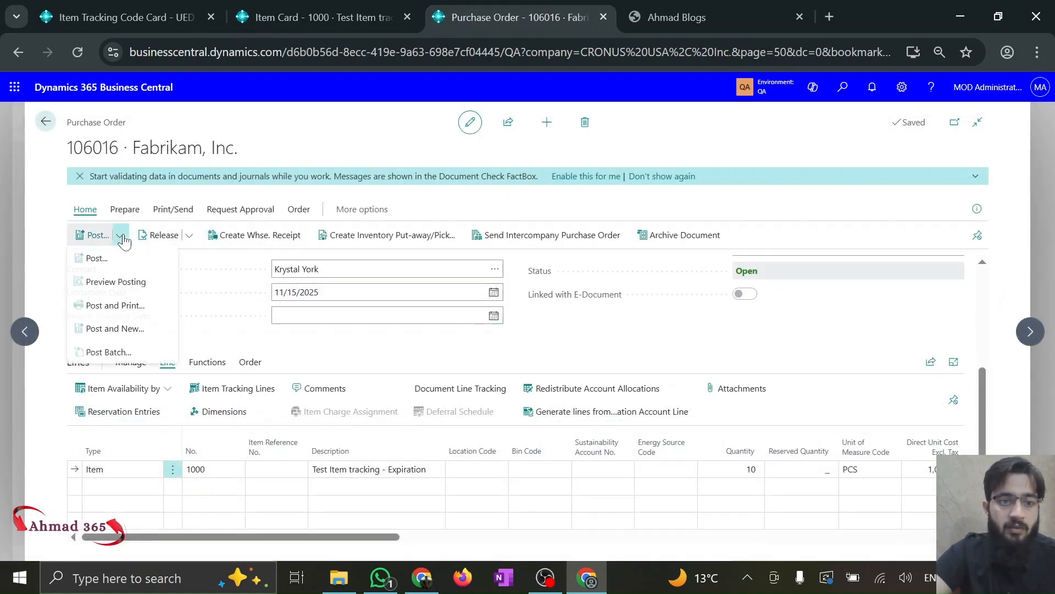
{"action": "left_click", "coordinate": [127, 283]}
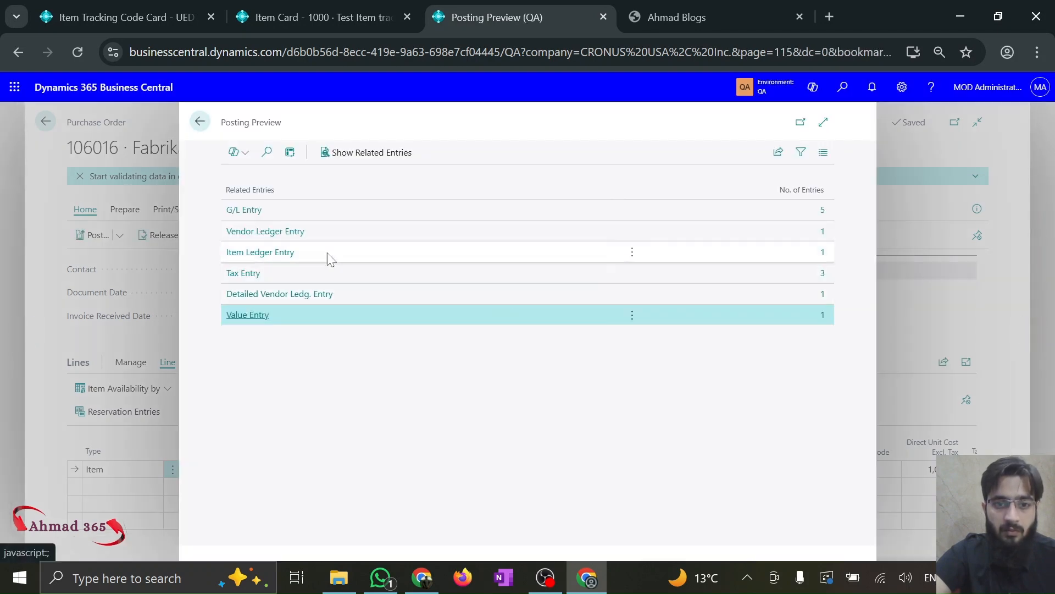
{"action": "left_click", "coordinate": [278, 257]}
{"action": "left_click", "coordinate": [277, 255]}
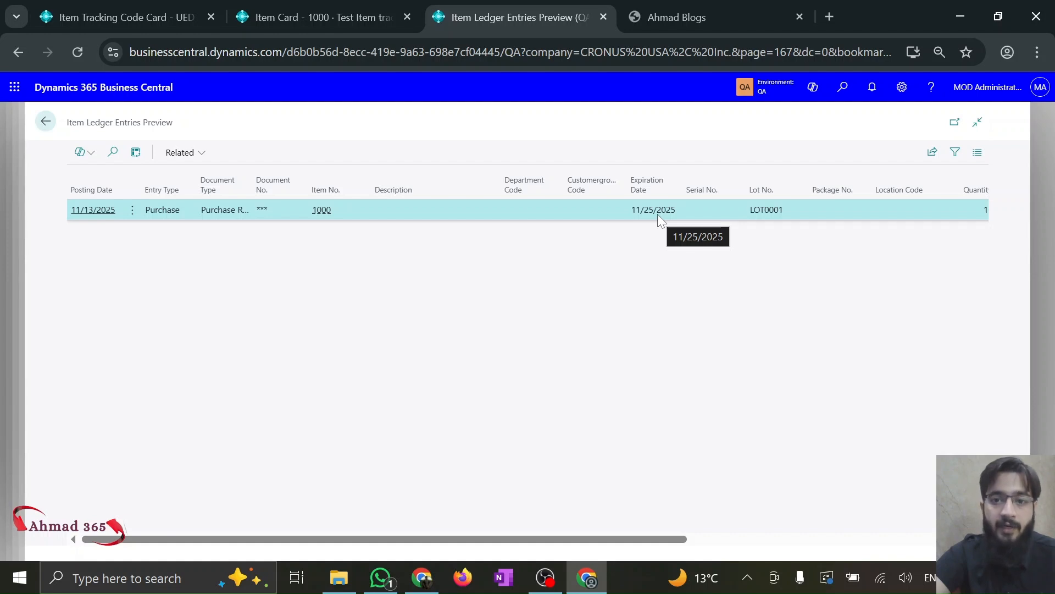
{"action": "left_click", "coordinate": [46, 122]}
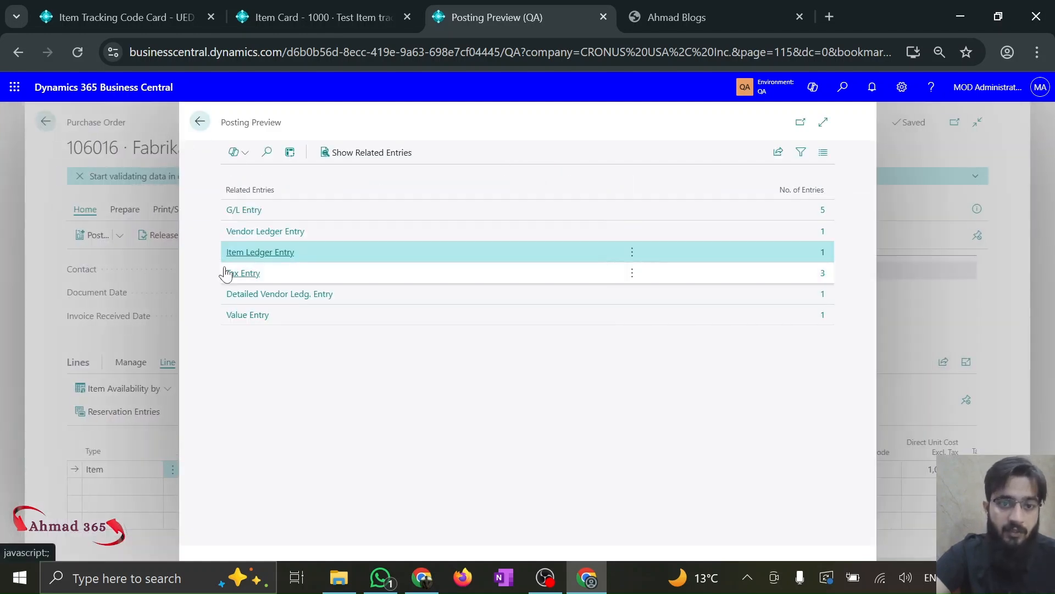
{"action": "left_click", "coordinate": [200, 126]}
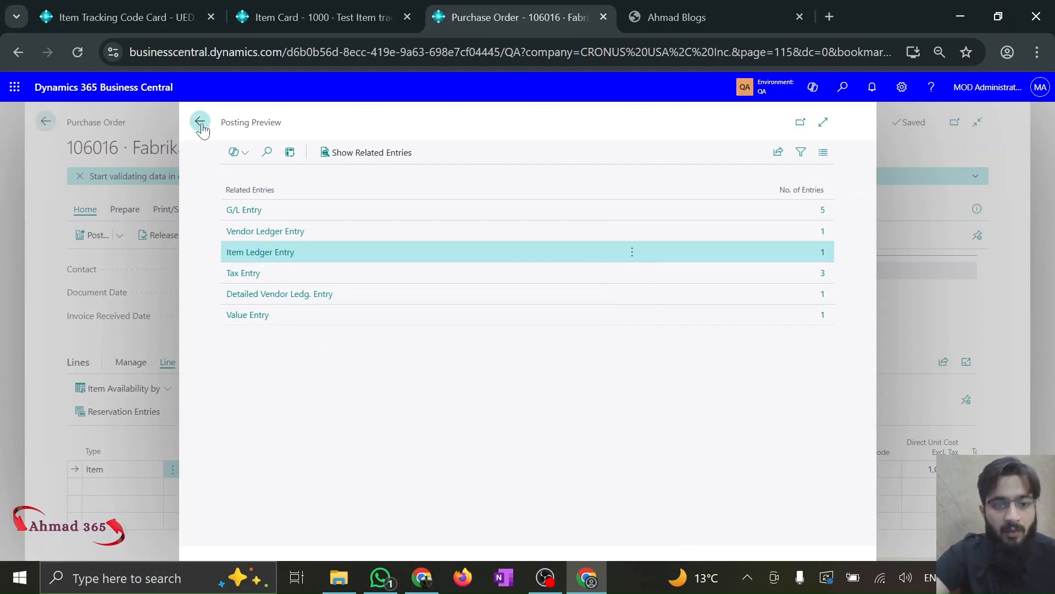
- Remove the Expiration Calculation from the item 1000 card again and go back to the purchase order
{"action": "left_click", "coordinate": [374, 5]}
{"action": "key", "text": "shift+Tab"}
{"action": "key", "text": "BackSpace"}
{"action": "key", "text": "shift+Tab"}
{"action": "key", "text": "ctrl+Tab"}
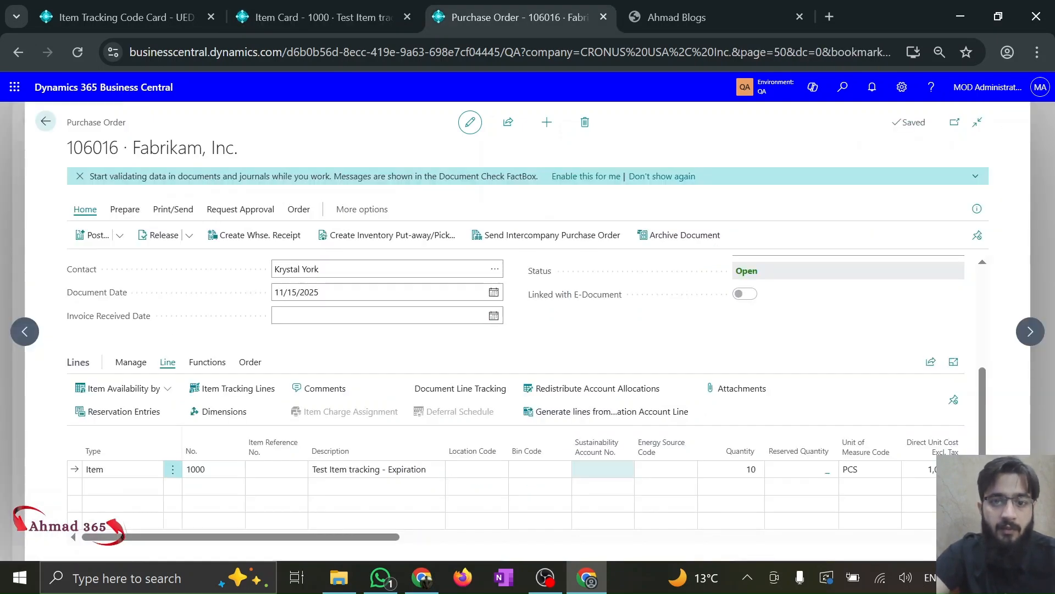
- Reopen the order line's item tracking lines and clear the Expiration Date of lot LOT0001
{"action": "left_click", "coordinate": [242, 395]}
{"action": "left_click", "coordinate": [567, 424]}
{"action": "key", "text": "BackSpace"}
{"action": "key", "text": "Tab"}
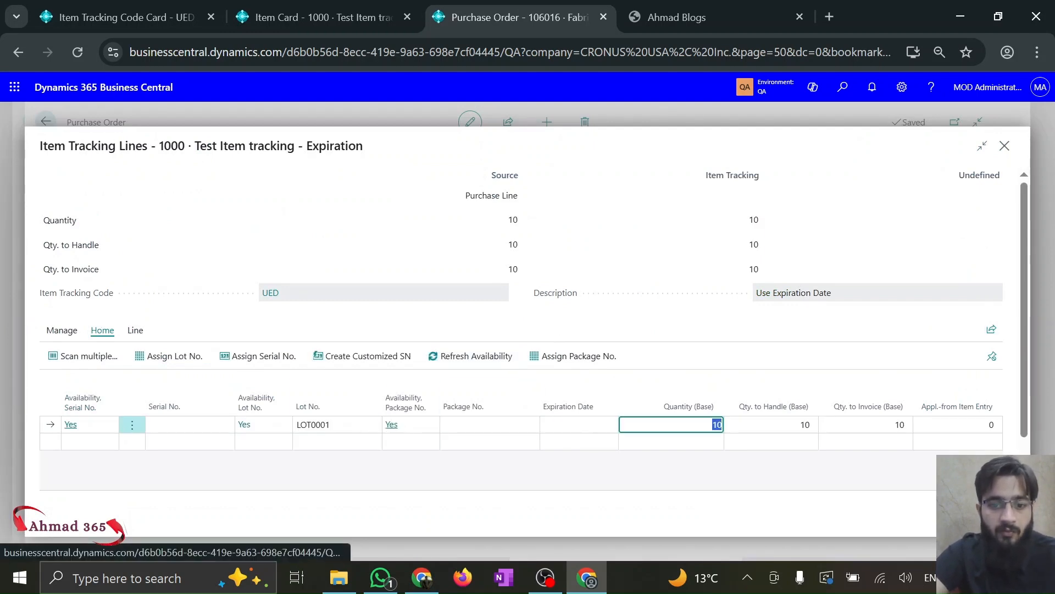
- Delete the LOT0001 tracking line, assign the new lot number LOT0002 automatically, and close the item tracking lines
{"action": "left_click", "coordinate": [141, 331]}
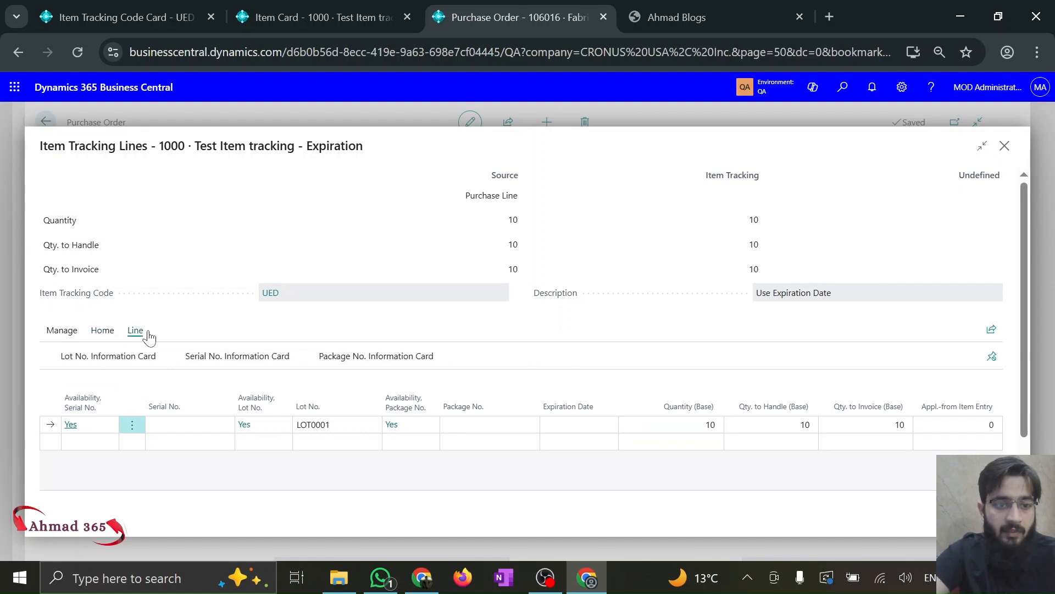
{"action": "left_click", "coordinate": [132, 424]}
{"action": "left_click", "coordinate": [106, 468]}
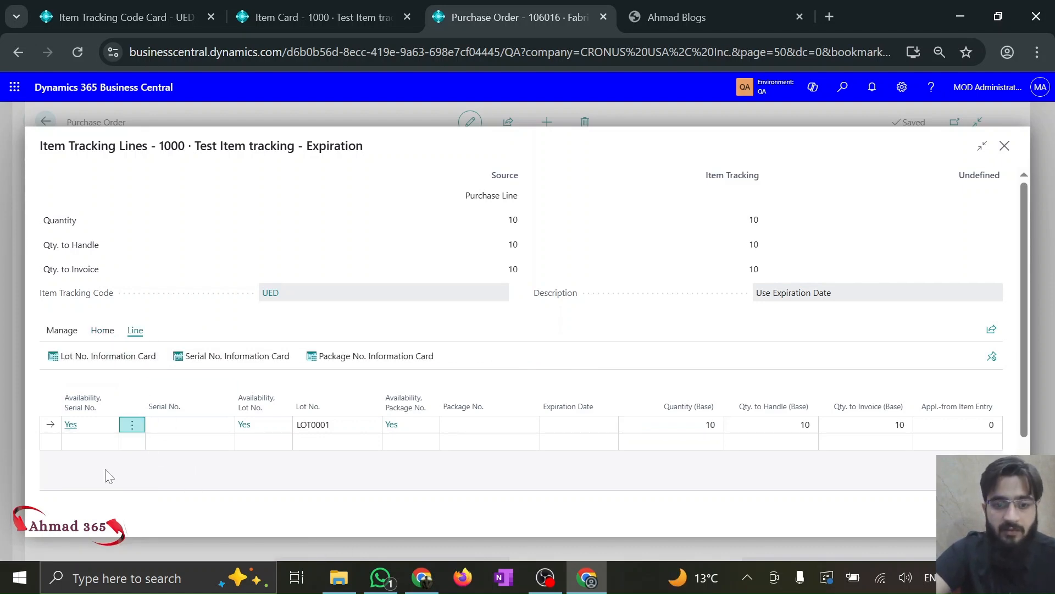
{"action": "key", "text": "Return"}
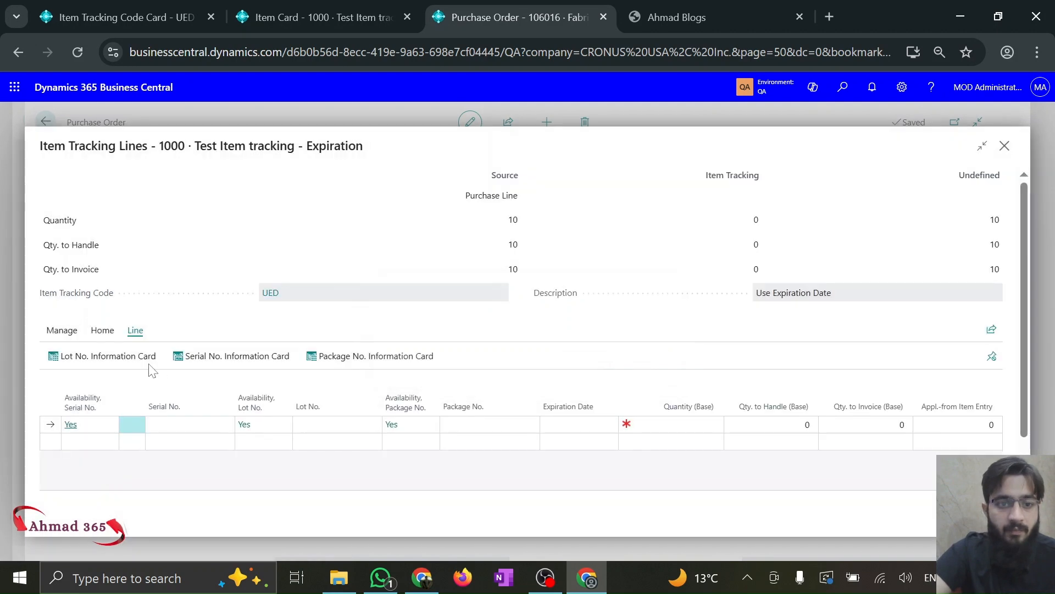
{"action": "left_click", "coordinate": [104, 330]}
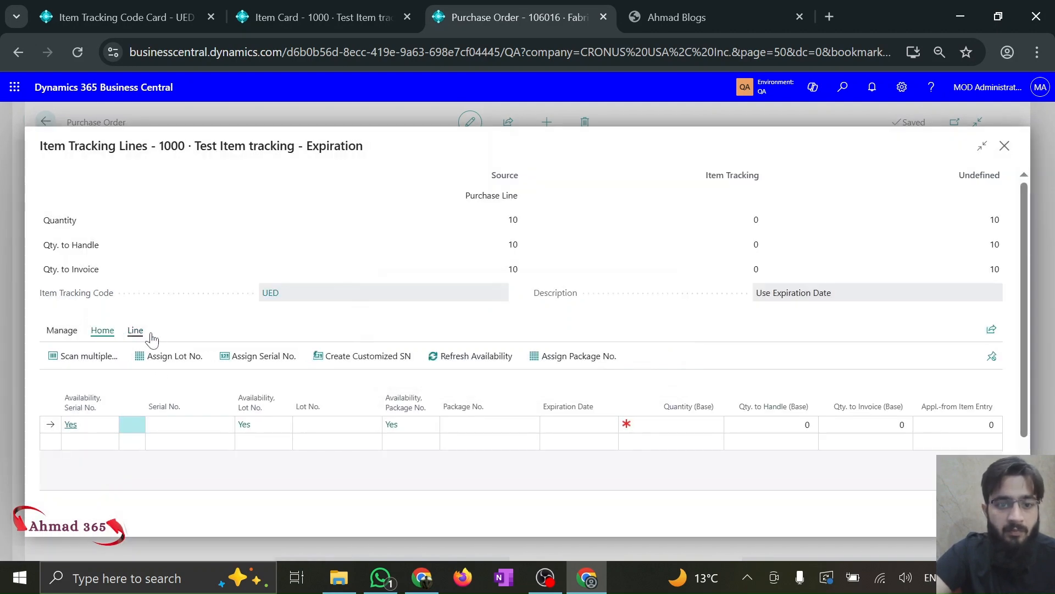
{"action": "left_click", "coordinate": [170, 354]}
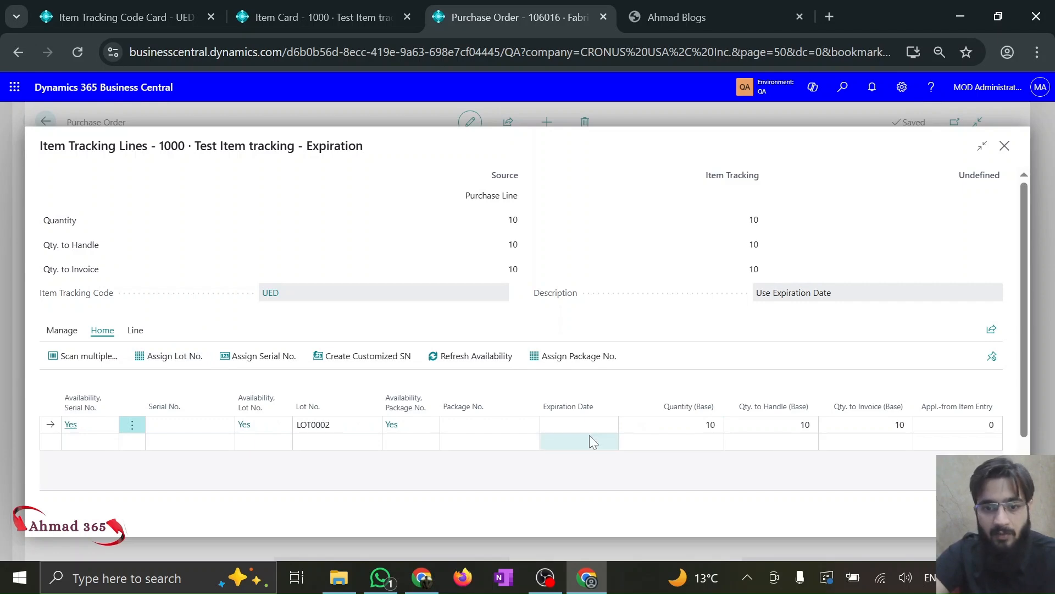
{"action": "key", "text": "Escape"}
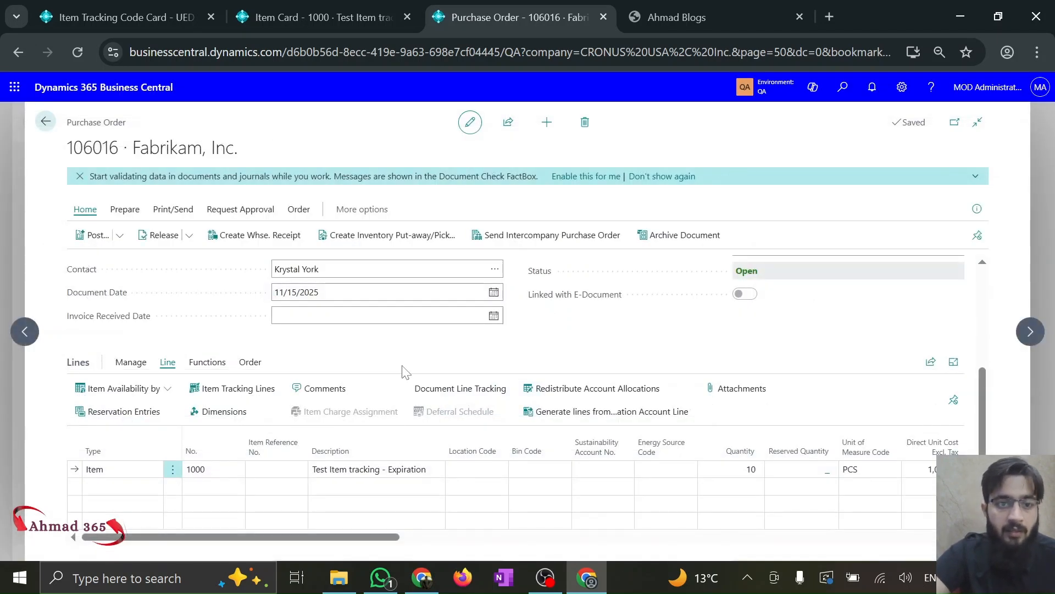
- Preview the order's posting for the new lot, examine the item ledger entry's Expiration Date, lot and quantities, and return to the order
{"action": "left_click", "coordinate": [121, 240]}
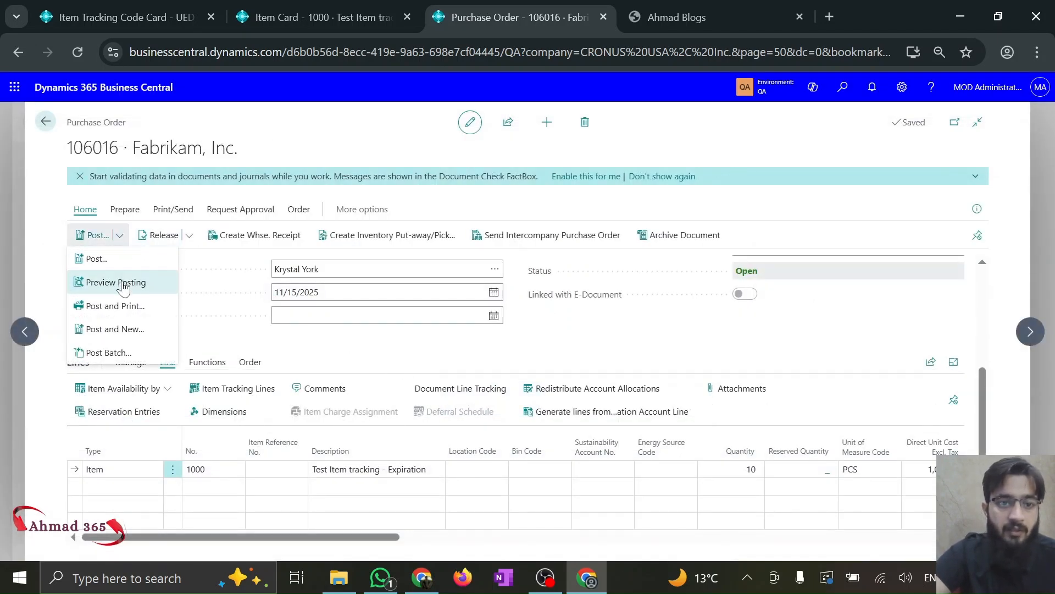
{"action": "left_click", "coordinate": [117, 282]}
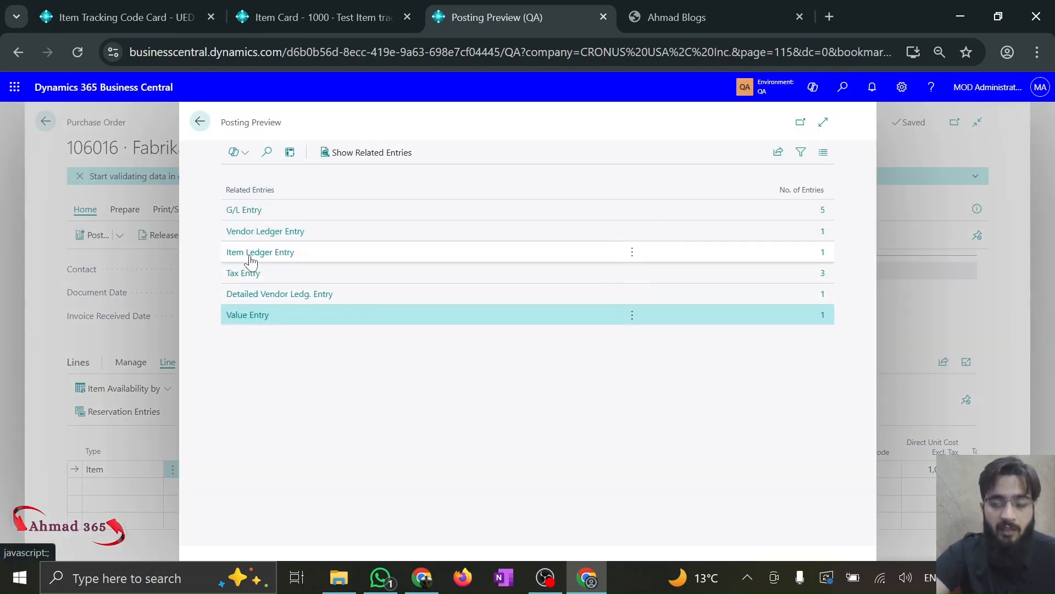
{"action": "left_click", "coordinate": [250, 253]}
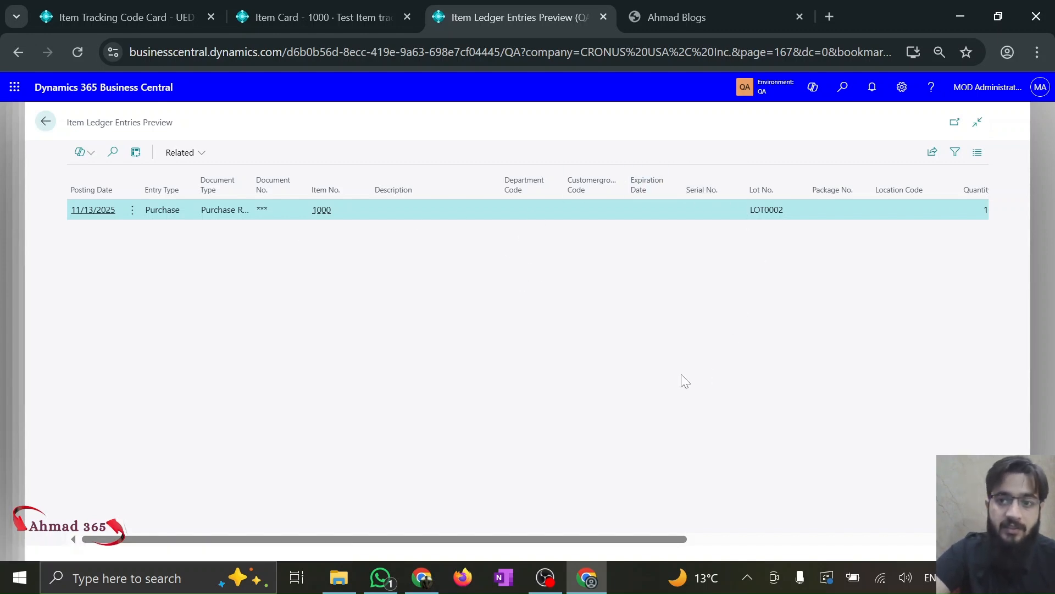
{"action": "scroll", "coordinate": [684, 380], "scroll_direction": "right", "scroll_amount": 10}
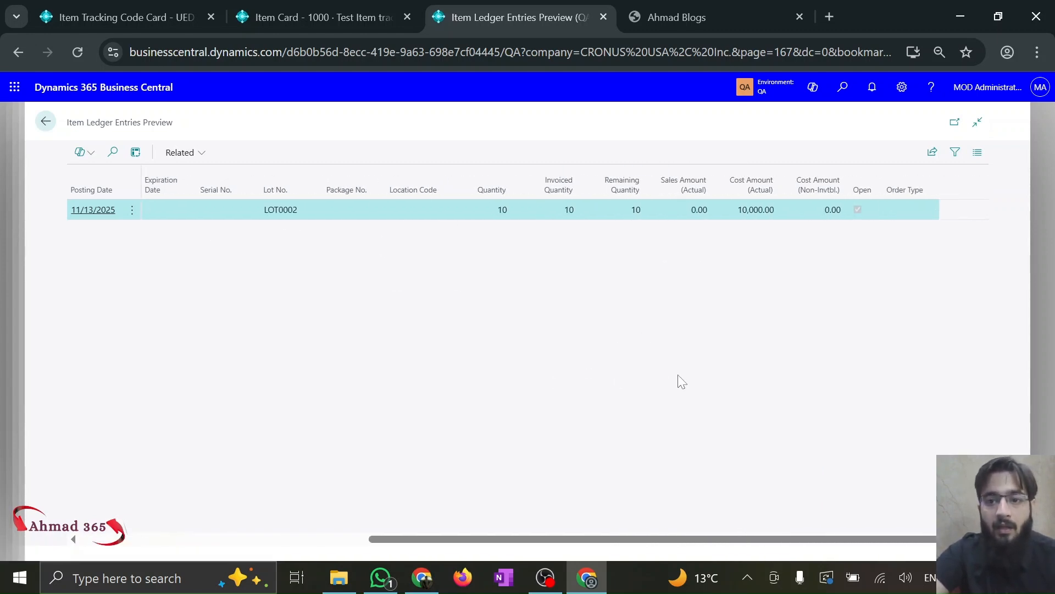
{"action": "left_click", "coordinate": [45, 121]}
{"action": "left_click", "coordinate": [200, 121]}
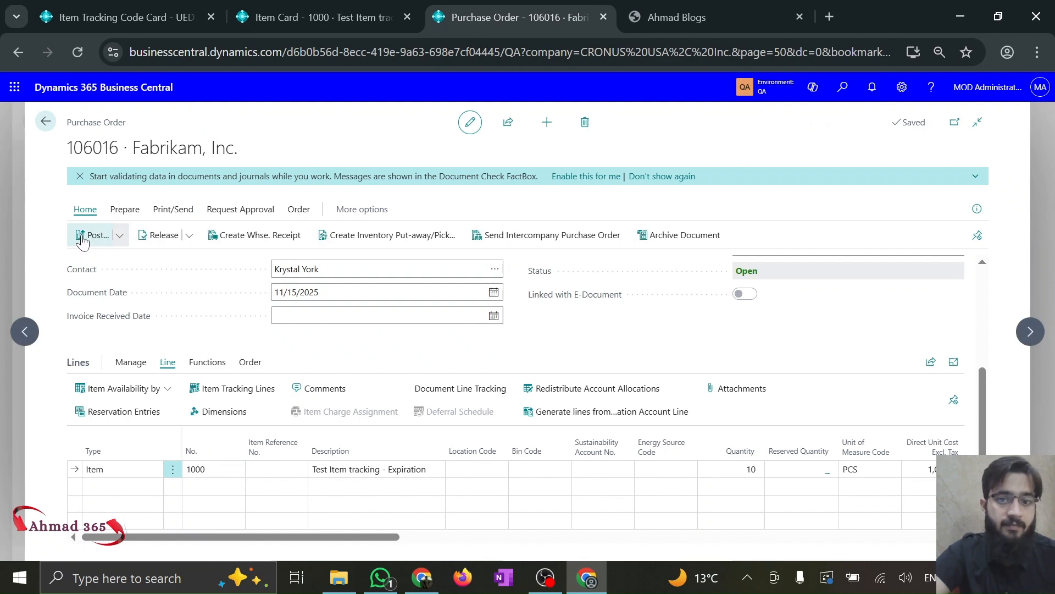
- Post the Fabrikam purchase order, accepting the default posting option
{"action": "left_click", "coordinate": [82, 237]}
{"action": "key", "text": "Return"}
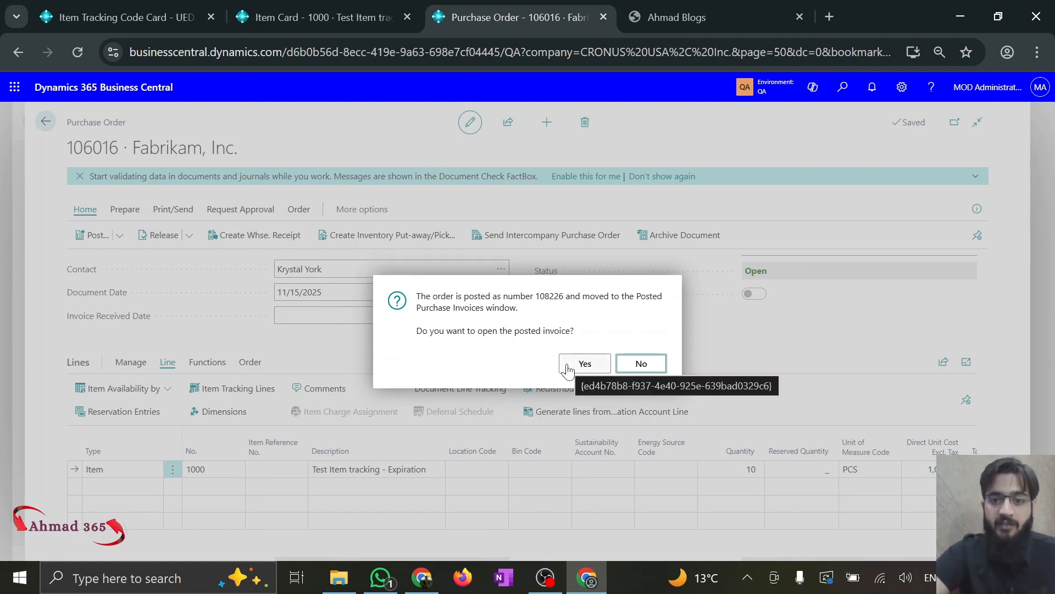
- Switch to the UED item tracking code card and read the help description of the Use Expiration Dates setting
{"action": "left_click", "coordinate": [153, 6]}
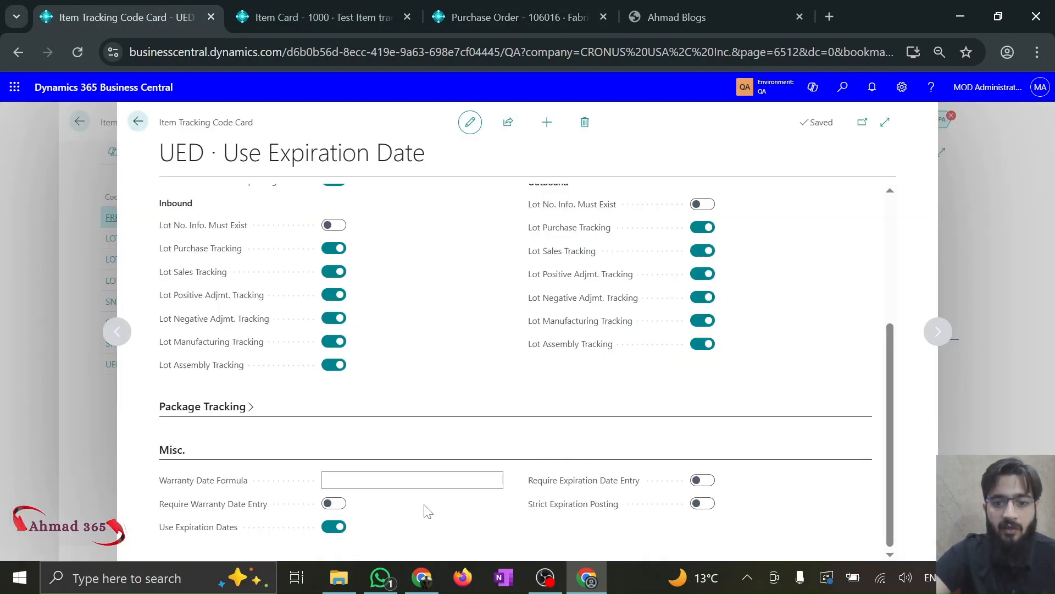
{"action": "left_click", "coordinate": [231, 531]}
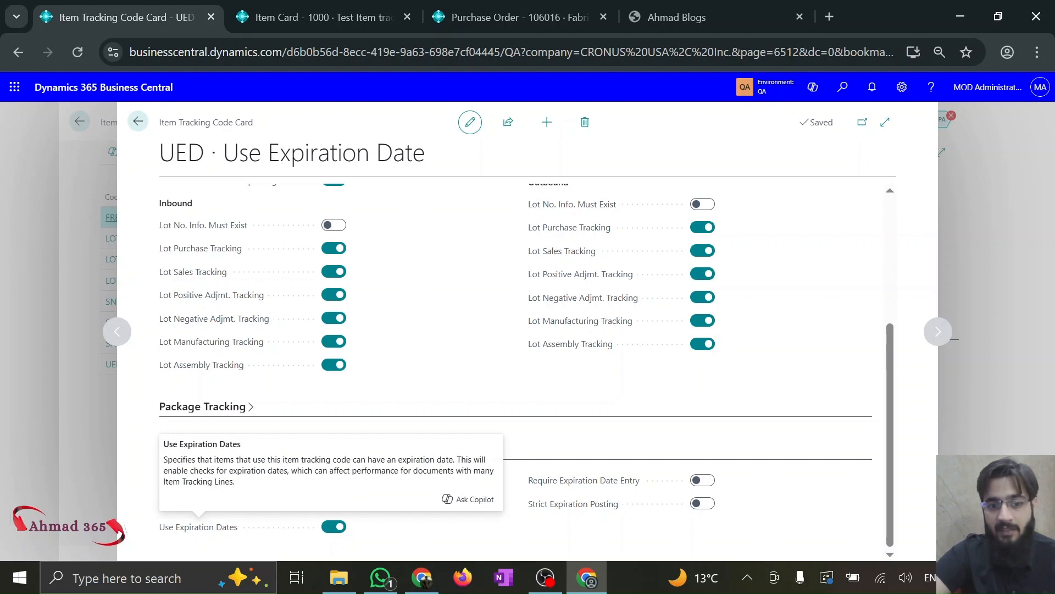
{"action": "left_click_drag", "start_coordinate": [212, 460], "coordinate": [420, 489]}
{"action": "left_click", "coordinate": [422, 489]}
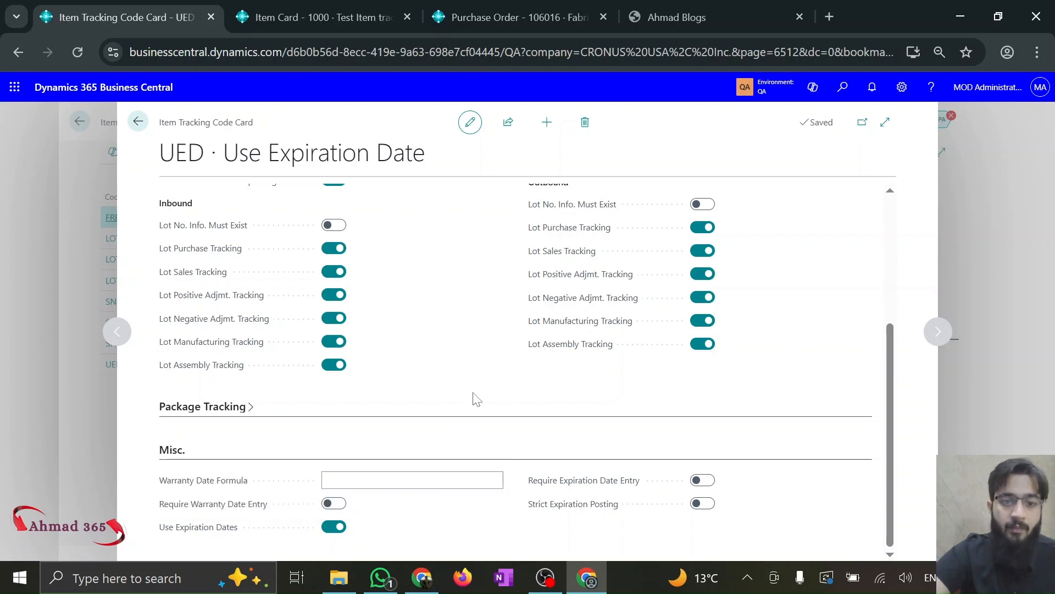
- Create a new item tracking code REDE with the description "Require Expiration Date Enty"
{"action": "left_click", "coordinate": [543, 123]}
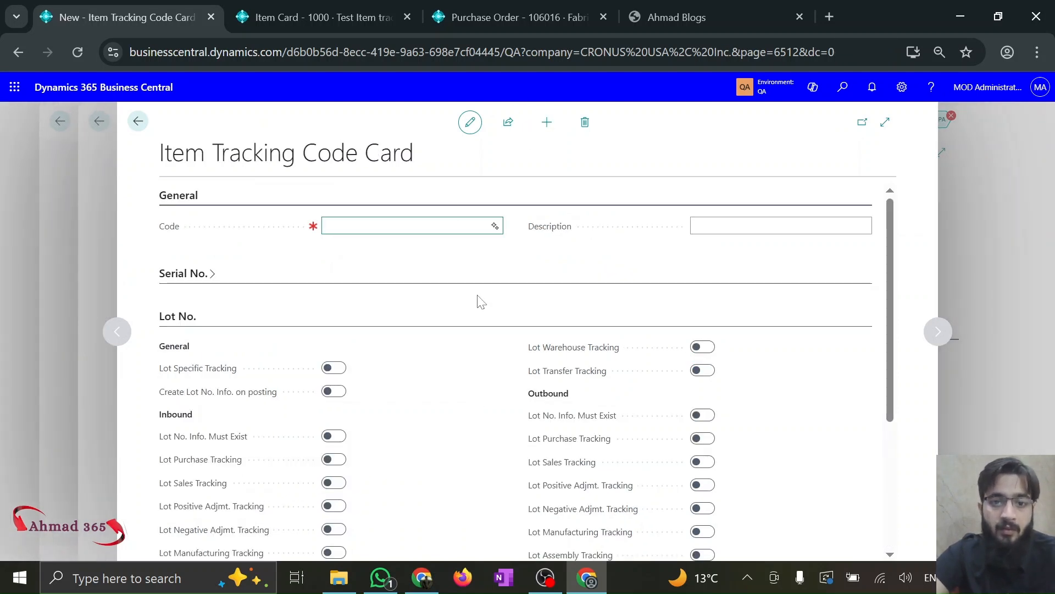
{"action": "scroll", "coordinate": [479, 300], "scroll_direction": "down", "scroll_amount": 4}
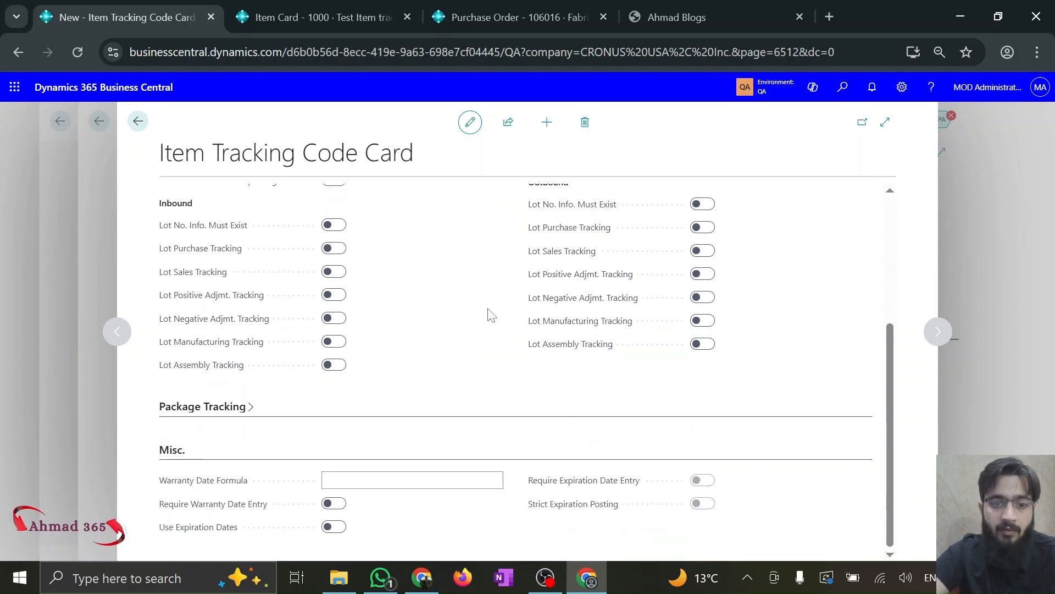
{"action": "scroll", "coordinate": [491, 315], "scroll_direction": "up", "scroll_amount": 4}
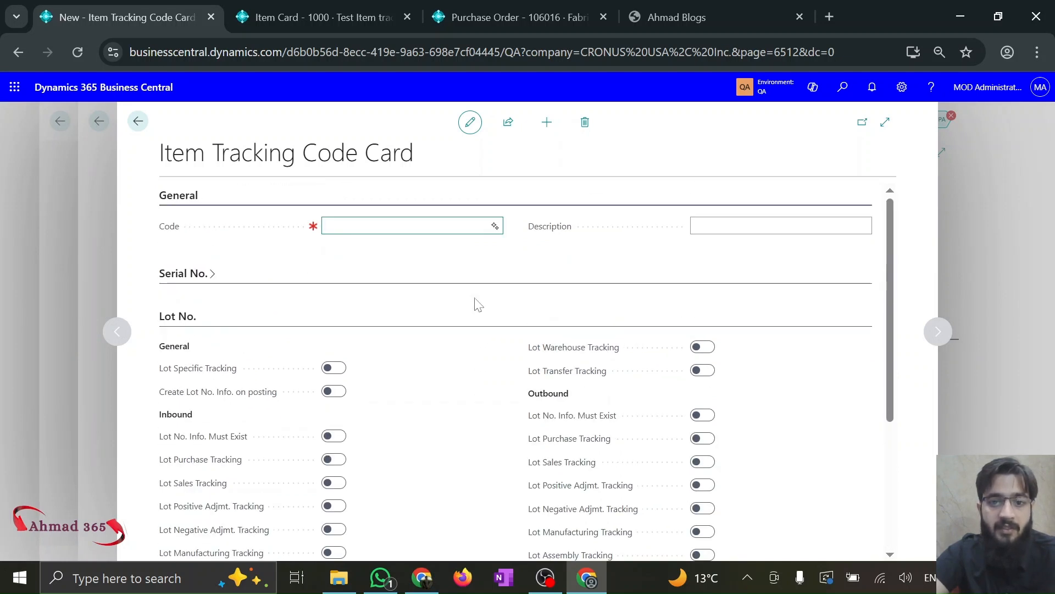
{"action": "type", "text": "RE"}
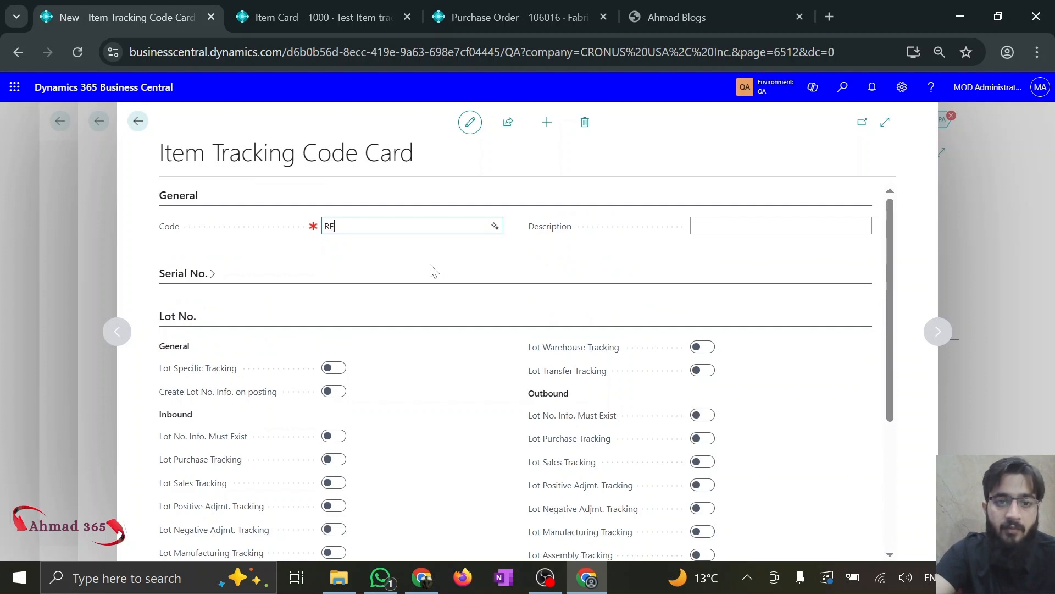
{"action": "type", "text": "DE"}
{"action": "key", "text": "Tab"}
{"action": "type", "text": "Require Expiration Date Enty"}
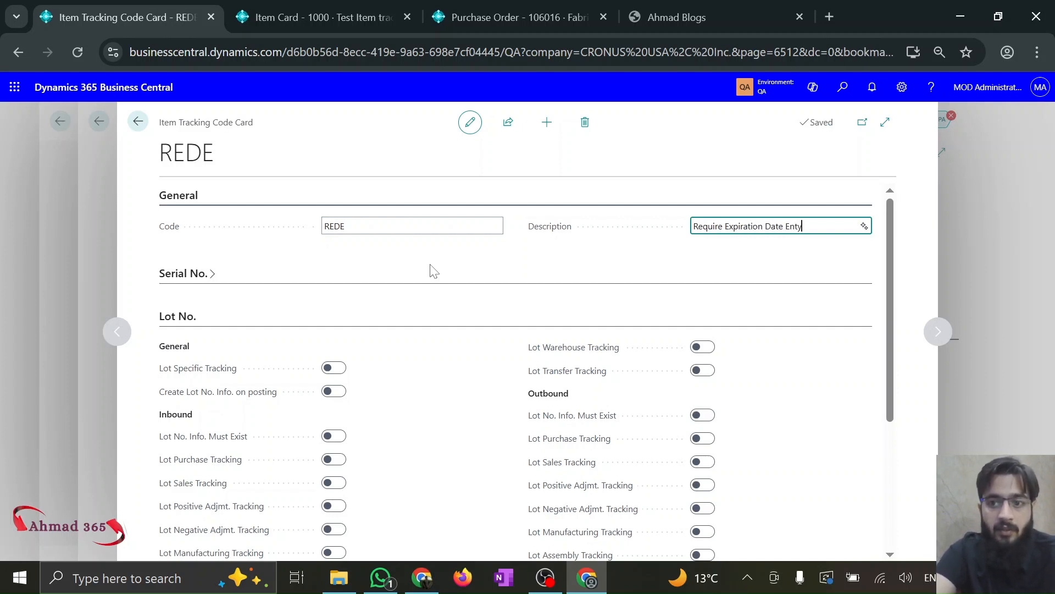
{"action": "key", "text": "Tab"}
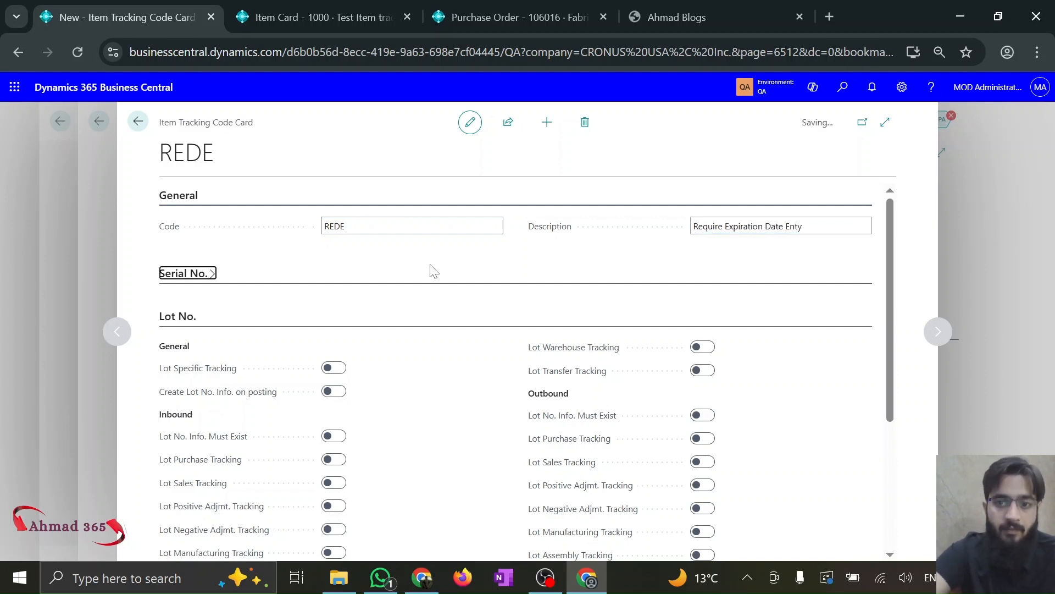
- Enable Lot Specific Tracking and Create Lot No. Info. on posting for the REDE tracking code
{"action": "left_click", "coordinate": [334, 368]}
{"action": "left_click", "coordinate": [333, 391]}
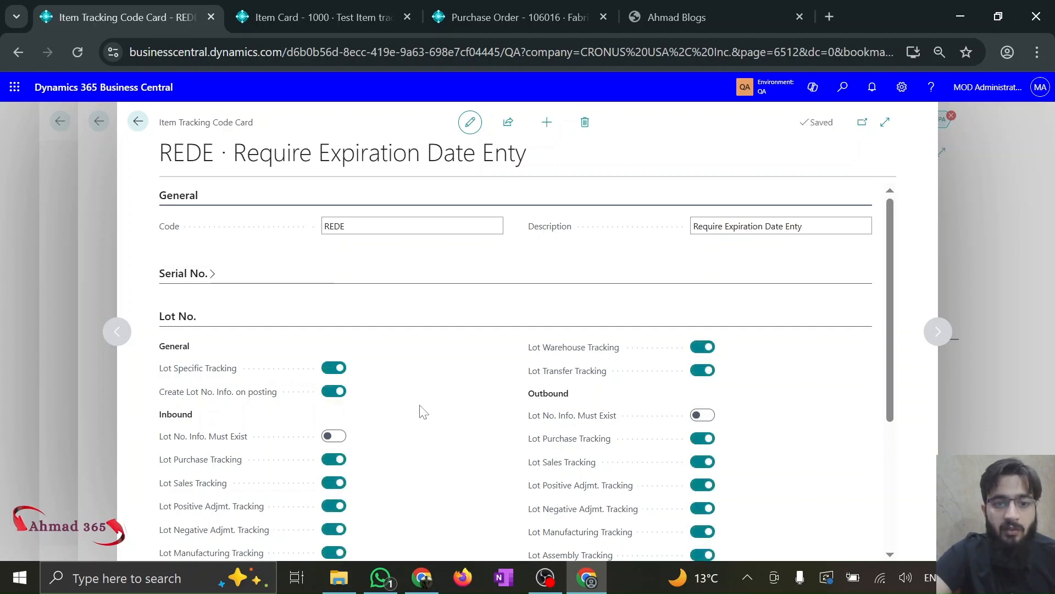
- Enable Use Expiration Dates and Require Expiration Date Entry for the REDE tracking code, and try switching Use Expiration Dates back off
{"action": "scroll", "coordinate": [423, 412], "scroll_direction": "down", "scroll_amount": 5}
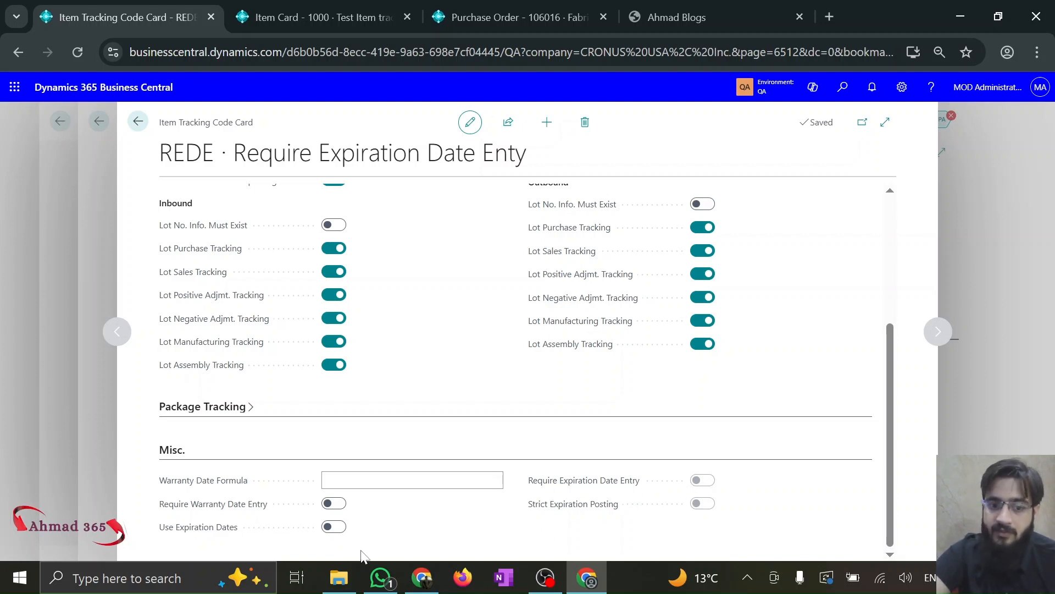
{"action": "left_click", "coordinate": [331, 527]}
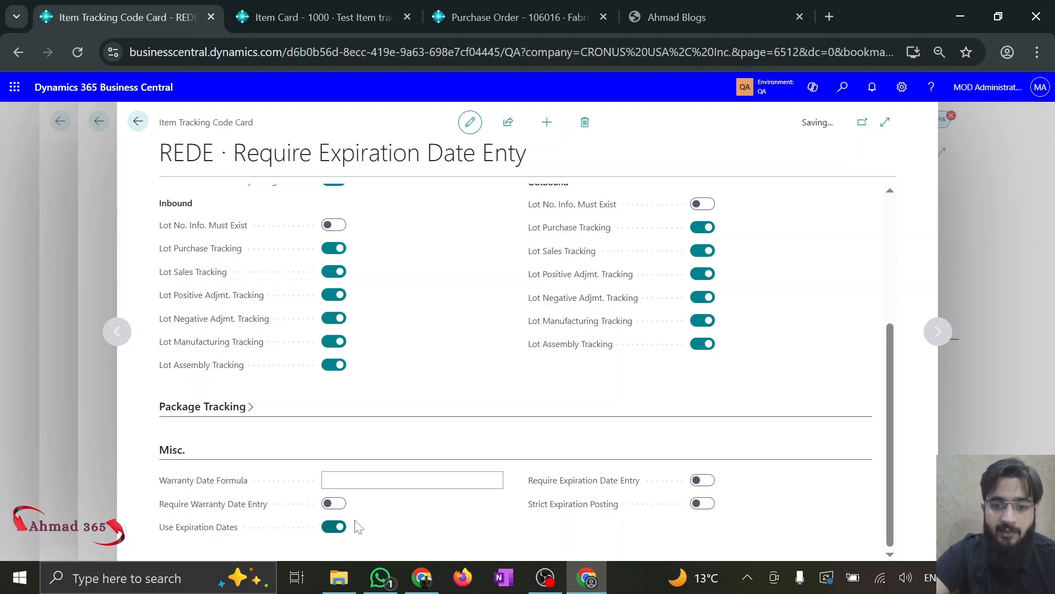
{"action": "left_click", "coordinate": [706, 480]}
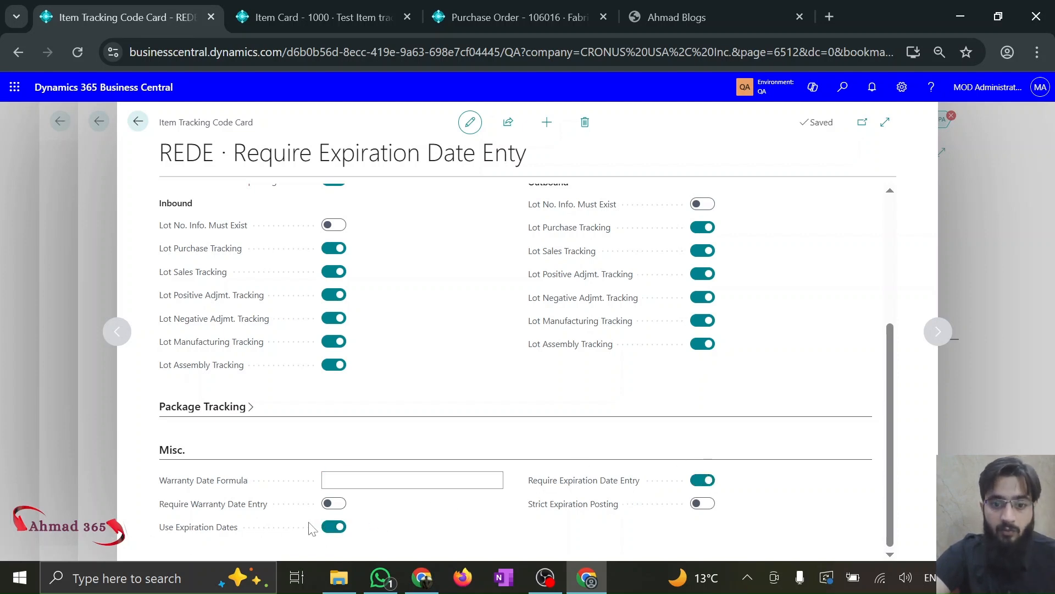
{"action": "left_click", "coordinate": [331, 527]}
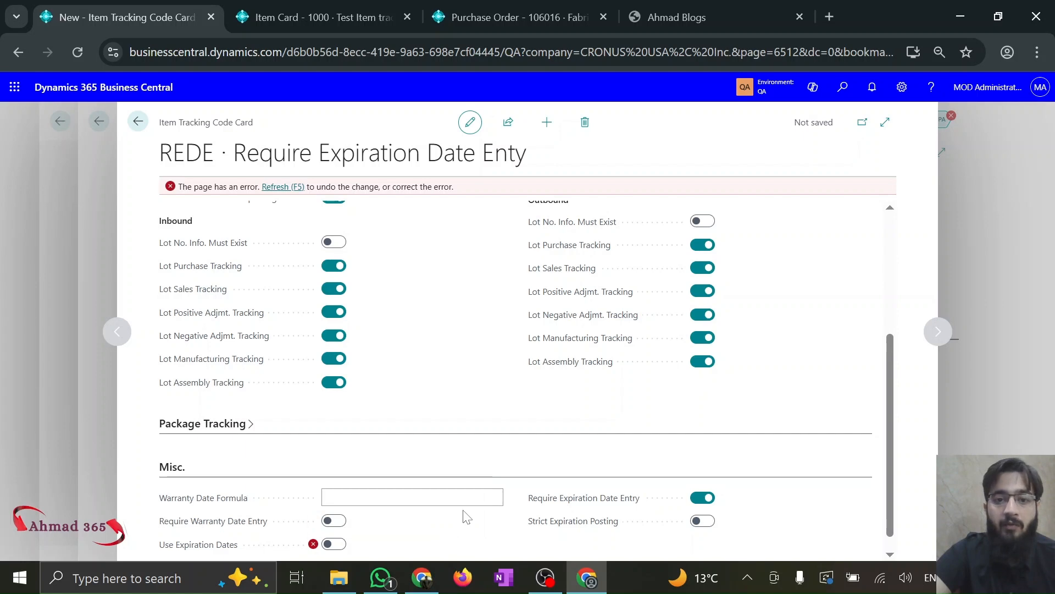
- Switch to the posted Fabrikam purchase order, open its posted invoice and find the related entries
{"action": "left_click", "coordinate": [484, 7]}
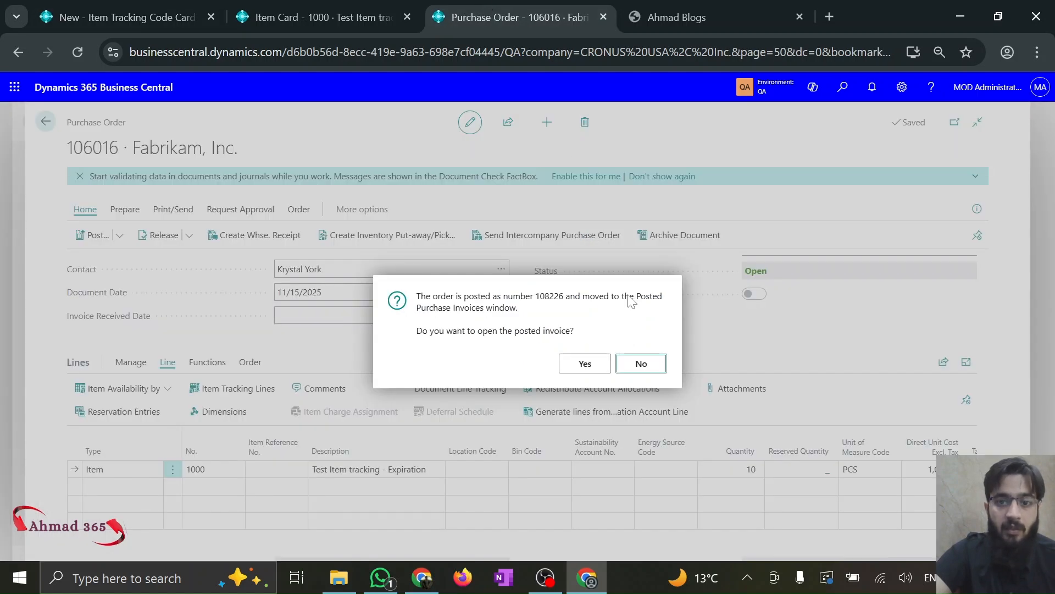
{"action": "left_click", "coordinate": [583, 365]}
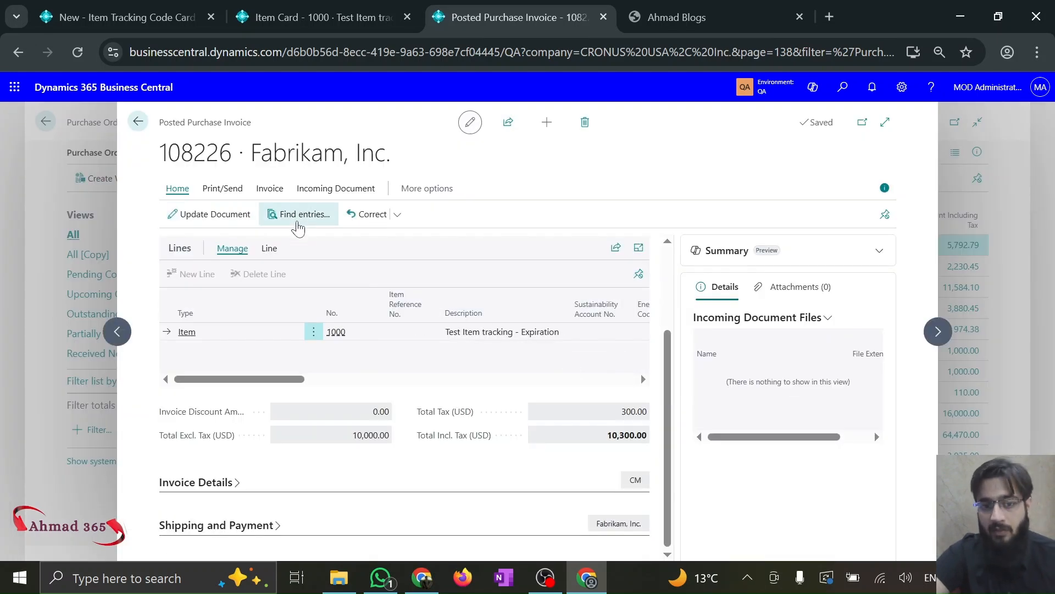
{"action": "left_click", "coordinate": [299, 225]}
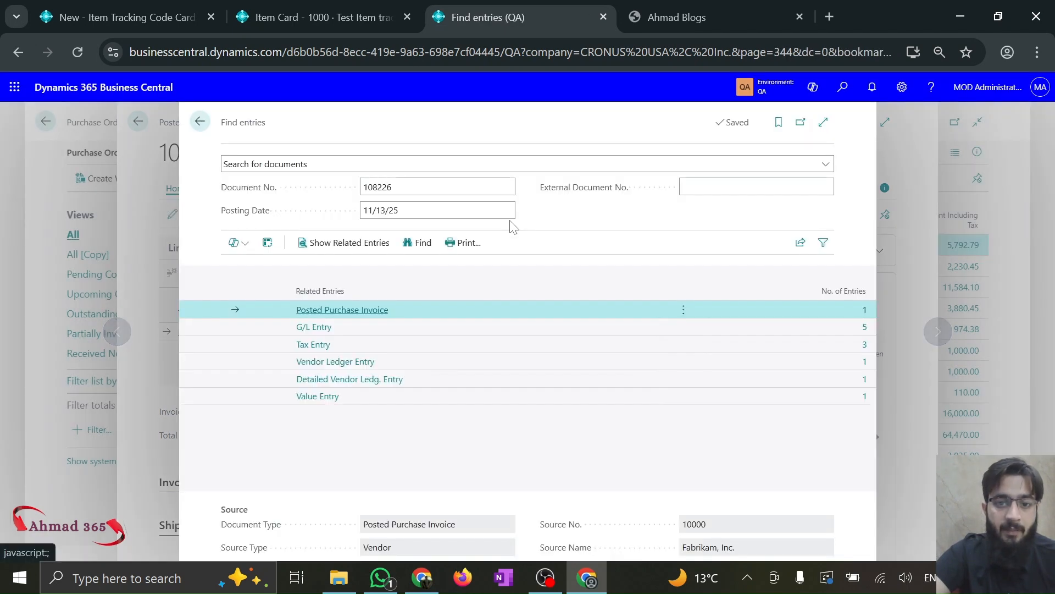
- Open the invoice's value entry in a wide view and examine its cost amounts, quantities and entry actions
{"action": "left_click", "coordinate": [324, 401]}
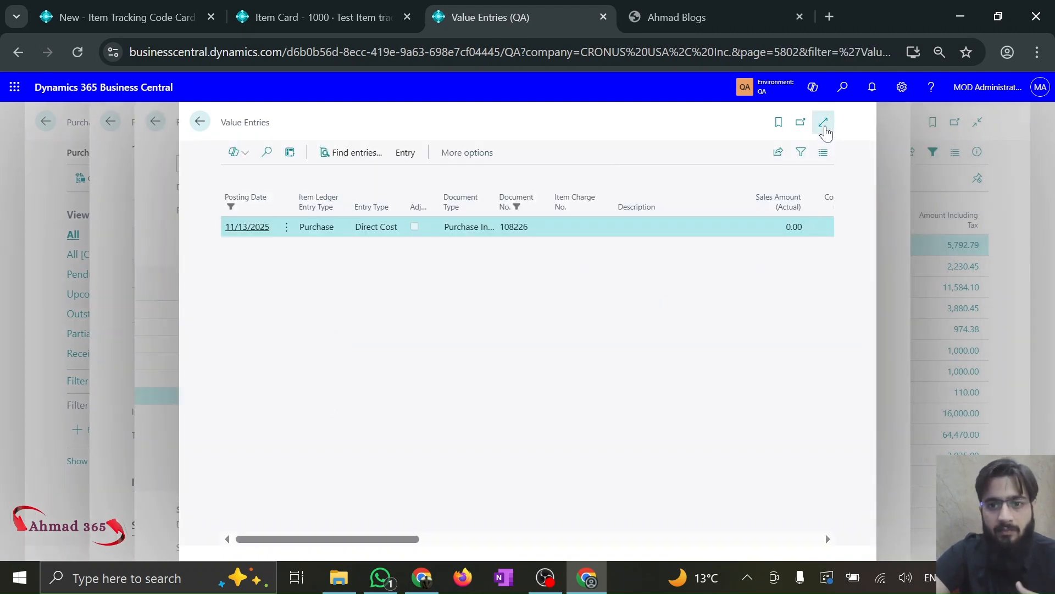
{"action": "left_click", "coordinate": [823, 122]}
{"action": "scroll", "coordinate": [614, 305], "scroll_direction": "right", "scroll_amount": 5}
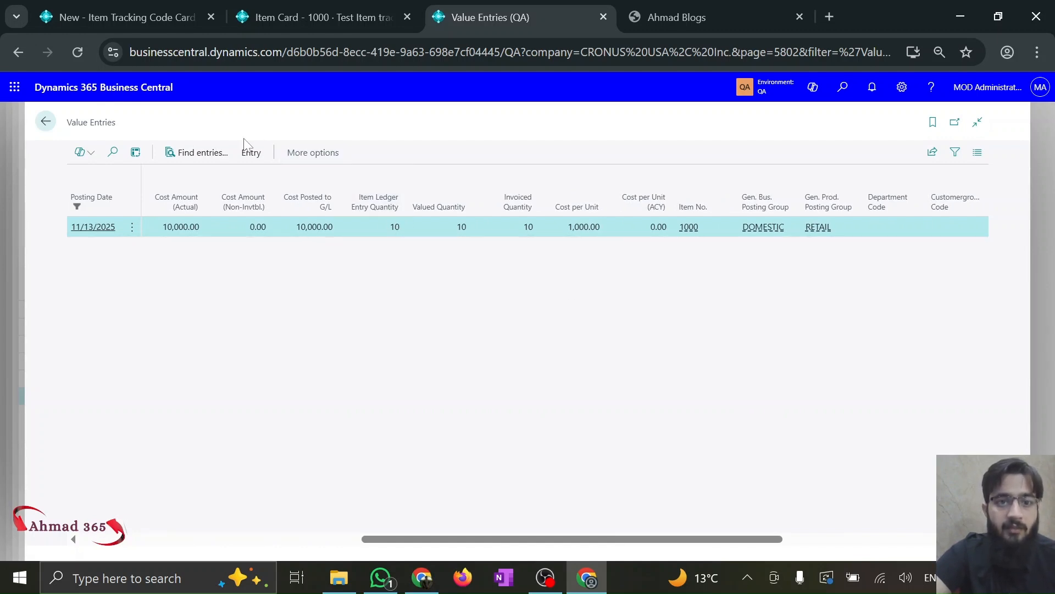
{"action": "left_click", "coordinate": [249, 153]}
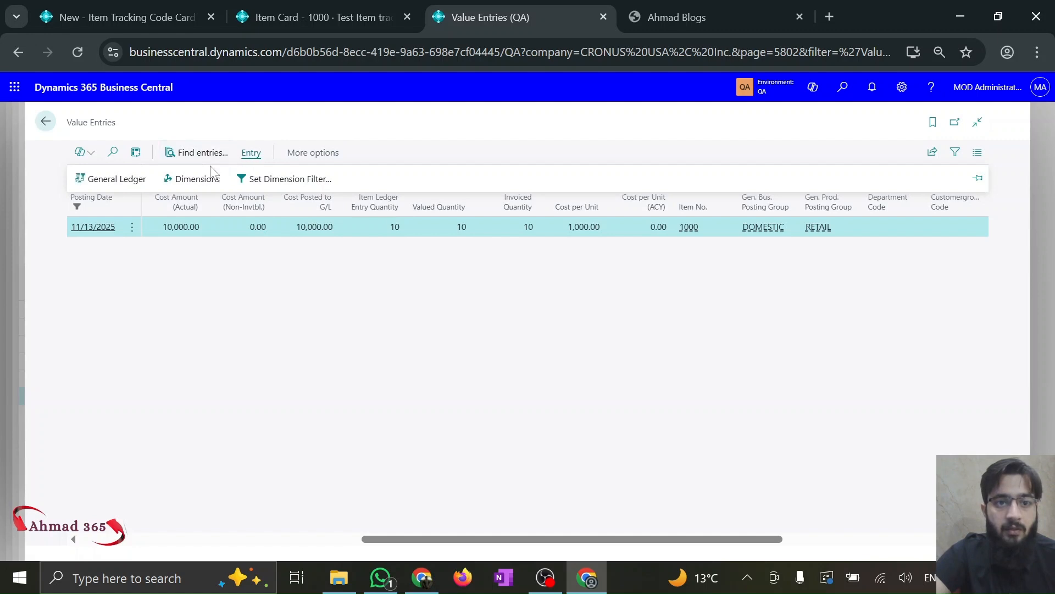
{"action": "left_click", "coordinate": [393, 229]}
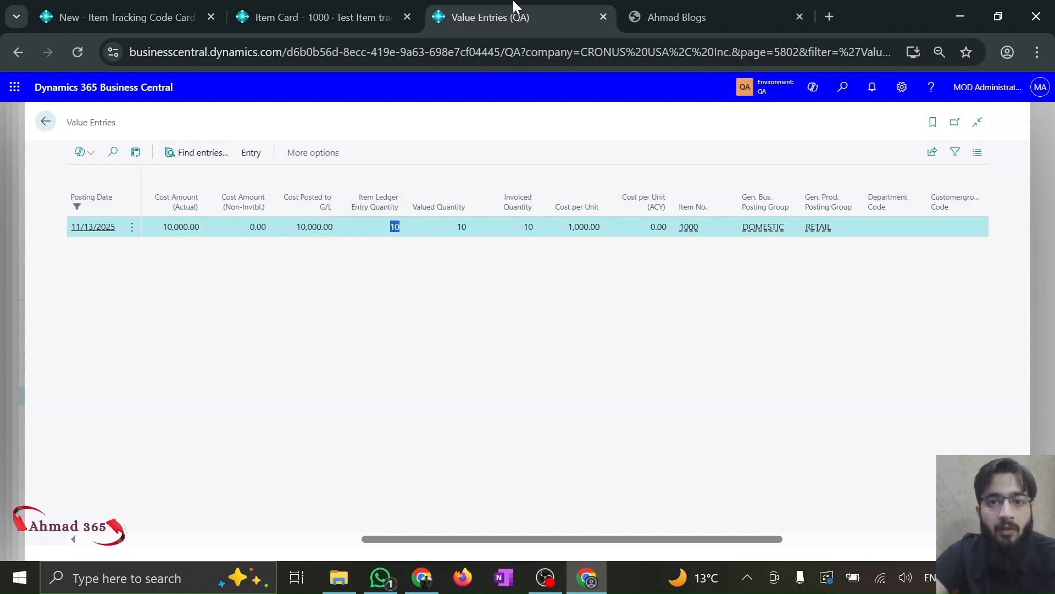
- Search for "item led en" and open the Item Ledger Entries list
{"action": "key", "text": "alt+q"}
{"action": "type", "text": "item led en"}
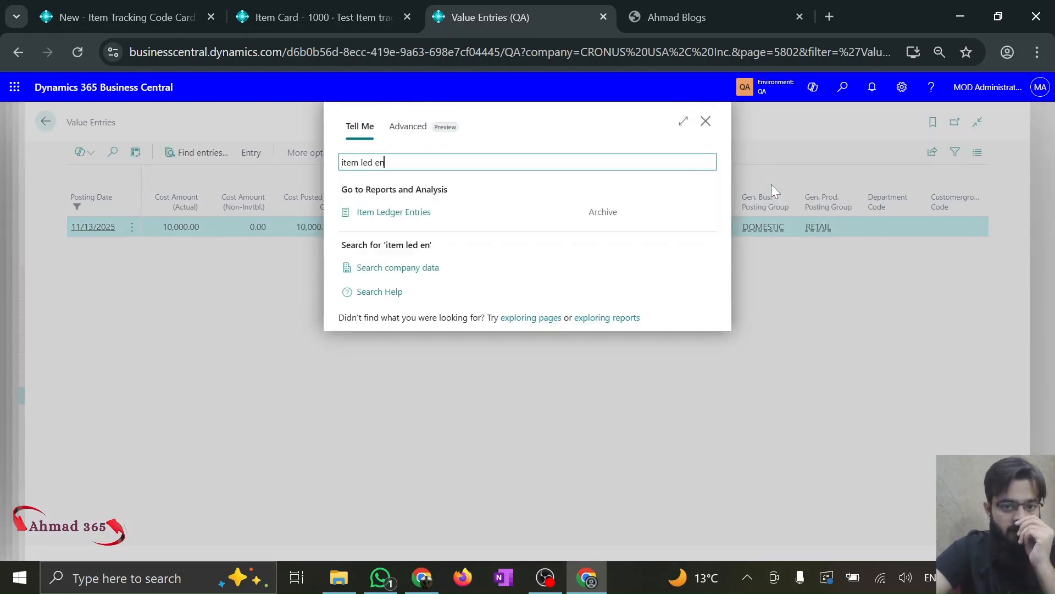
{"action": "key", "text": "Down"}
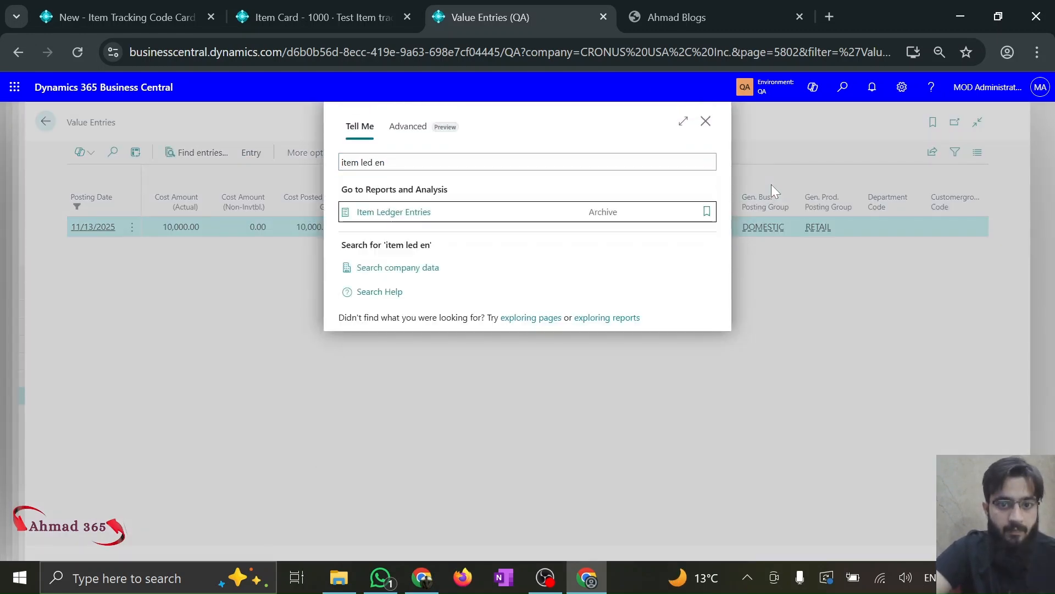
{"action": "key", "text": "Return"}
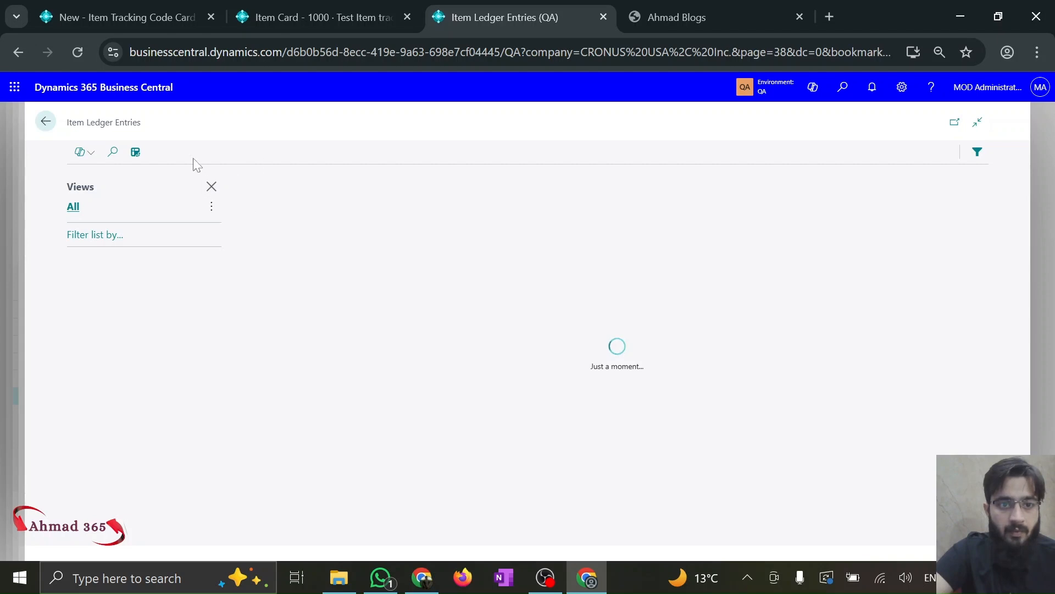
{"action": "left_click", "coordinate": [134, 153]}
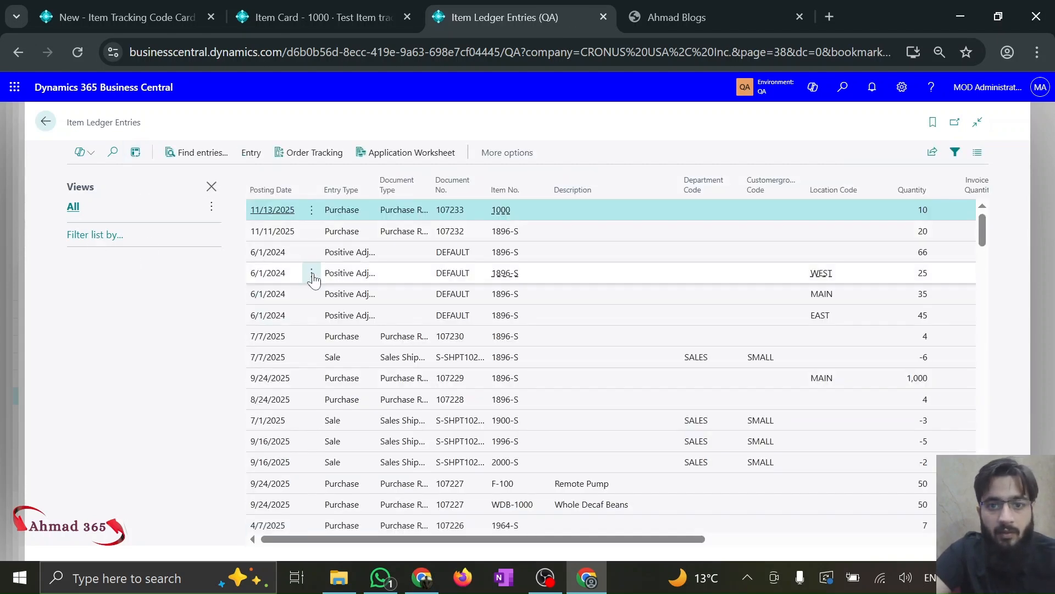
- Try to add an Item Ledger Entry No. filter to the item ledger entries list
{"action": "left_click", "coordinate": [88, 238]}
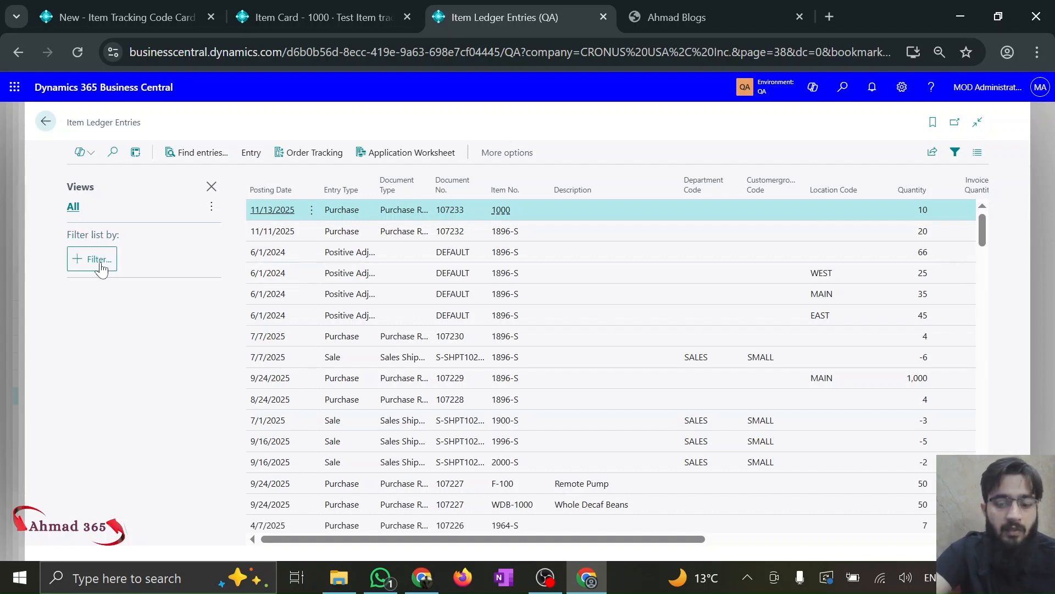
{"action": "left_click", "coordinate": [101, 267]}
{"action": "type", "text": "Item Led"}
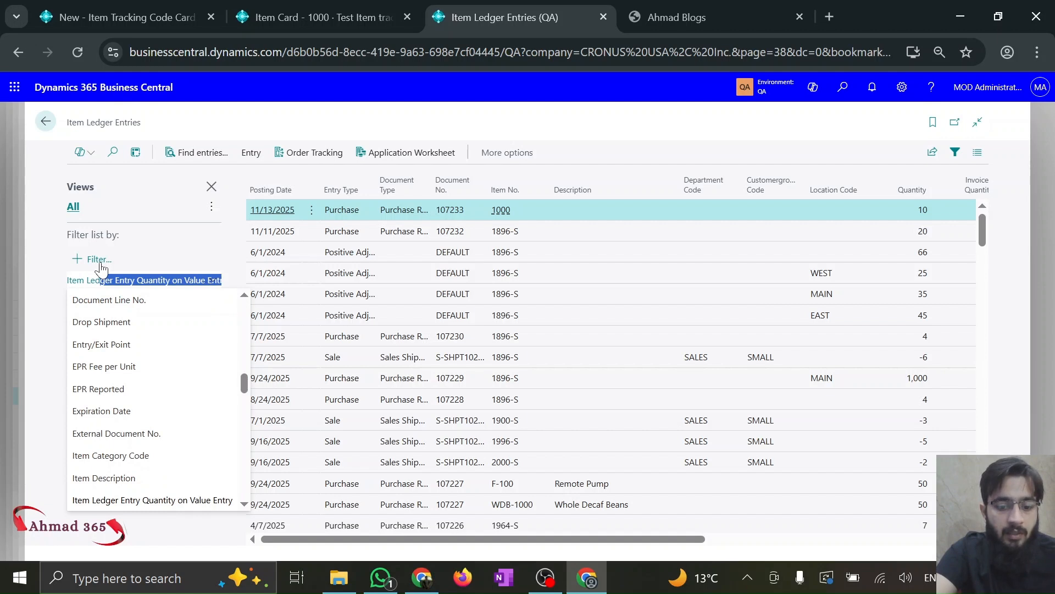
{"action": "type", "text": "ger Entry "}
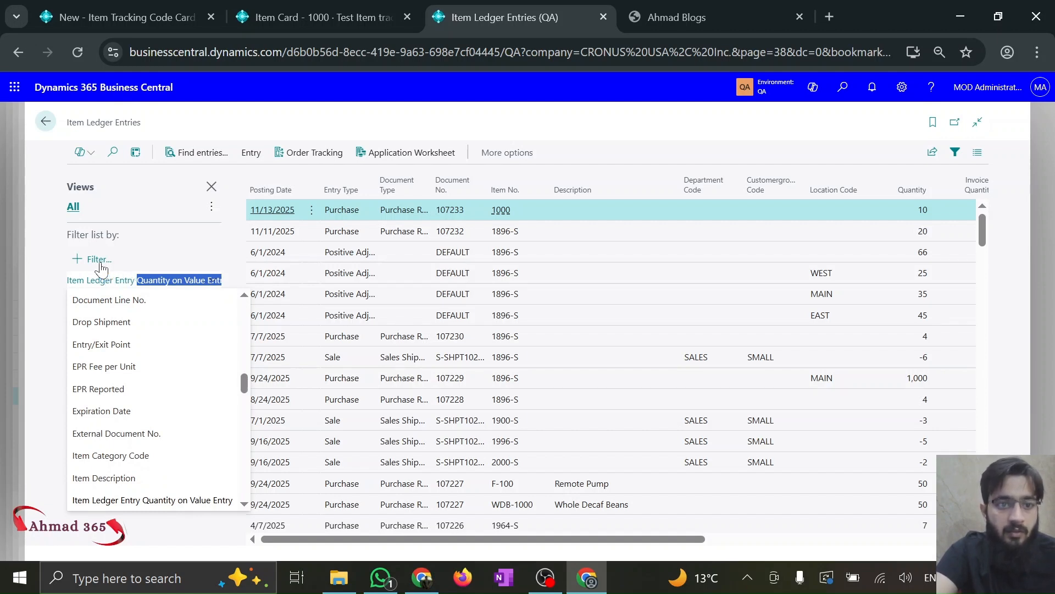
{"action": "type", "text": "N"}
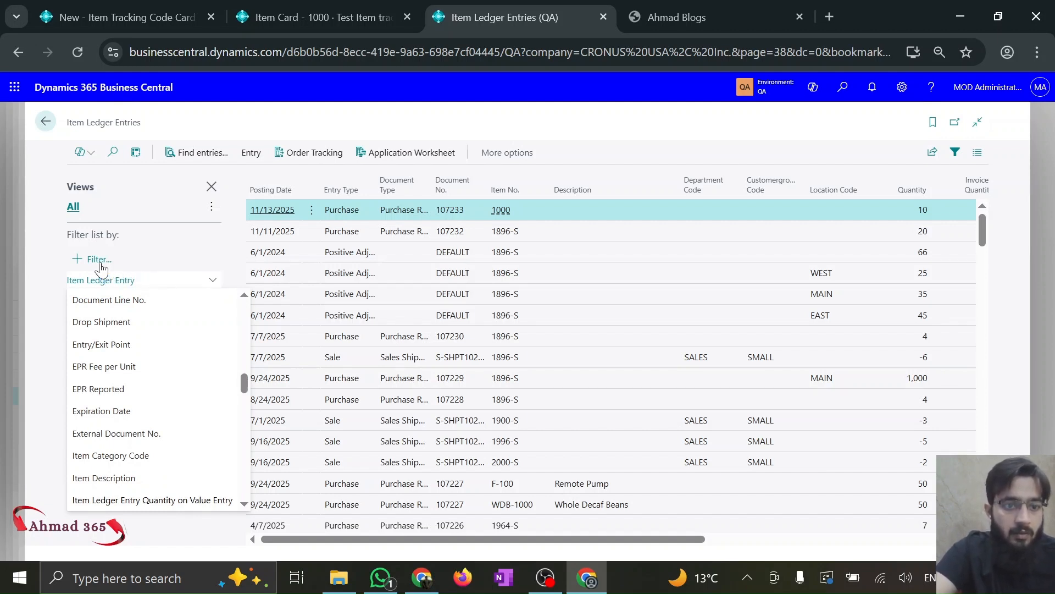
{"action": "scroll", "coordinate": [143, 435], "scroll_direction": "down", "scroll_amount": 2}
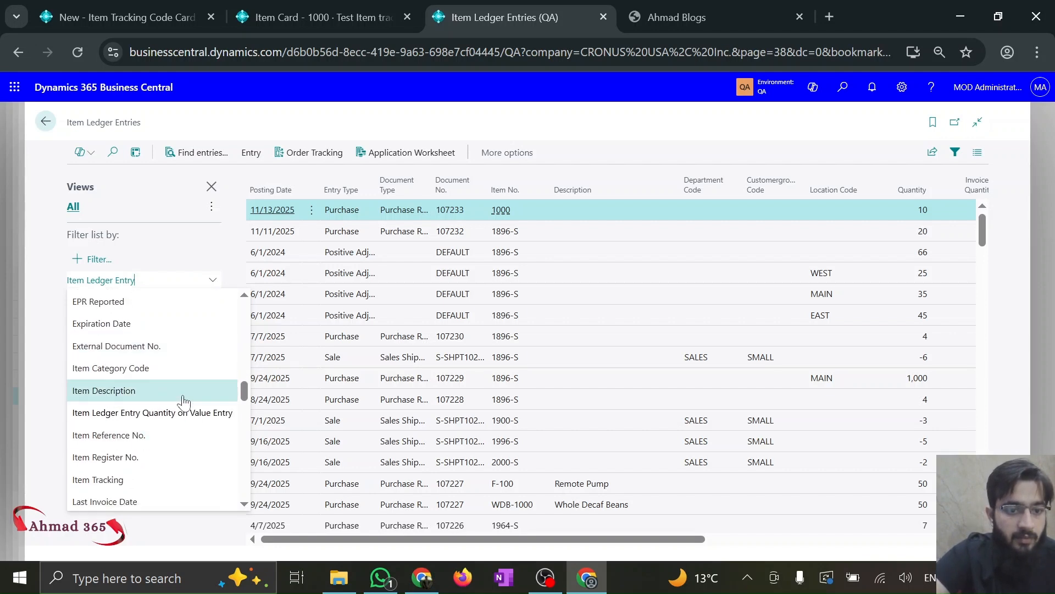
{"action": "scroll", "coordinate": [199, 449], "scroll_direction": "down", "scroll_amount": 3}
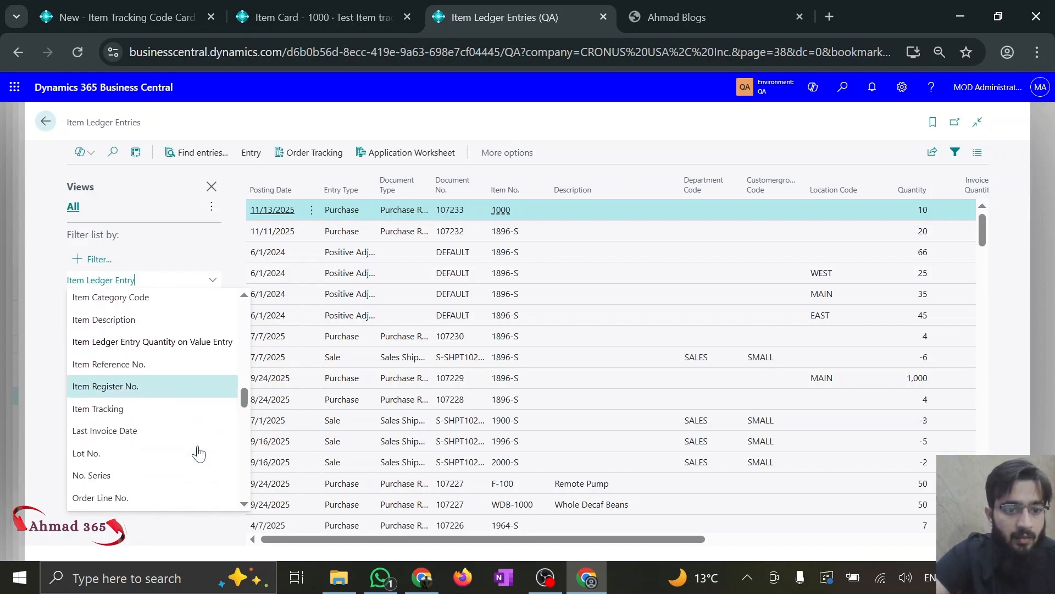
- Filter the item ledger entries by Entry No. 10 and review the filtered entry's item, quantities and amounts
{"action": "left_click", "coordinate": [129, 275]}
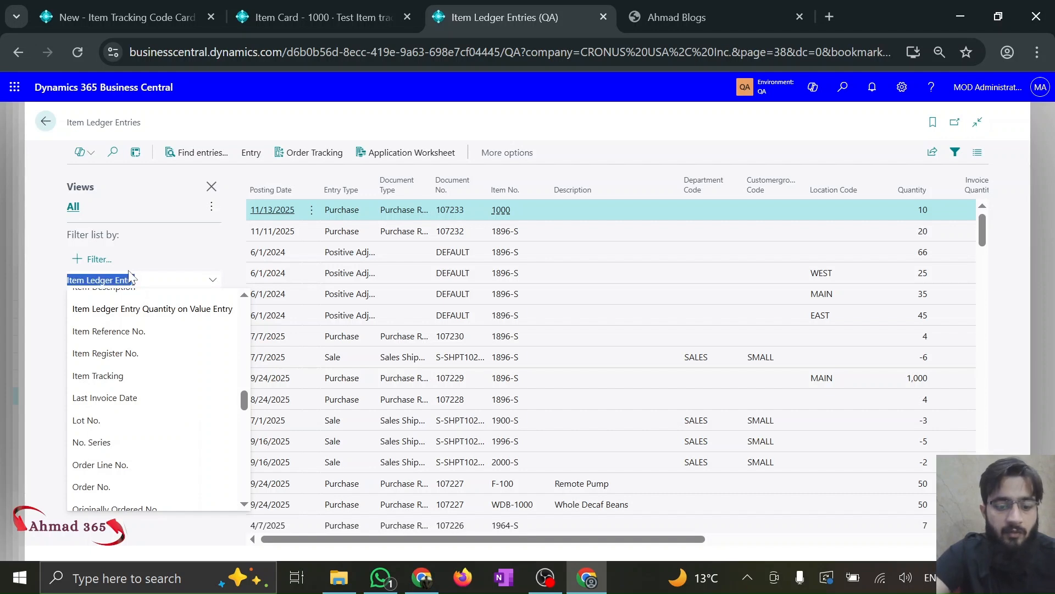
{"action": "type", "text": "Entry No."}
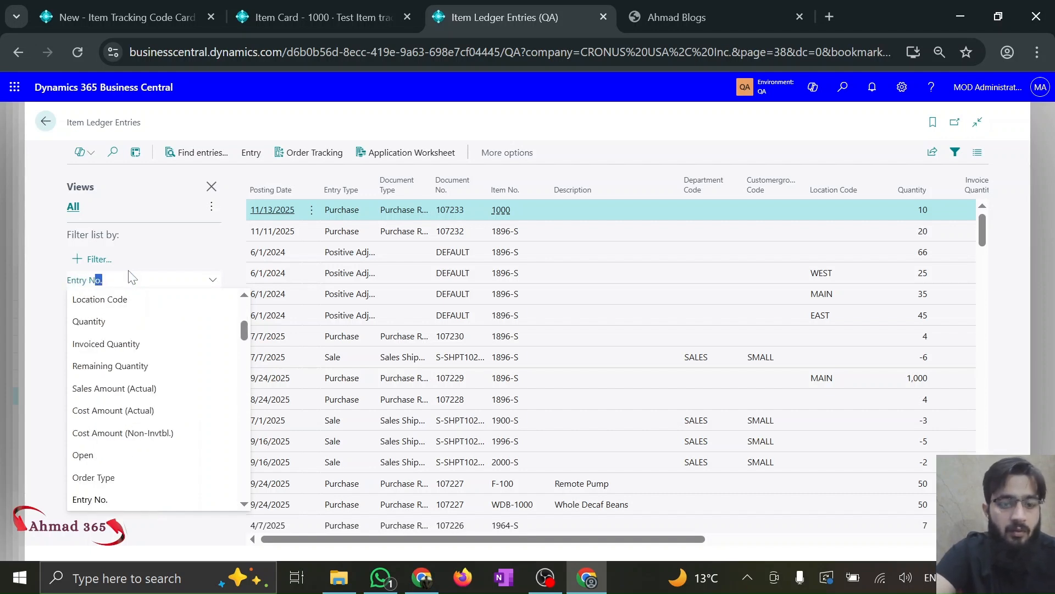
{"action": "key", "text": "Return"}
{"action": "type", "text": "10"}
{"action": "key", "text": "Tab"}
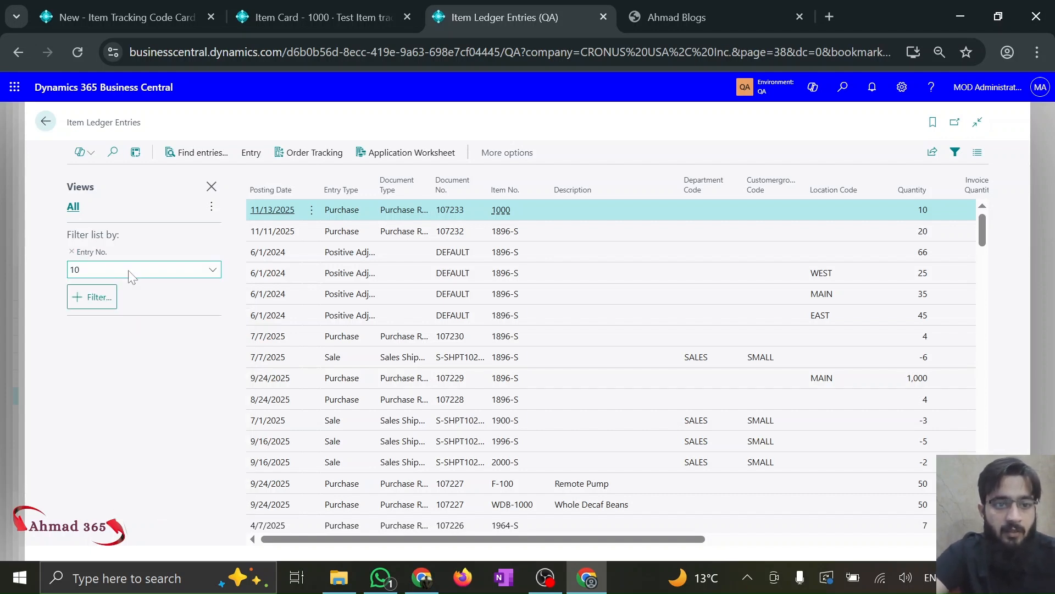
{"action": "scroll", "coordinate": [517, 292], "scroll_direction": "right", "scroll_amount": 10}
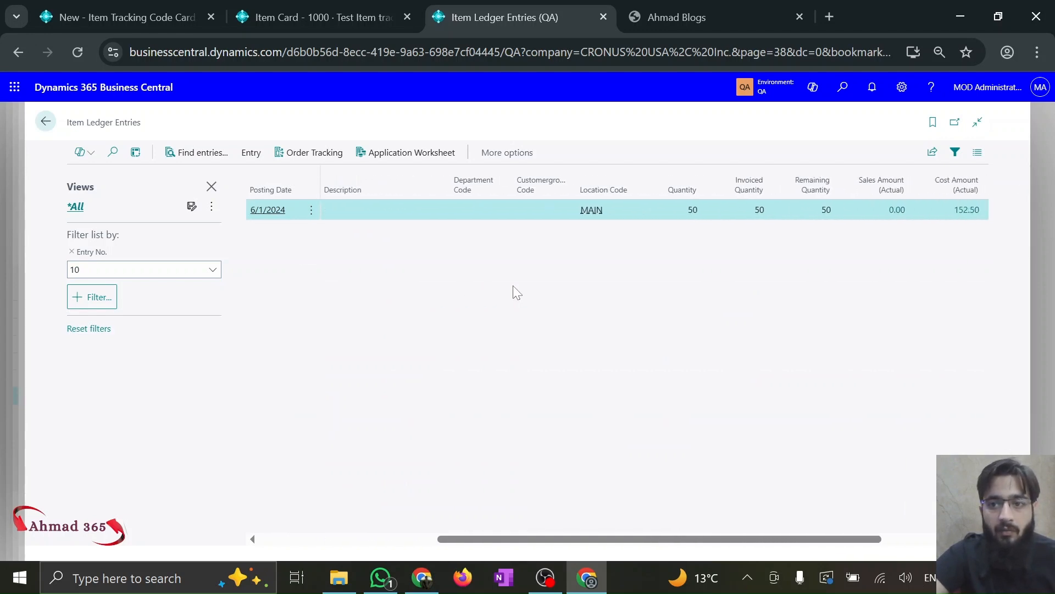
{"action": "scroll", "coordinate": [517, 292], "scroll_direction": "right", "scroll_amount": 2}
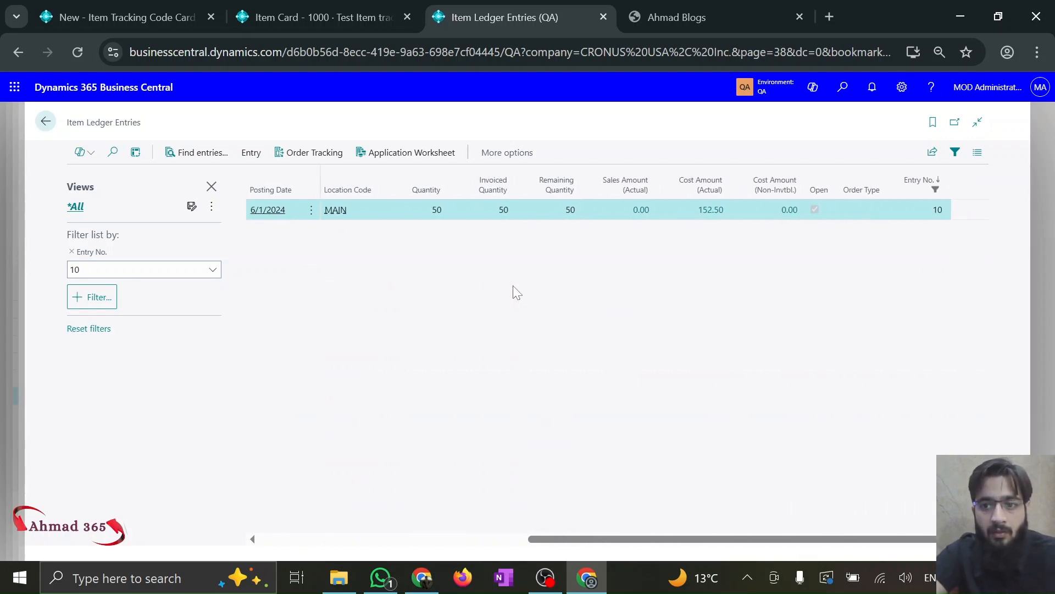
{"action": "scroll", "coordinate": [516, 292], "scroll_direction": "left", "scroll_amount": 10}
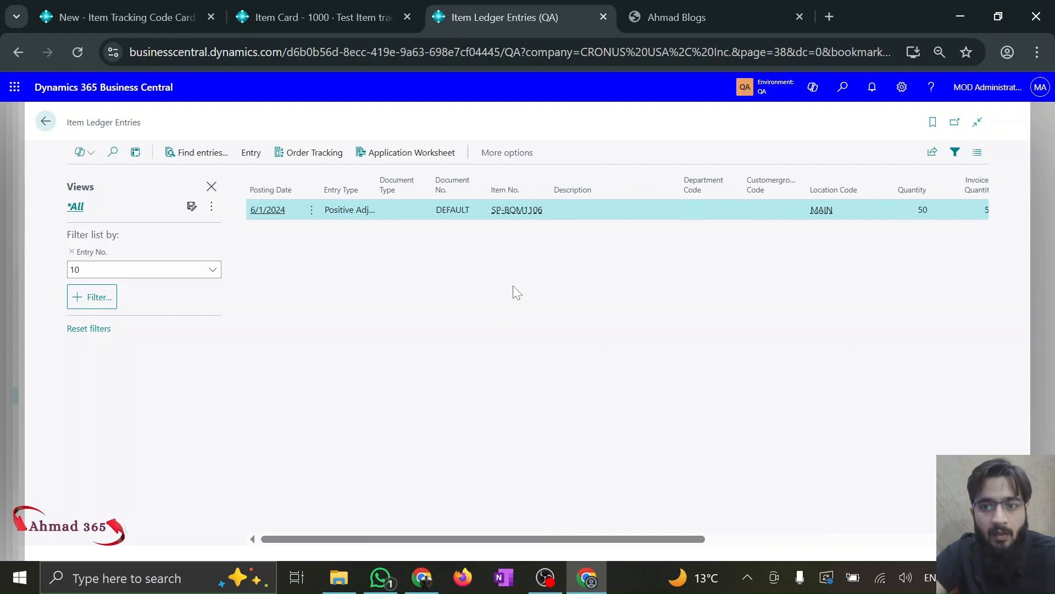
- Open Page Inspection on the filtered item ledger entry, and return to the posted invoice's value entry to check its quantities
{"action": "key", "text": "ctrl+alt+F1"}
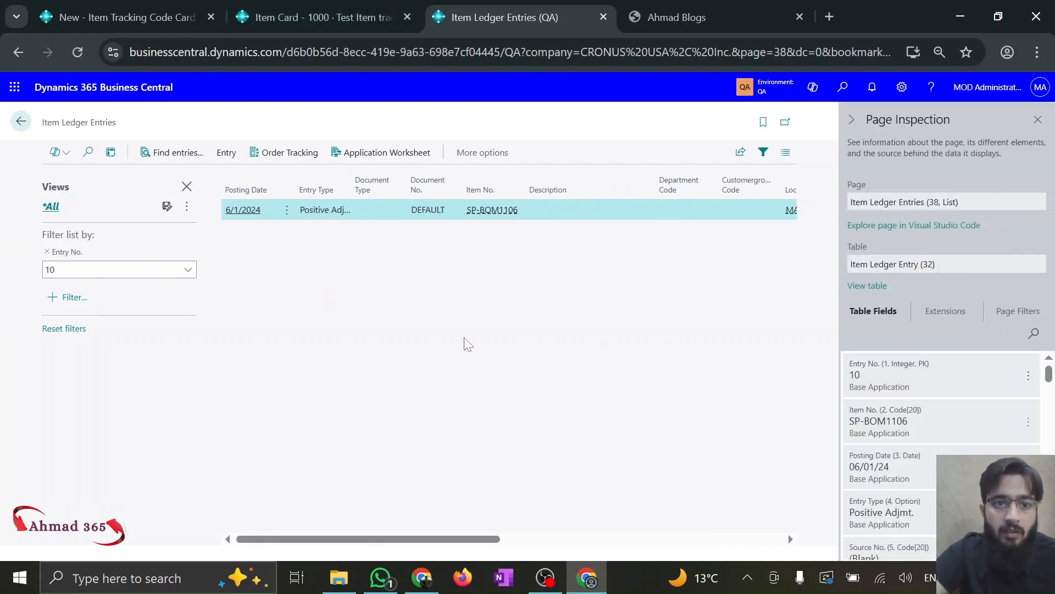
{"action": "key", "text": "ctrl+F7"}
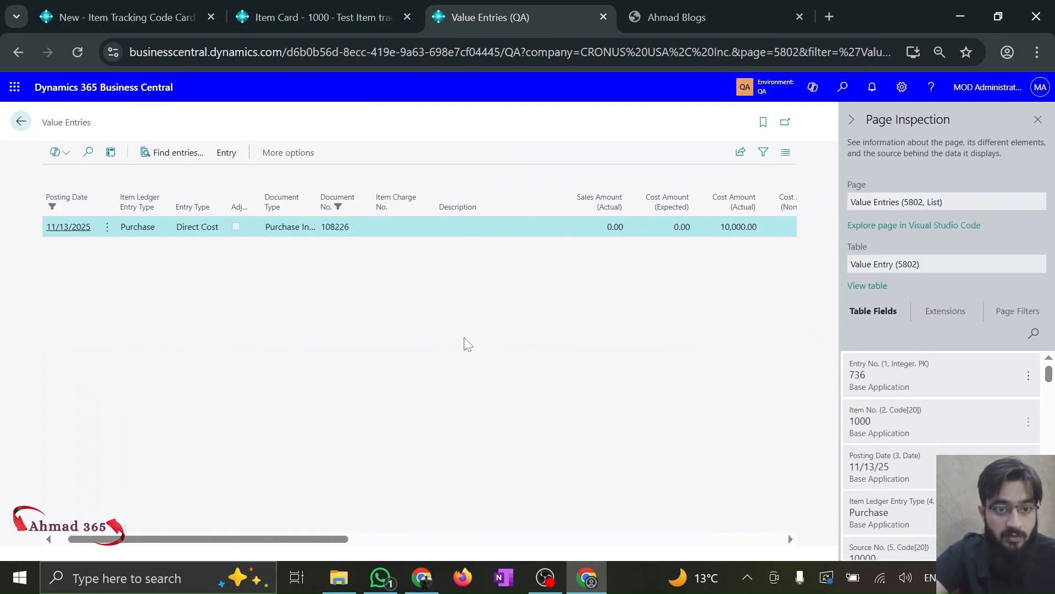
{"action": "scroll", "coordinate": [464, 344], "scroll_direction": "right", "scroll_amount": 5}
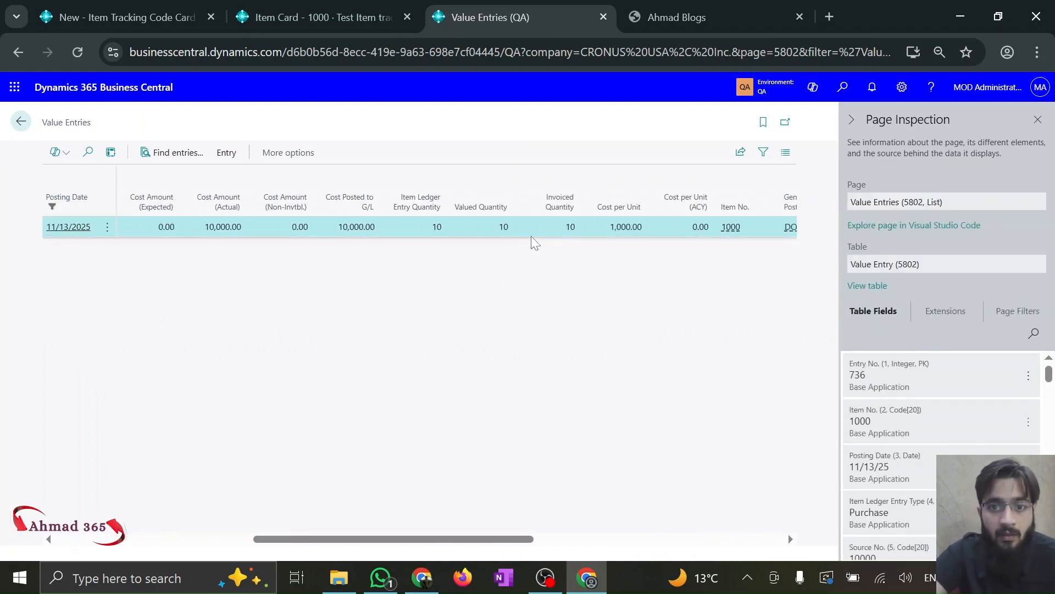
- Duplicate the Value Entries browser tab, and open the full item ledger entries list from the value entry's Item Ledger Entry No
{"action": "right_click", "coordinate": [515, 12]}
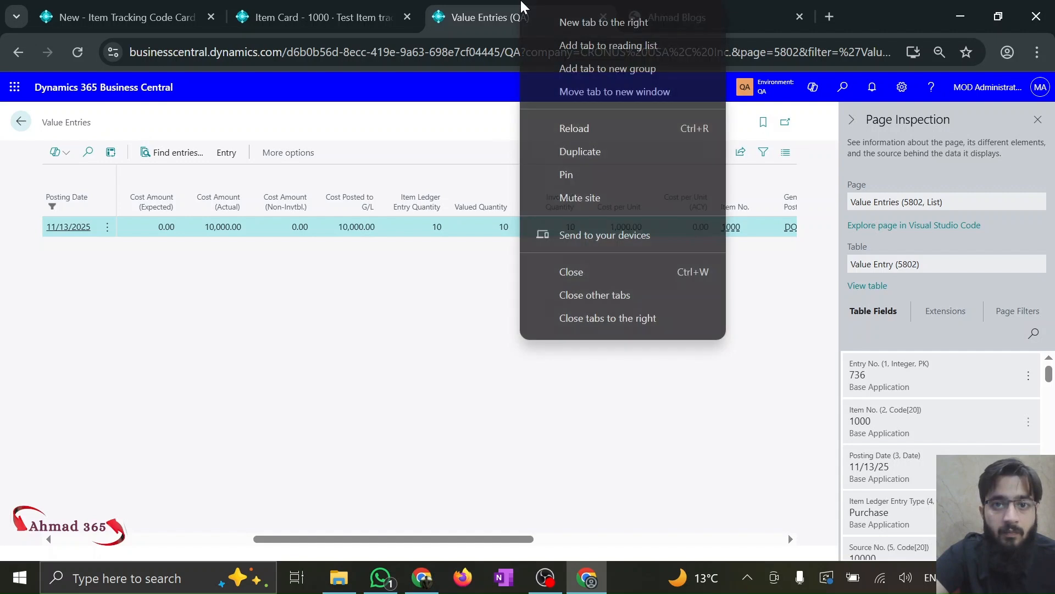
{"action": "left_click", "coordinate": [577, 153]}
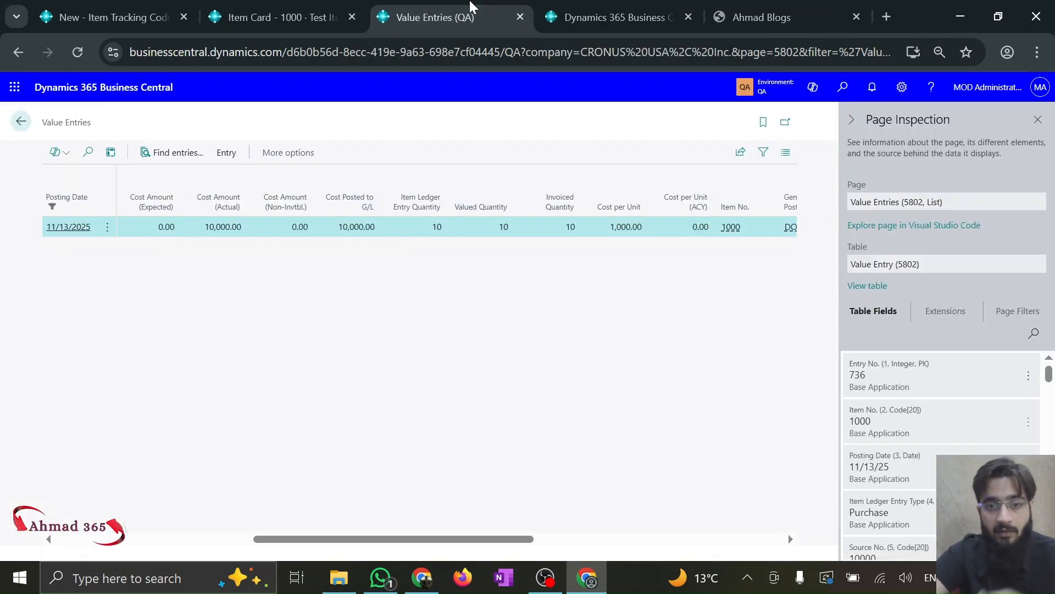
{"action": "scroll", "coordinate": [441, 333], "scroll_direction": "right", "scroll_amount": 3}
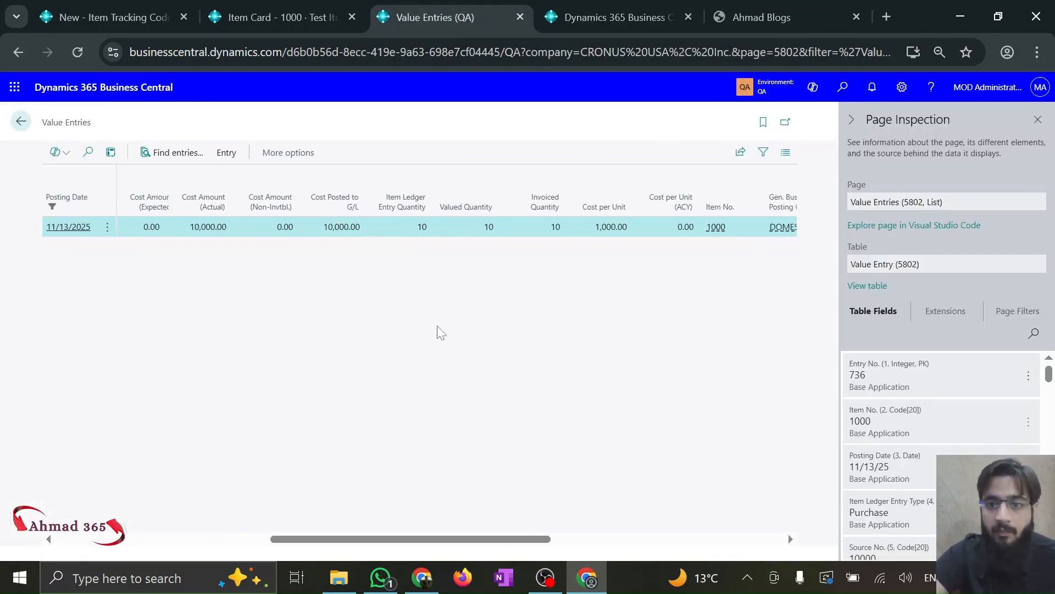
{"action": "scroll", "coordinate": [600, 377], "scroll_direction": "right", "scroll_amount": 10}
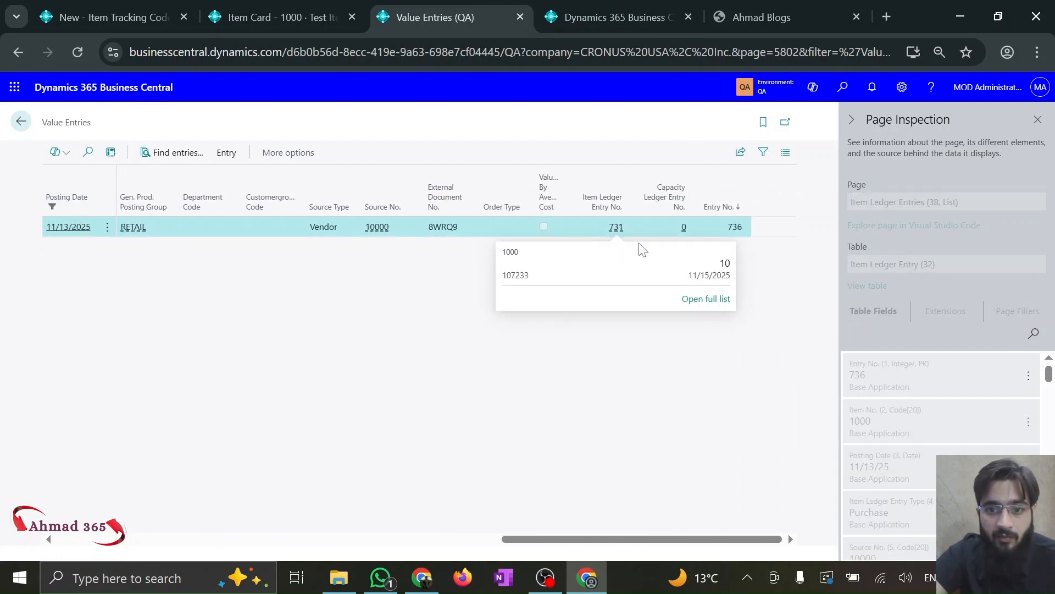
{"action": "left_click", "coordinate": [706, 300]}
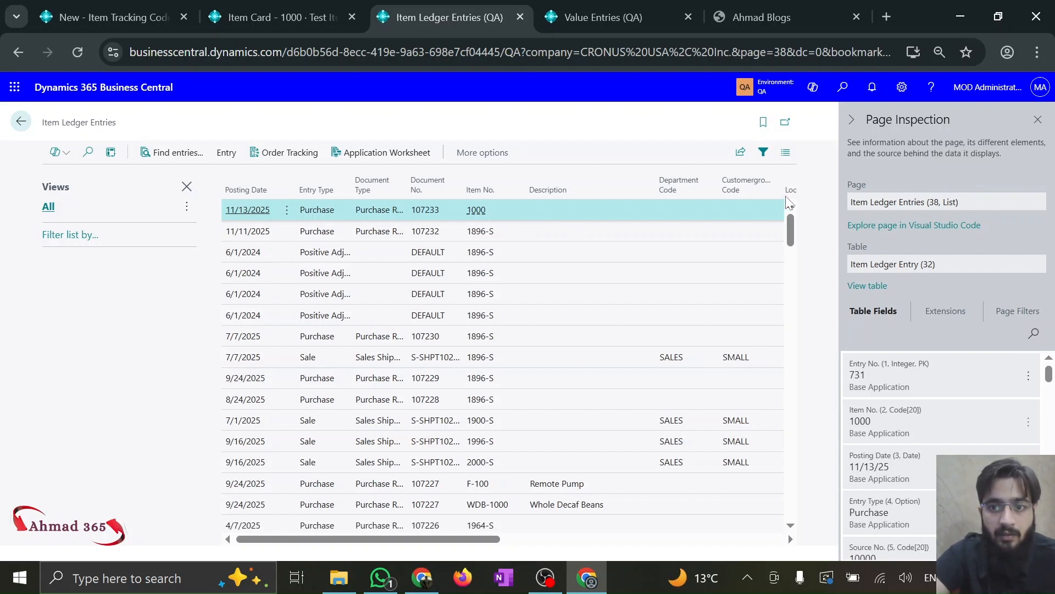
- Review the newest item ledger entry's quantities and costs, and look up its Expiration Date field by searching the inspected table fields for "expi"
{"action": "left_click_drag", "start_coordinate": [443, 542], "coordinate": [502, 540]}
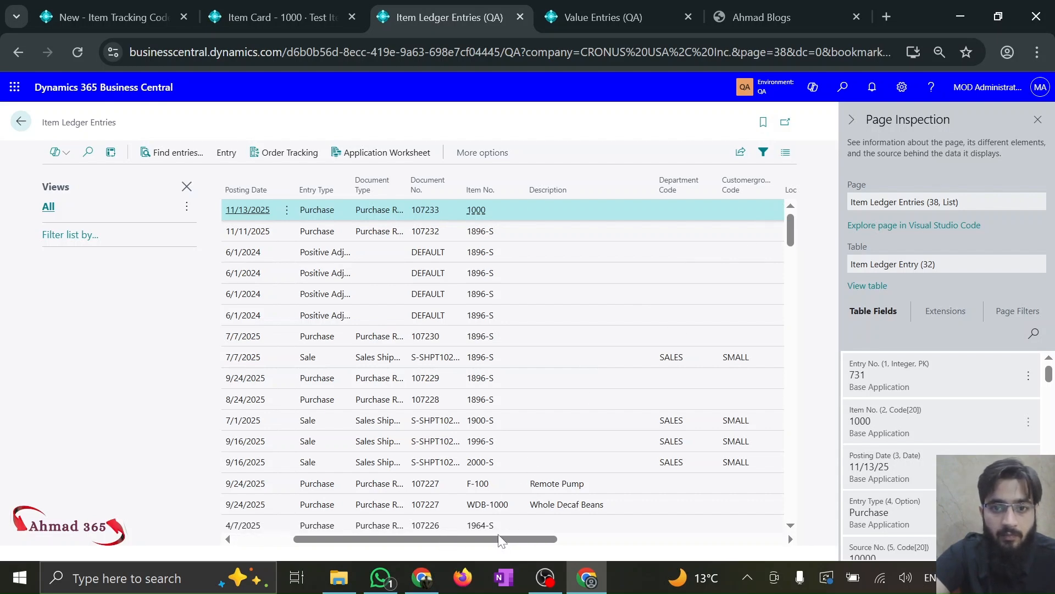
{"action": "scroll", "coordinate": [500, 542], "scroll_direction": "right", "scroll_amount": 5}
{"action": "scroll", "coordinate": [501, 541], "scroll_direction": "right", "scroll_amount": 2}
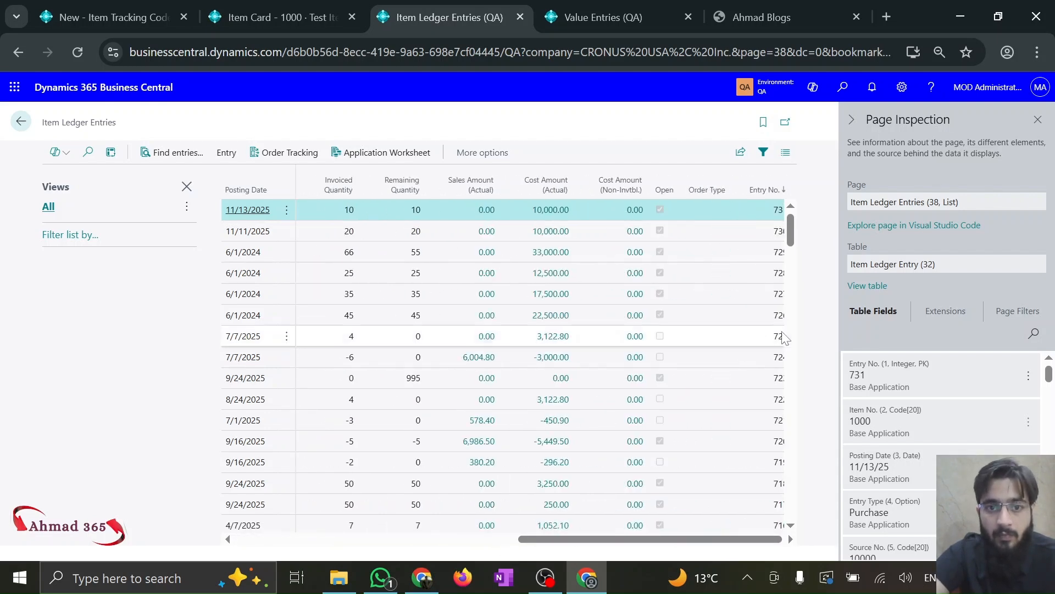
{"action": "left_click", "coordinate": [1037, 336]}
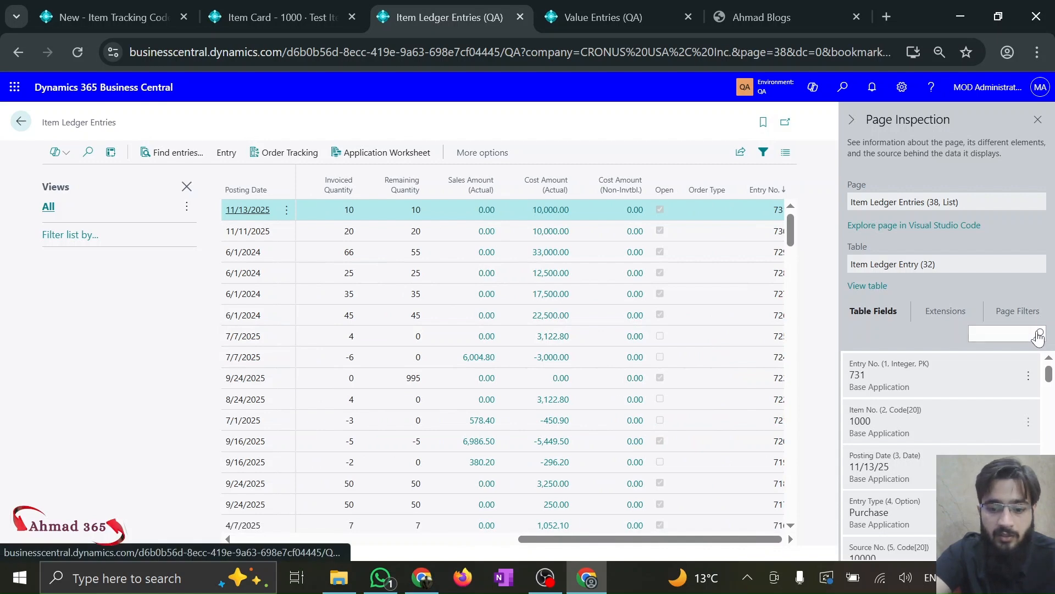
{"action": "type", "text": "xpi"}
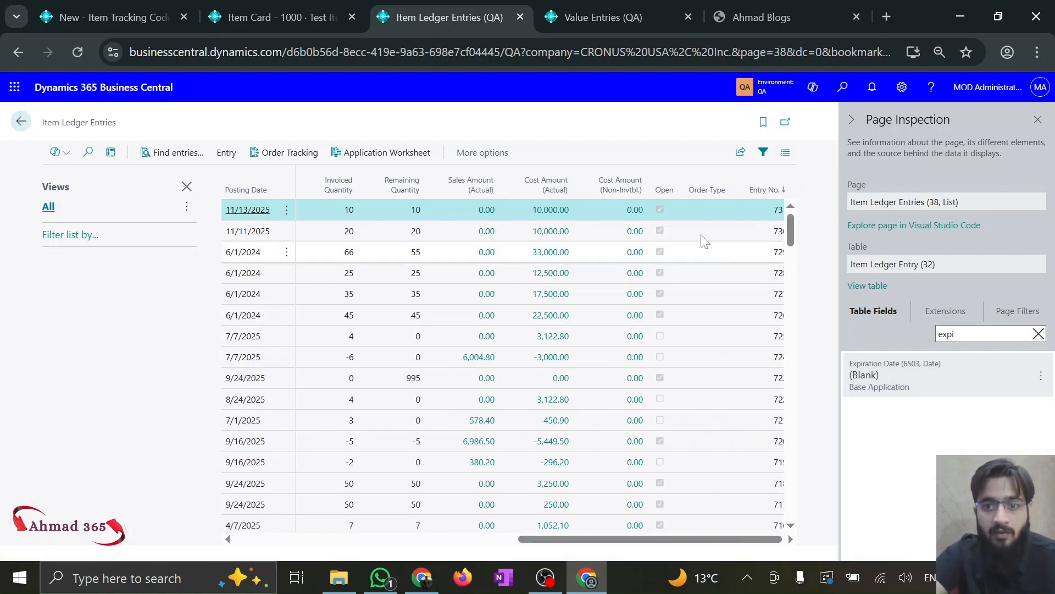
{"action": "scroll", "coordinate": [589, 212], "scroll_direction": "left", "scroll_amount": 8}
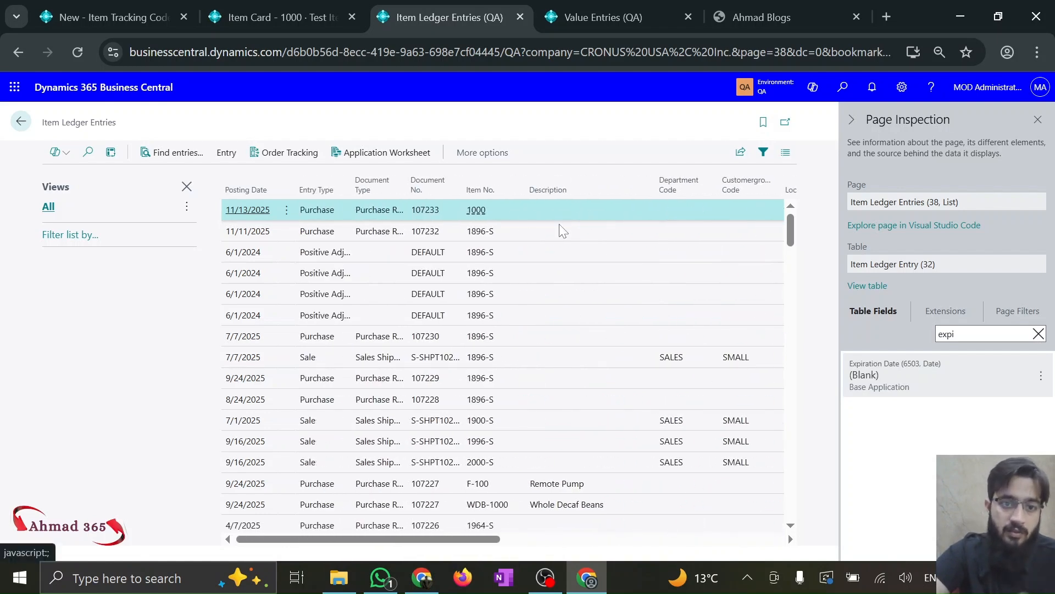
- Check item 1000's item tracking settings, and review the REDE item tracking code's lot tracking and expiration options
{"action": "left_click", "coordinate": [283, 17]}
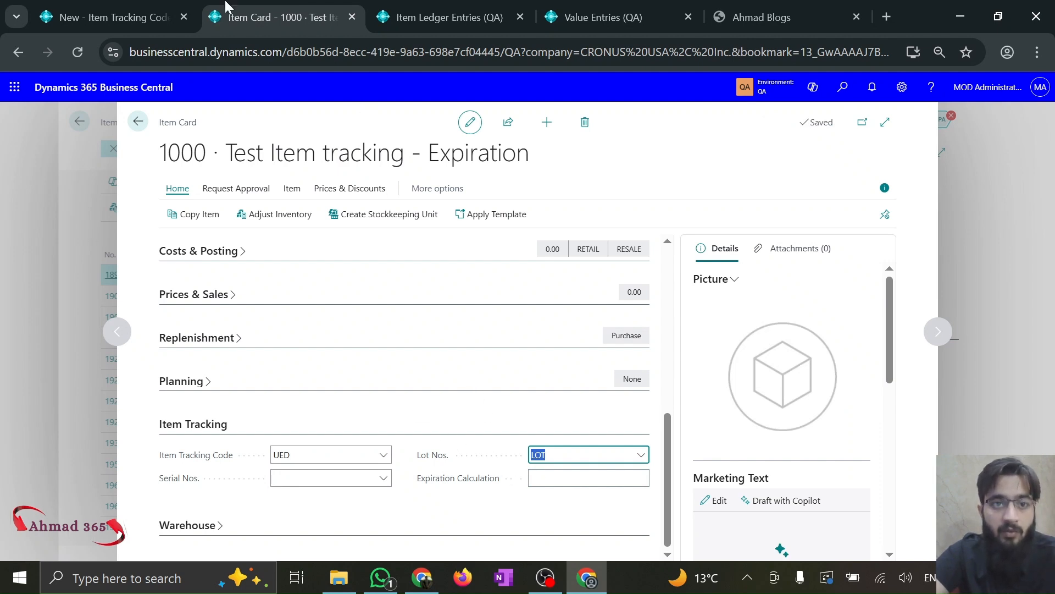
{"action": "left_click", "coordinate": [116, 15]}
{"action": "left_click", "coordinate": [288, 188]}
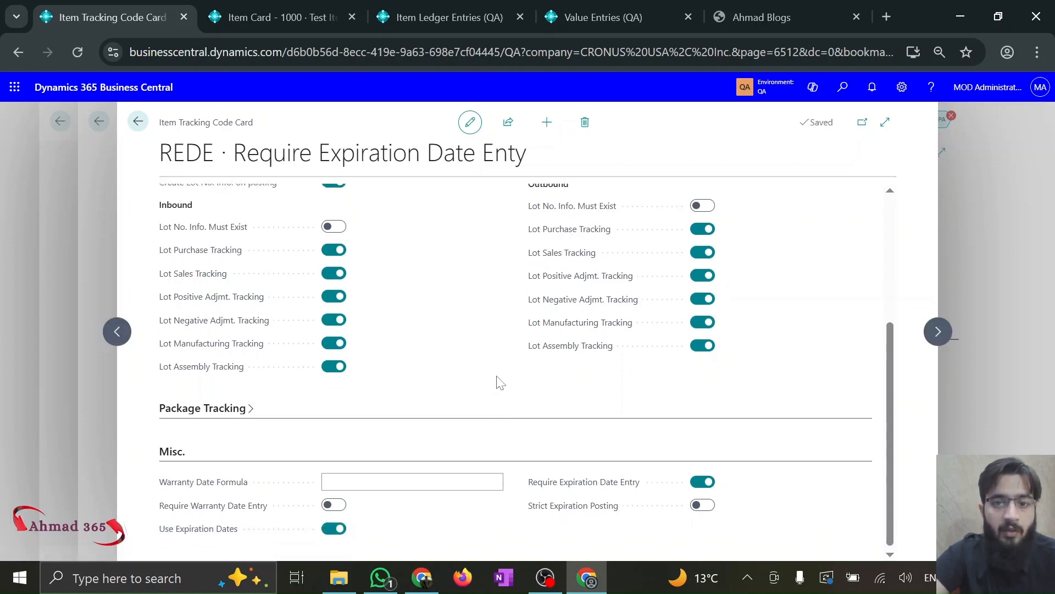
{"action": "left_click", "coordinate": [335, 226]}
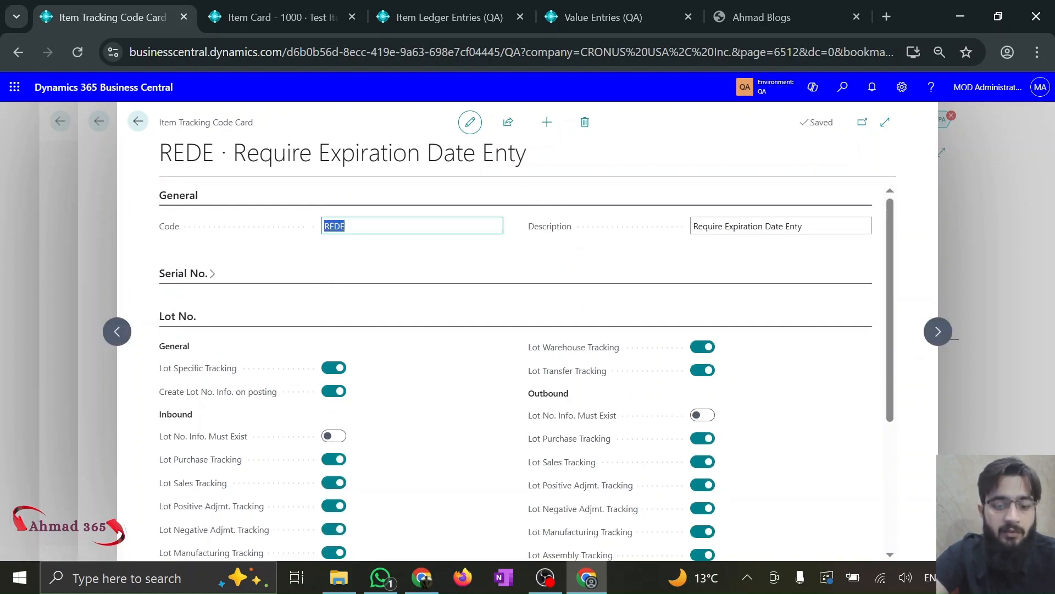
- Create a new item from the ITEM template with the description "Test - REDE"
{"action": "left_click", "coordinate": [280, 14]}
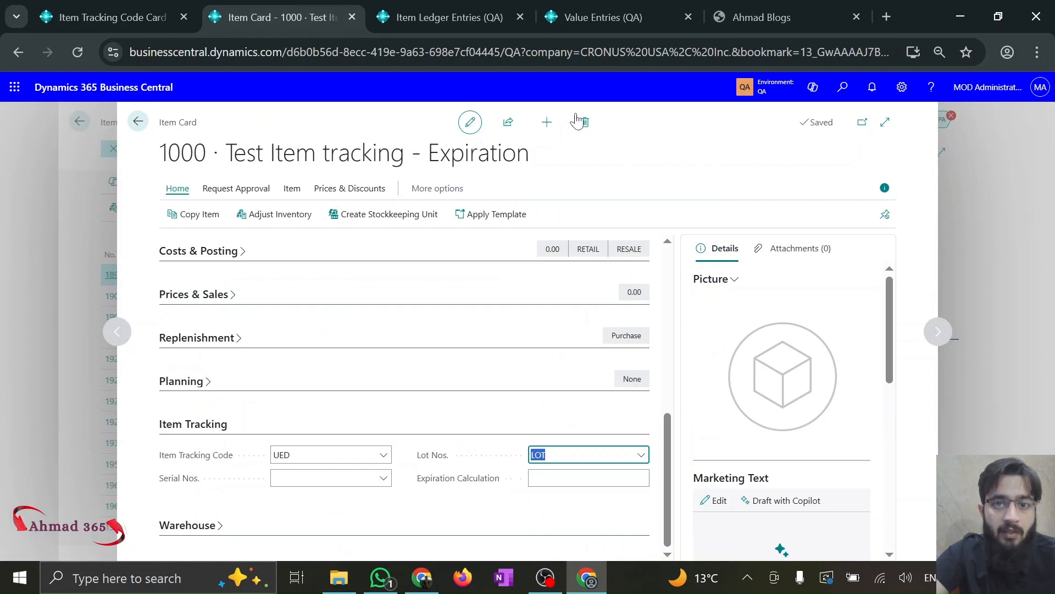
{"action": "left_click", "coordinate": [545, 122]}
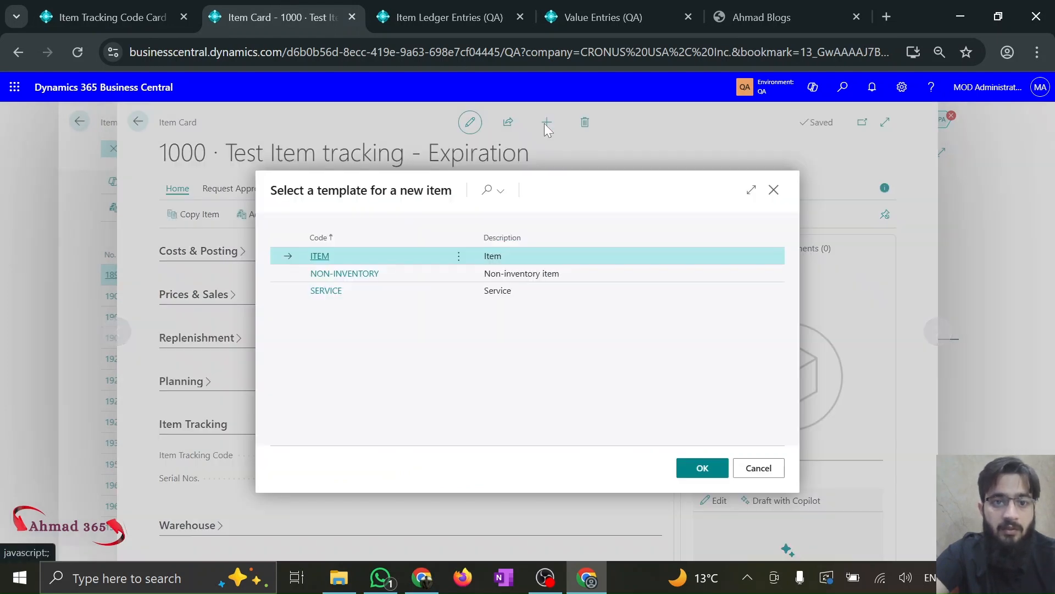
{"action": "left_click", "coordinate": [703, 468]}
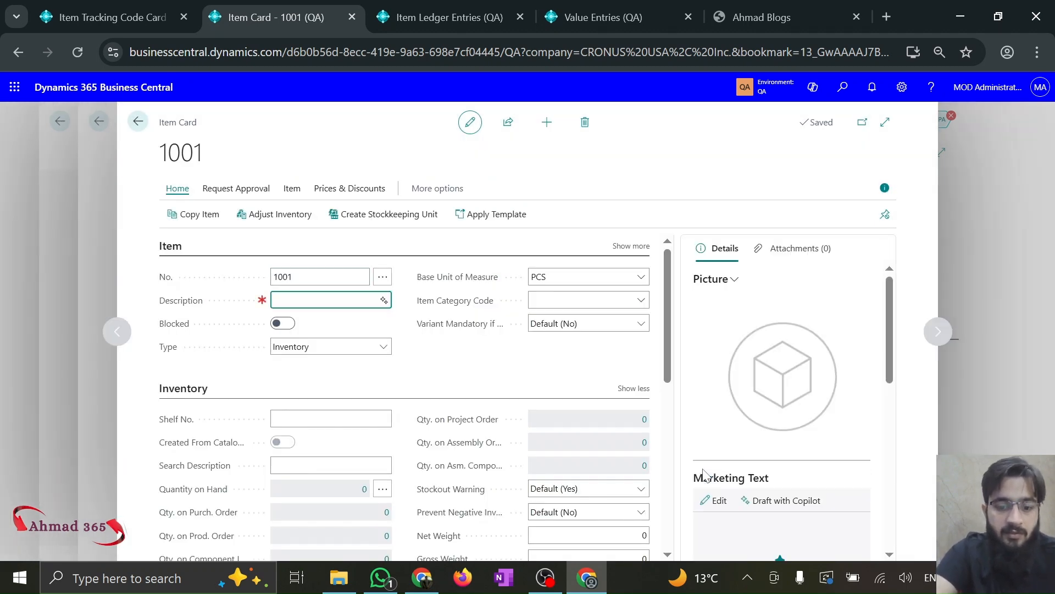
{"action": "type", "text": "Test - REDE"}
{"action": "key", "text": "Tab"}
- Assign item tracking code REDE and lot number series LOT to the Test - REDE item
{"action": "scroll", "coordinate": [404, 453], "scroll_direction": "down", "scroll_amount": 10}
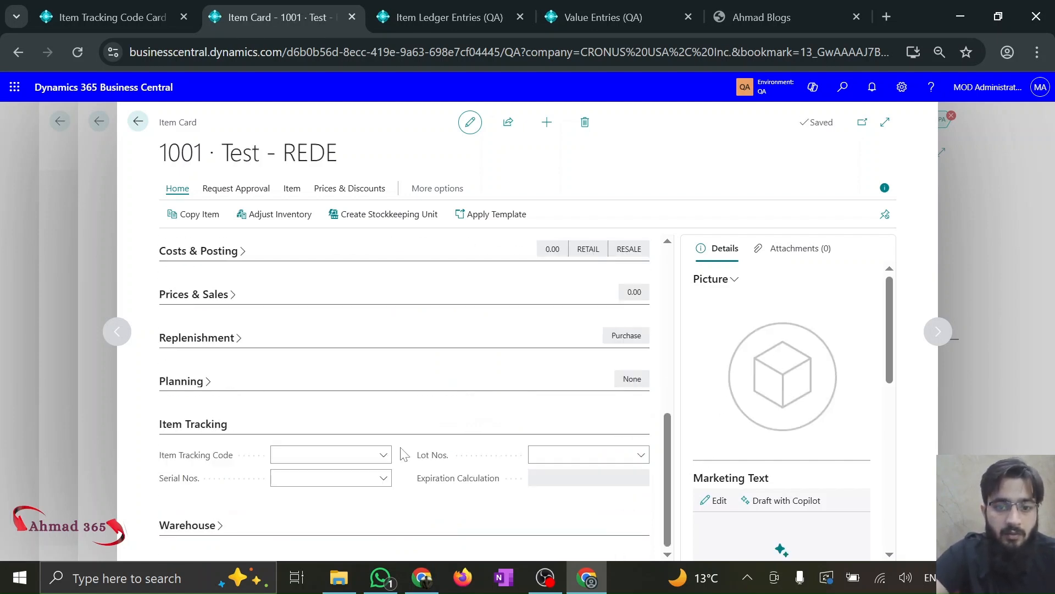
{"action": "type", "text": "REDE"}
{"action": "key", "text": "Tab"}
{"action": "key", "text": "Tab"}
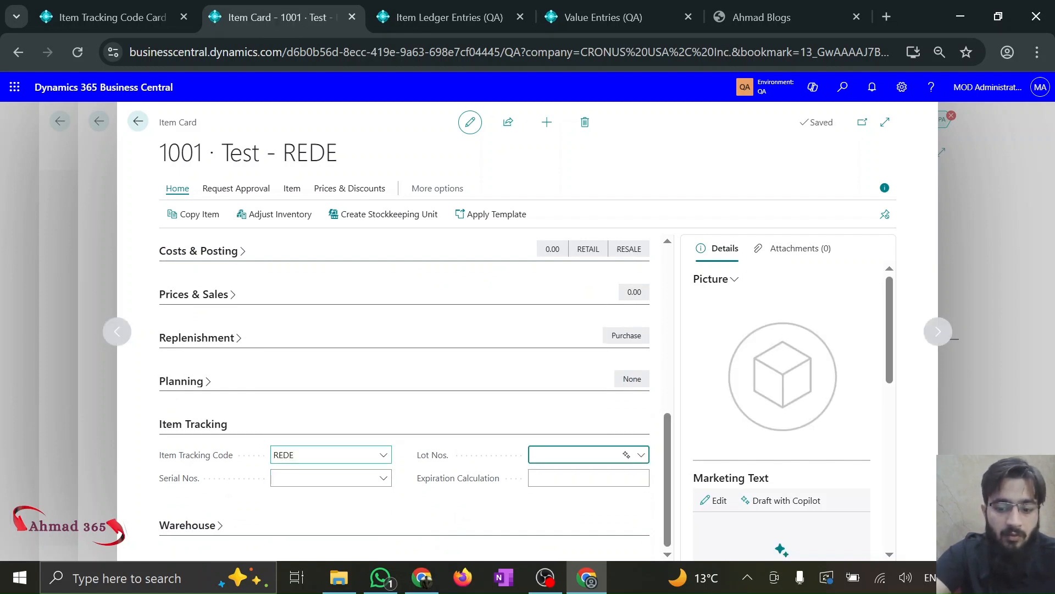
{"action": "key", "text": "Tab"}
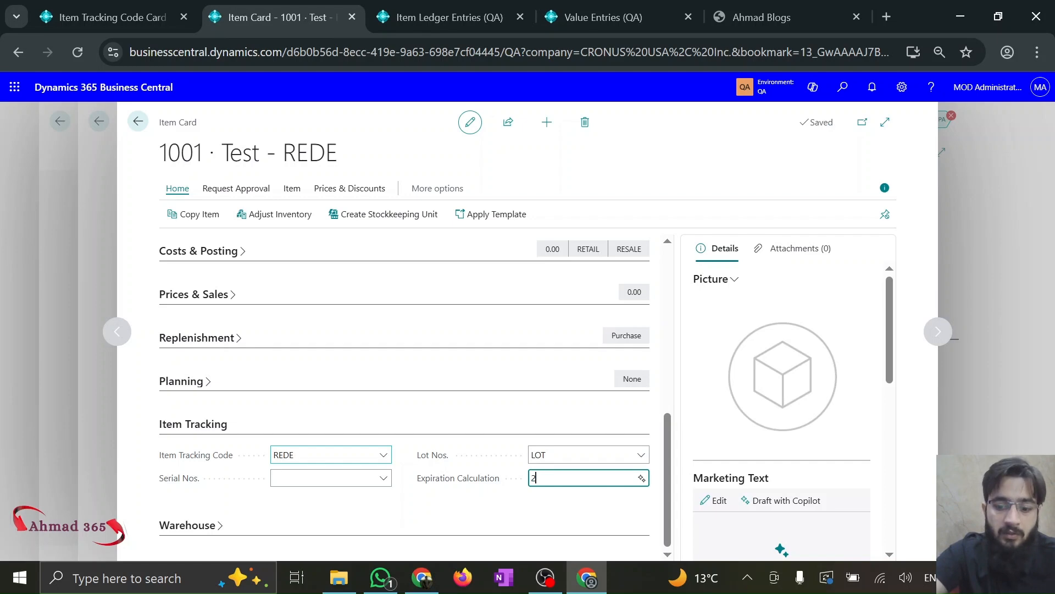
{"action": "key", "text": "shift+Tab"}
{"action": "left_click", "coordinate": [413, 497]}
- Leave the ledger entries and the posted purchase invoice to return to the Purchase Orders list
{"action": "left_click", "coordinate": [440, 18]}
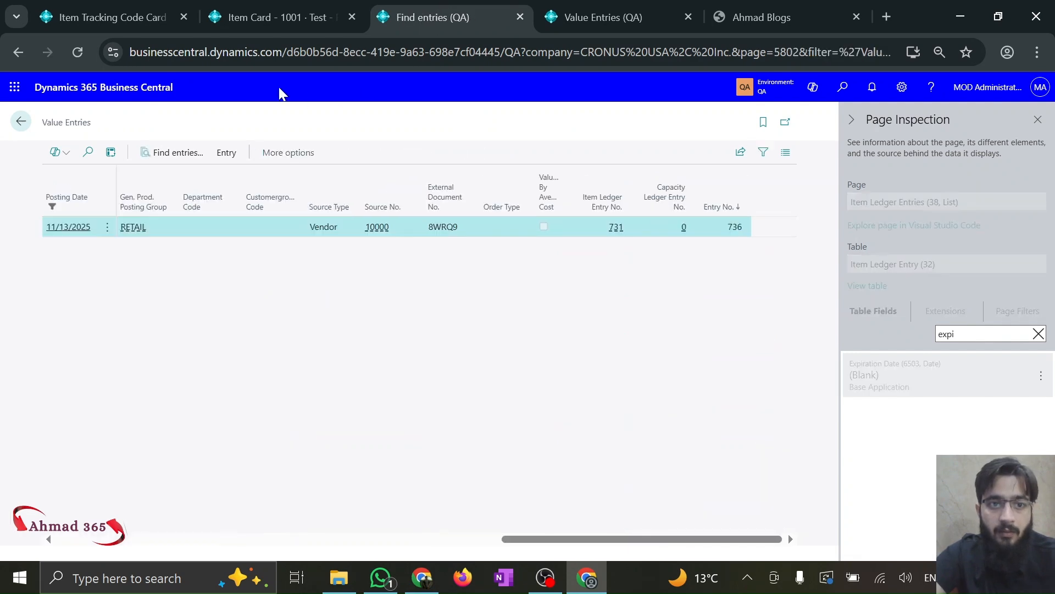
{"action": "key", "text": "Escape"}
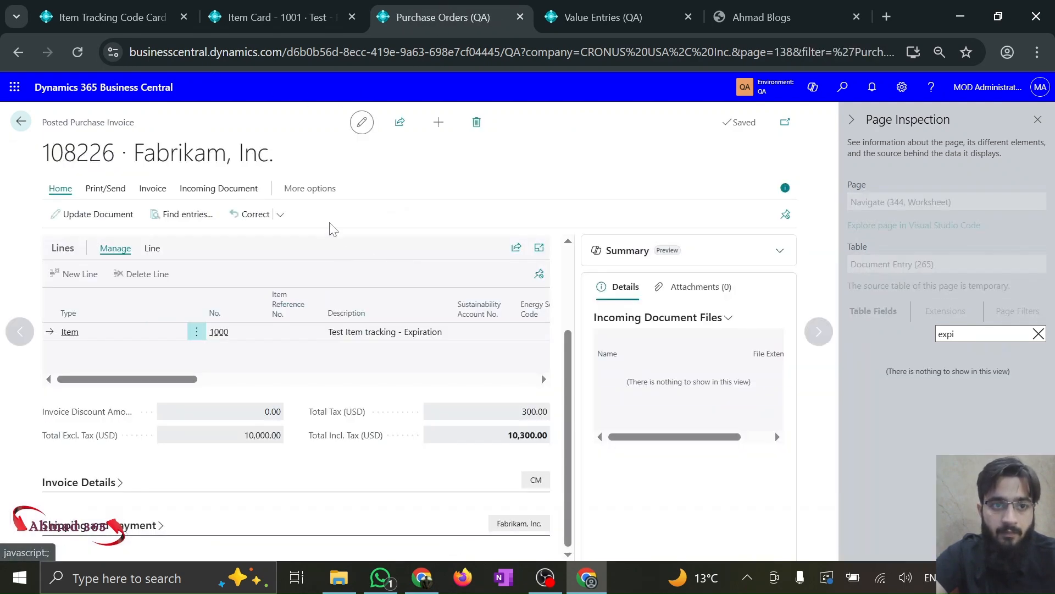
{"action": "key", "text": "Escape"}
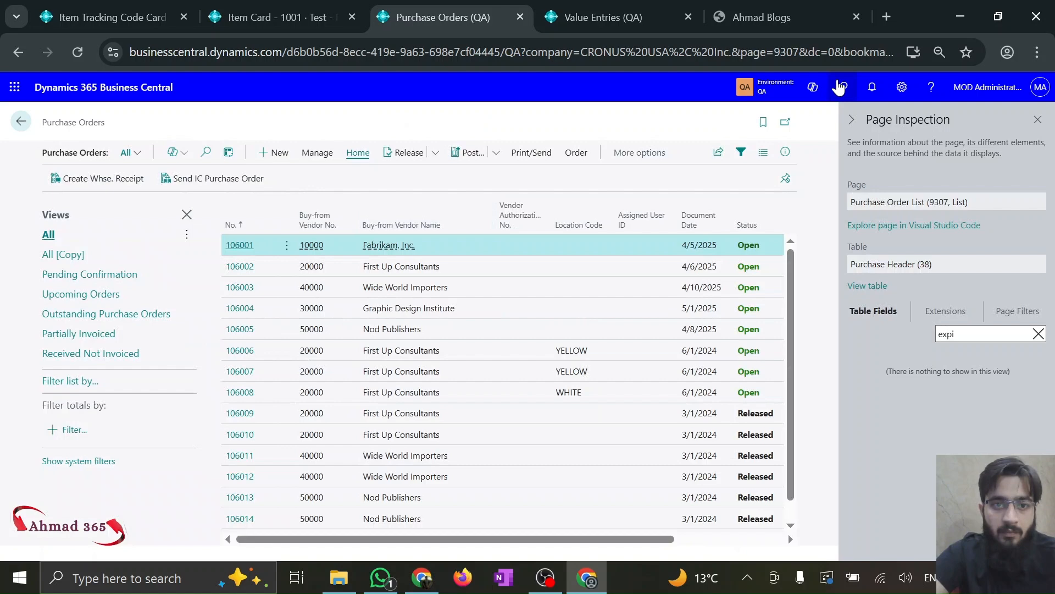
{"action": "left_click", "coordinate": [839, 87]}
{"action": "key", "text": "Escape"}
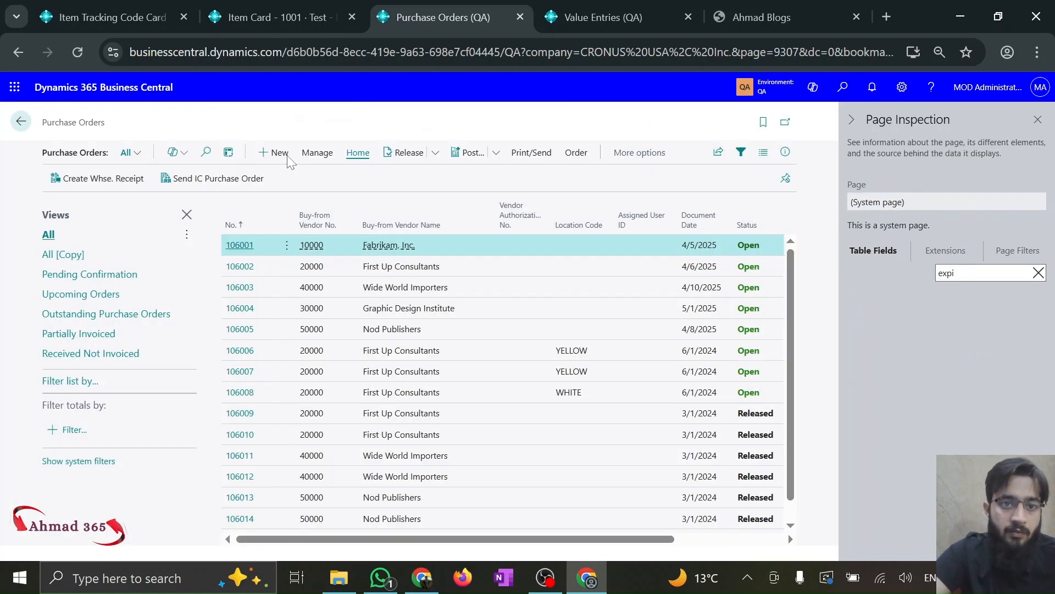
- Create a new purchase order for vendor Fabrikam, Inc. with vendor invoice number DSF890
{"action": "left_click", "coordinate": [278, 163]}
{"action": "type", "text": "10000"}
{"action": "key", "text": "Tab"}
{"action": "left_click", "coordinate": [611, 345]}
{"action": "type", "text": "dsfds"}
{"action": "key", "text": "Tab"}
{"action": "scroll", "coordinate": [610, 346], "scroll_direction": "down", "scroll_amount": 6}
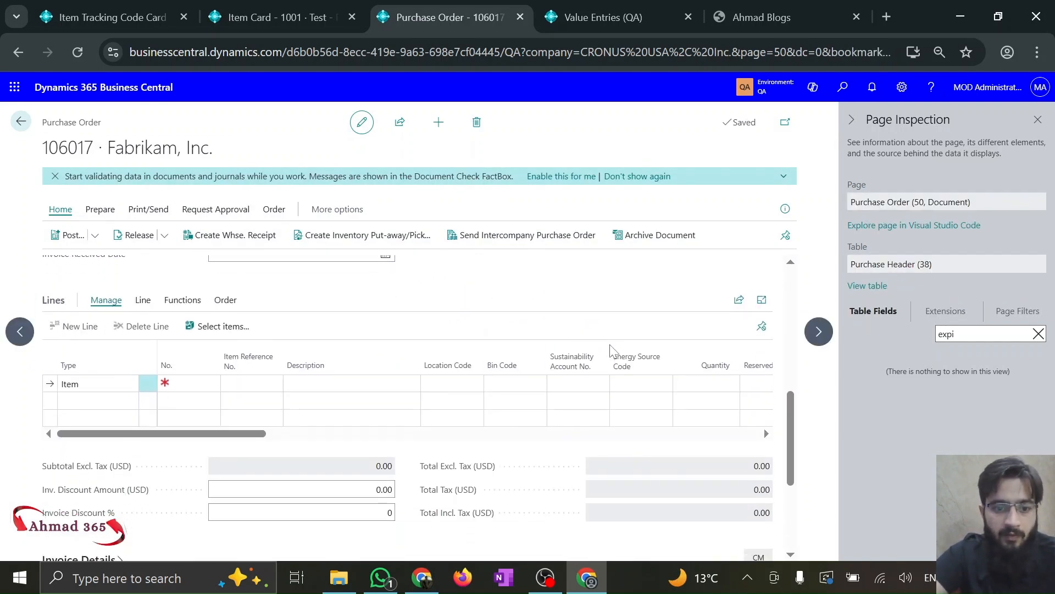
- Add item 1001 to the first purchase order line and close Page Inspection
{"action": "left_click", "coordinate": [181, 384]}
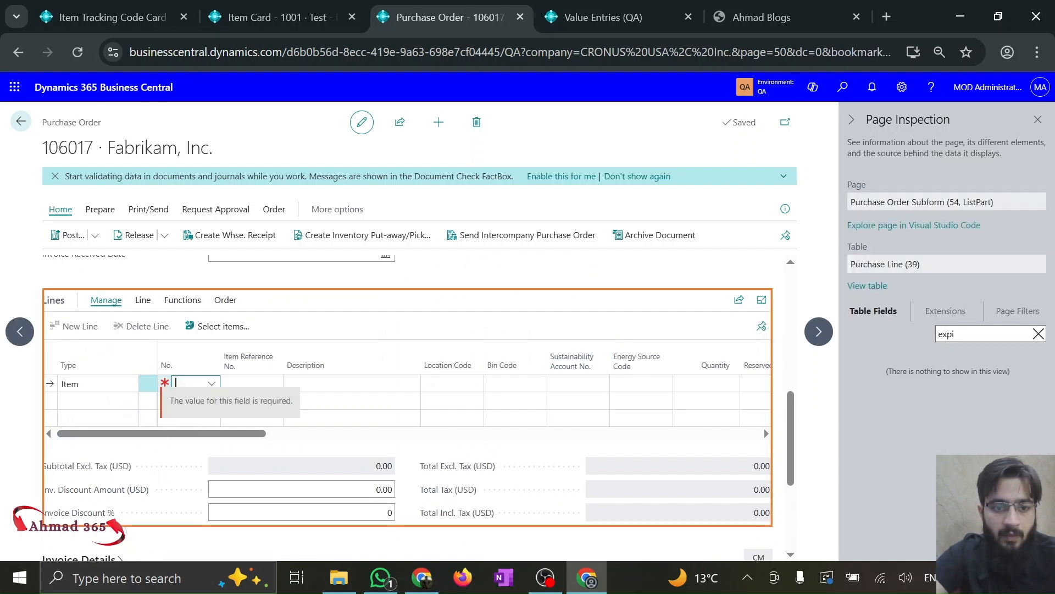
{"action": "type", "text": "1001"}
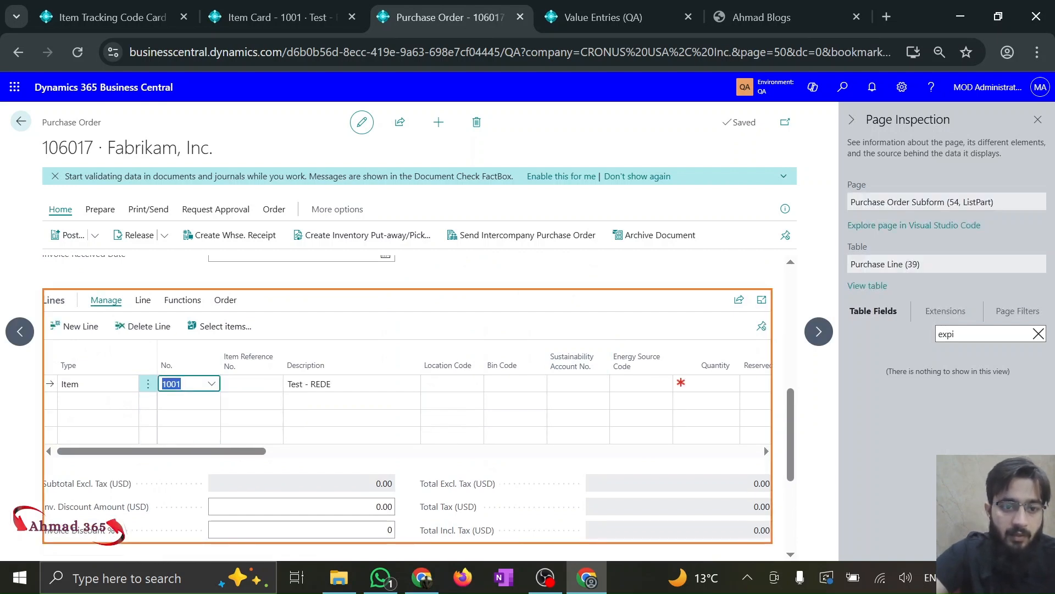
{"action": "left_click", "coordinate": [1040, 119]}
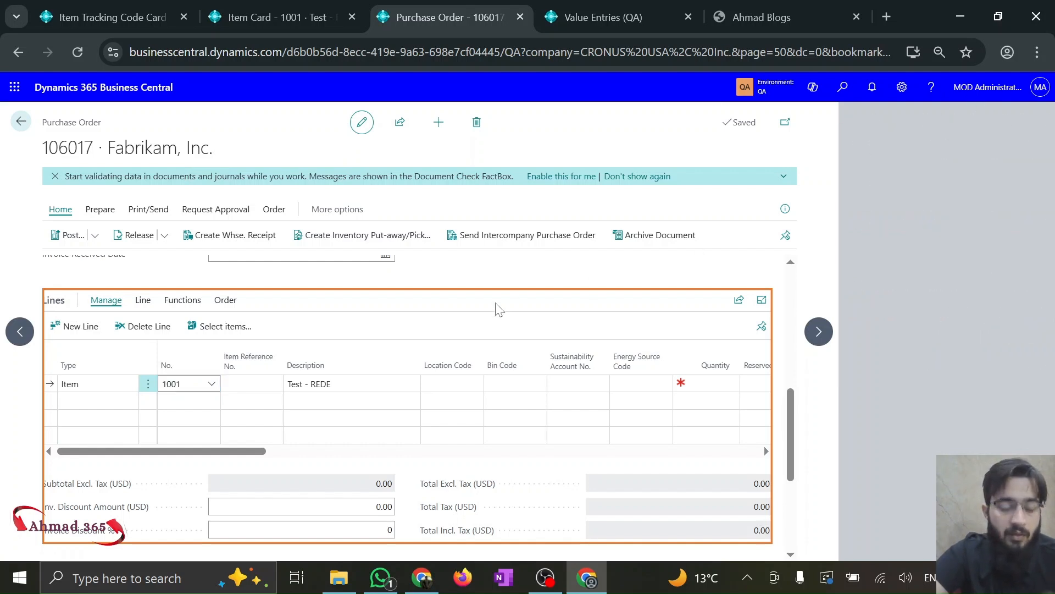
- Set the item 1001 line's quantity to 10, direct unit cost to 1,000 and tax group code to FURNITURE
{"action": "key", "text": "Tab"}
{"action": "key", "text": "Tab"}
{"action": "key", "text": "Tab"}
{"action": "key", "text": "Tab"}
{"action": "key", "text": "Tab"}
{"action": "key", "text": "Tab"}
{"action": "key", "text": "Tab"}
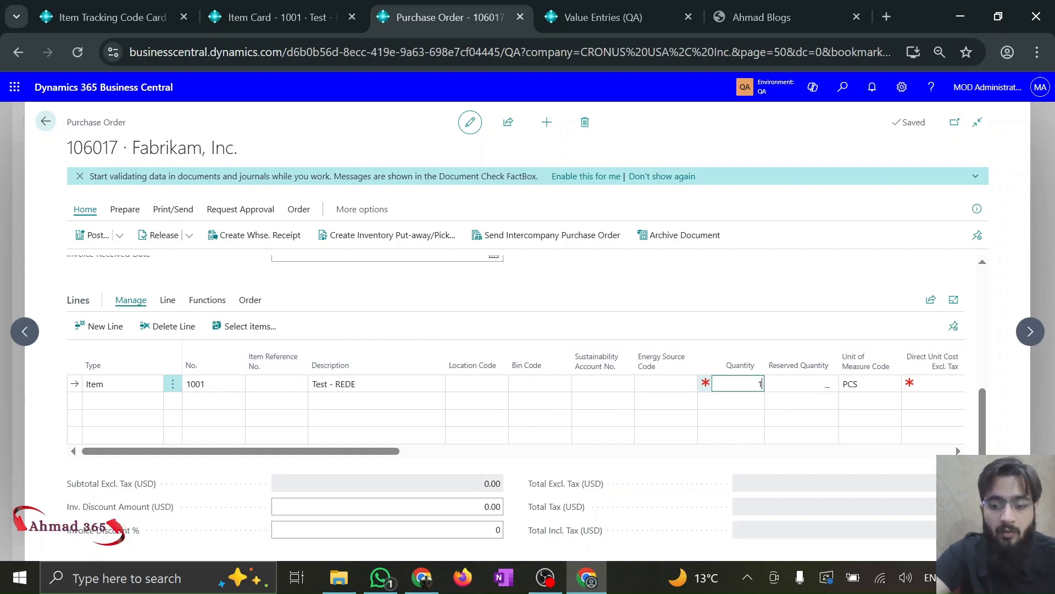
{"action": "type", "text": "10"}
{"action": "key", "text": "Tab"}
{"action": "key", "text": "Tab"}
{"action": "type", "text": "1,000"}
{"action": "key", "text": "Tab"}
{"action": "key", "text": "Tab"}
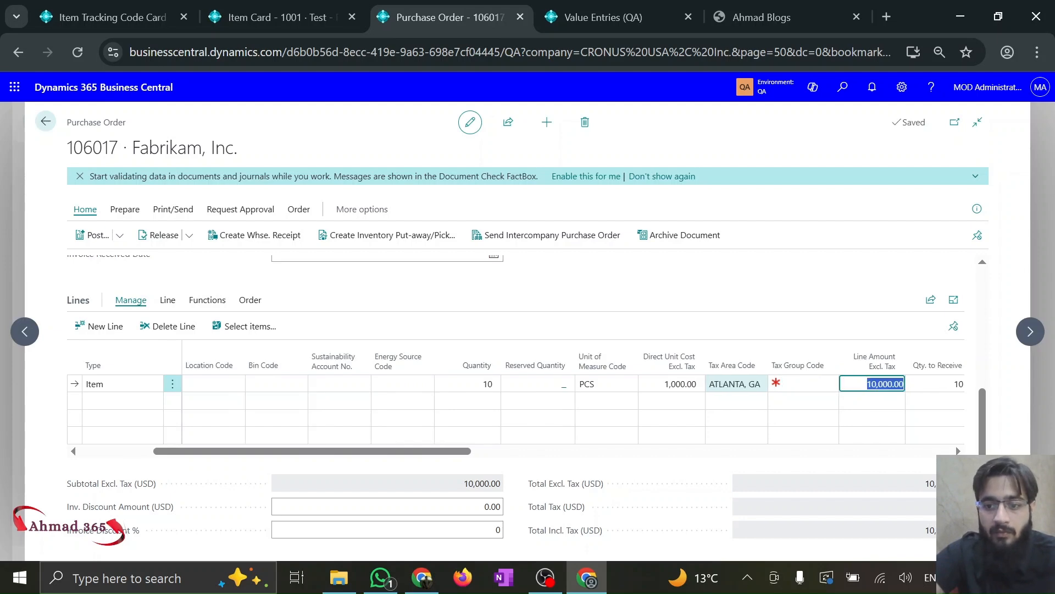
{"action": "type", "text": "fu"}
{"action": "key", "text": "Tab"}
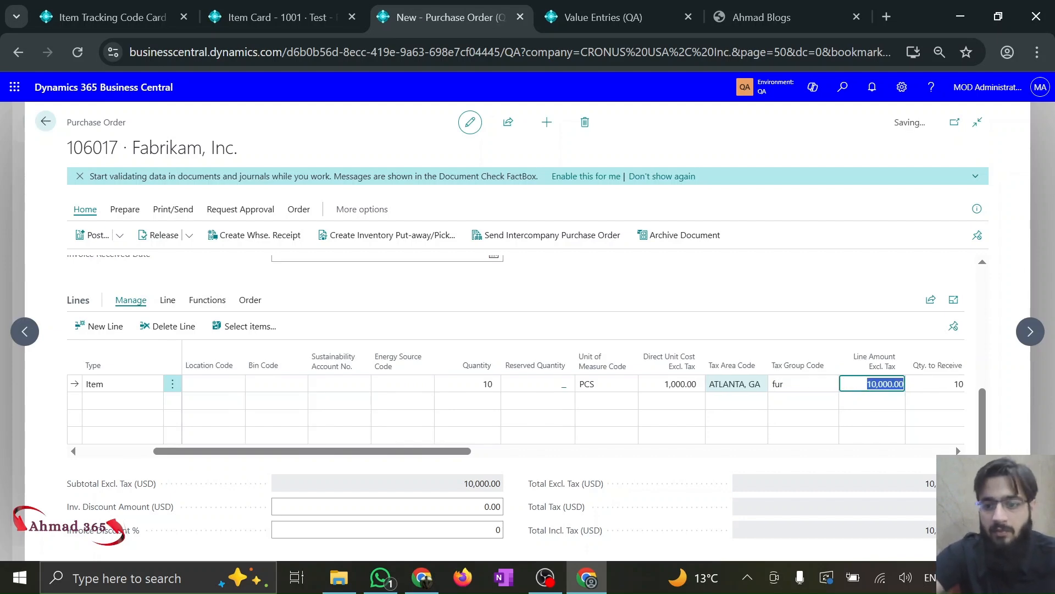
- Set the purchase order's posting date to 11/15/2025
{"action": "left_click", "coordinate": [539, 306]}
{"action": "scroll", "coordinate": [539, 306], "scroll_direction": "up", "scroll_amount": 8}
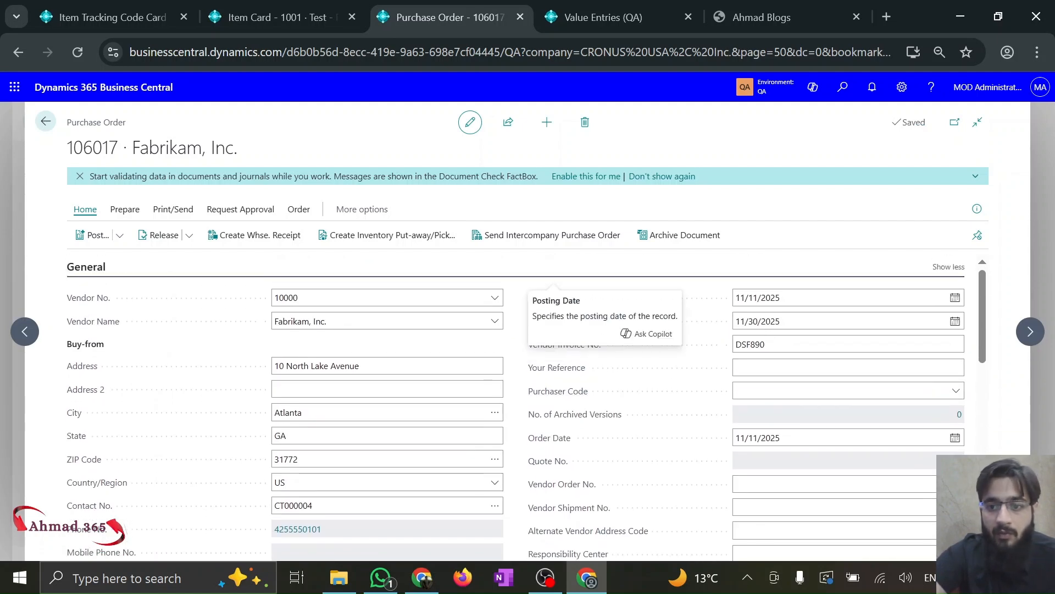
{"action": "left_click", "coordinate": [955, 299]}
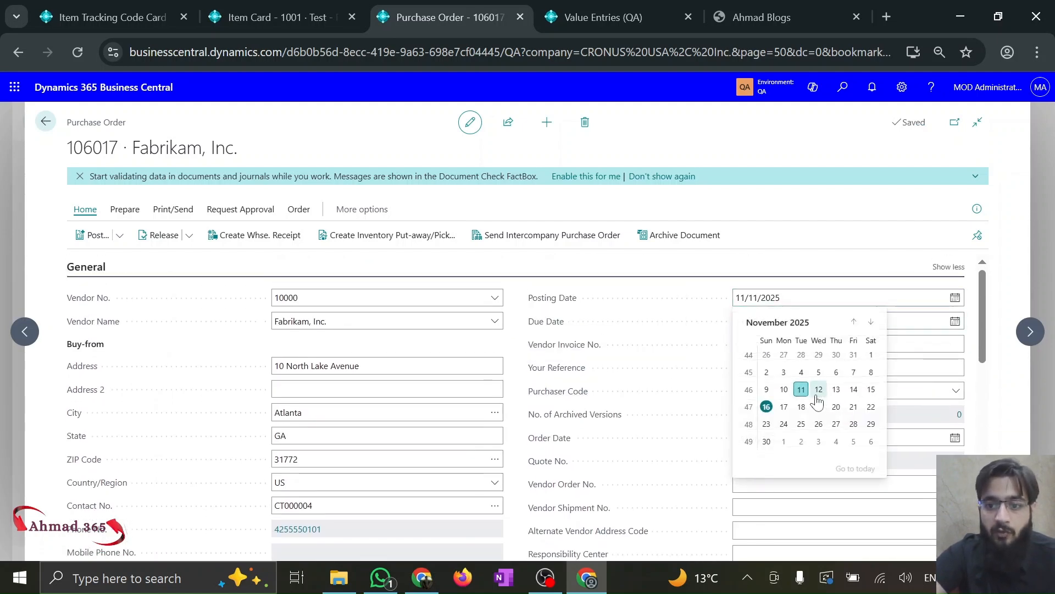
{"action": "left_click", "coordinate": [871, 389]}
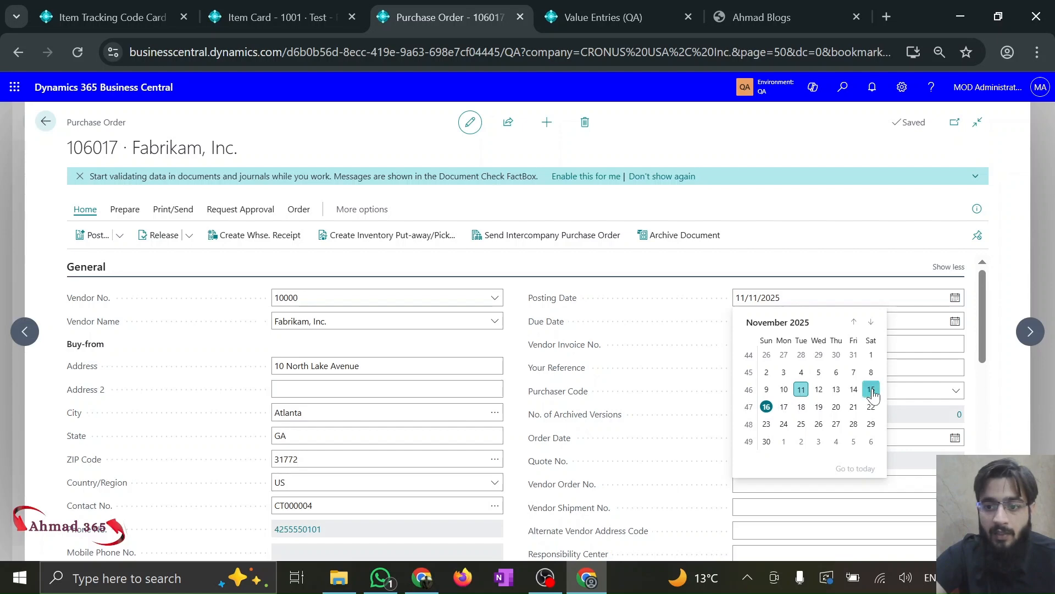
- Set the purchase order's document date to 11/15/2025
{"action": "scroll", "coordinate": [706, 330], "scroll_direction": "down", "scroll_amount": 8}
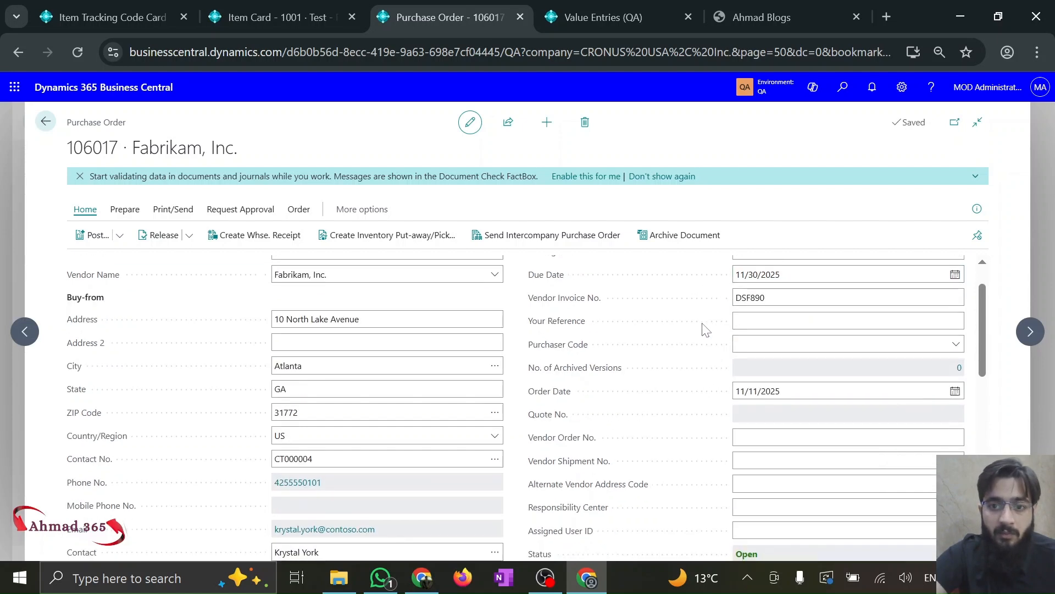
{"action": "scroll", "coordinate": [504, 352], "scroll_direction": "up", "scroll_amount": 1}
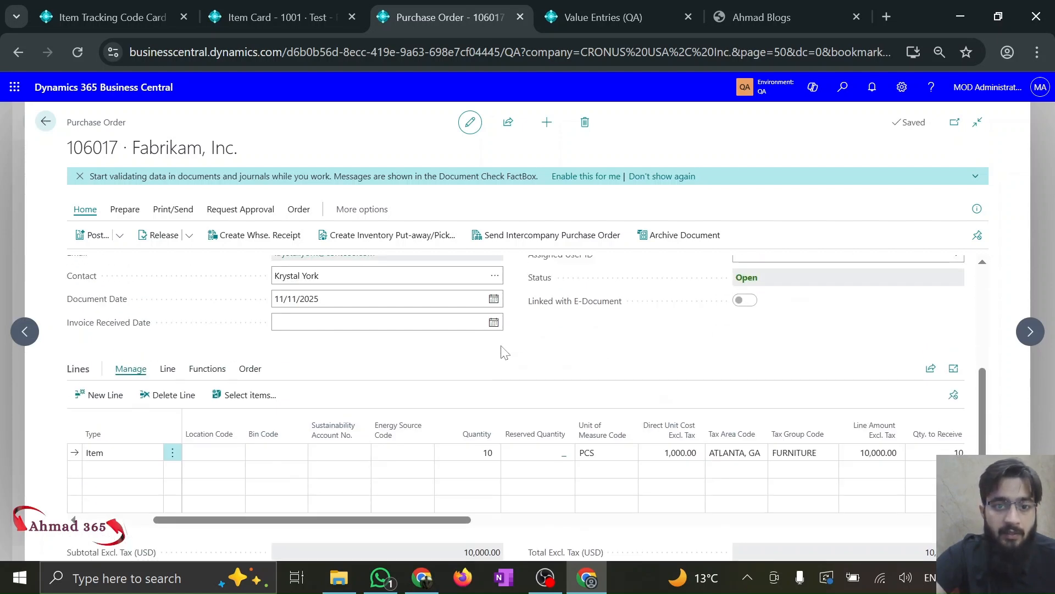
{"action": "left_click", "coordinate": [493, 299]}
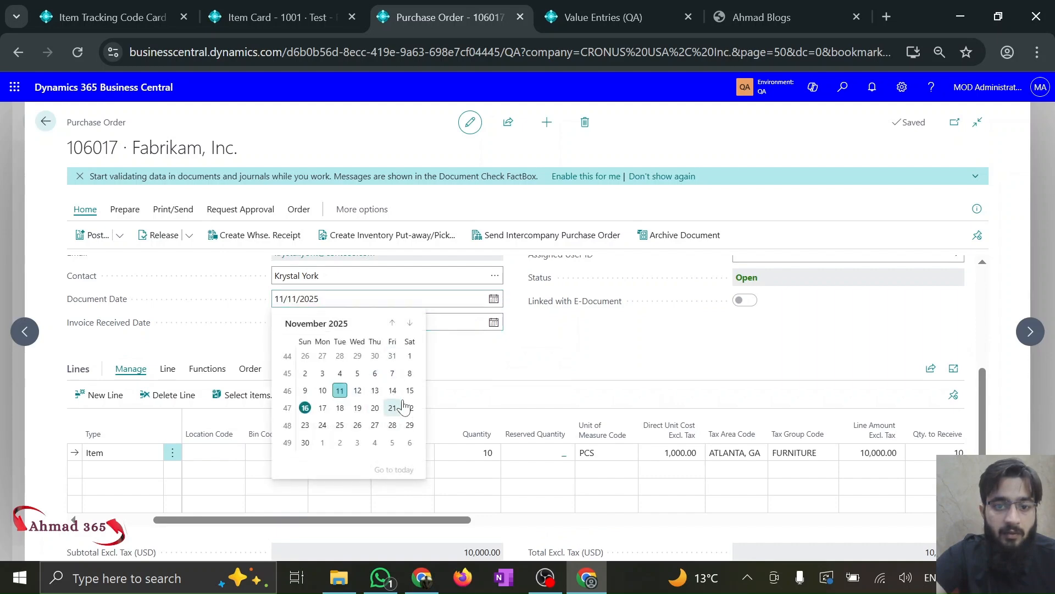
{"action": "left_click", "coordinate": [409, 390]}
- Change the purchase order's posting date to 11/13/2025
{"action": "scroll", "coordinate": [498, 362], "scroll_direction": "up", "scroll_amount": 3}
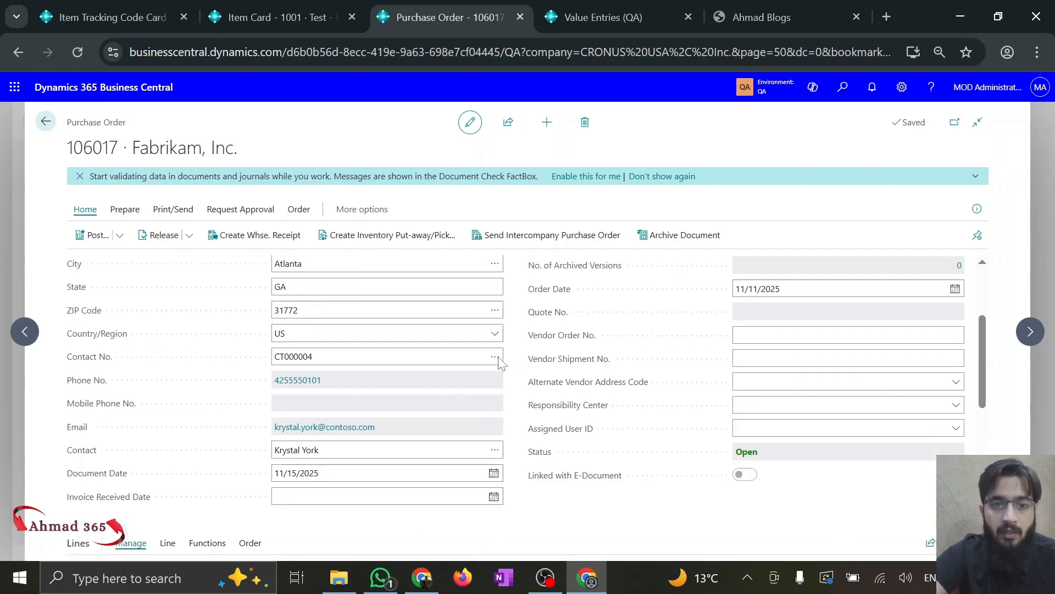
{"action": "scroll", "coordinate": [498, 363], "scroll_direction": "up", "scroll_amount": 4}
{"action": "left_click", "coordinate": [955, 297]}
{"action": "left_click", "coordinate": [758, 298]}
{"action": "key", "text": "Tab"}
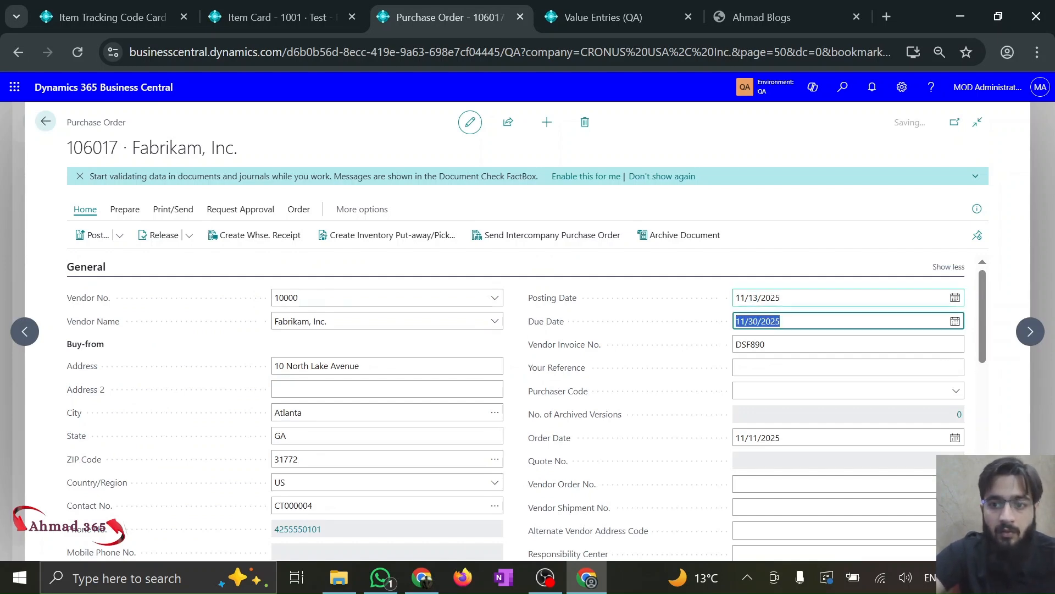
{"action": "left_click", "coordinate": [697, 327]}
- Assign an automatic lot number to the item 1001 purchase line in its item tracking lines, leaving the expiration date blank
{"action": "scroll", "coordinate": [697, 328], "scroll_direction": "down", "scroll_amount": 2}
{"action": "scroll", "coordinate": [698, 328], "scroll_direction": "down", "scroll_amount": 5}
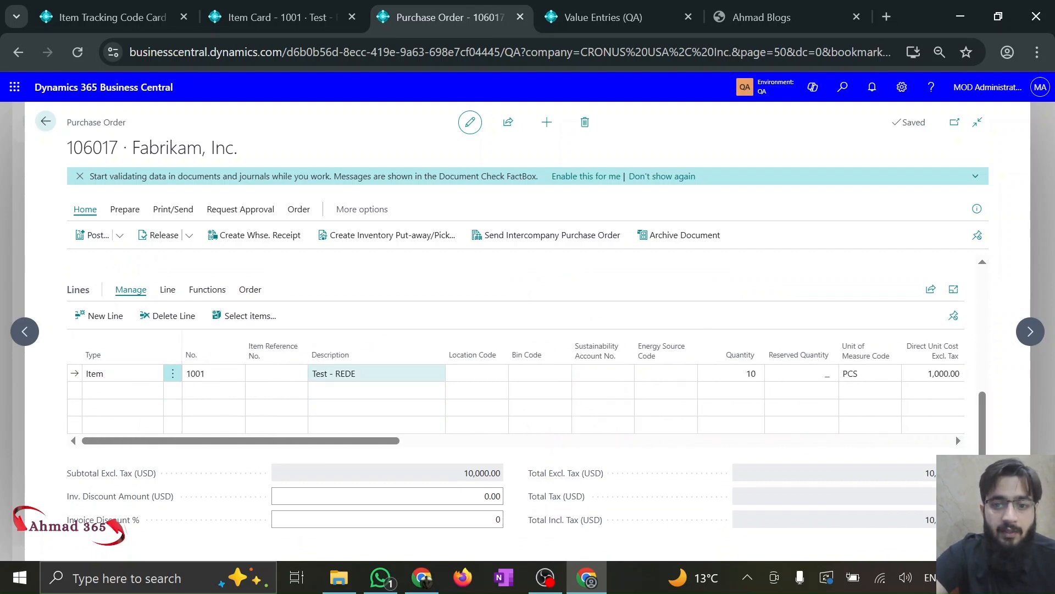
{"action": "left_click", "coordinate": [164, 289]}
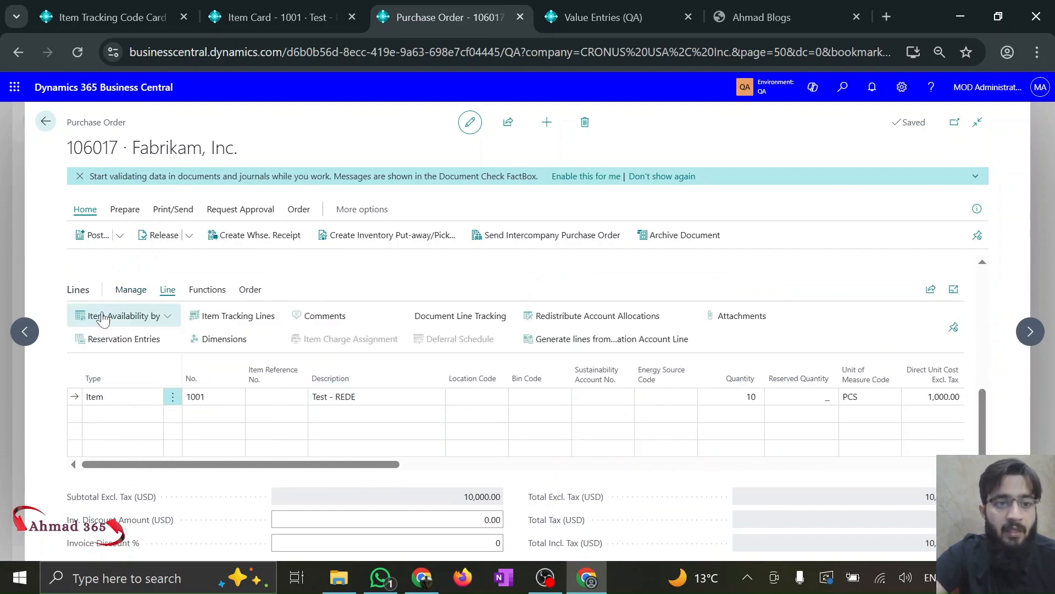
{"action": "left_click", "coordinate": [250, 326]}
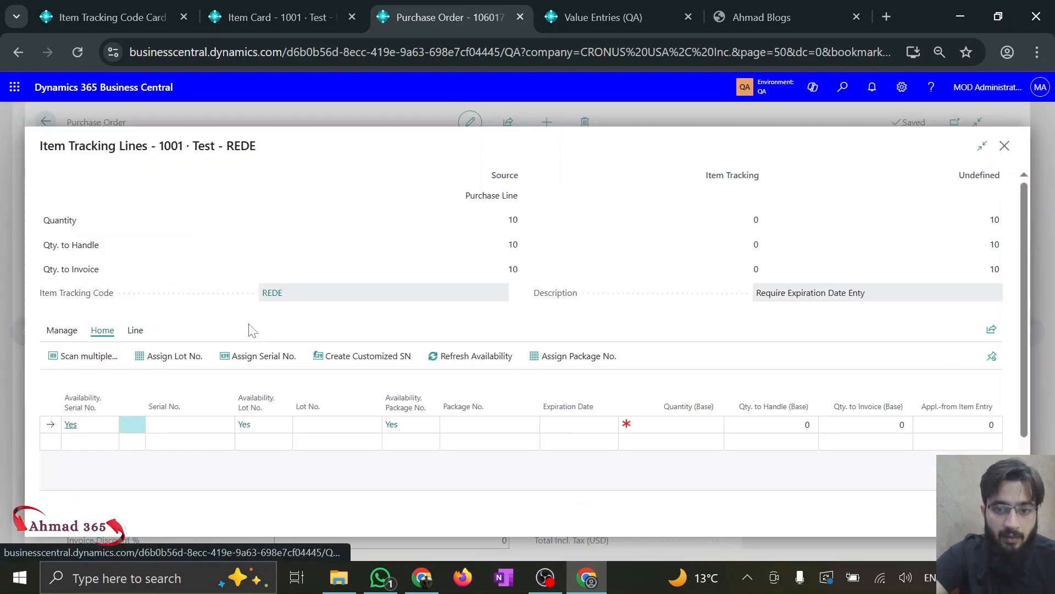
{"action": "left_click", "coordinate": [172, 363]}
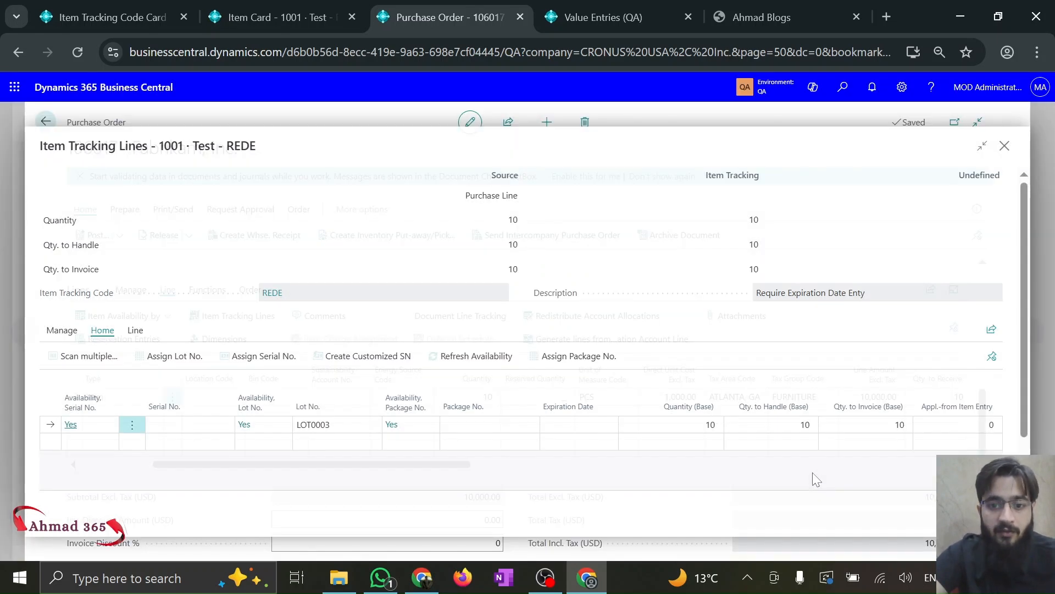
{"action": "key", "text": "Escape"}
- Try to preview the posting of the purchase order without an expiration date on the lot
{"action": "left_click", "coordinate": [119, 235]}
{"action": "left_click", "coordinate": [127, 284]}
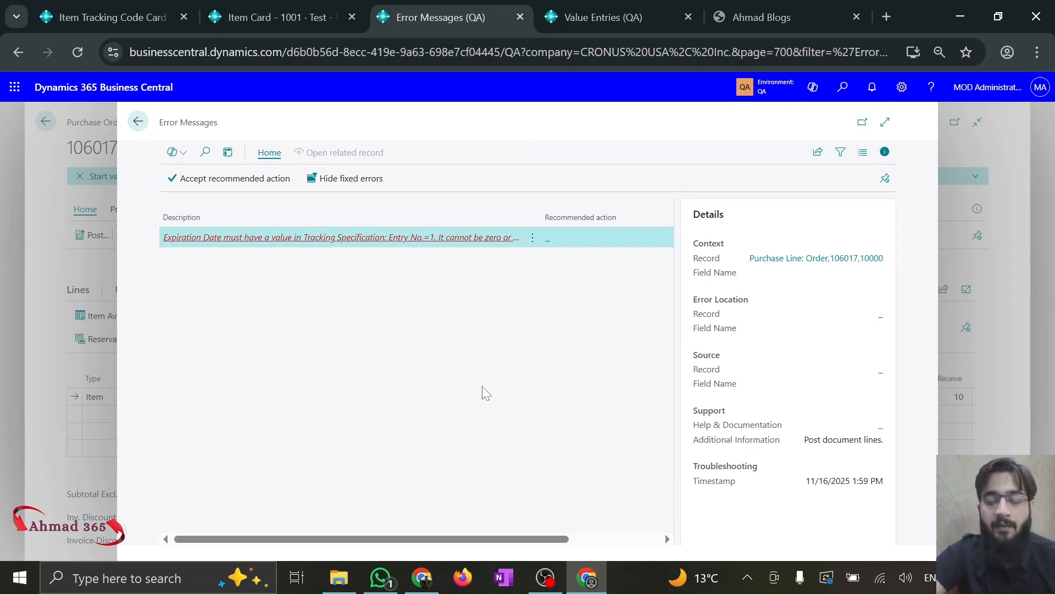
{"action": "left_click", "coordinate": [138, 125]}
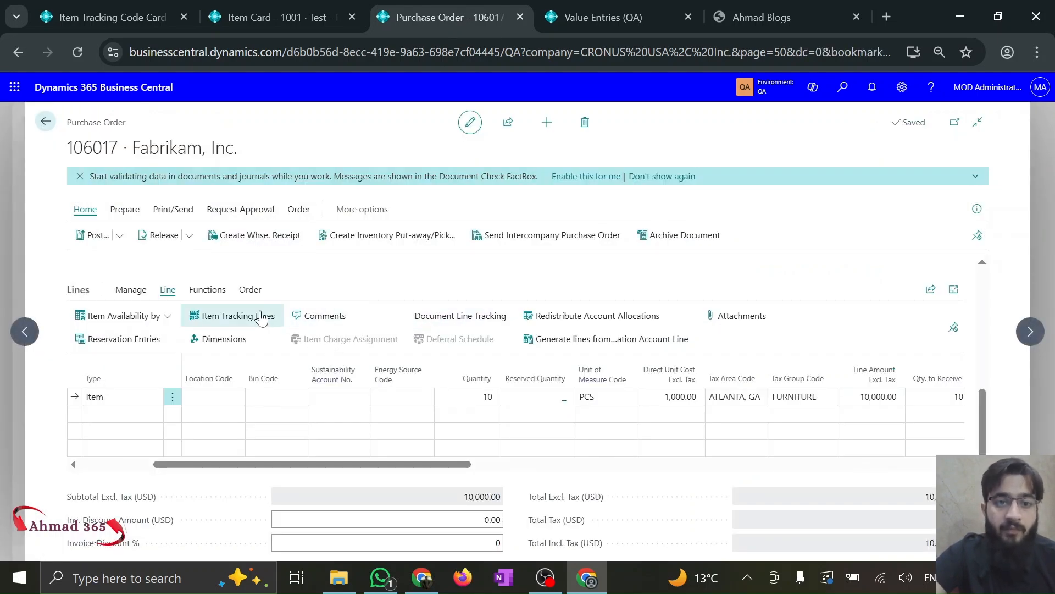
- Check the Expiration Calculation on the item 1001 card and set the purchase line lot's expiration date to 11/30/2025
{"action": "left_click", "coordinate": [263, 317]}
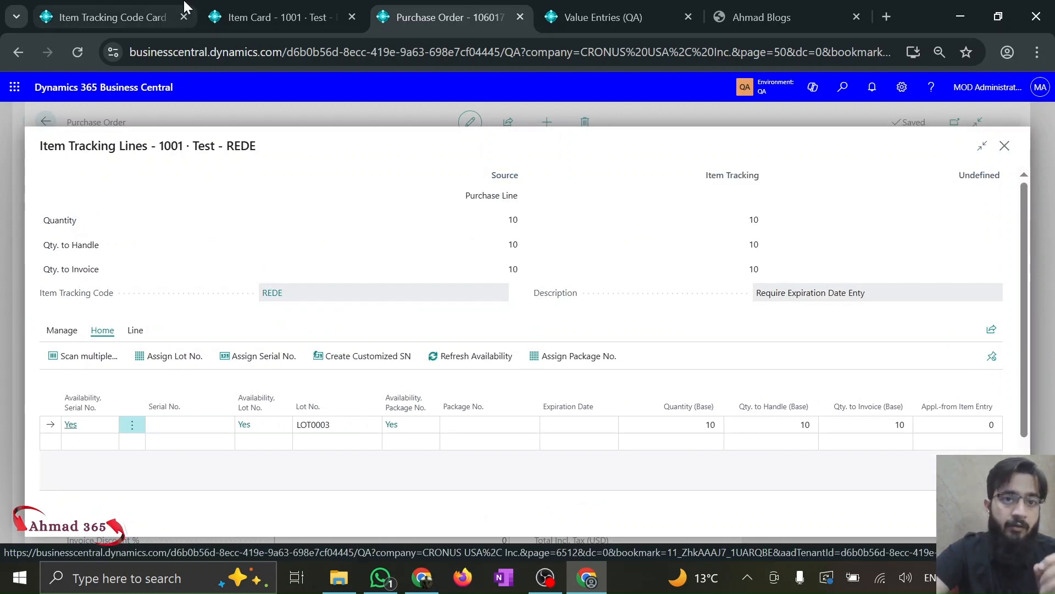
{"action": "left_click", "coordinate": [276, 7]}
{"action": "left_click", "coordinate": [583, 478]}
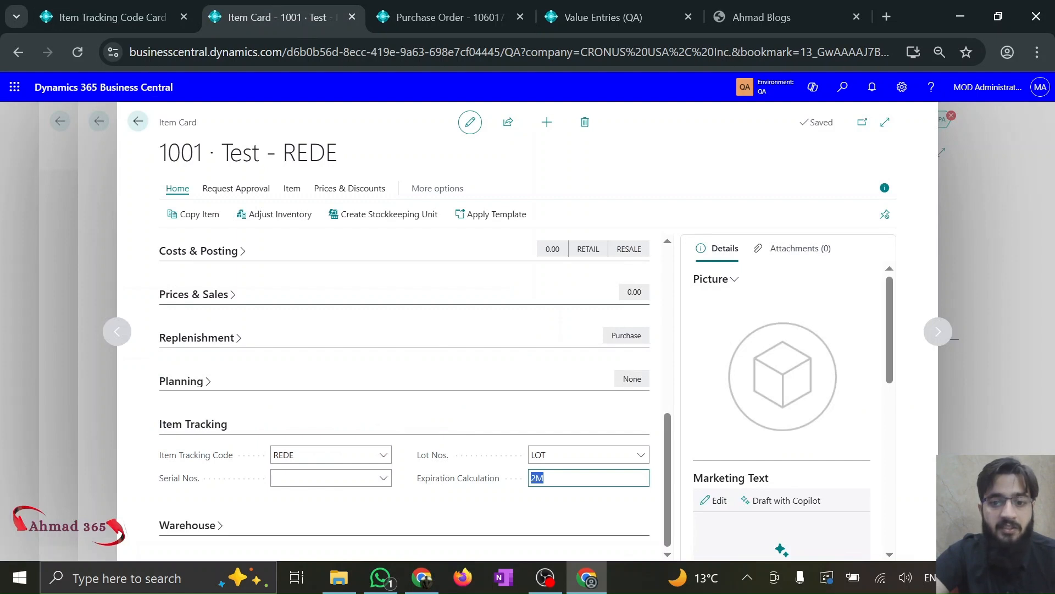
{"action": "left_click", "coordinate": [456, 7]}
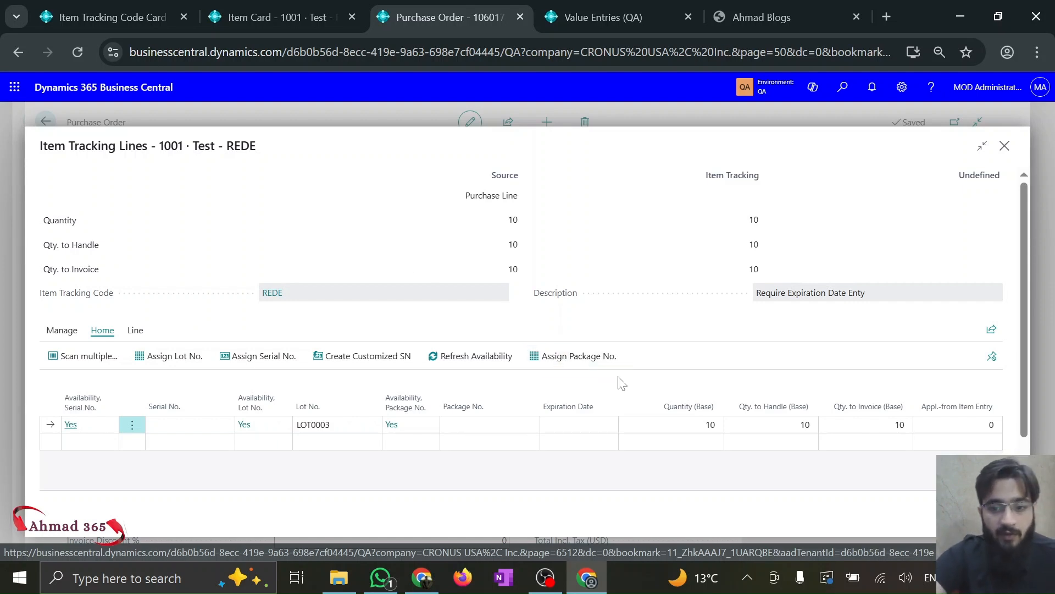
{"action": "left_click", "coordinate": [599, 424]}
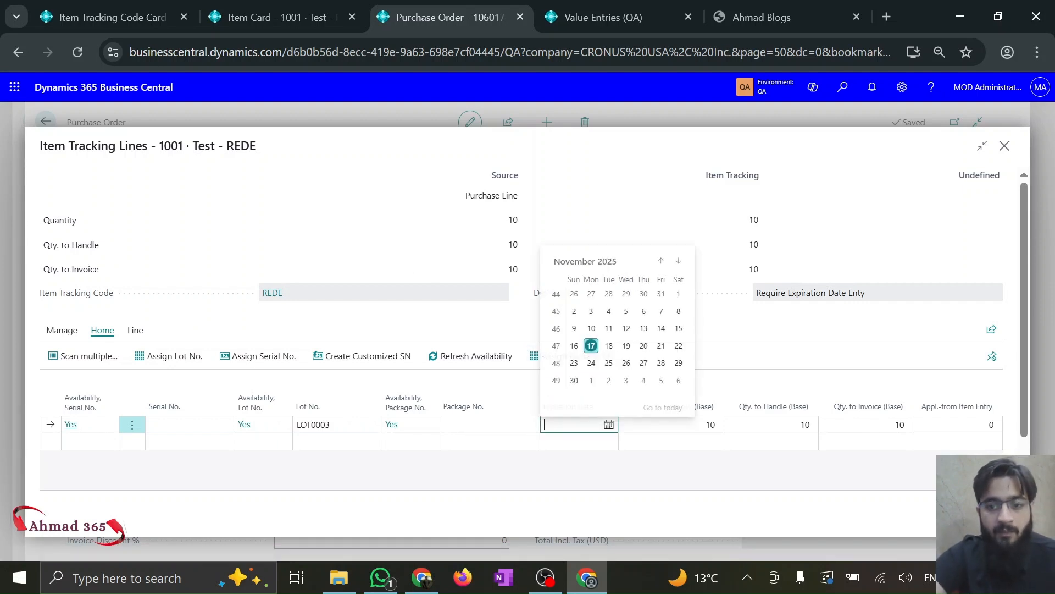
{"action": "left_click", "coordinate": [574, 380]}
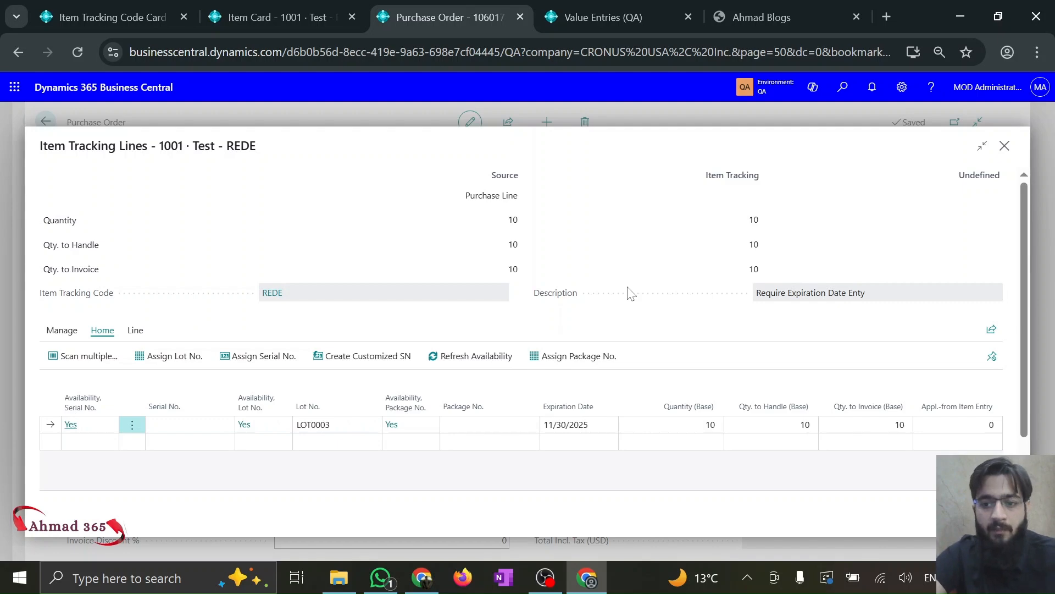
{"action": "key", "text": "Escape"}
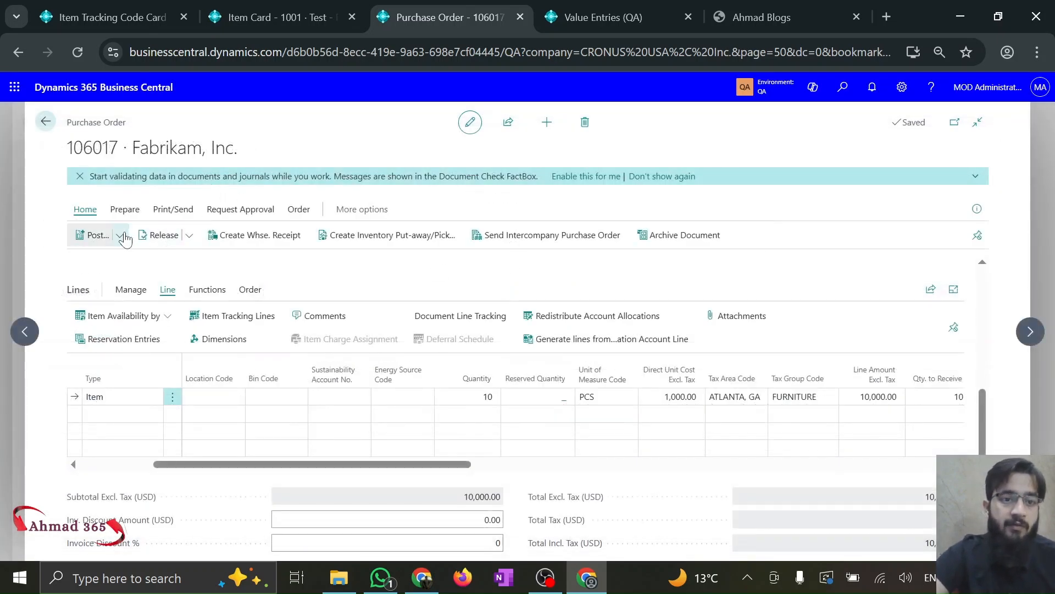
- Preview the purchase order posting and examine the expiration date and lot number in the item ledger entry
{"action": "left_click", "coordinate": [123, 237]}
{"action": "left_click", "coordinate": [124, 276]}
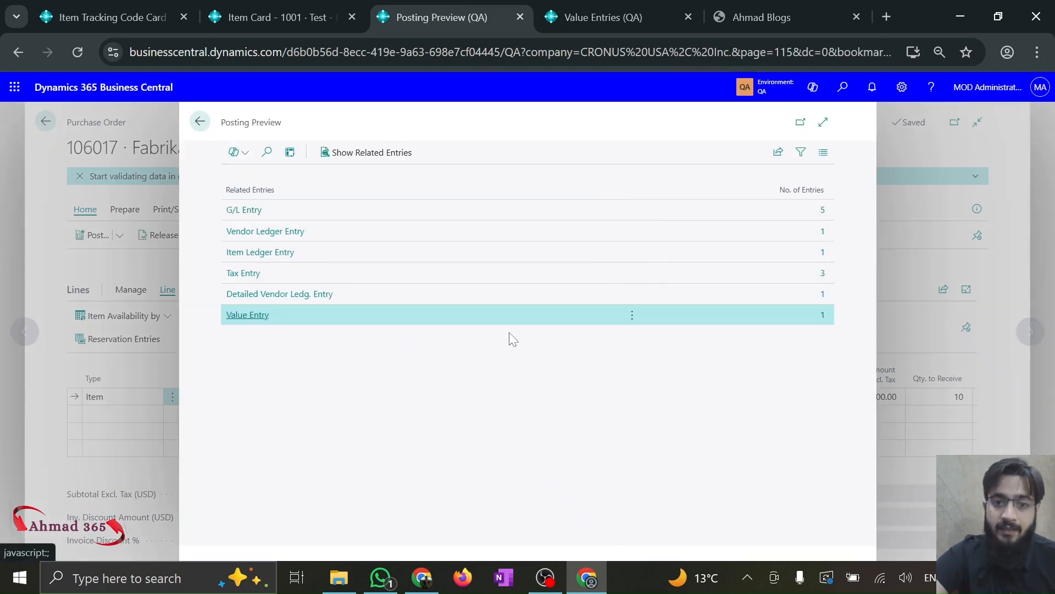
{"action": "left_click", "coordinate": [239, 254]}
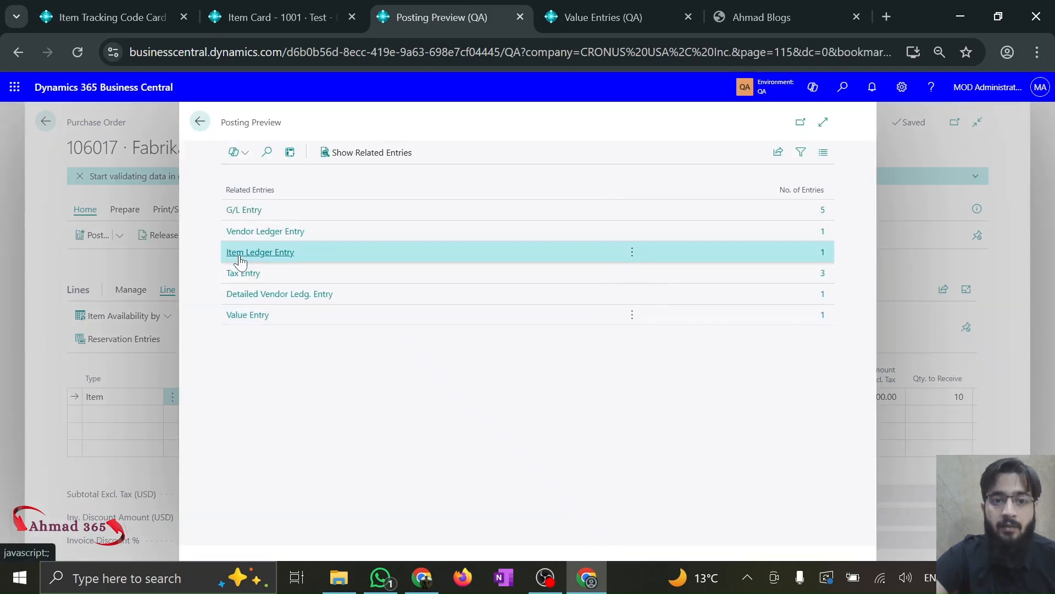
{"action": "left_click", "coordinate": [240, 253]}
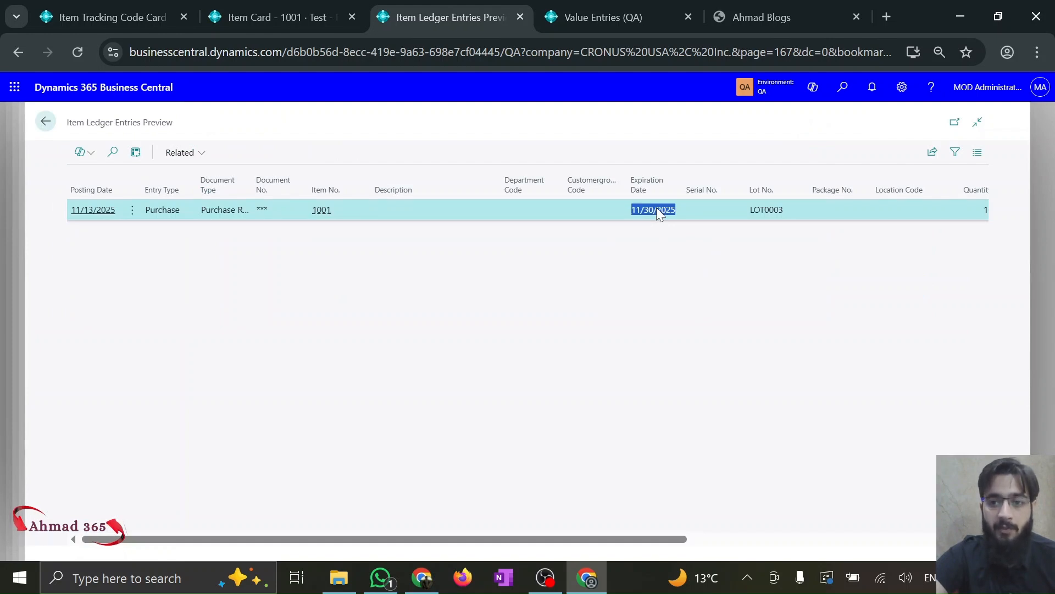
{"action": "left_click", "coordinate": [605, 332]}
{"action": "left_click", "coordinate": [47, 122]}
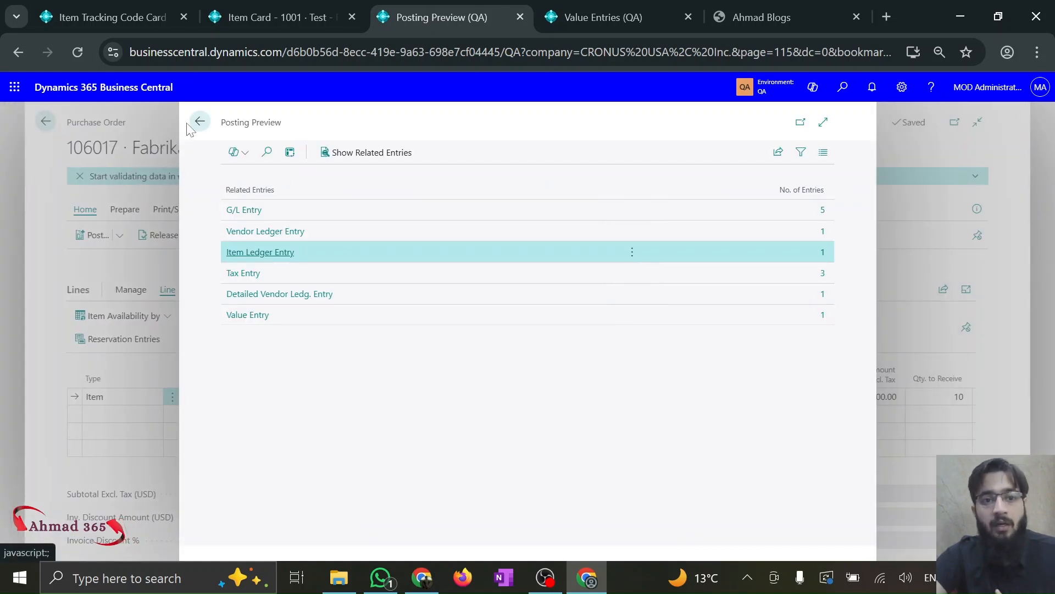
{"action": "left_click", "coordinate": [201, 122]}
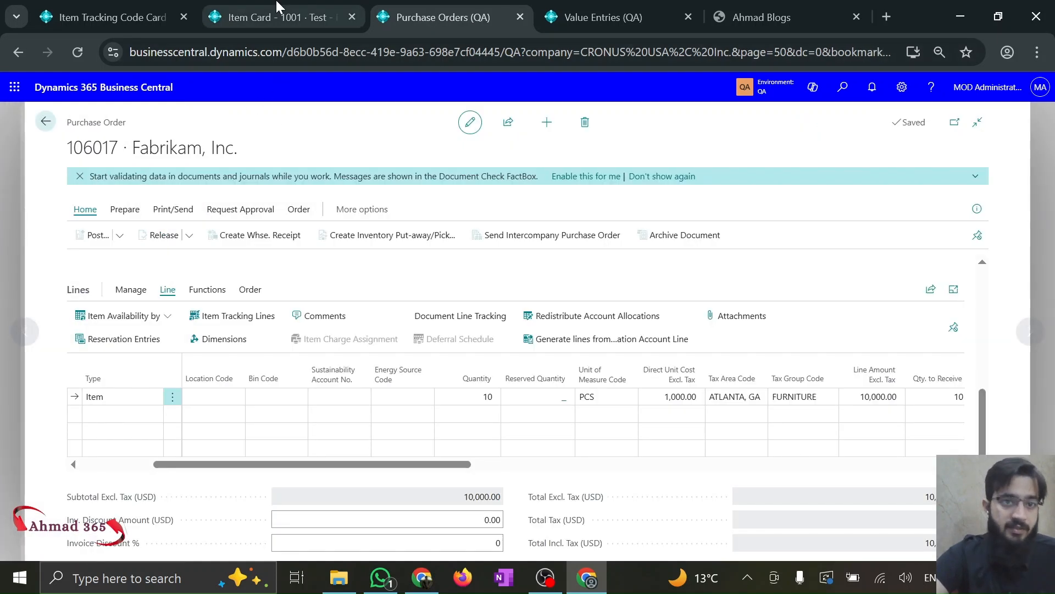
- Review the Require Expiration Date Entry description on the REDE item tracking code and enable Strict Expiration Posting
{"action": "left_click", "coordinate": [279, 12]}
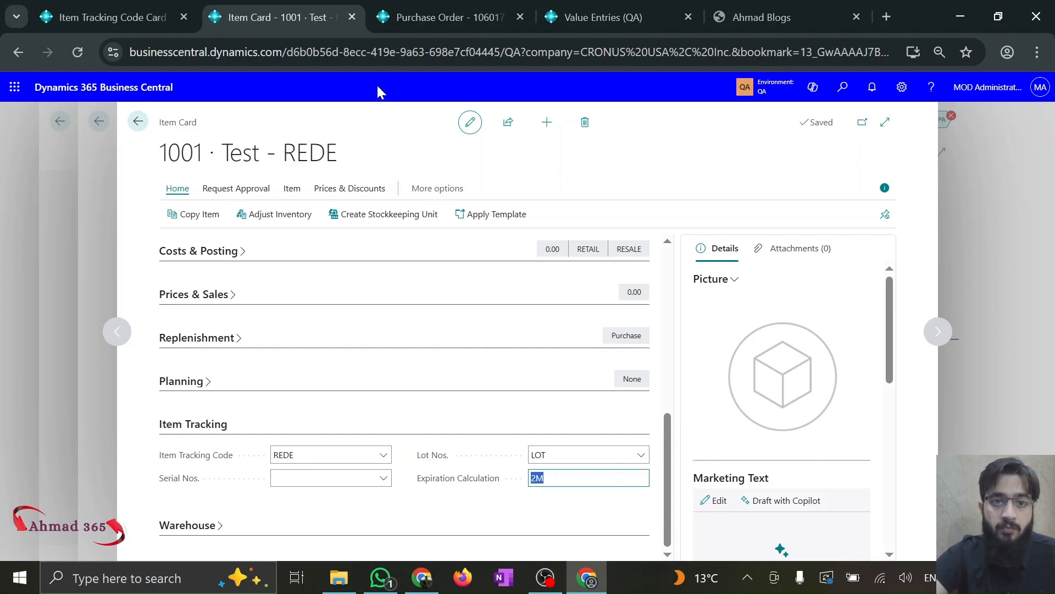
{"action": "left_click", "coordinate": [151, 7]}
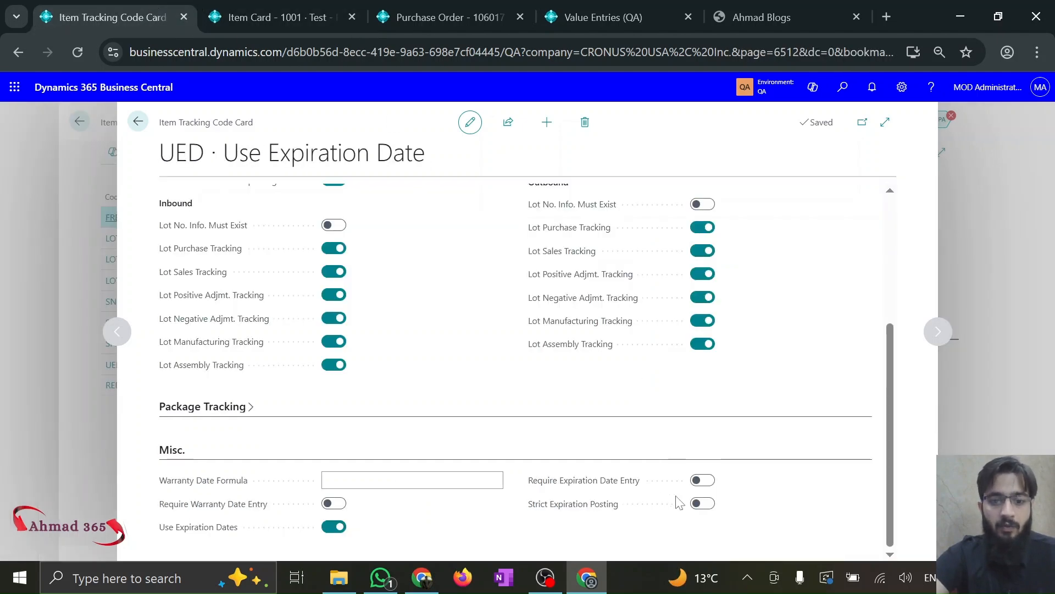
{"action": "key", "text": "Escape"}
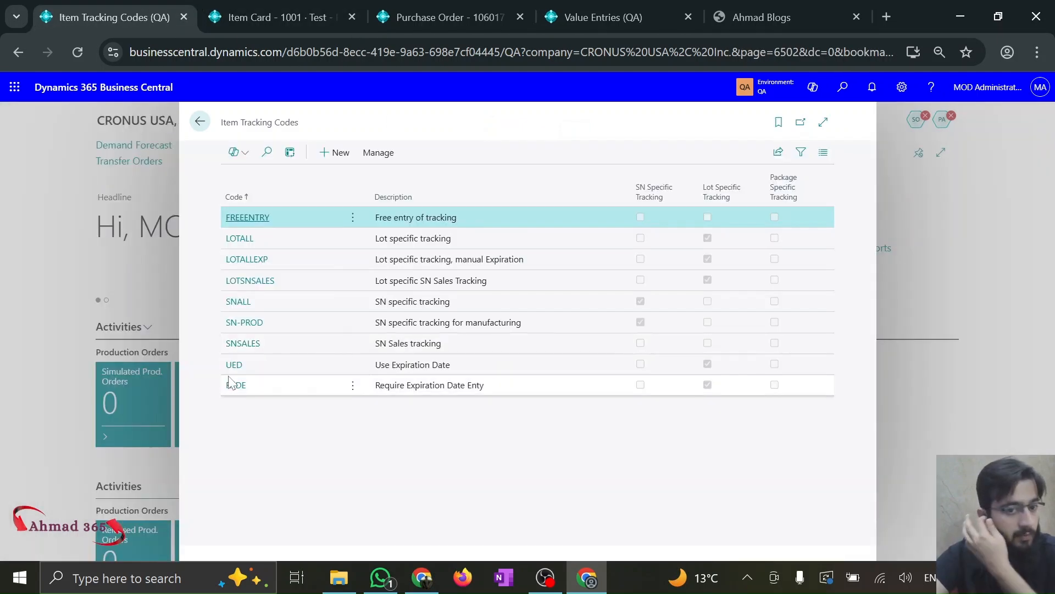
{"action": "left_click", "coordinate": [236, 386]}
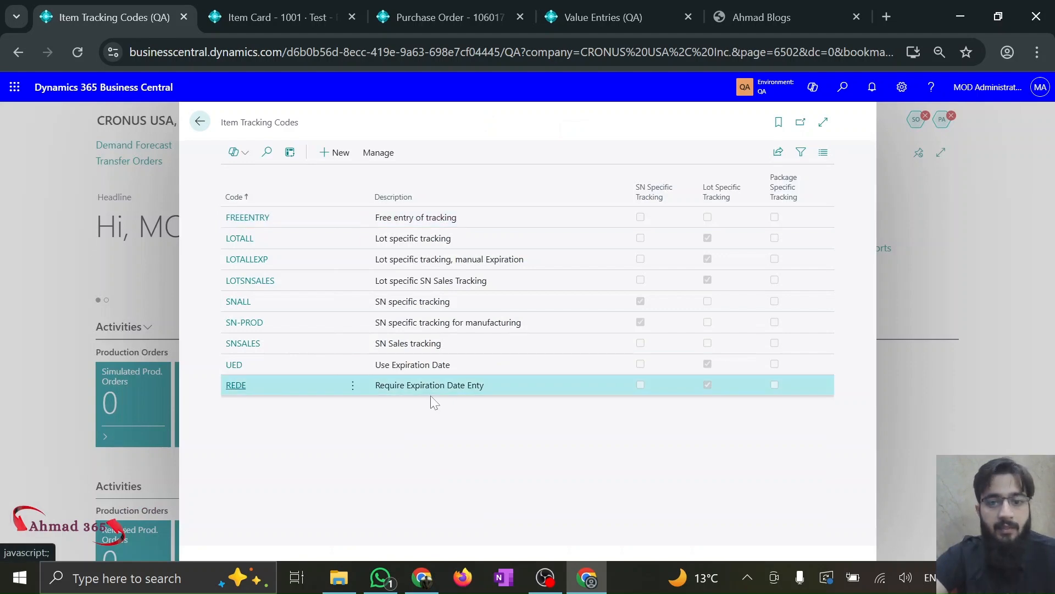
{"action": "scroll", "coordinate": [517, 358], "scroll_direction": "down", "scroll_amount": 5}
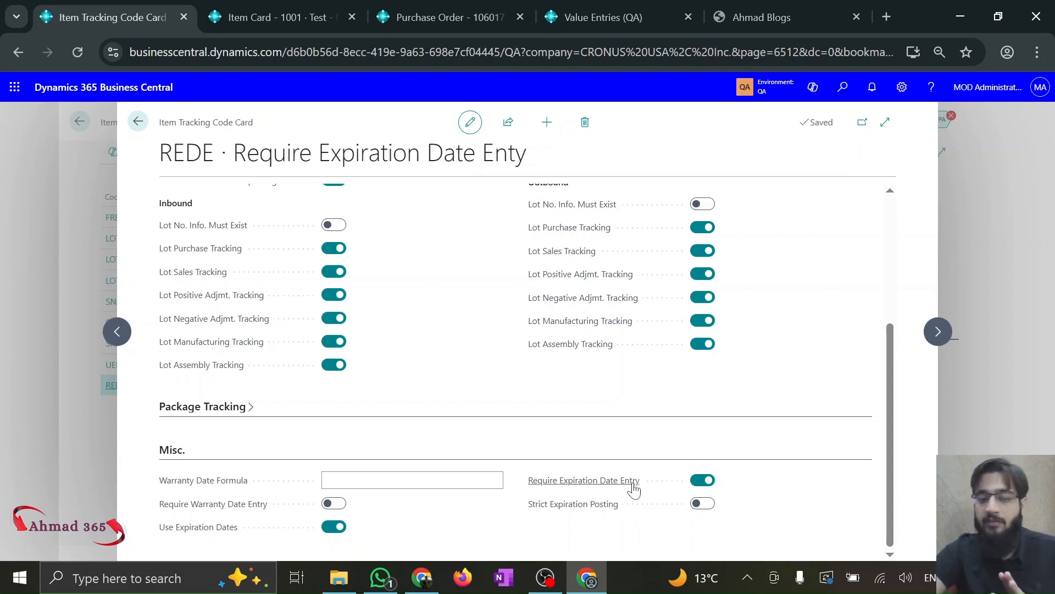
{"action": "mouse_move", "coordinate": [634, 485]}
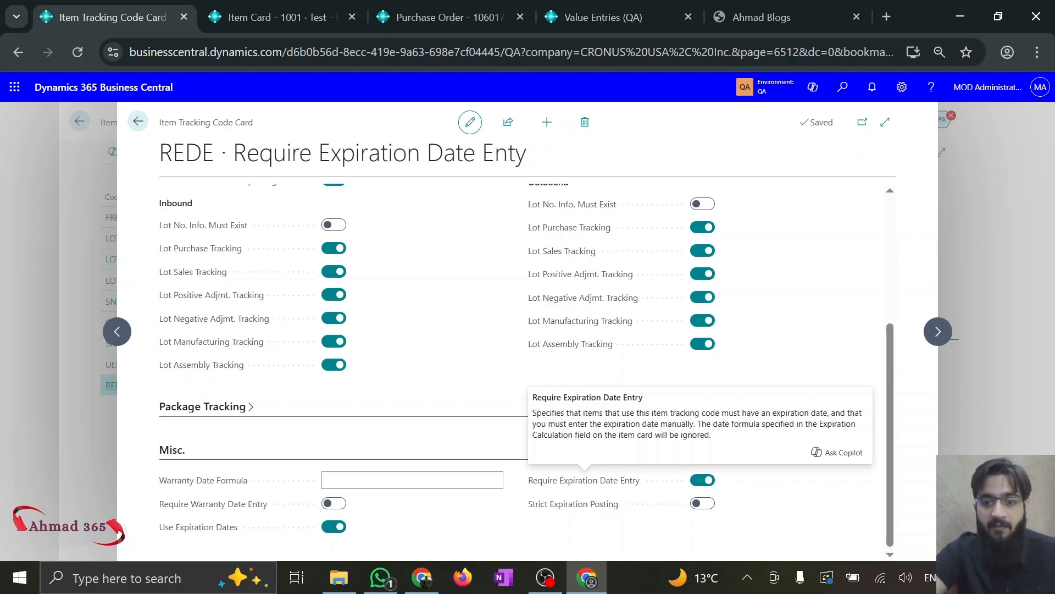
{"action": "left_click_drag", "start_coordinate": [565, 413], "coordinate": [757, 438]}
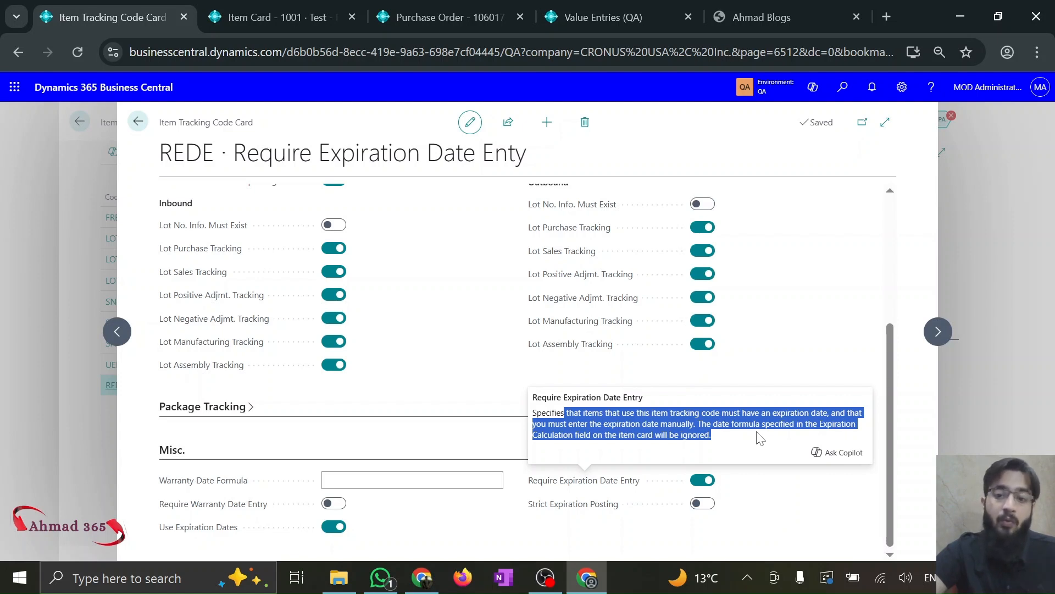
{"action": "left_click", "coordinate": [760, 438]}
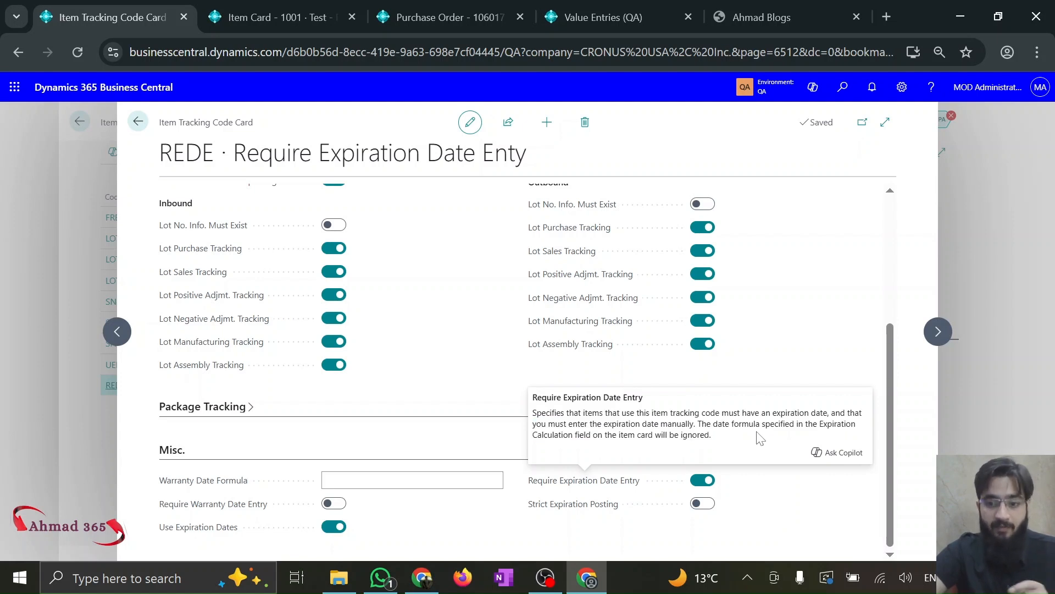
{"action": "left_click", "coordinate": [703, 504]}
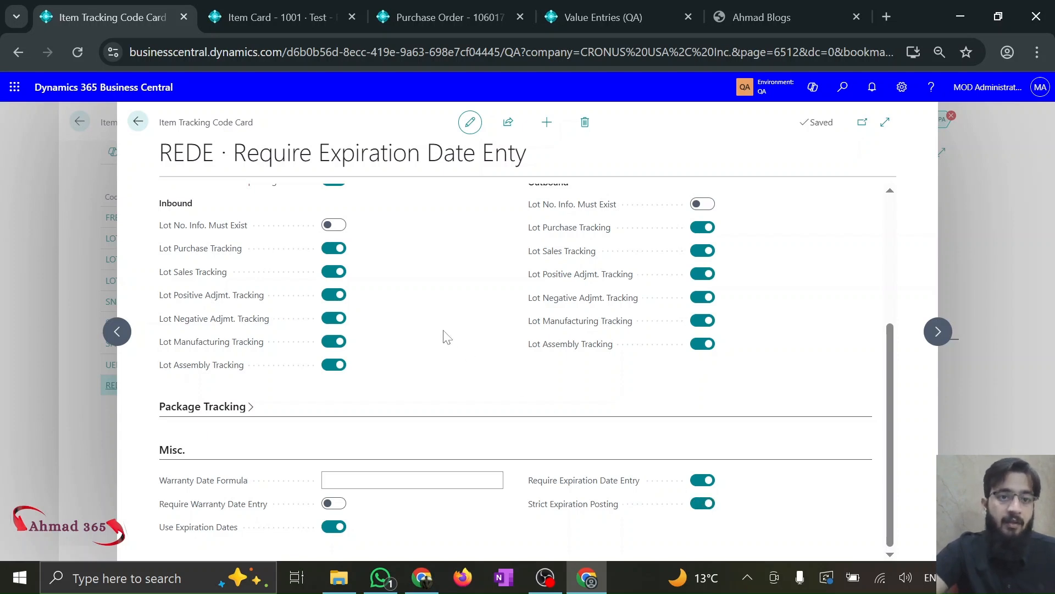
- Post the purchase order with the Receive and Invoice option, without opening the posted invoice
{"action": "left_click", "coordinate": [409, 8]}
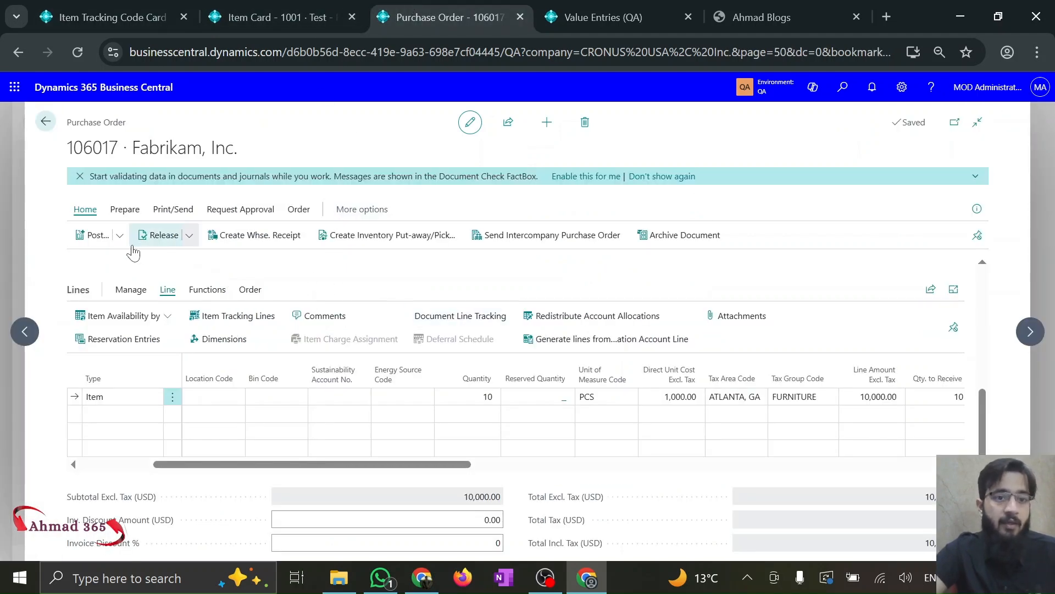
{"action": "left_click", "coordinate": [90, 235]}
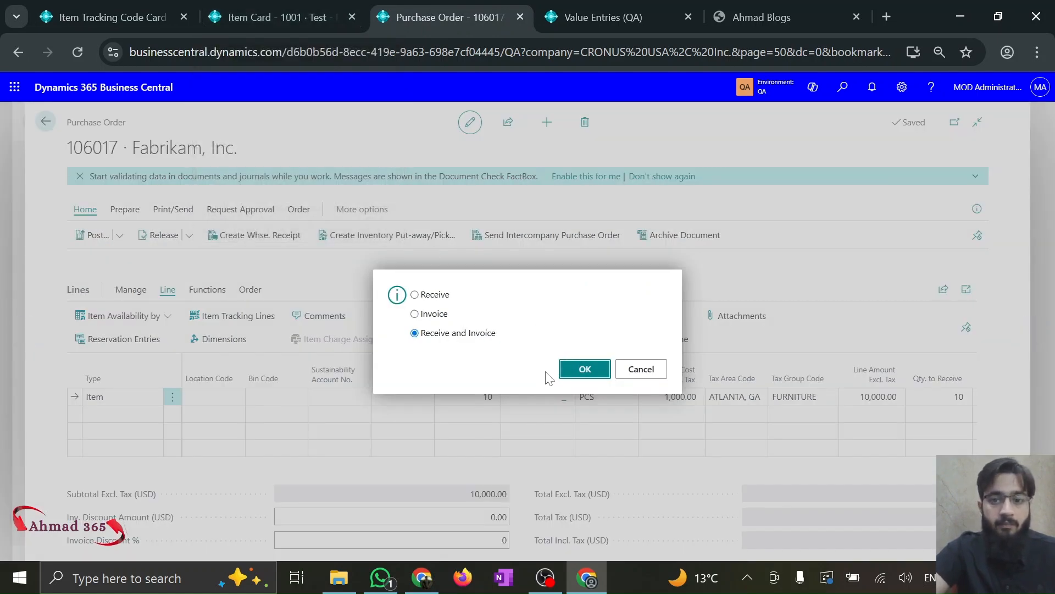
{"action": "left_click", "coordinate": [584, 370]}
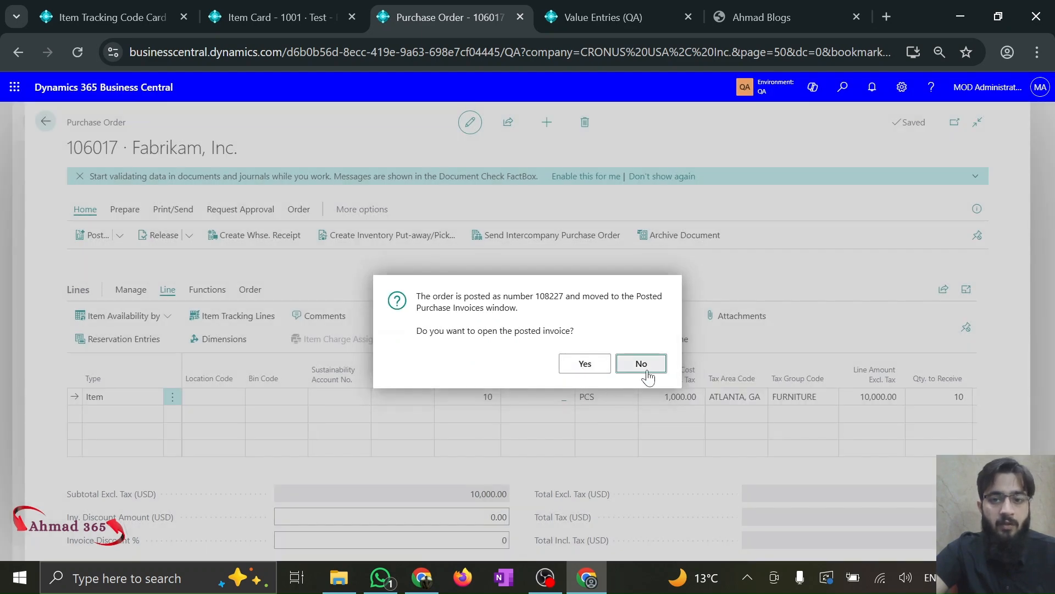
{"action": "left_click", "coordinate": [641, 364]}
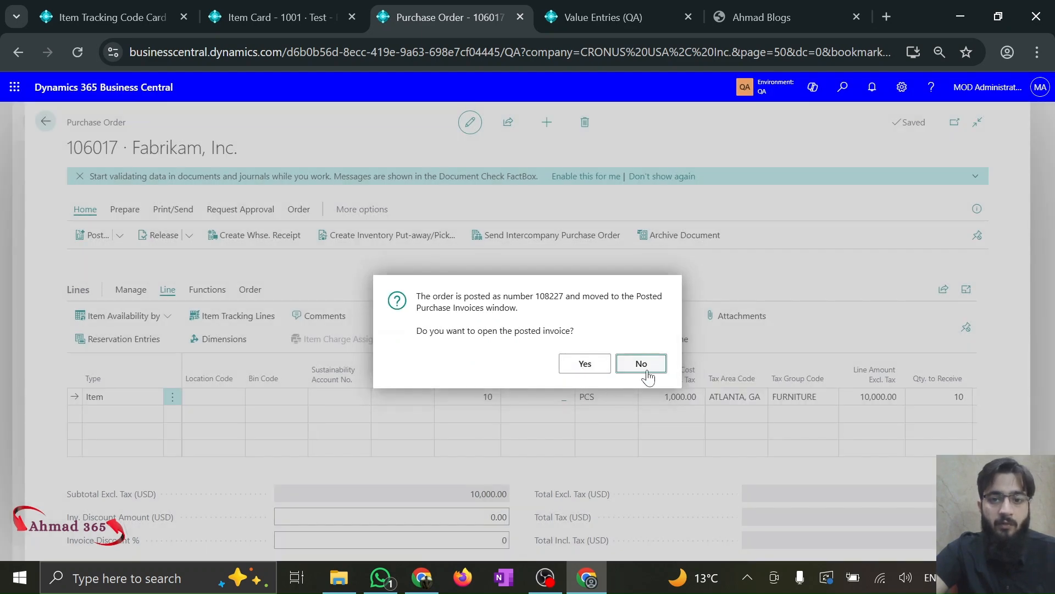
- Find the Sales Orders list and create a new sales order for customer Adatum Corporation
{"action": "left_click", "coordinate": [844, 88]}
{"action": "type", "text": "Sales order"}
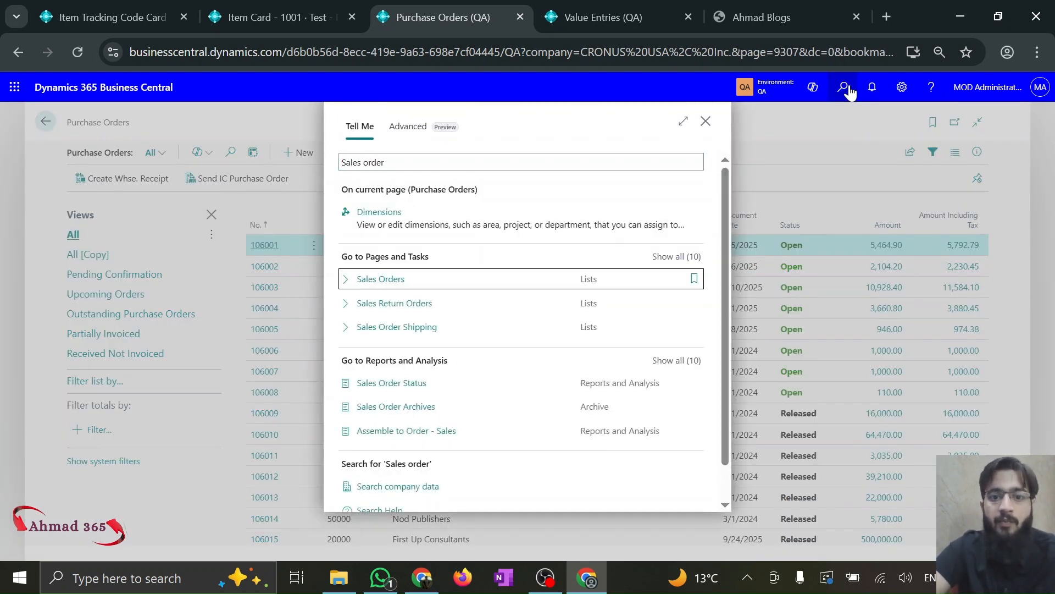
{"action": "key", "text": "Return"}
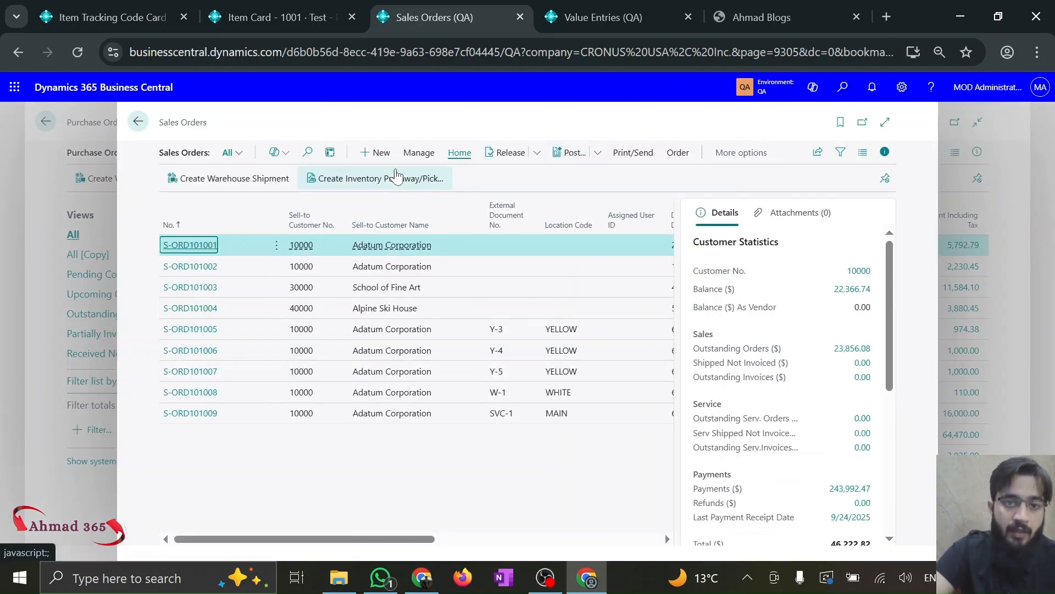
{"action": "left_click", "coordinate": [366, 155]}
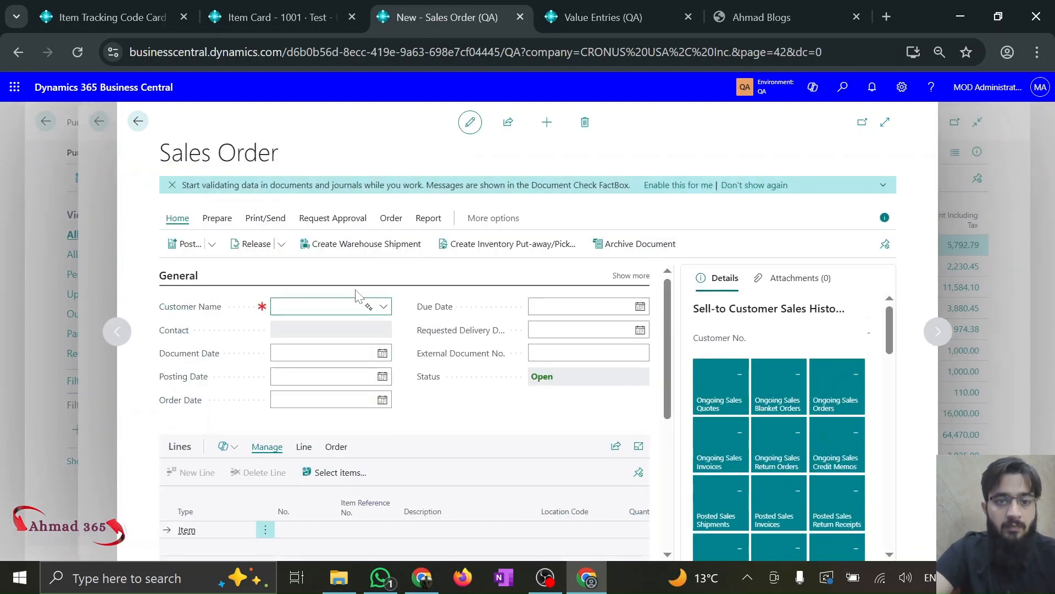
{"action": "key", "text": "alt+Down"}
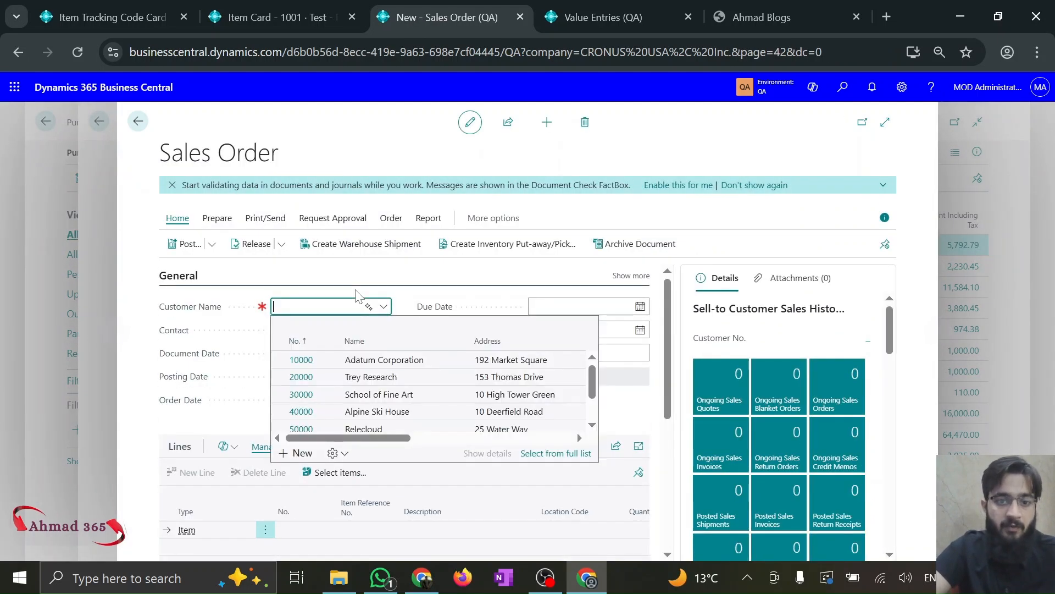
{"action": "key", "text": "Down"}
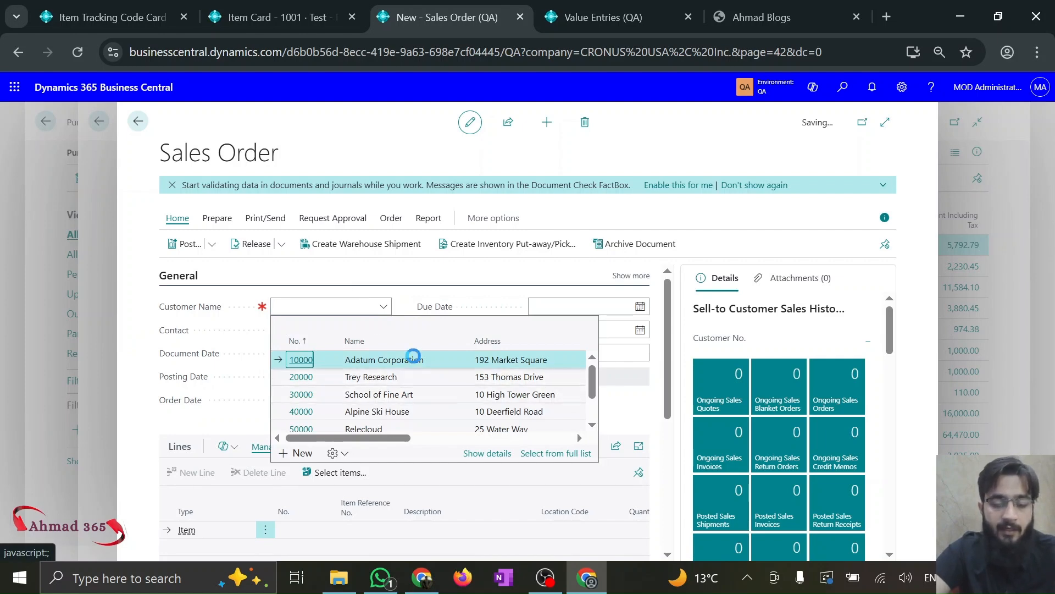
{"action": "left_click", "coordinate": [412, 359]}
- Add a sales line for item 1001 with a quantity of 5, leaving the location code blank
{"action": "scroll", "coordinate": [405, 384], "scroll_direction": "down", "scroll_amount": 1}
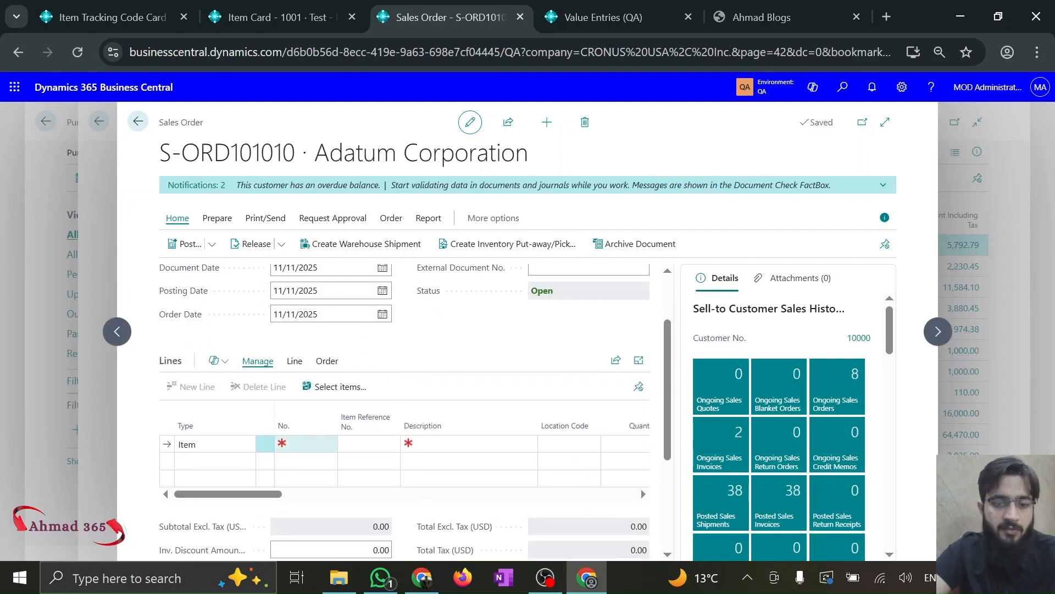
{"action": "type", "text": "1001"}
{"action": "key", "text": "Return"}
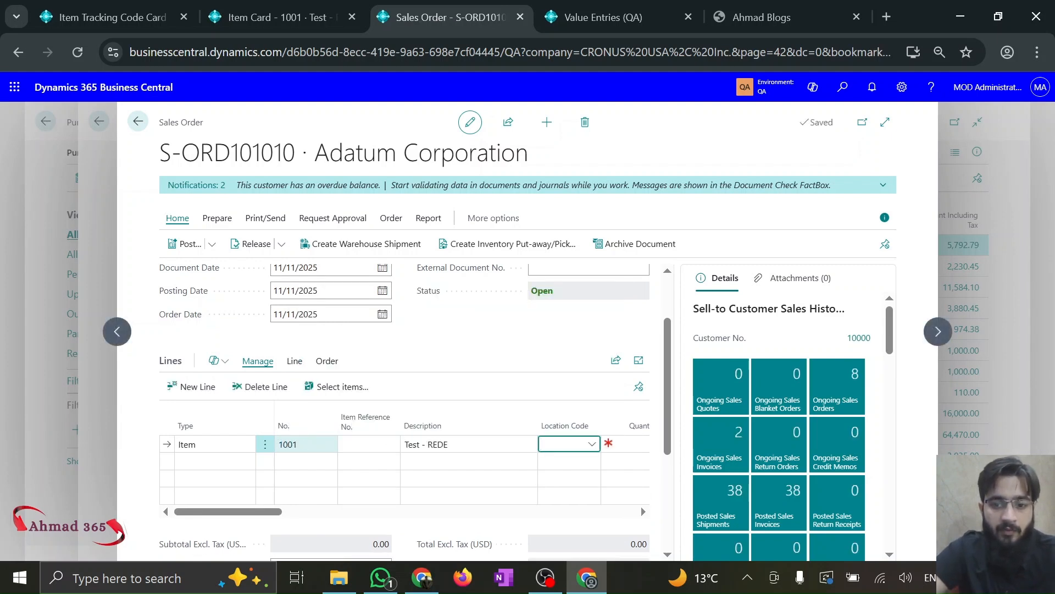
{"action": "key", "text": "Return"}
{"action": "type", "text": "5"}
{"action": "key", "text": "Return"}
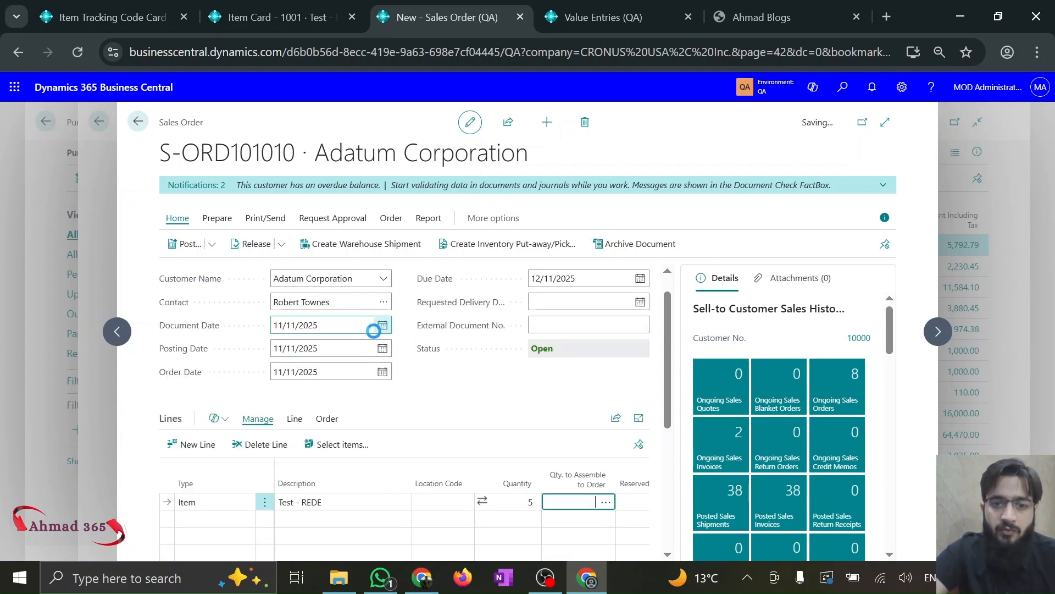
- Set the sales order's document date, posting date and order date to 12/5/2025
{"action": "left_click", "coordinate": [376, 329]}
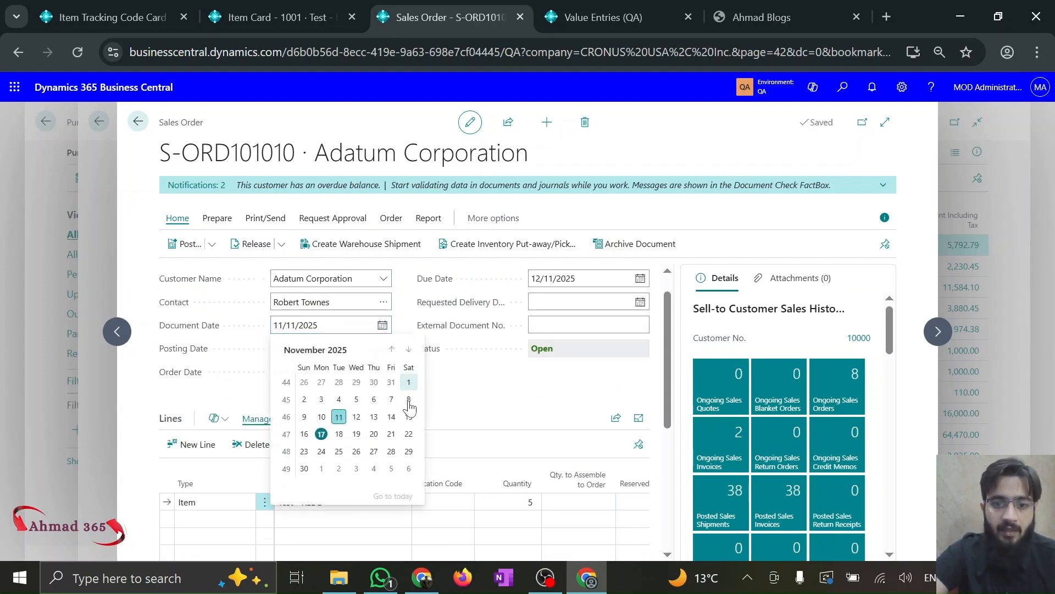
{"action": "left_click", "coordinate": [391, 468]}
{"action": "key", "text": "Tab"}
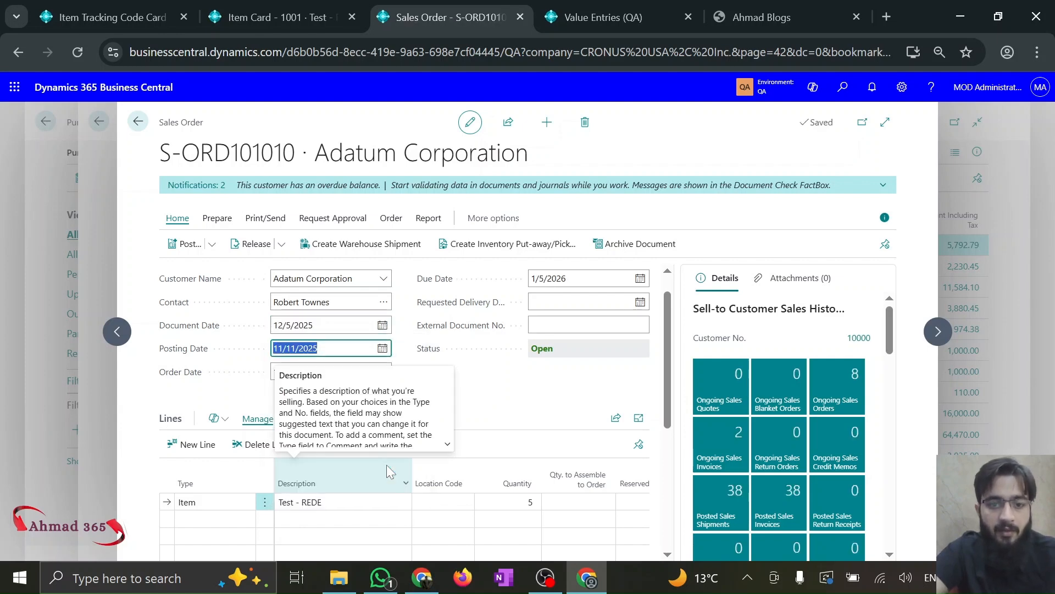
{"action": "key", "text": "Tab"}
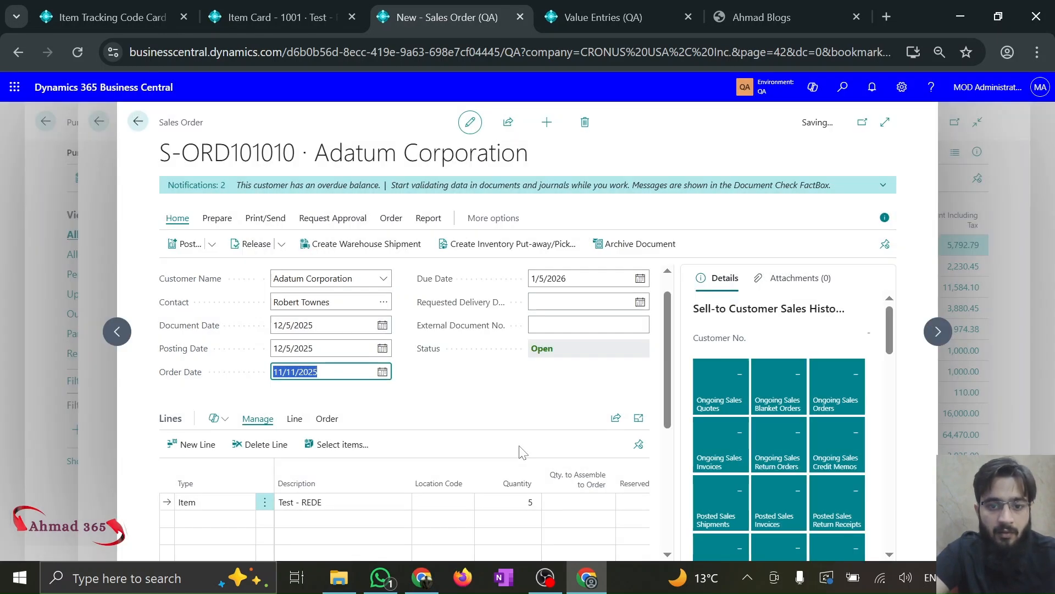
{"action": "left_click", "coordinate": [464, 383]}
{"action": "left_click", "coordinate": [341, 372]}
{"action": "type", "text": "12/5/2025"}
{"action": "key", "text": "Tab"}
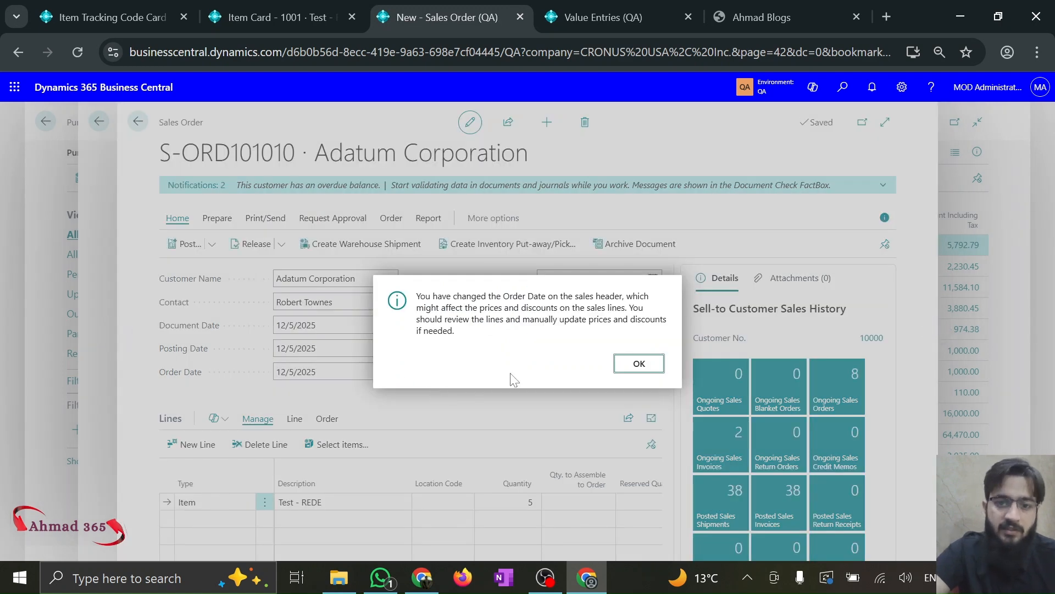
{"action": "left_click", "coordinate": [638, 363]}
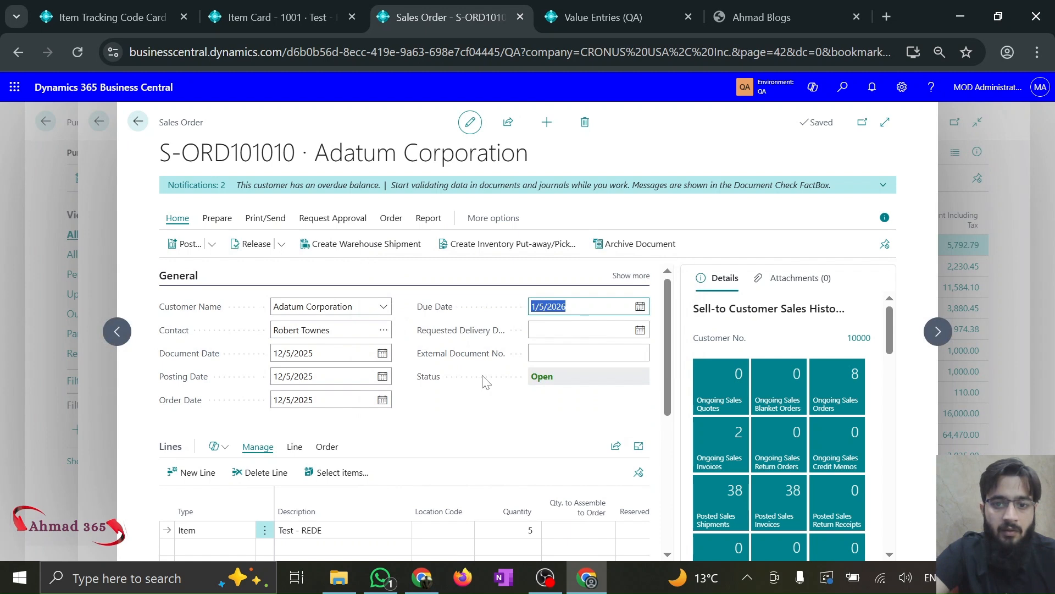
- Assign lot LOT0003 to the sales line for item 1001 in its item tracking lines
{"action": "scroll", "coordinate": [483, 382], "scroll_direction": "down", "scroll_amount": 1}
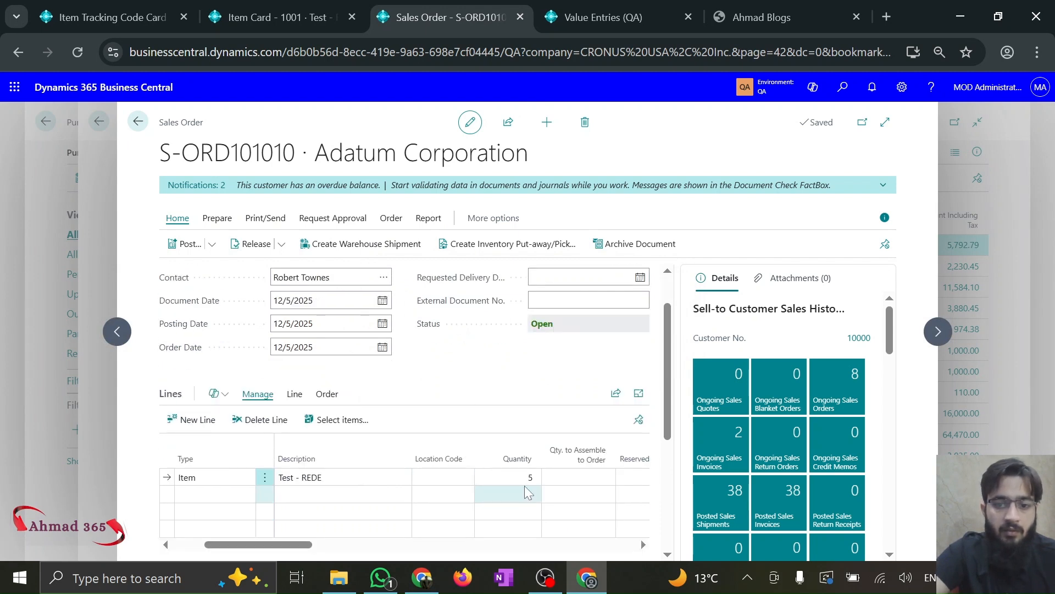
{"action": "left_click", "coordinate": [286, 400]}
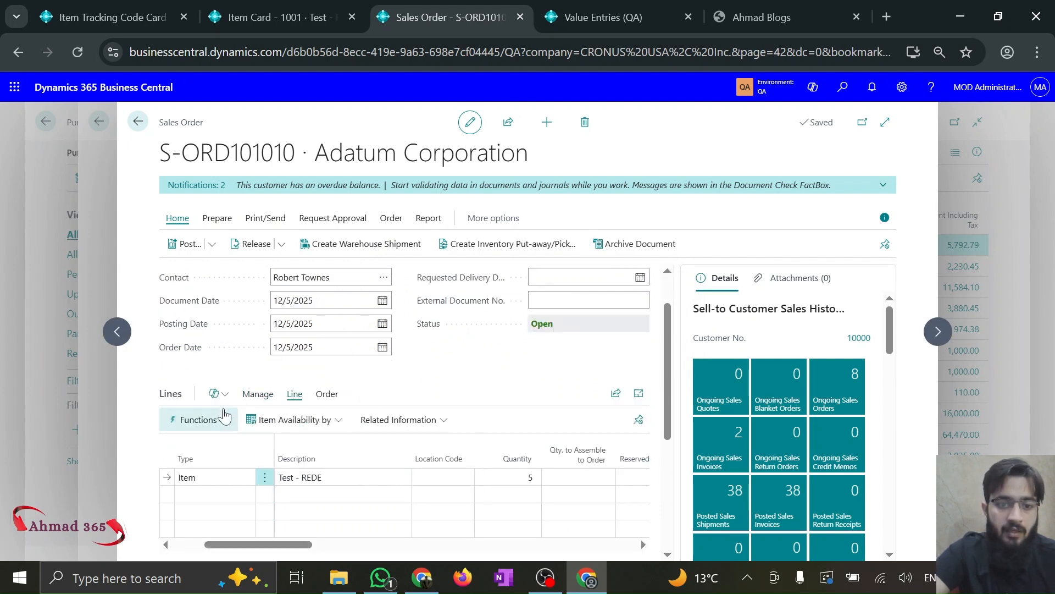
{"action": "left_click", "coordinate": [198, 420]}
{"action": "left_click", "coordinate": [401, 420]}
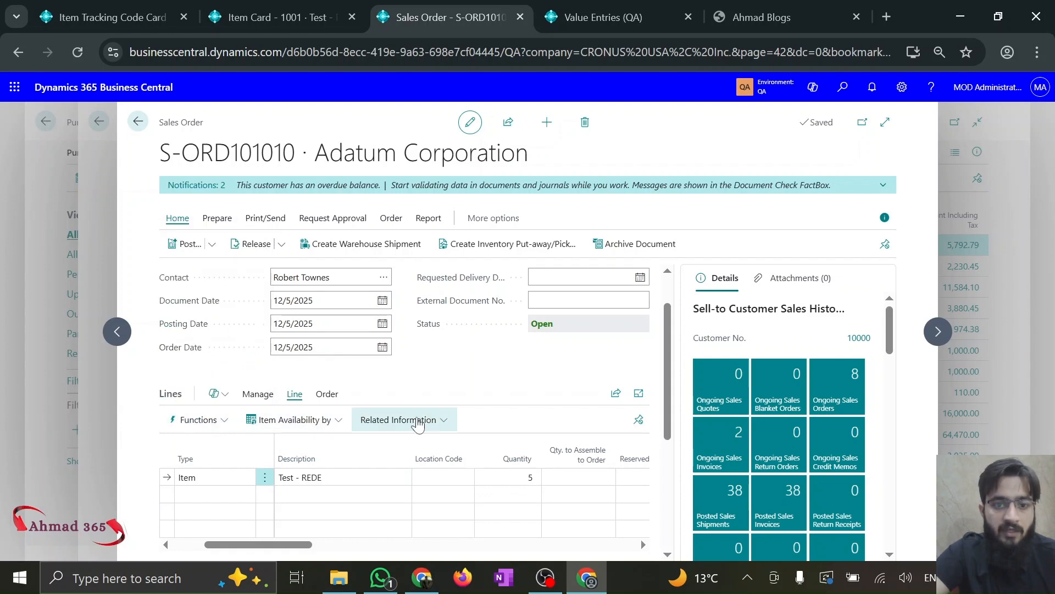
{"action": "left_click", "coordinate": [513, 268]}
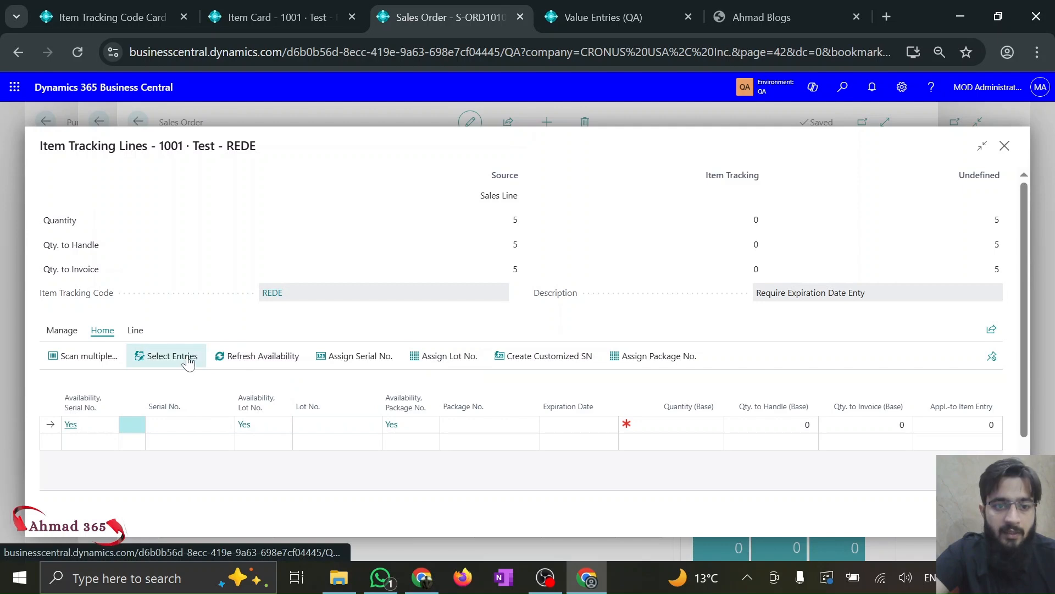
{"action": "left_click", "coordinate": [352, 425]}
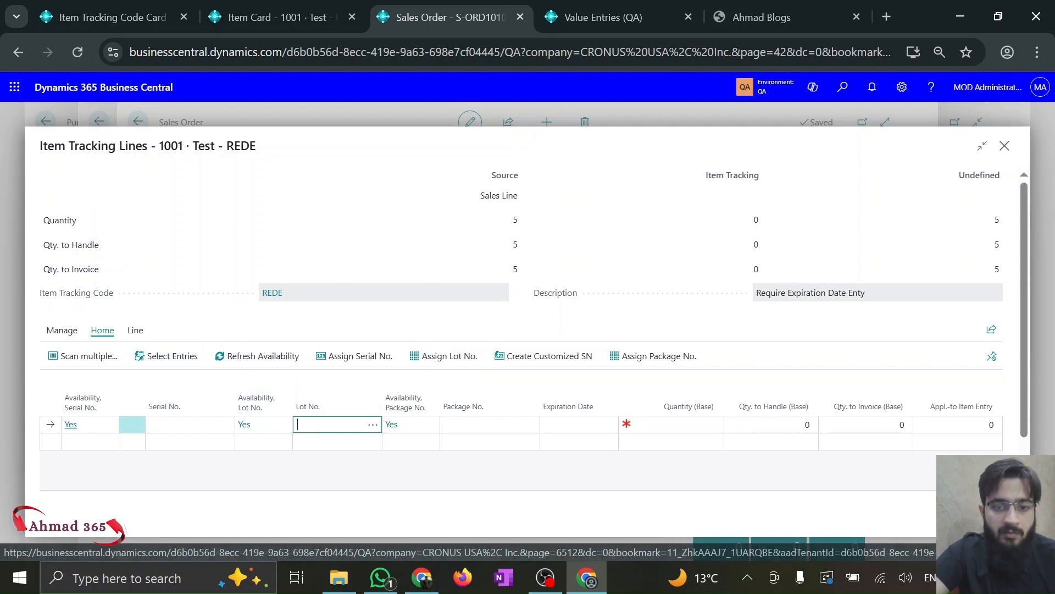
{"action": "left_click", "coordinate": [372, 426]}
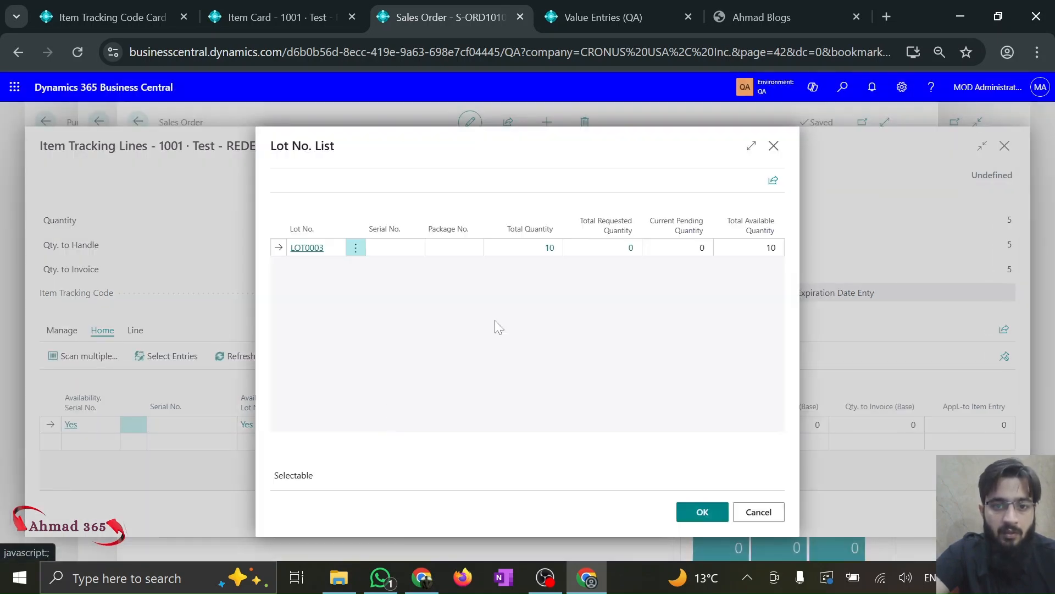
{"action": "left_click", "coordinate": [306, 251]}
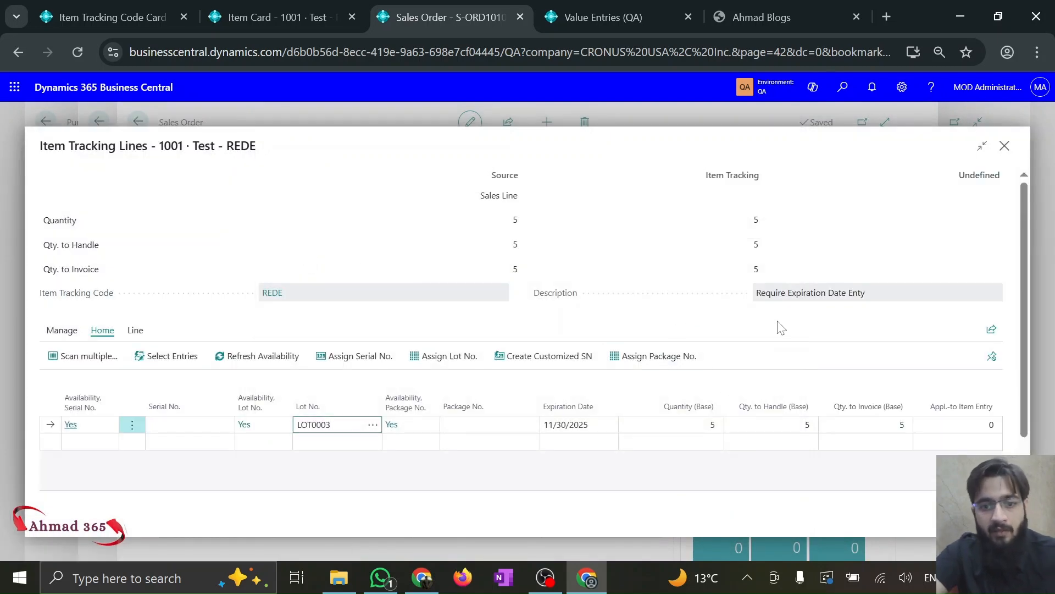
{"action": "key", "text": "Escape"}
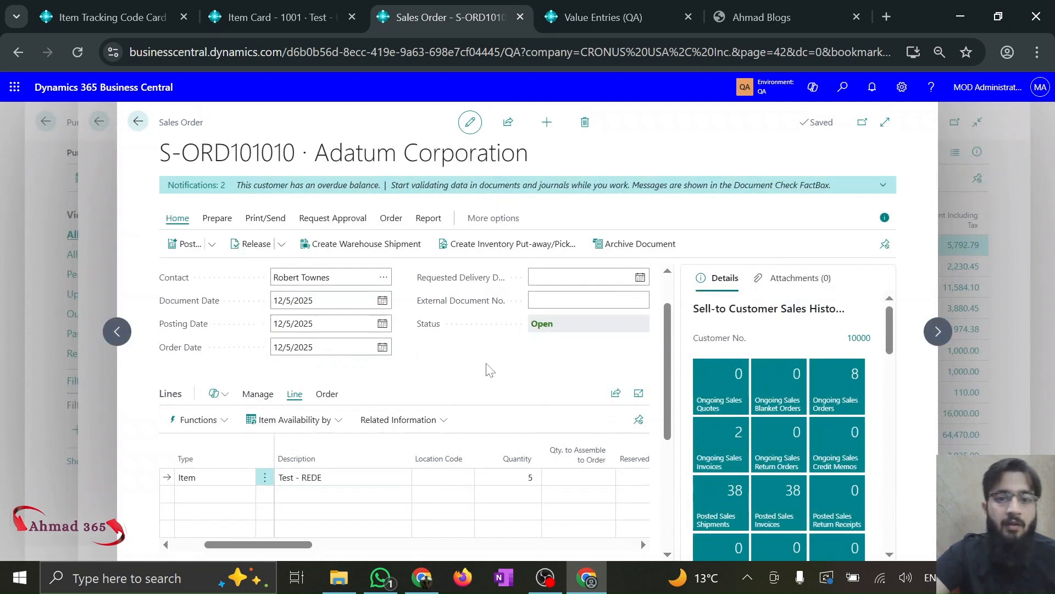
- Preview the posting of the sales order and read the error messages
{"action": "left_click", "coordinate": [212, 244]}
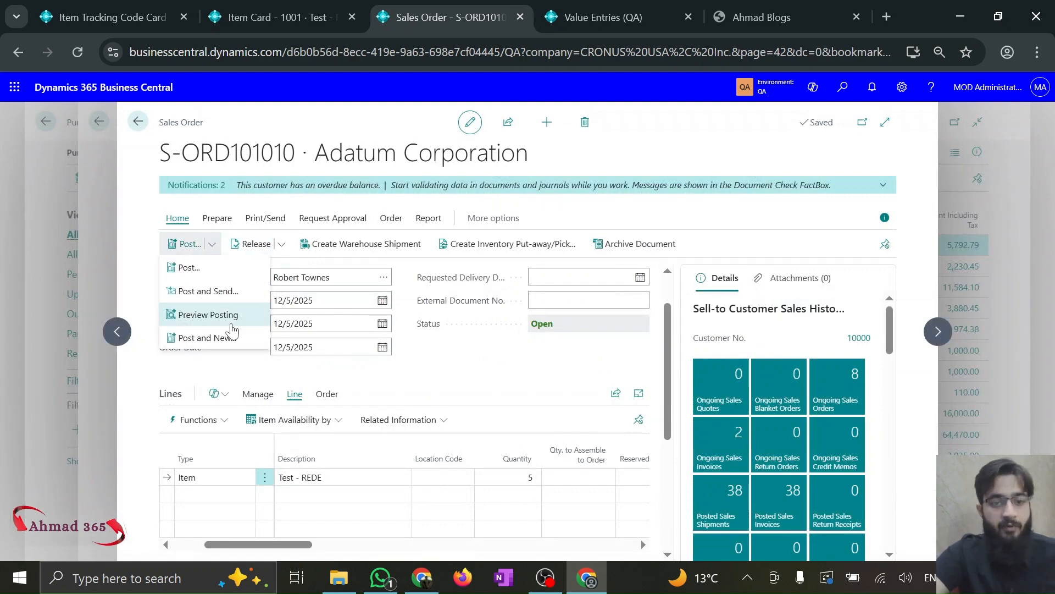
{"action": "left_click", "coordinate": [232, 317]}
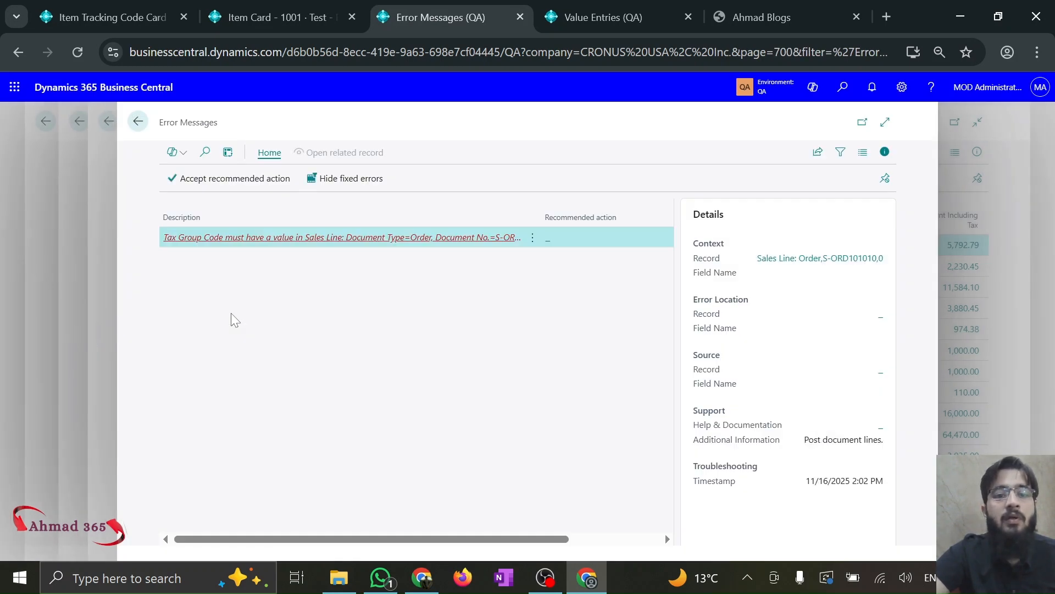
{"action": "key", "text": "Escape"}
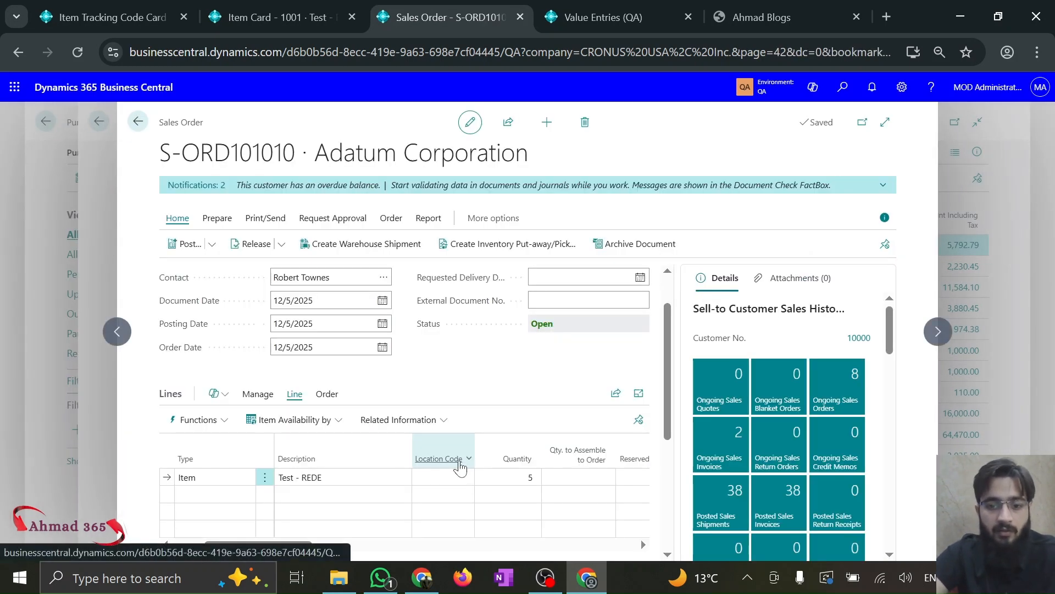
- Set the sales line's unit price excluding tax to 10,000 and its tax group code to FURNITURE
{"action": "scroll", "coordinate": [471, 500], "scroll_direction": "right", "scroll_amount": 5}
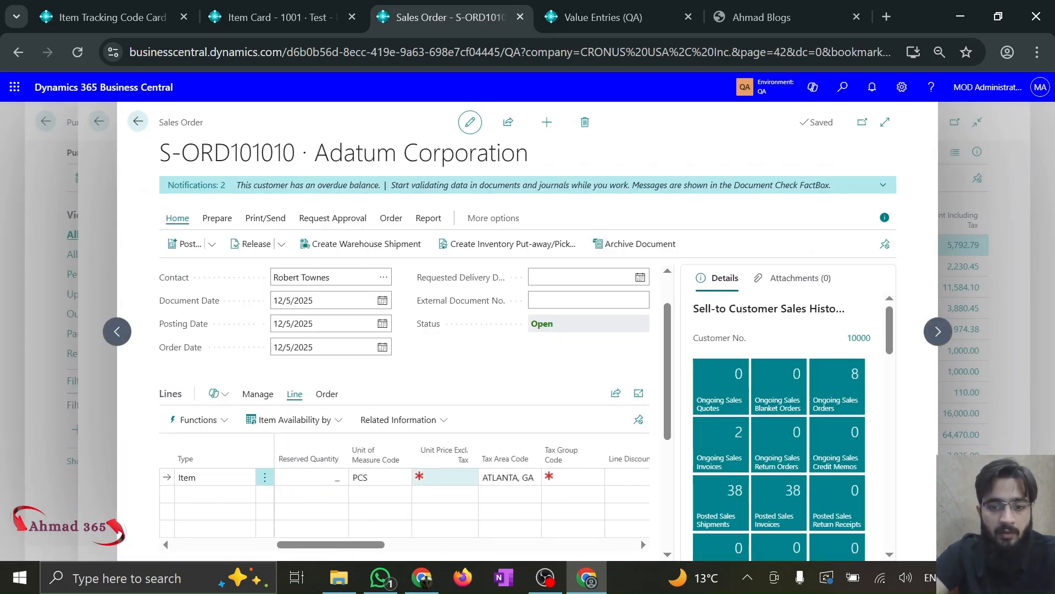
{"action": "left_click", "coordinate": [469, 476]}
{"action": "type", "text": "10,000"}
{"action": "key", "text": "Tab"}
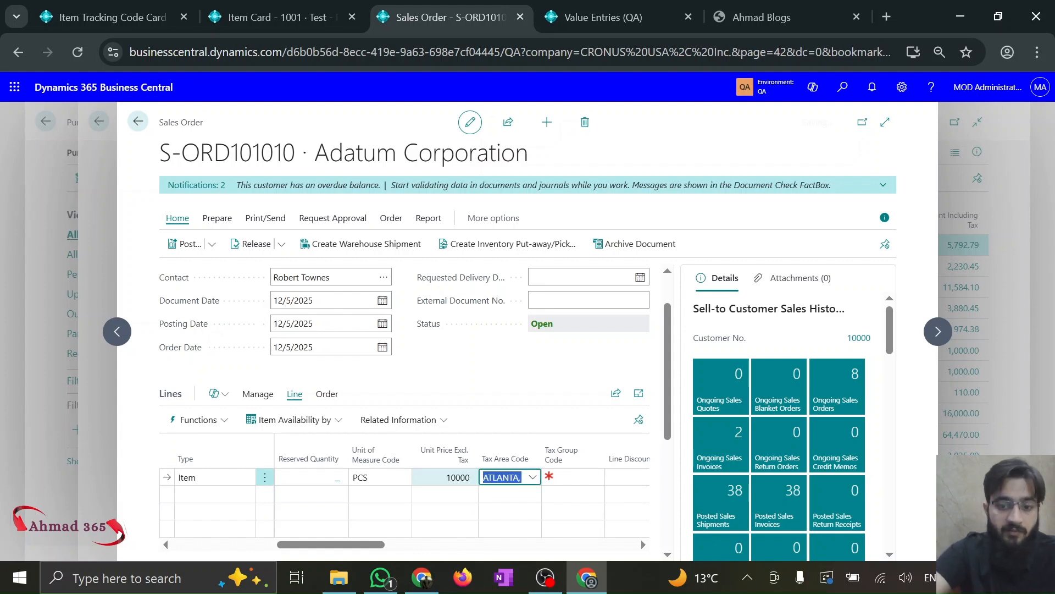
{"action": "key", "text": "Tab"}
{"action": "type", "text": "furn"}
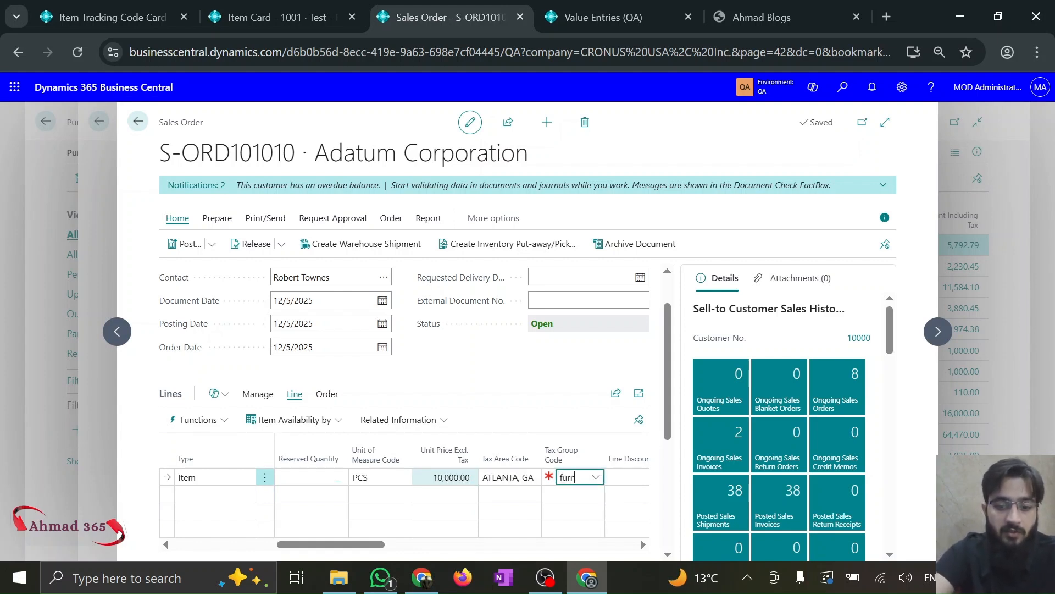
{"action": "key", "text": "Tab"}
- Preview the sales order posting again to test strict expiration posting with the 12/5/2025 posting date
{"action": "left_click", "coordinate": [211, 245]}
{"action": "left_click", "coordinate": [221, 326]}
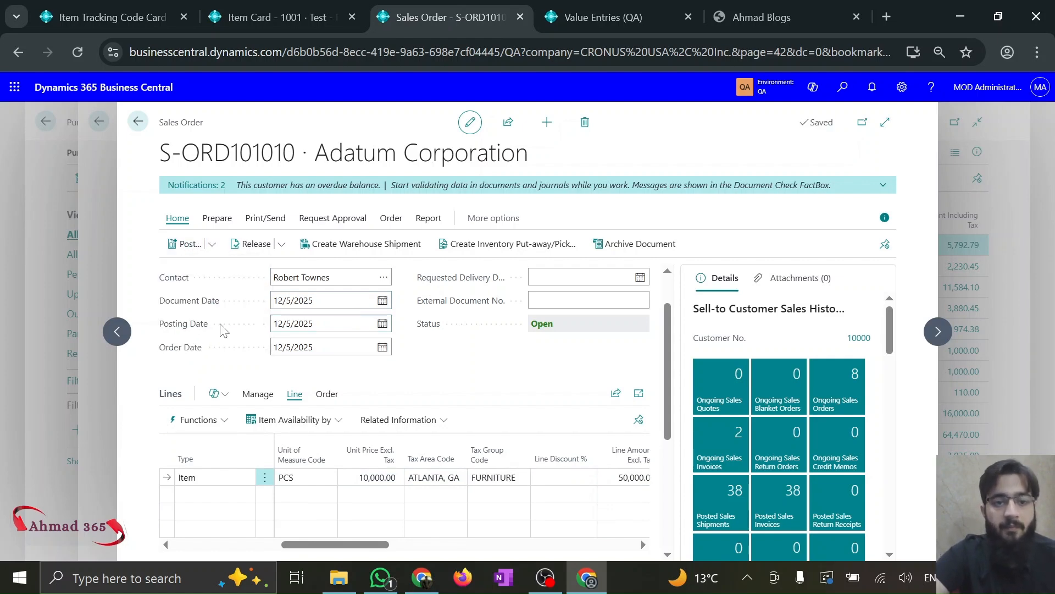
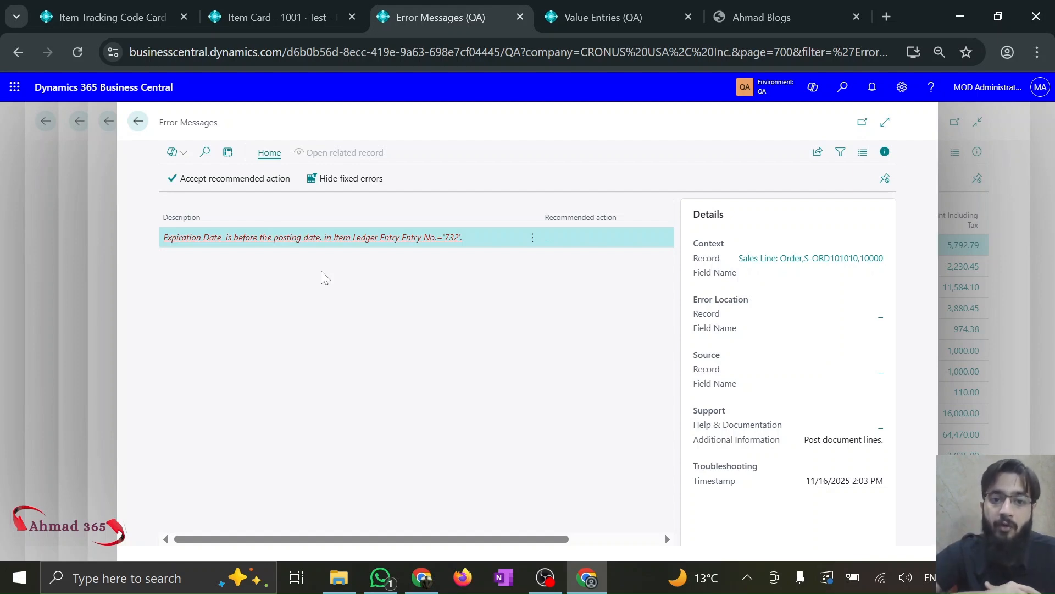
{"action": "left_click", "coordinate": [136, 124]}
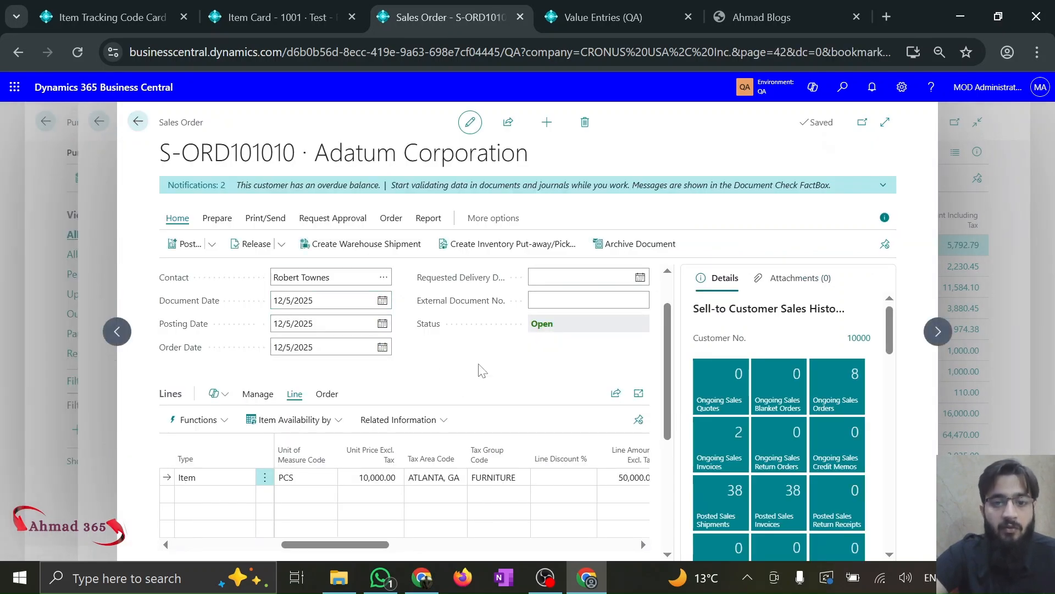
- Check Expiration Calculation on the item 1001 card and Strict Expiration Posting on the REDE tracking code, and return to the sales order
{"action": "left_click", "coordinate": [286, 12]}
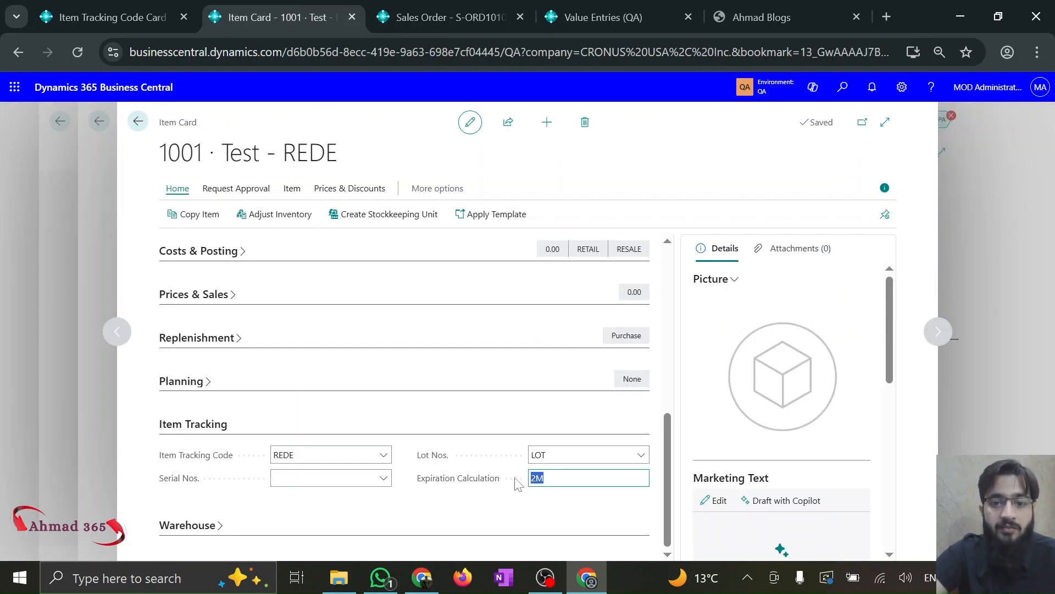
{"action": "left_click", "coordinate": [85, 12]}
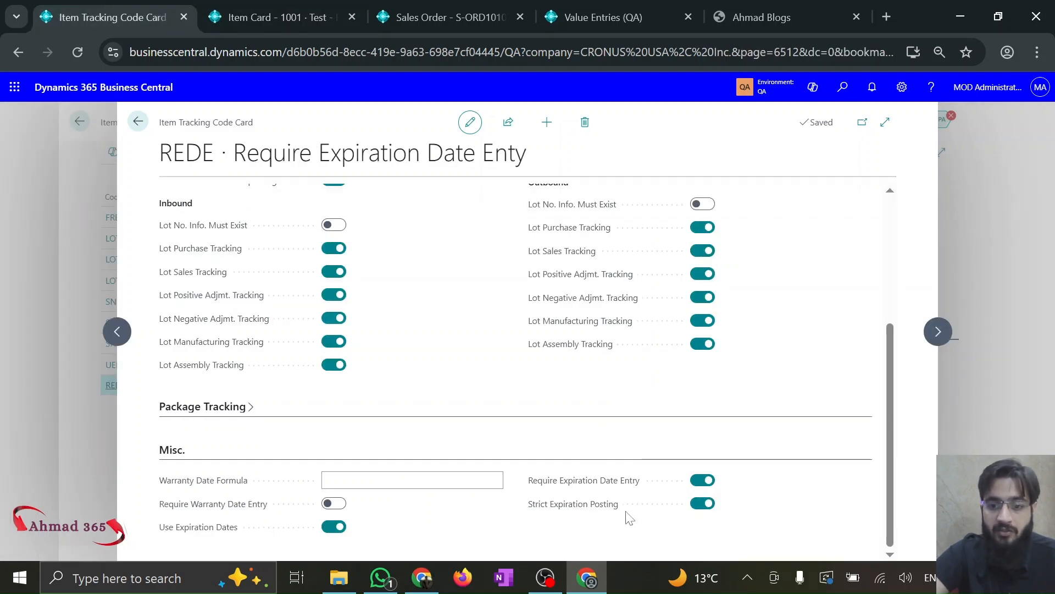
{"action": "mouse_move", "coordinate": [610, 505]}
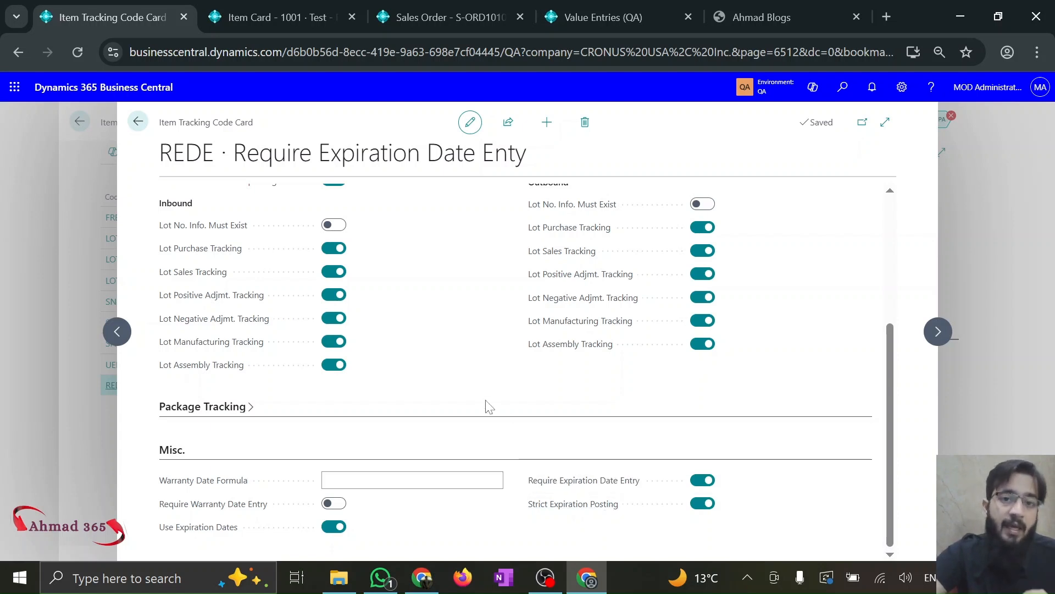
{"action": "key", "text": "ctrl+Tab"}
{"action": "key", "text": "ctrl+Tab"}
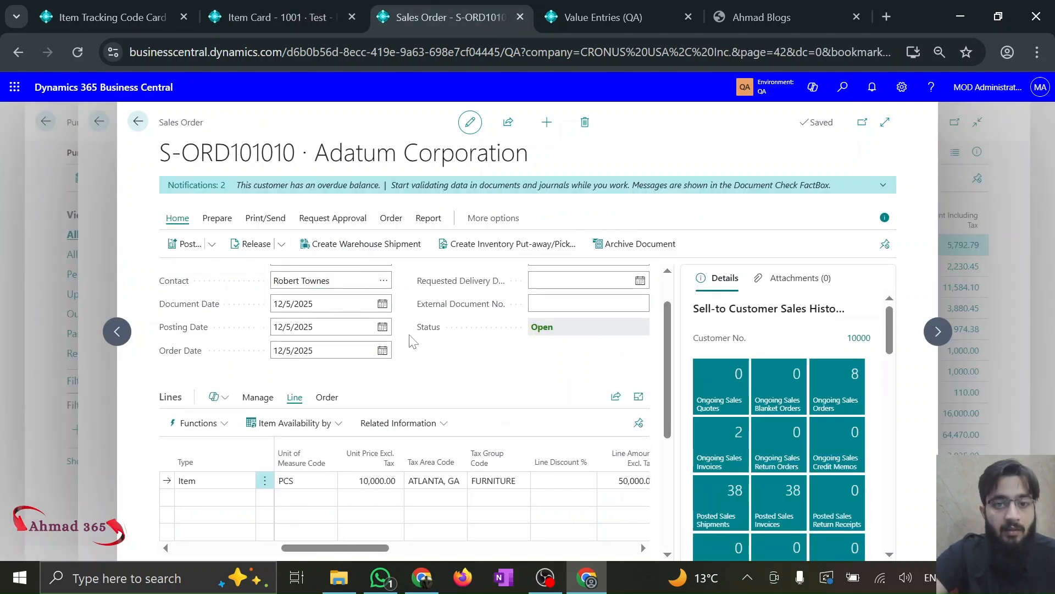
{"action": "scroll", "coordinate": [413, 341], "scroll_direction": "up", "scroll_amount": 1}
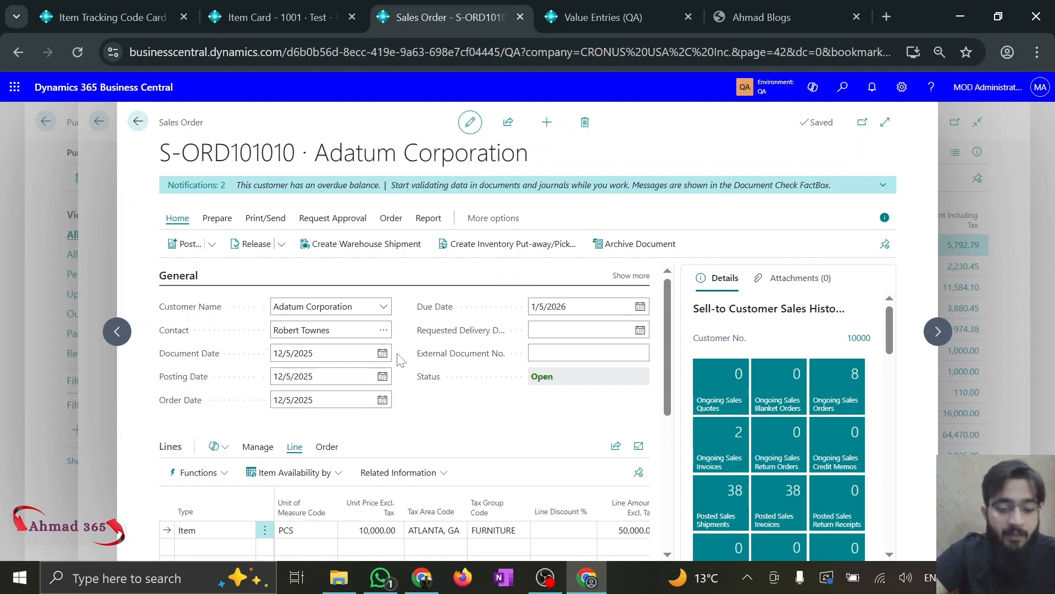
- Set the posting date of sales order S-ORD101010 to 12/29/2025
{"action": "key", "text": "alt+t"}
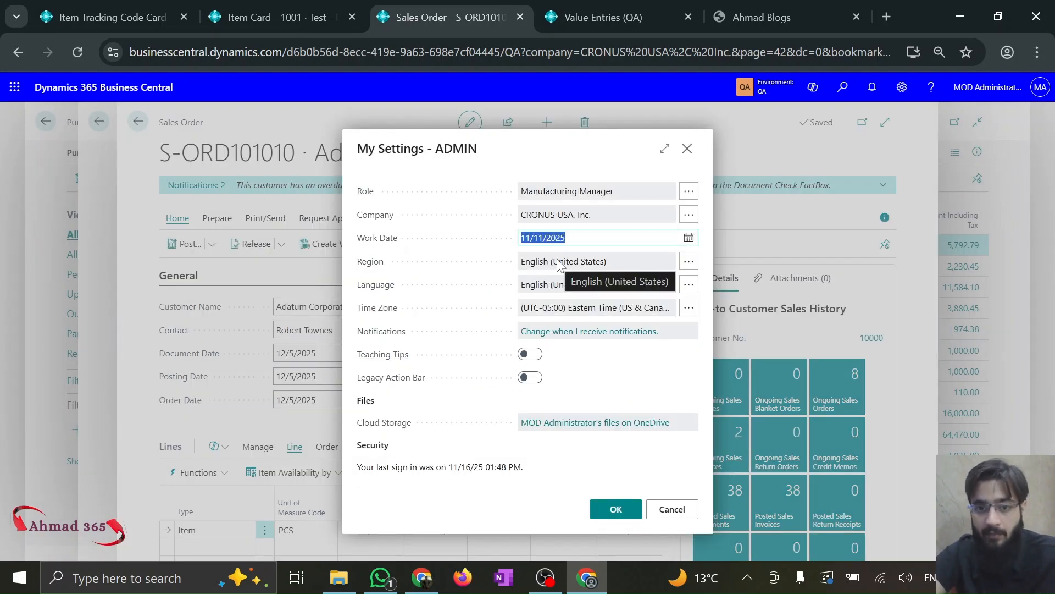
{"action": "key", "text": "Escape"}
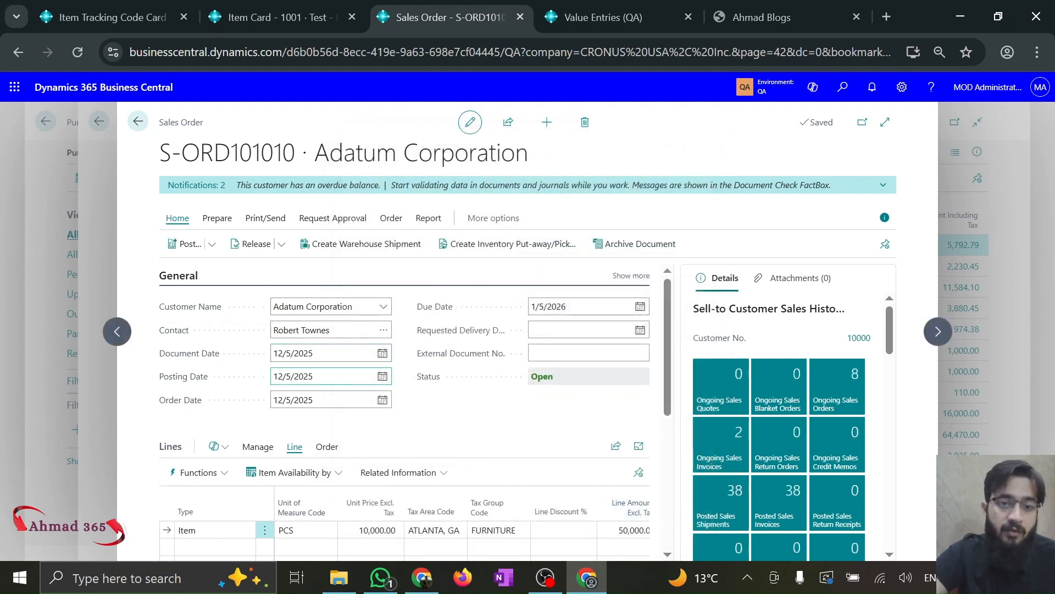
{"action": "left_click", "coordinate": [347, 377]}
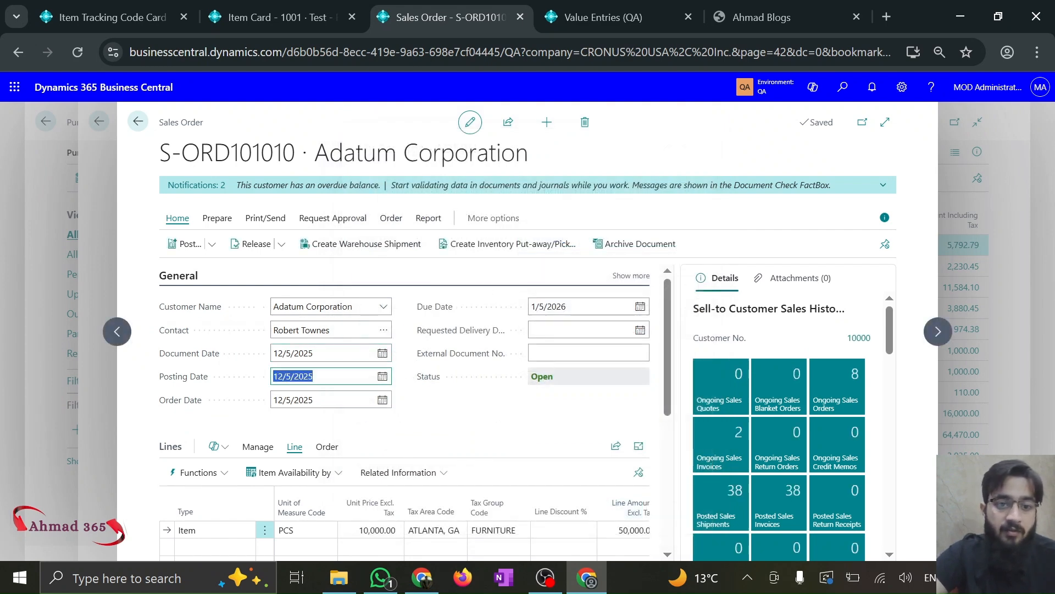
{"action": "left_click", "coordinate": [381, 378]}
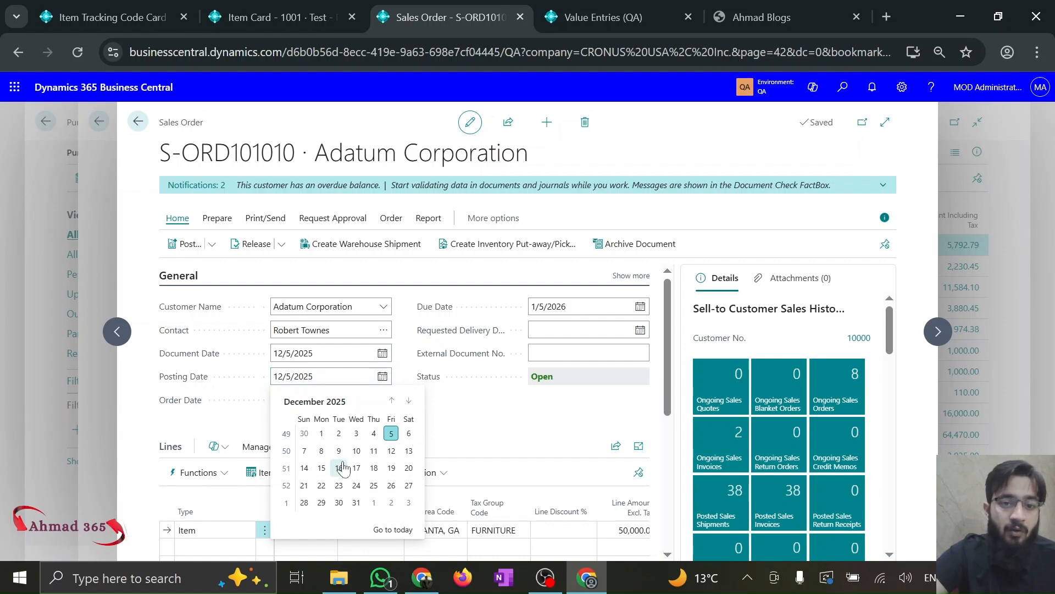
{"action": "left_click", "coordinate": [322, 501]}
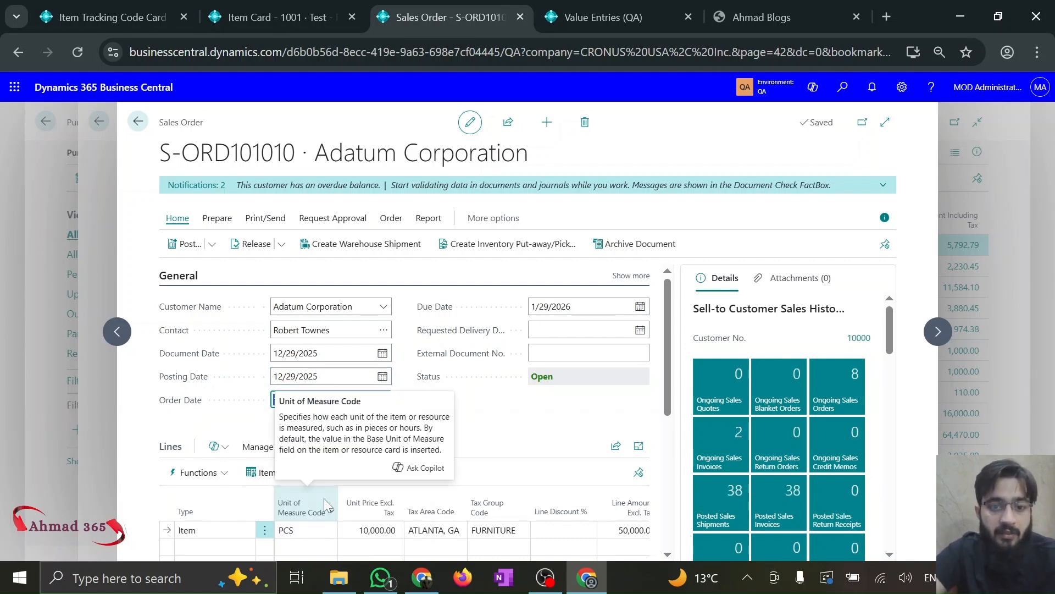
- Set the sales order's document date to 1/1/2026
{"action": "key", "text": "shift+Tab"}
{"action": "key", "text": "alt+Down"}
{"action": "key", "text": "Down"}
{"action": "key", "text": "Down"}
{"action": "key", "text": "Down"}
{"action": "key", "text": "Down"}
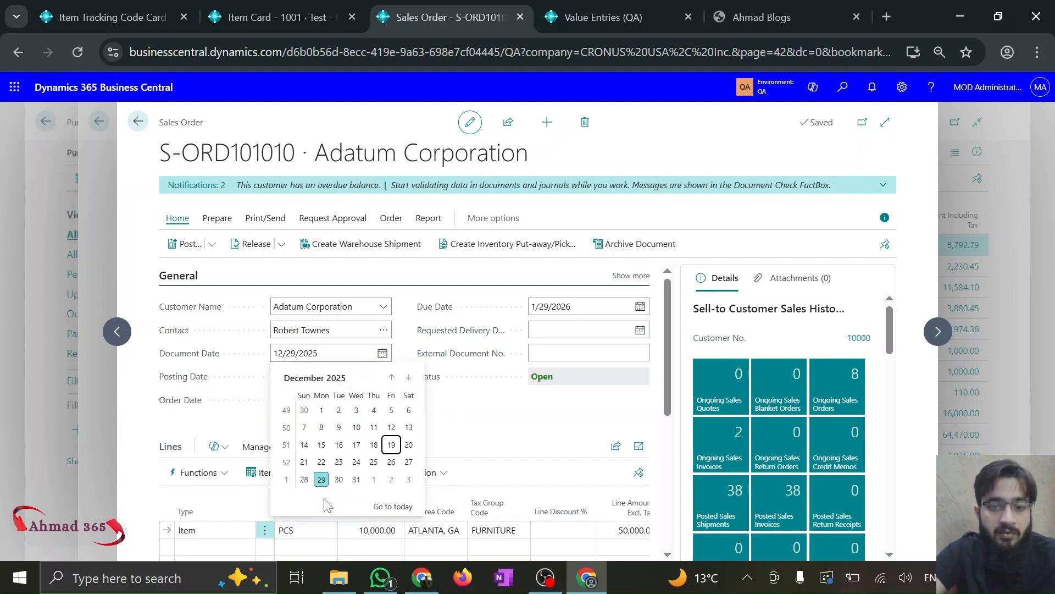
{"action": "key", "text": "Left"}
{"action": "key", "text": "Down"}
{"action": "key", "text": "Left"}
{"action": "key", "text": "Left"}
{"action": "key", "text": "Right"}
{"action": "key", "text": "Right"}
{"action": "key", "text": "Return"}
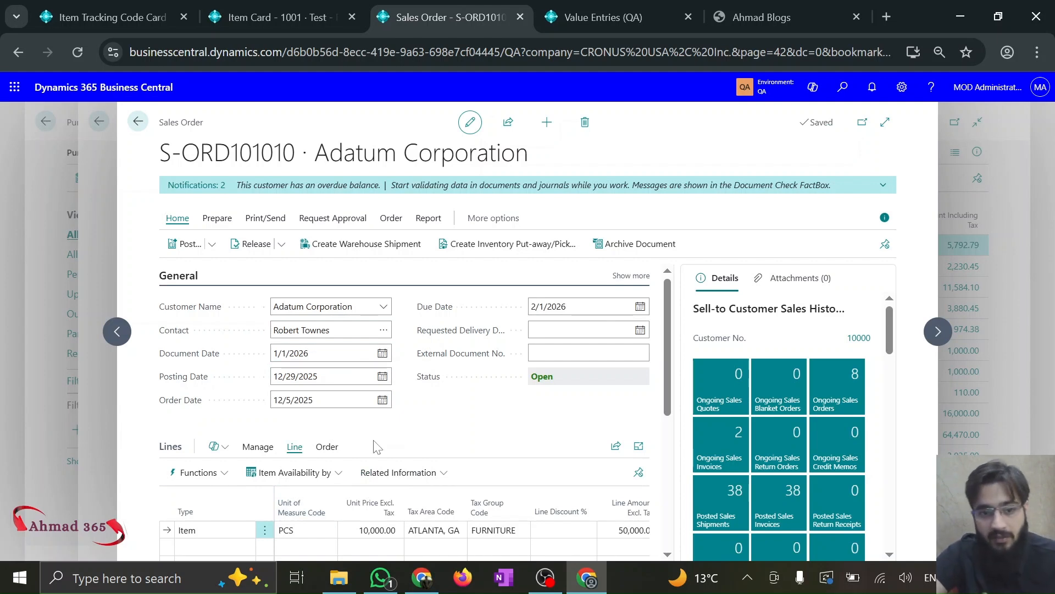
- Preview the sales order posting with the 12/29/2025 posting date and read the error message
{"action": "left_click", "coordinate": [214, 244]}
{"action": "left_click", "coordinate": [219, 313]}
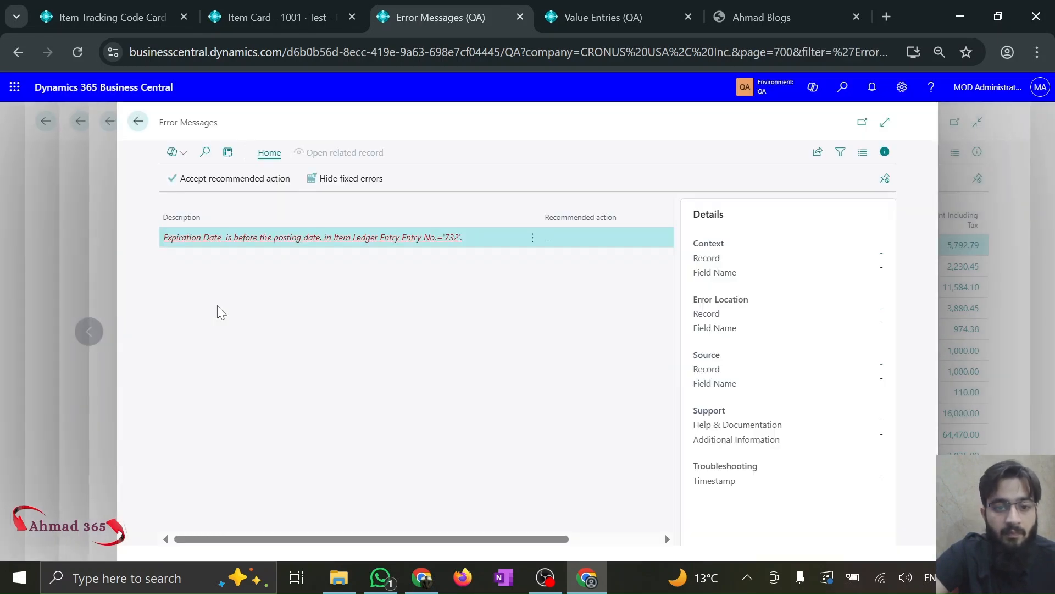
{"action": "left_click", "coordinate": [324, 238]}
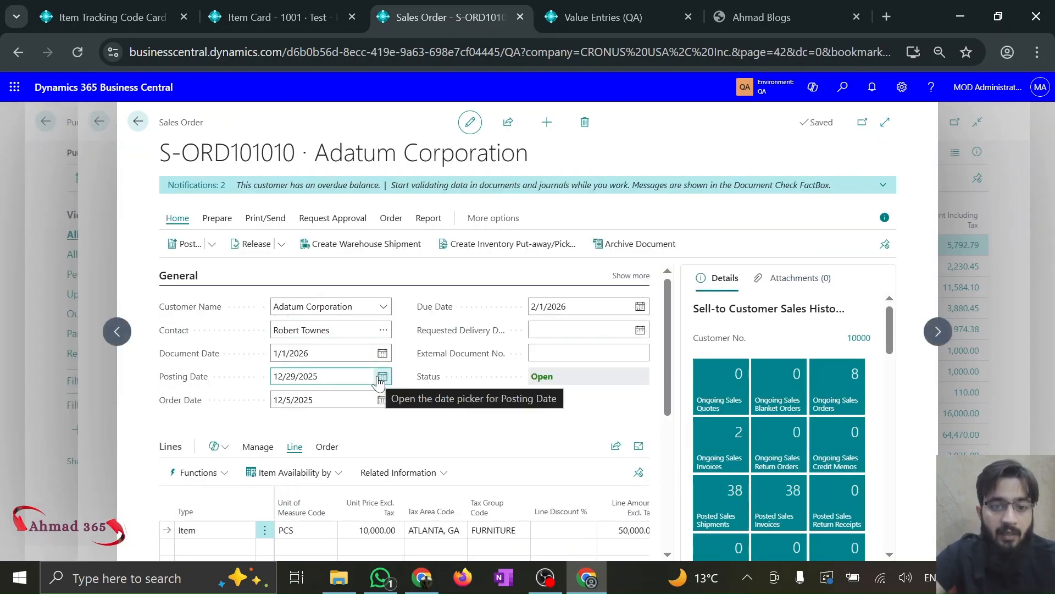
- Set the sales order's posting date to 11/29/2025 and preview its posting
{"action": "left_click", "coordinate": [325, 376]}
{"action": "left_click", "coordinate": [285, 376]}
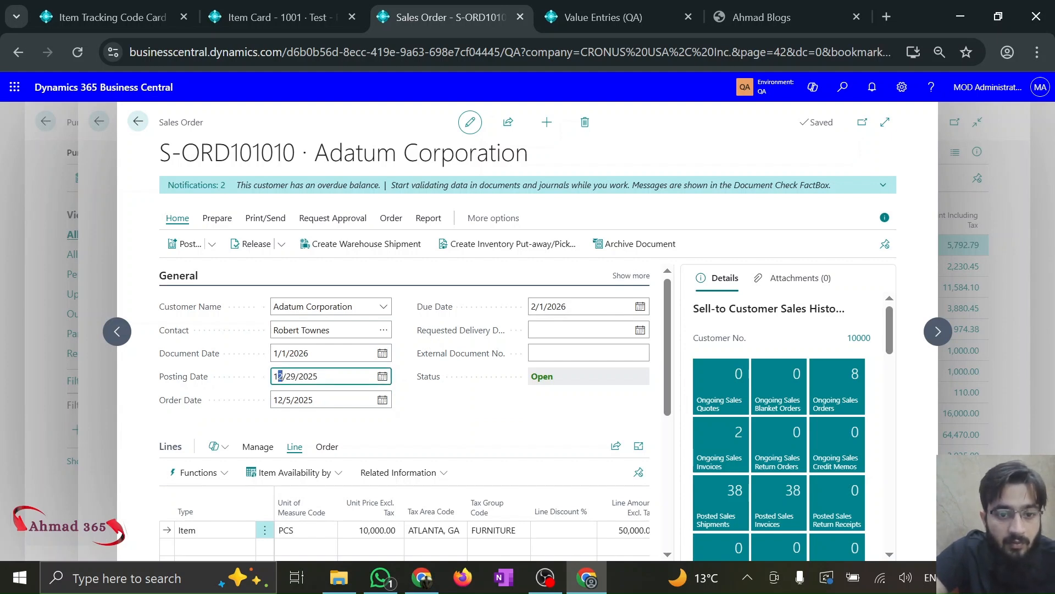
{"action": "key", "text": "Tab"}
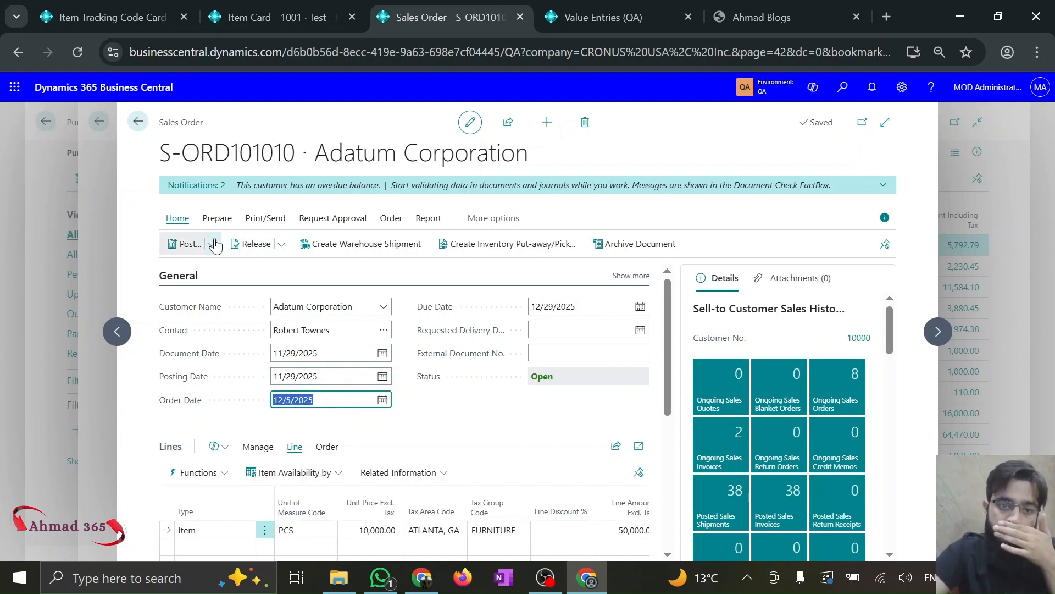
{"action": "left_click", "coordinate": [211, 244]}
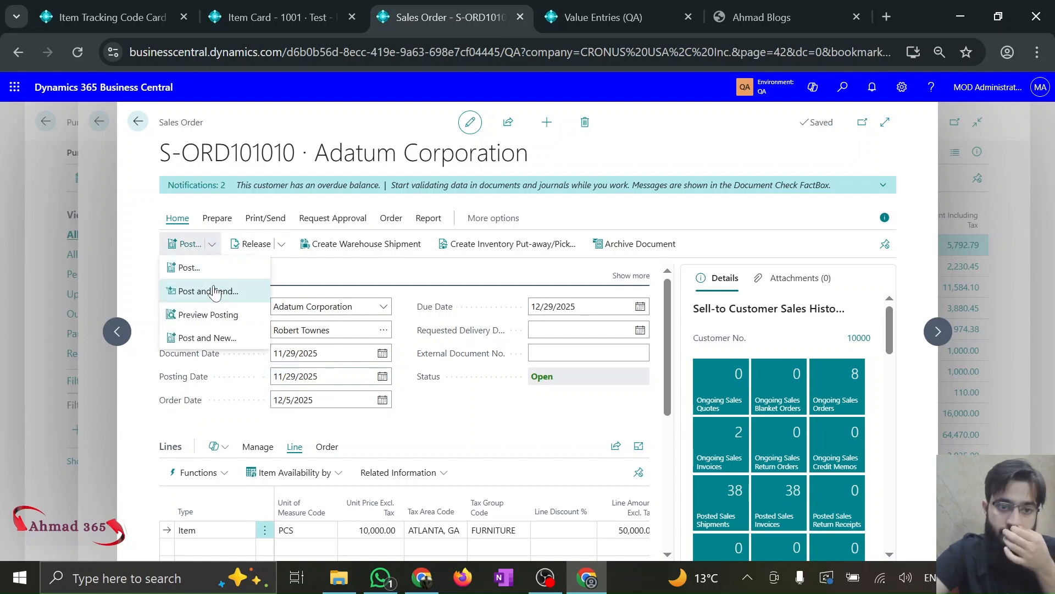
{"action": "left_click", "coordinate": [200, 324]}
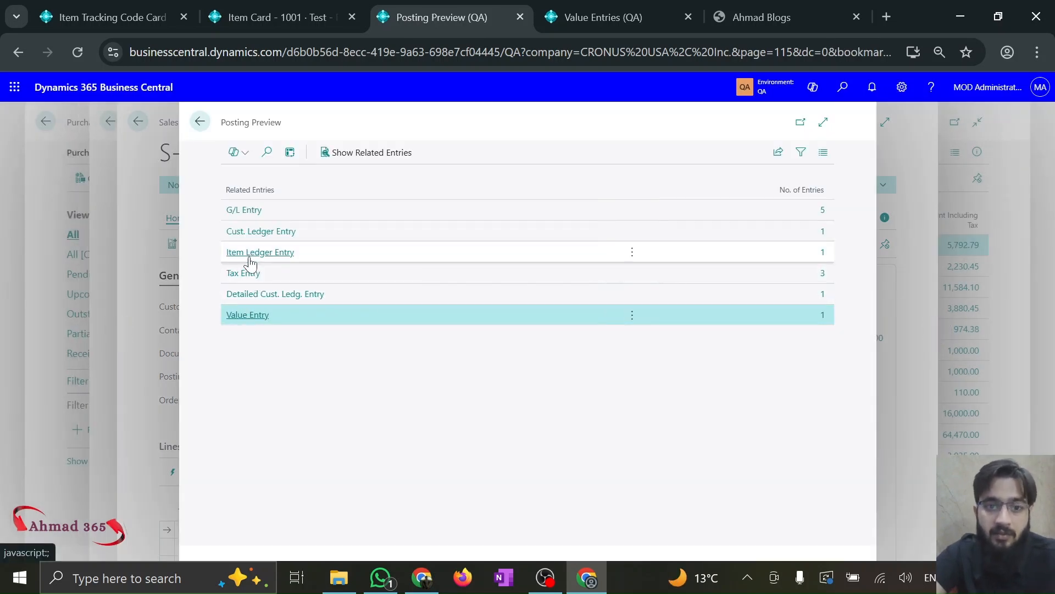
{"action": "key", "text": "Escape"}
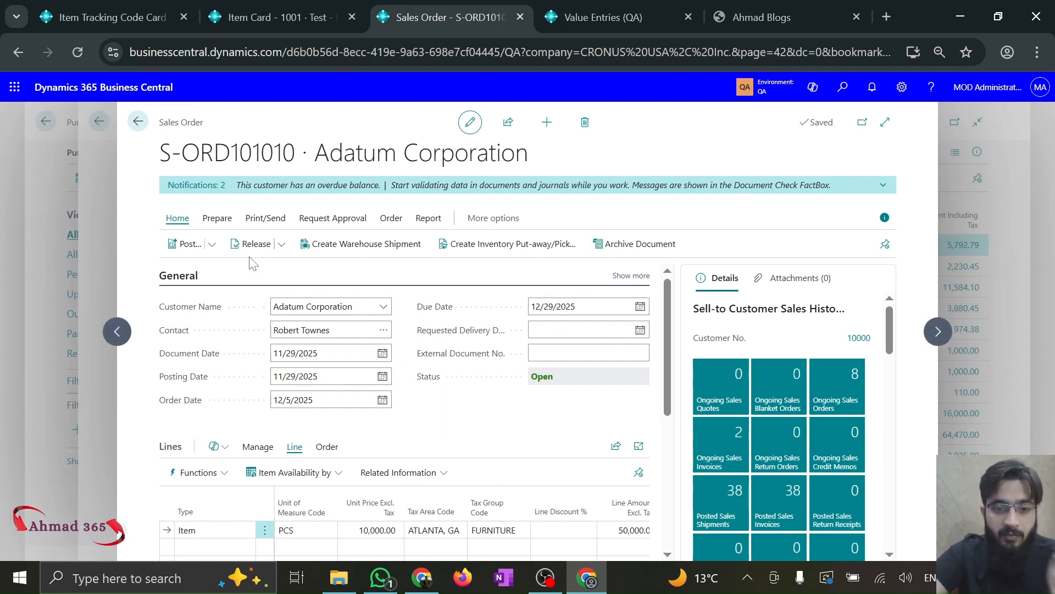
- Set the document date to 12/1/2025, and check the item ledger entry in the sales order's posting preview
{"action": "left_click", "coordinate": [382, 353]}
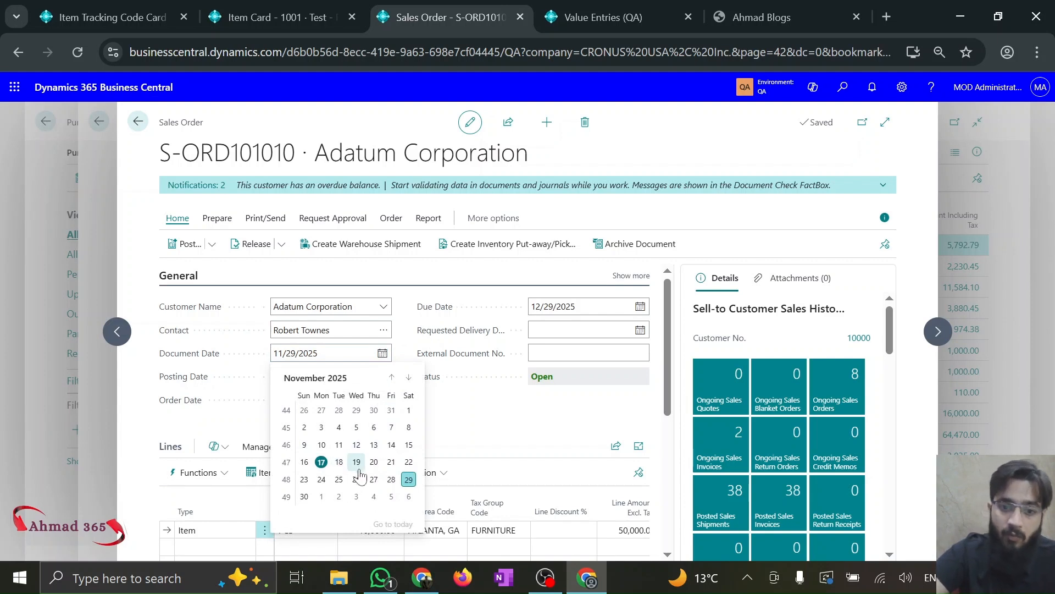
{"action": "left_click", "coordinate": [323, 497]}
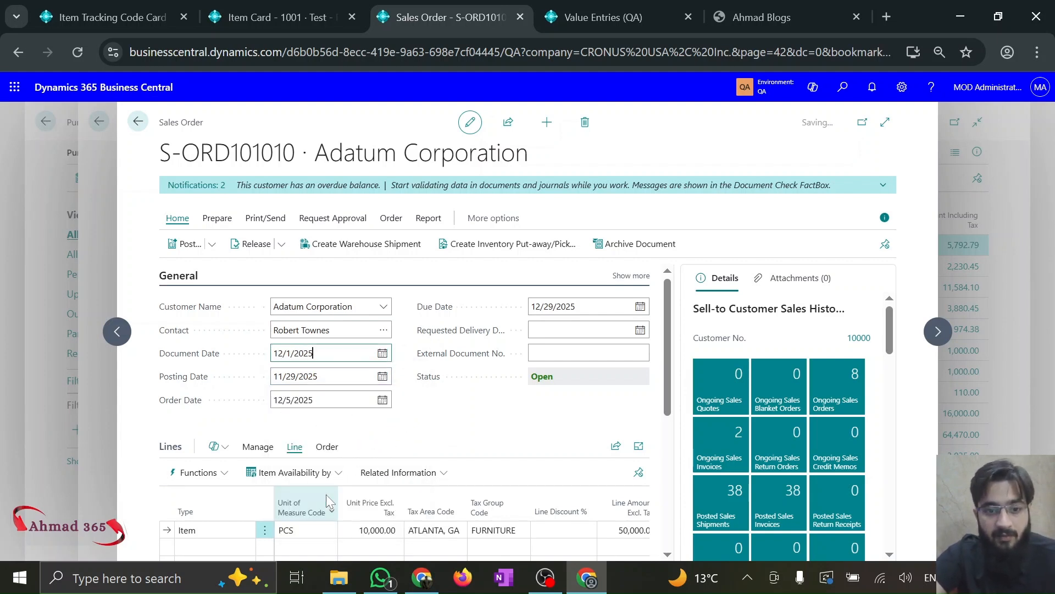
{"action": "left_click", "coordinate": [211, 244]}
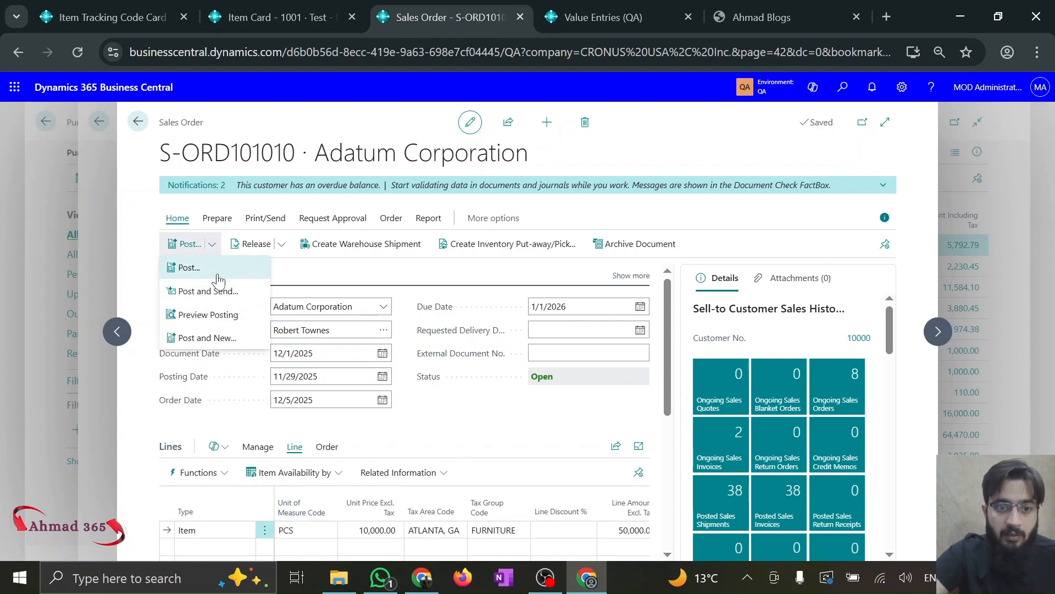
{"action": "left_click", "coordinate": [222, 314]}
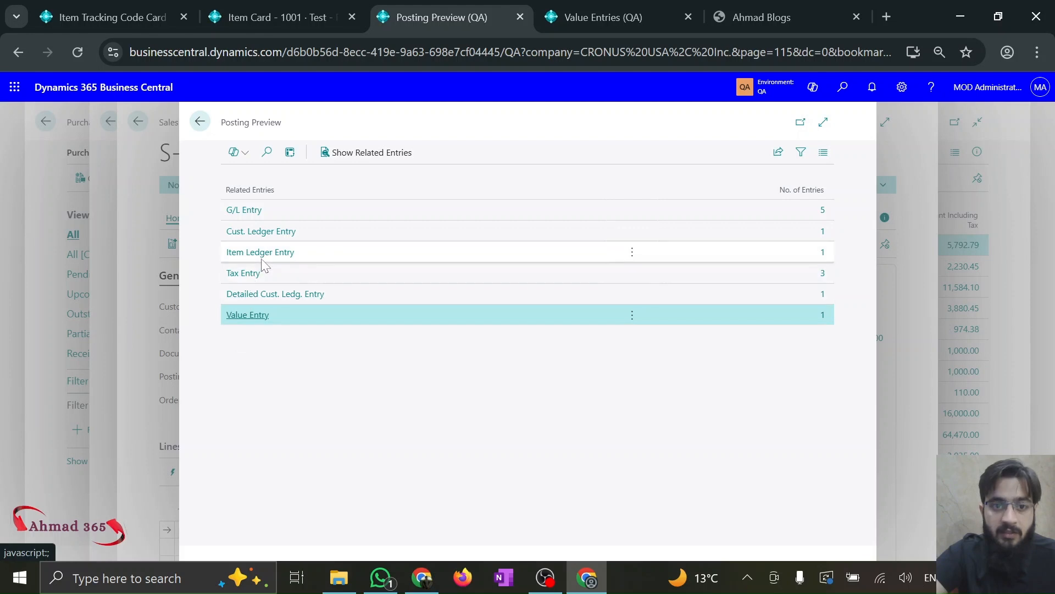
{"action": "left_click", "coordinate": [264, 257]}
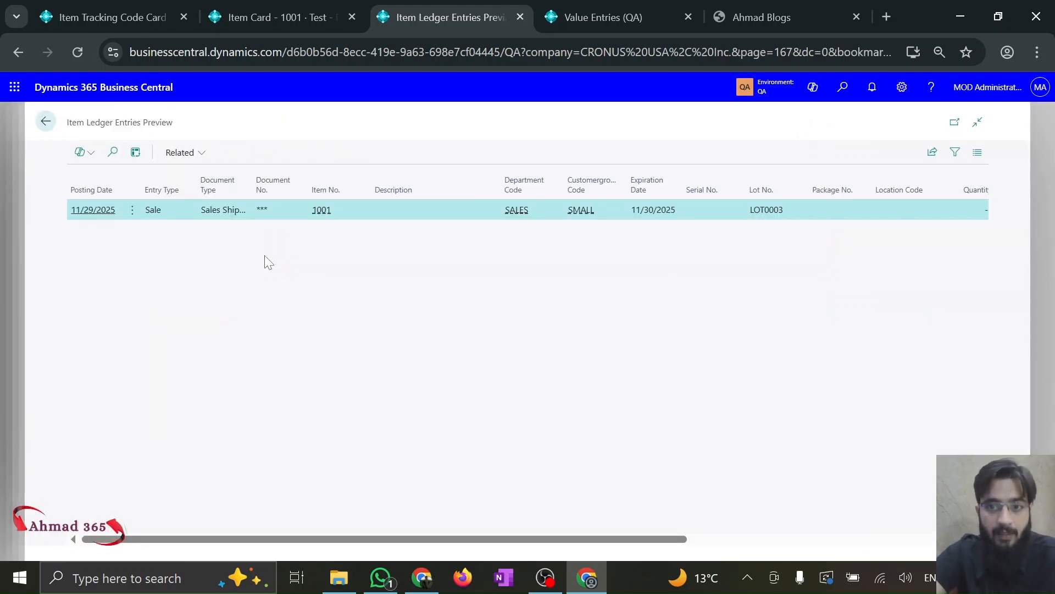
{"action": "key", "text": "Escape"}
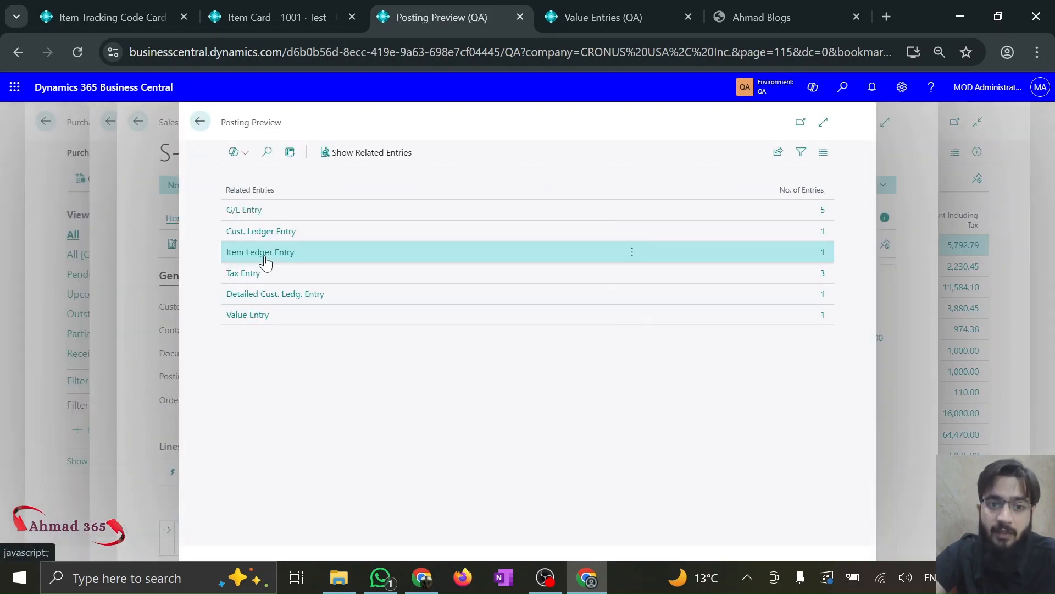
{"action": "key", "text": "Escape"}
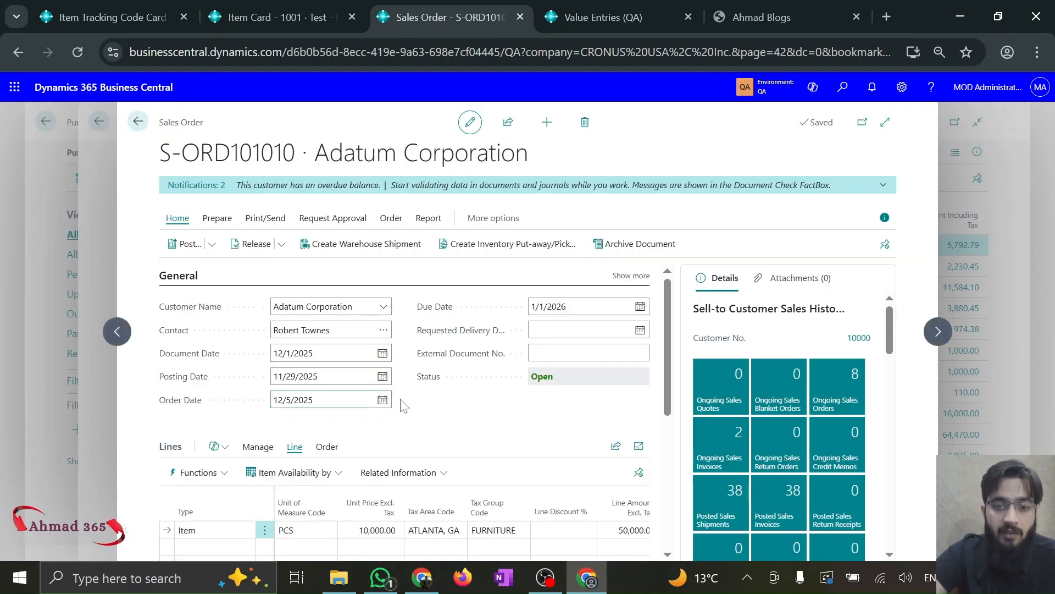
- Post the sales order with Ship and Invoice, and view the posted sales invoice before returning to the sales orders
{"action": "left_click", "coordinate": [183, 246]}
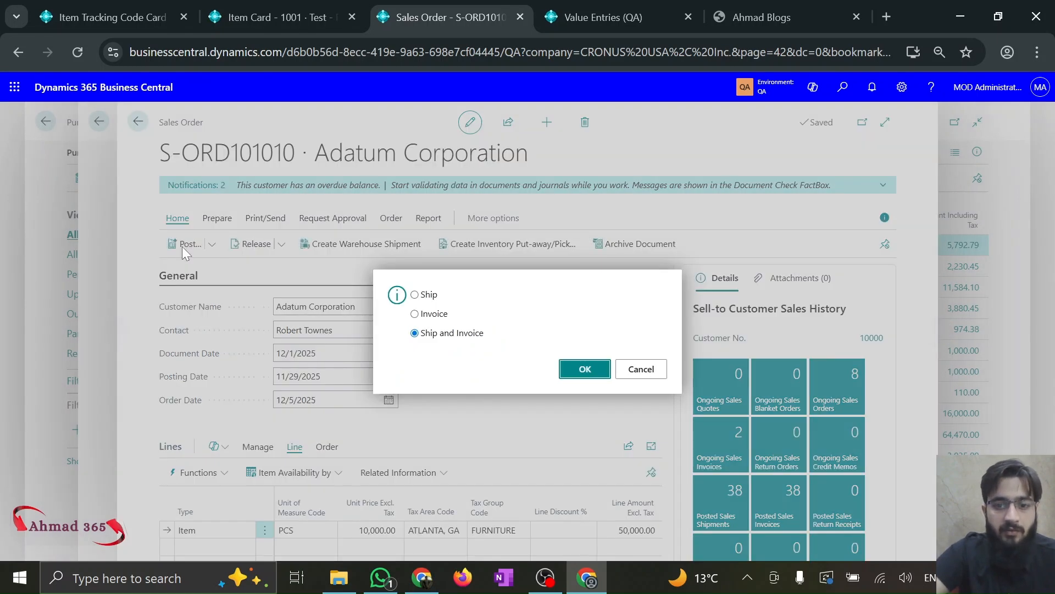
{"action": "key", "text": "Return"}
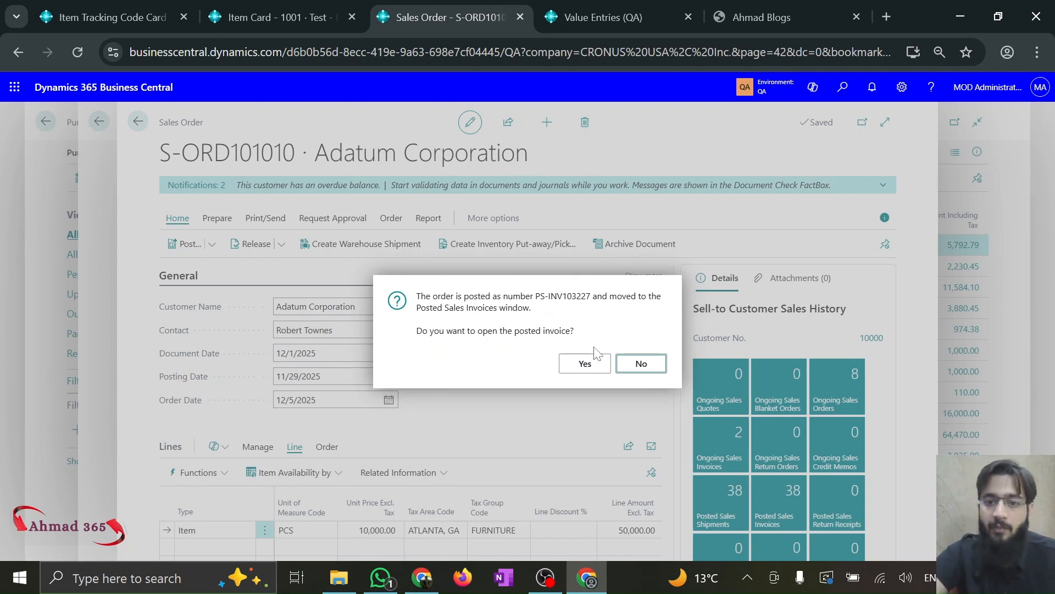
{"action": "left_click", "coordinate": [599, 367]}
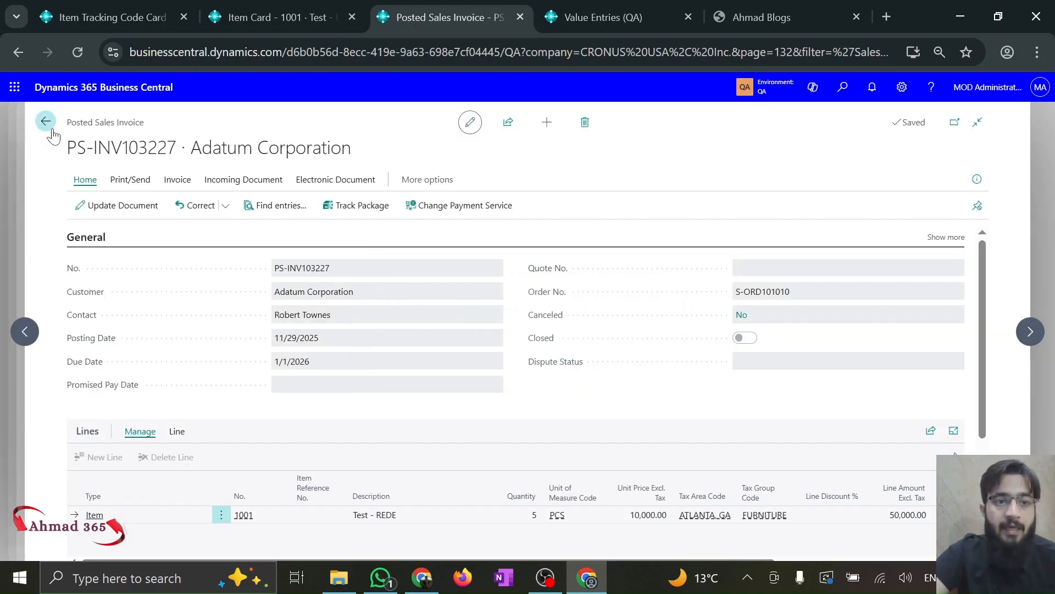
{"action": "left_click", "coordinate": [46, 122]}
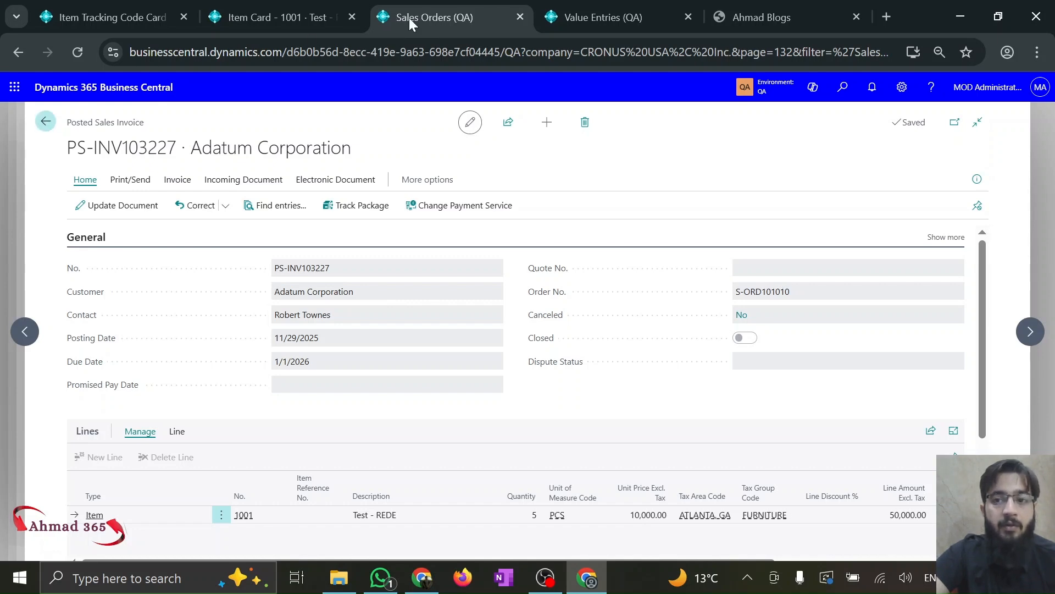
- Create a new location with the code TEST - EXP and the name Test - Expiration
{"action": "left_click", "coordinate": [840, 88]}
{"action": "type", "text": "Location"}
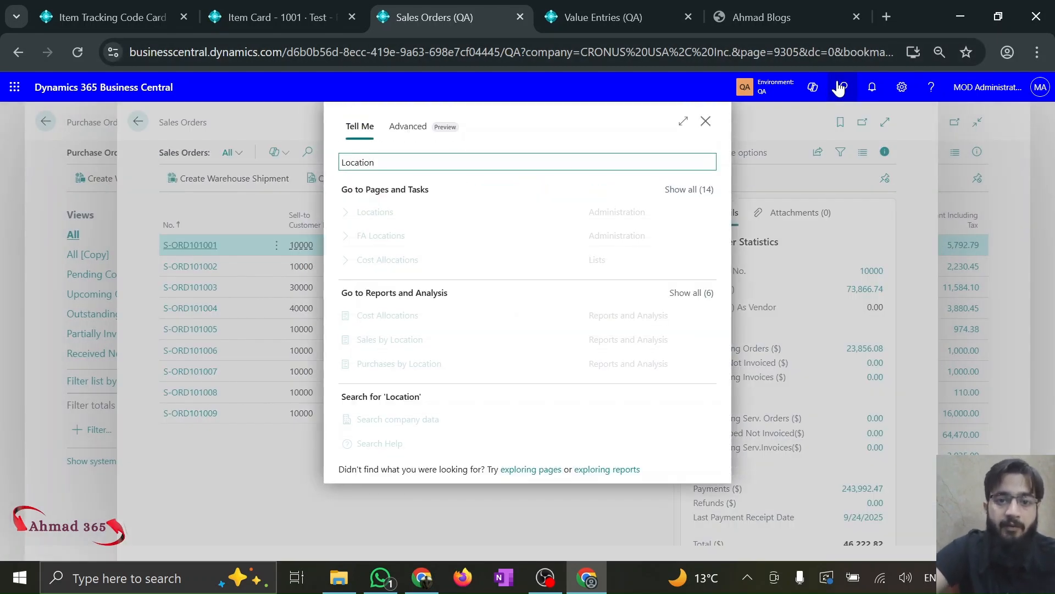
{"action": "key", "text": "Return"}
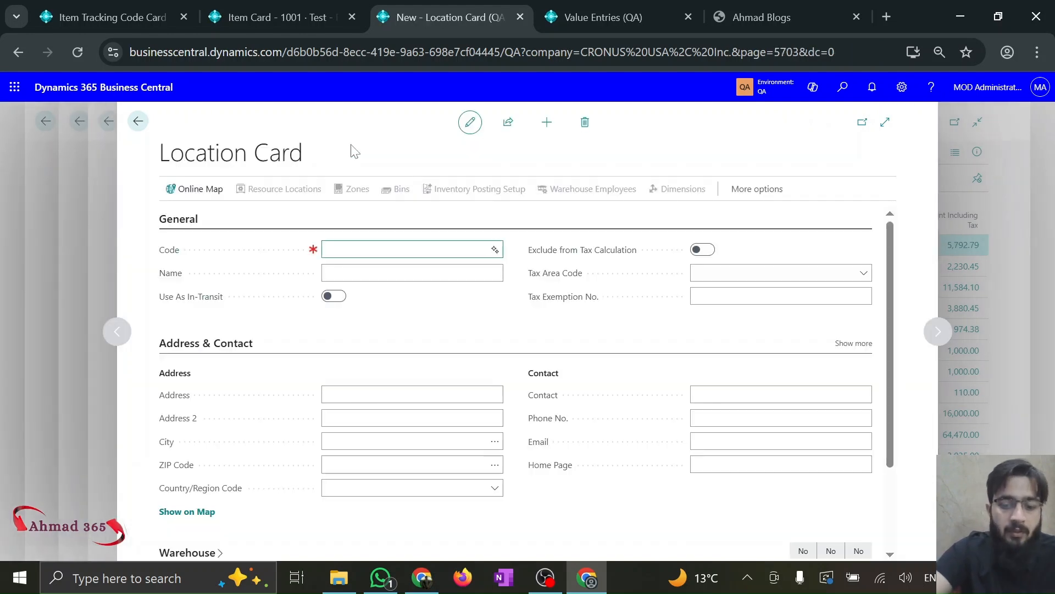
{"action": "type", "text": "t - Exp"}
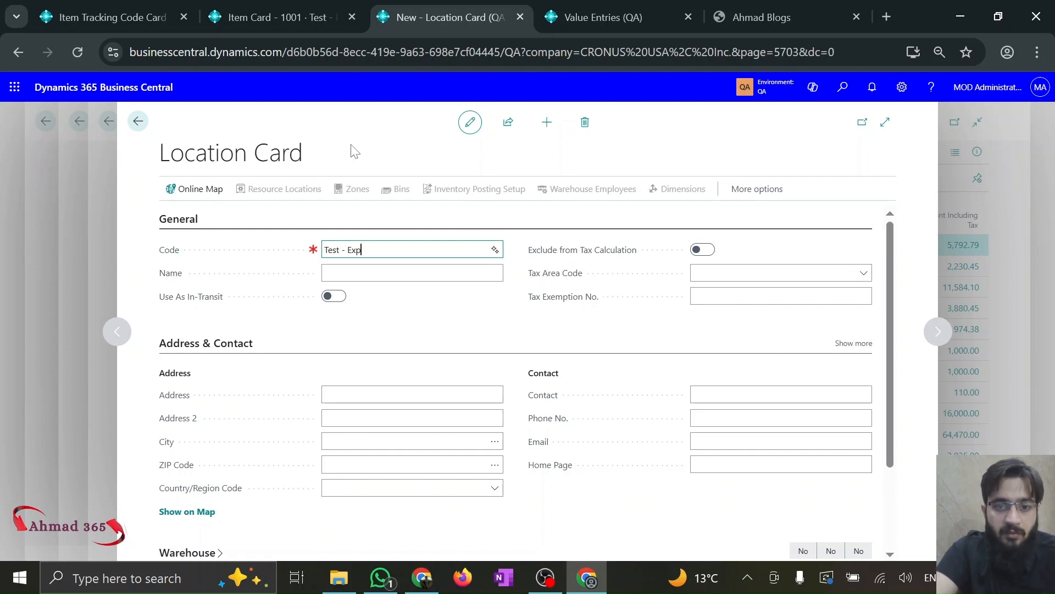
{"action": "key", "text": "ctrl+a"}
{"action": "key", "text": "ctrl+c"}
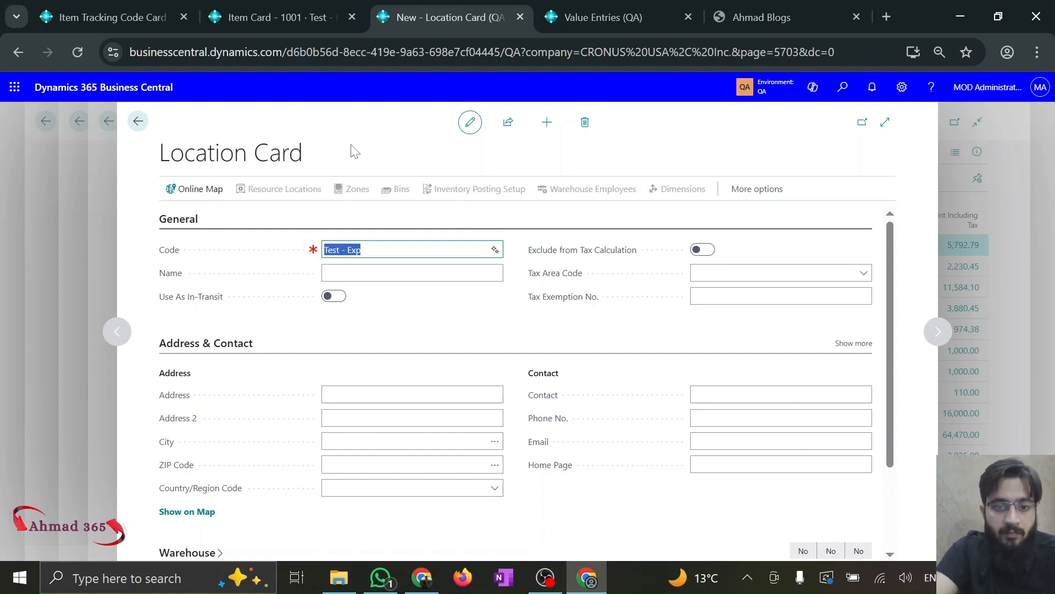
{"action": "key", "text": "Tab"}
{"action": "key", "text": "ctrl+v"}
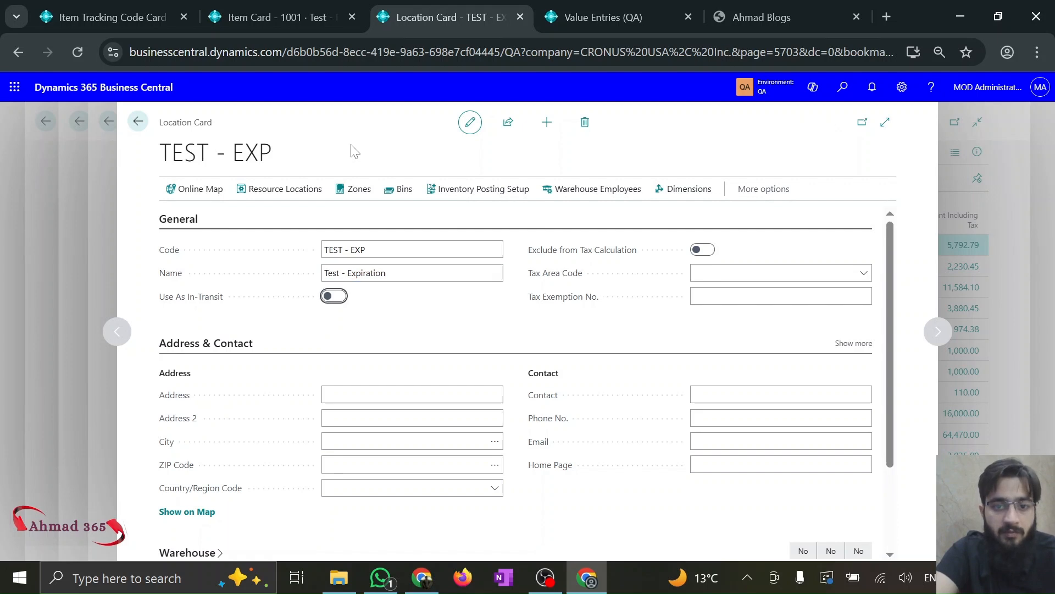
- Examine the Bin Policies of the TEST - EXP location and read the description of Pick According to FEFO
{"action": "left_click", "coordinate": [355, 152]}
{"action": "scroll", "coordinate": [478, 344], "scroll_direction": "down", "scroll_amount": 2}
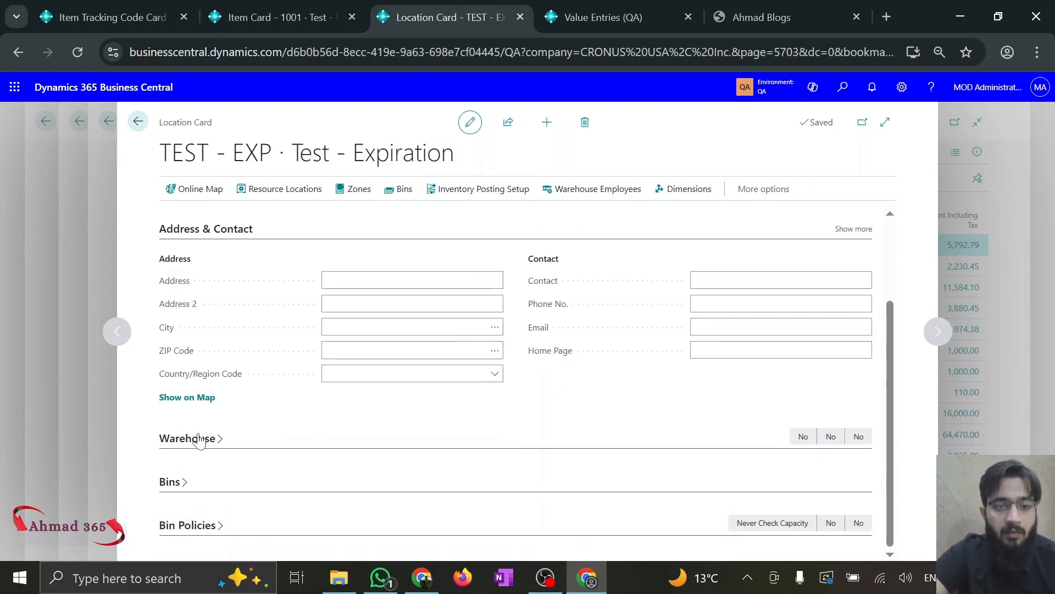
{"action": "left_click", "coordinate": [188, 525]}
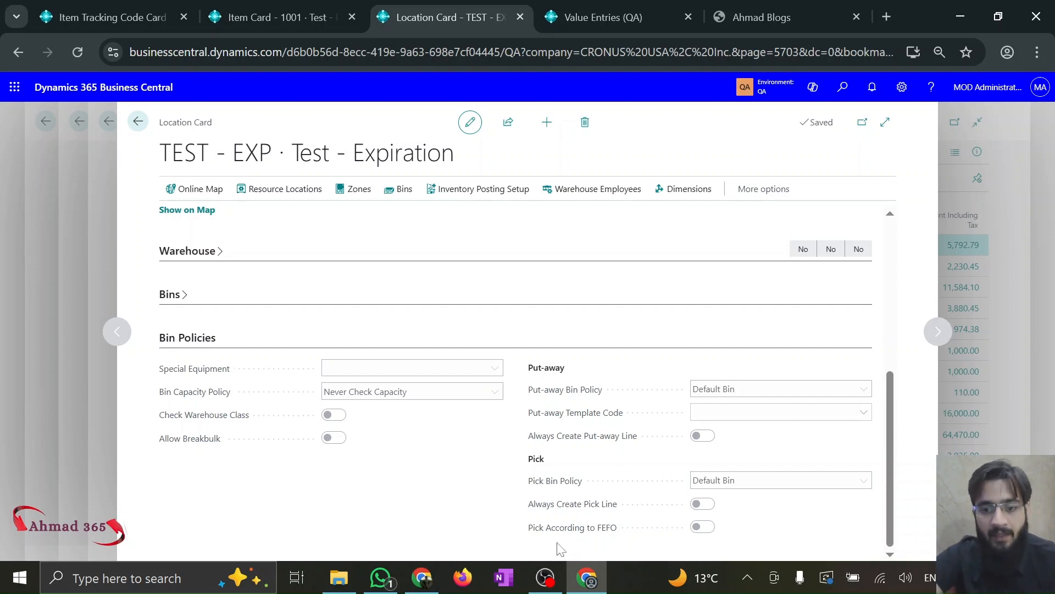
{"action": "left_click", "coordinate": [587, 528]}
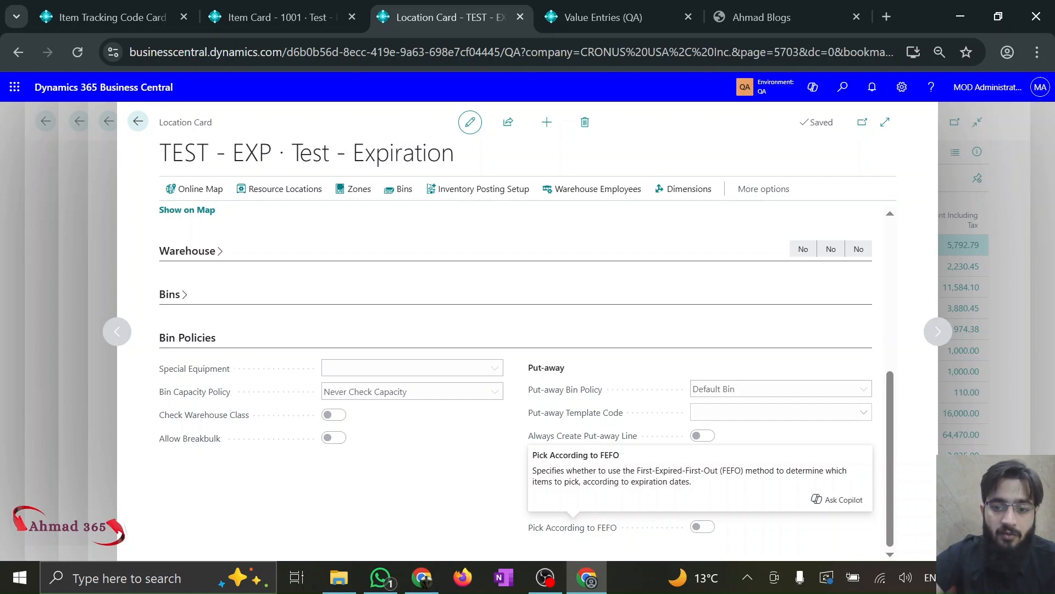
{"action": "right_click", "coordinate": [659, 477]}
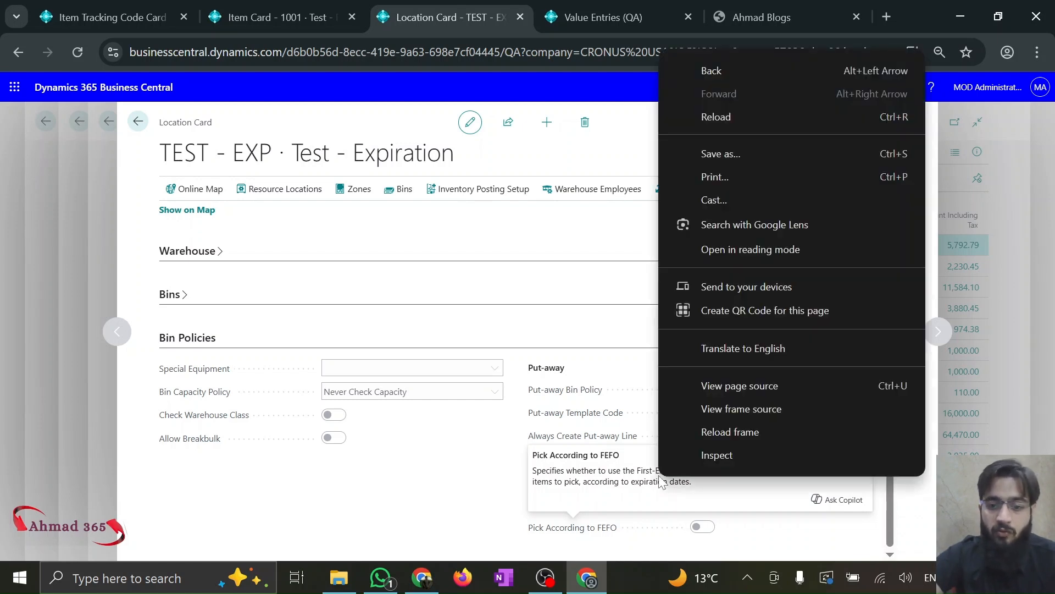
{"action": "left_click", "coordinate": [629, 488]}
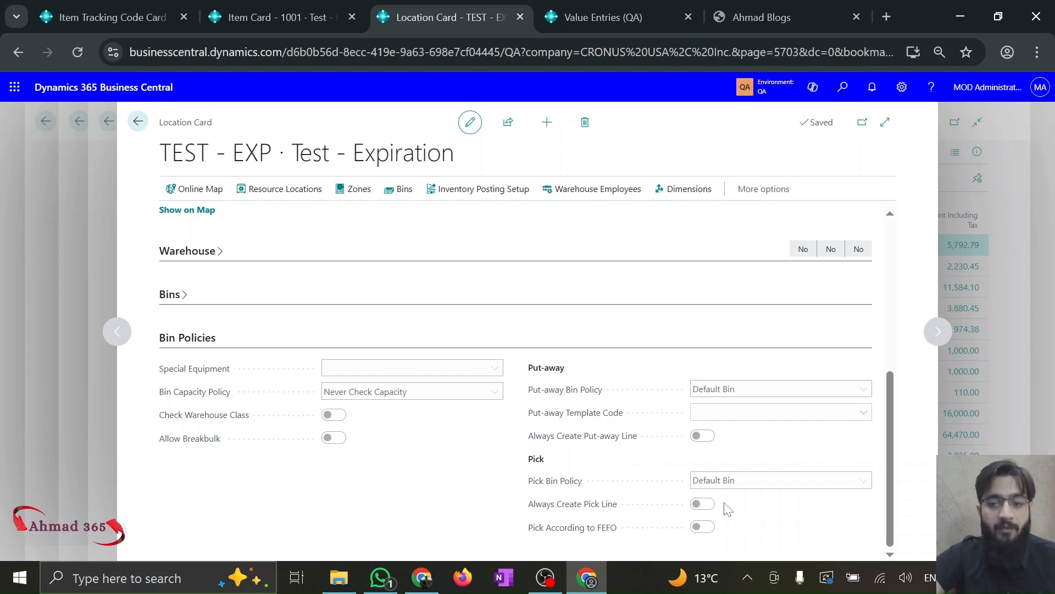
- Turn on Require Receive and Require Shipment in the location's Warehouse settings, and check the Bin Policies
{"action": "scroll", "coordinate": [728, 509], "scroll_direction": "up", "scroll_amount": 5}
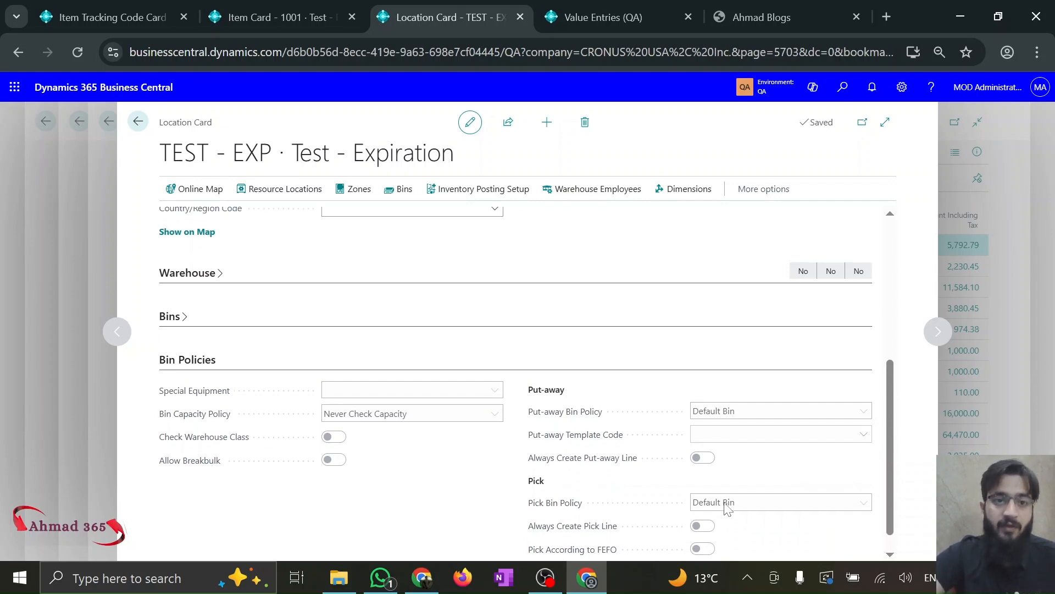
{"action": "scroll", "coordinate": [522, 349], "scroll_direction": "down", "scroll_amount": 5}
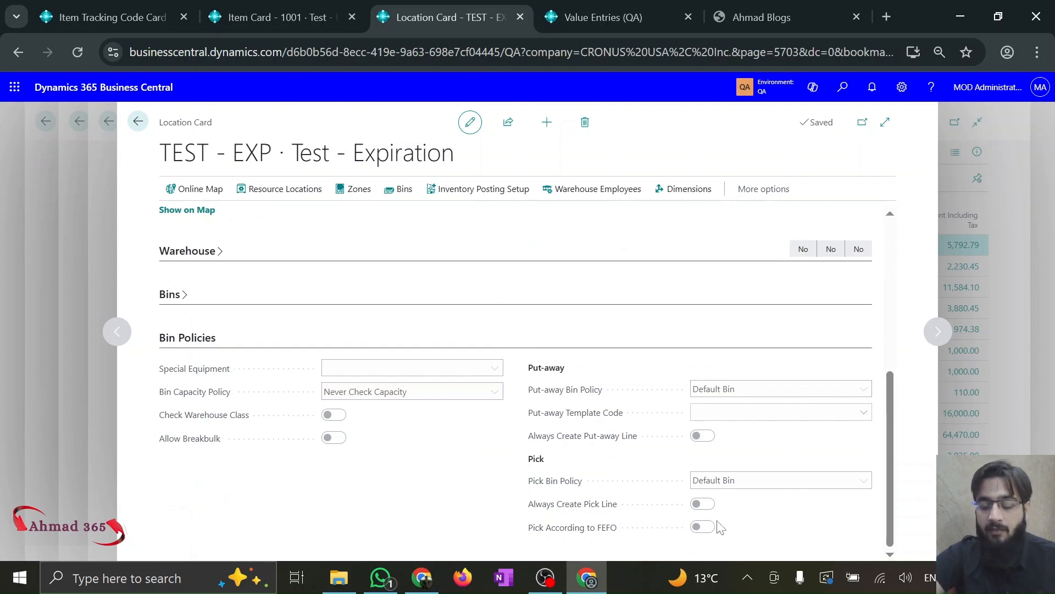
{"action": "scroll", "coordinate": [642, 356], "scroll_direction": "up", "scroll_amount": 5}
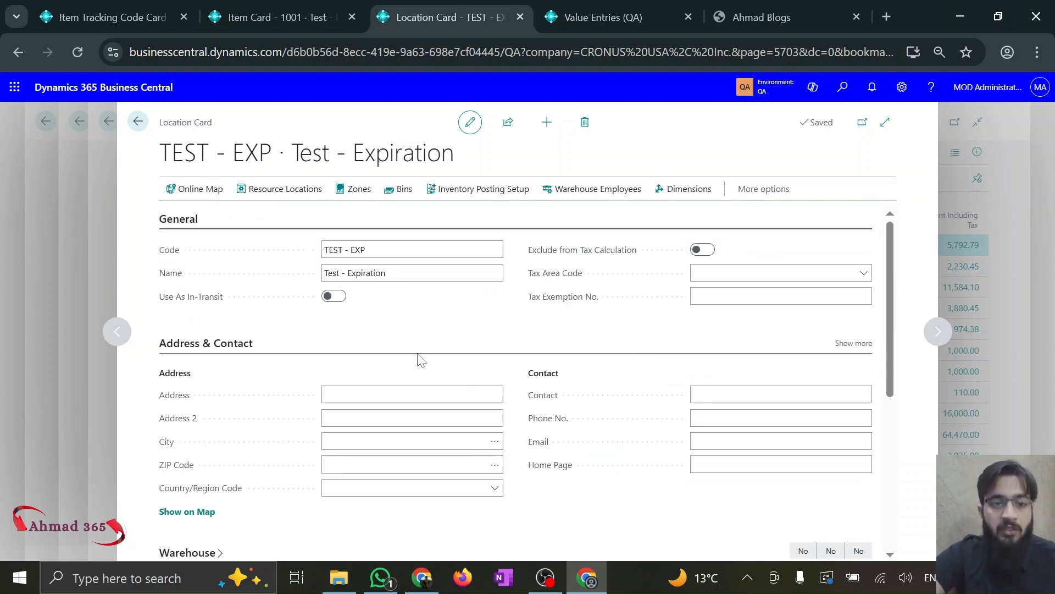
{"action": "left_click", "coordinate": [233, 349]}
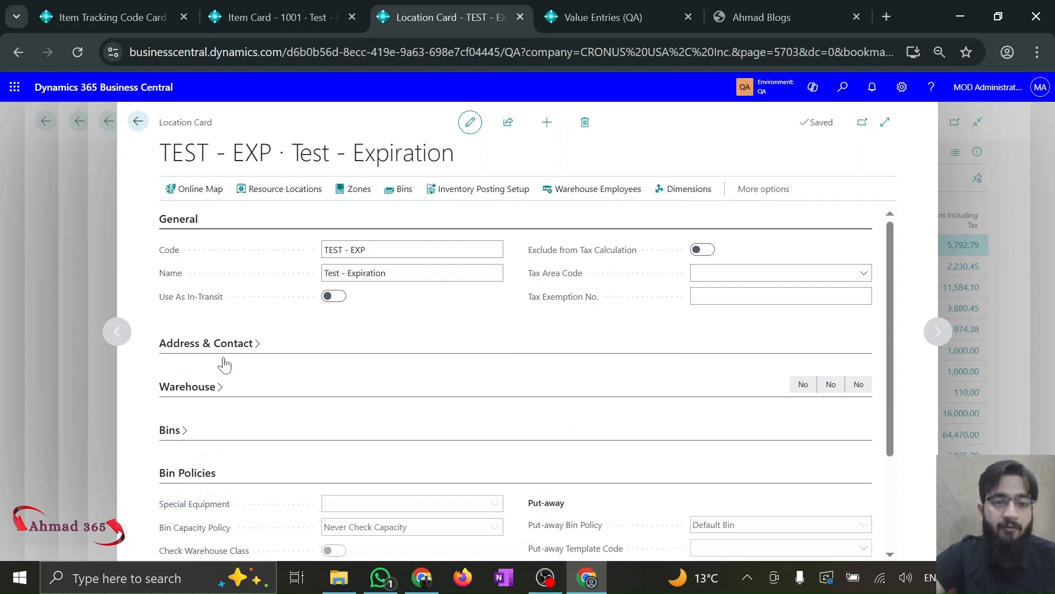
{"action": "left_click", "coordinate": [189, 387]}
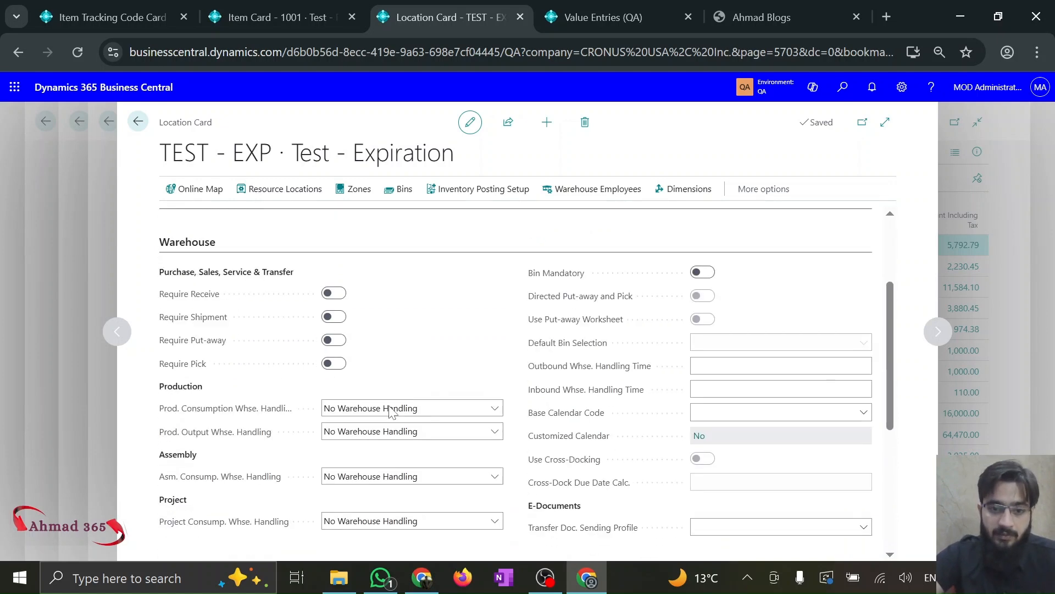
{"action": "left_click", "coordinate": [335, 291]}
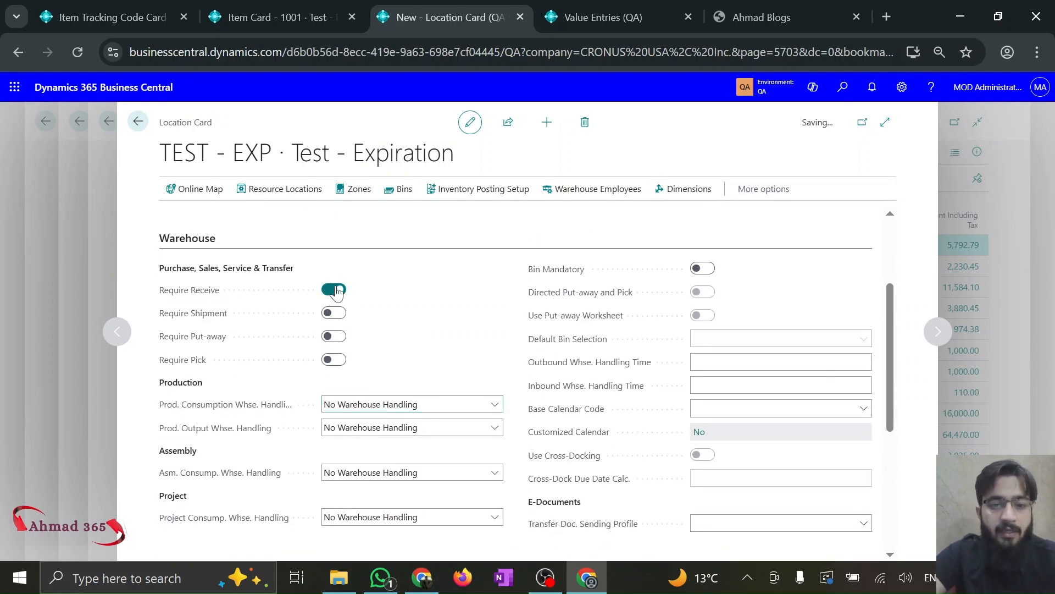
{"action": "left_click", "coordinate": [333, 313]}
{"action": "scroll", "coordinate": [447, 321], "scroll_direction": "down", "scroll_amount": 5}
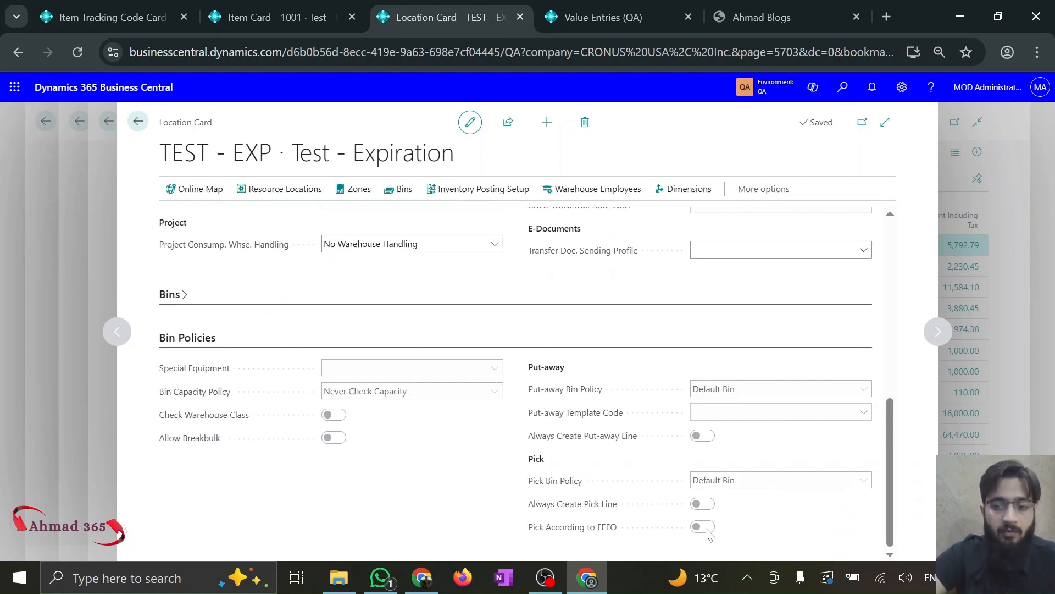
- Turn on Require Put-away and Require Pick in the Warehouse settings, checking Pick According to FEFO in the Bin Policies
{"action": "scroll", "coordinate": [462, 379], "scroll_direction": "up", "scroll_amount": 5}
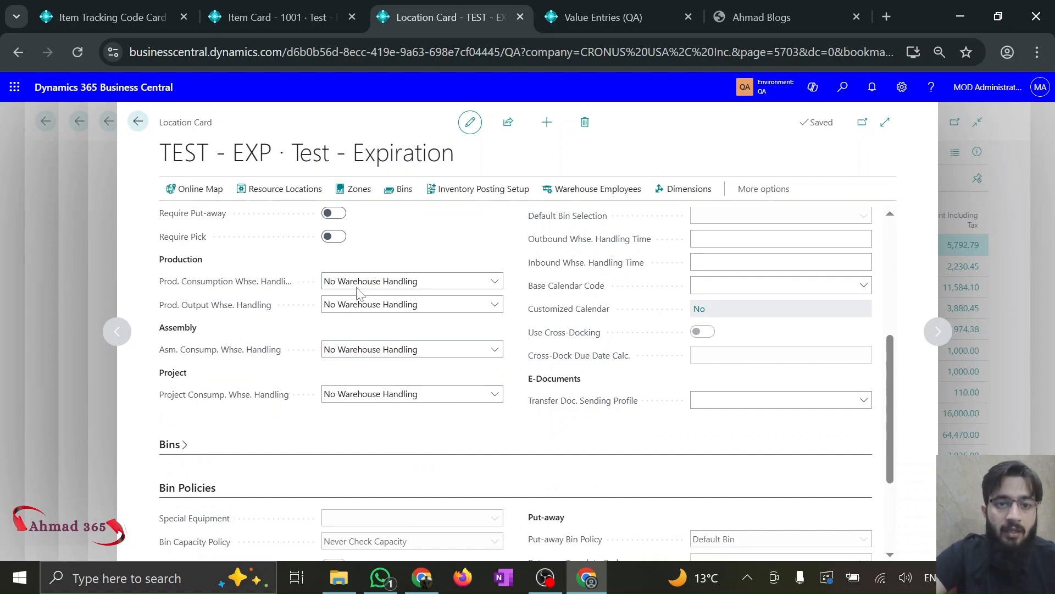
{"action": "left_click", "coordinate": [333, 326]}
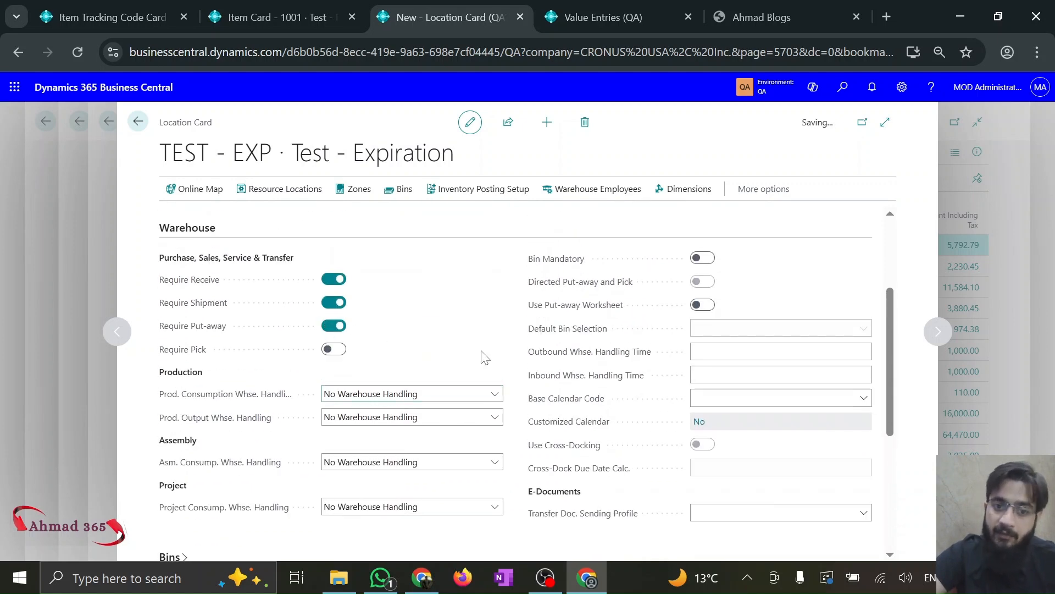
{"action": "scroll", "coordinate": [515, 363], "scroll_direction": "down", "scroll_amount": 5}
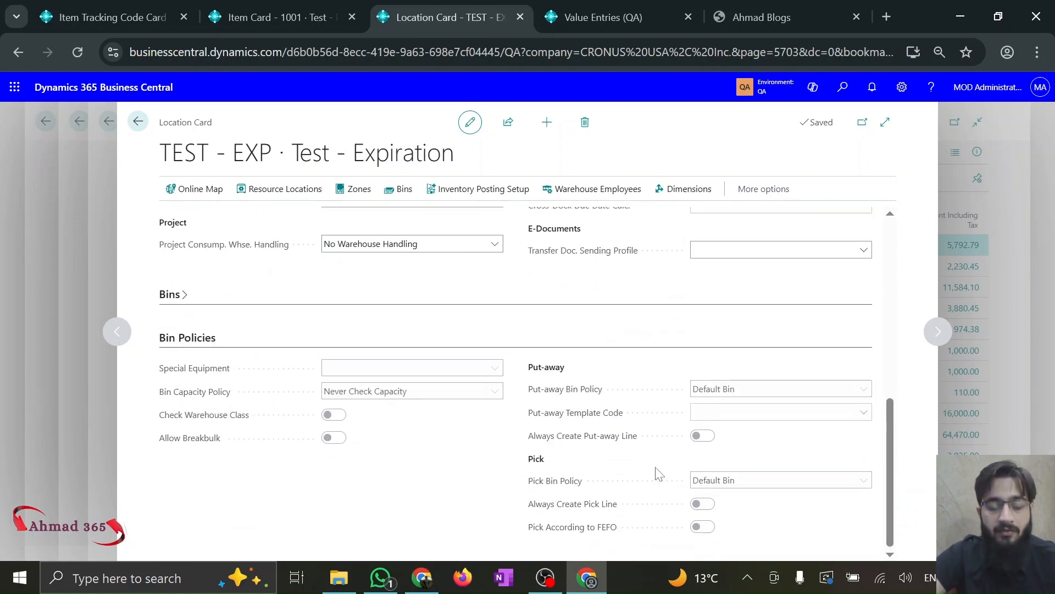
{"action": "scroll", "coordinate": [427, 384], "scroll_direction": "up", "scroll_amount": 3}
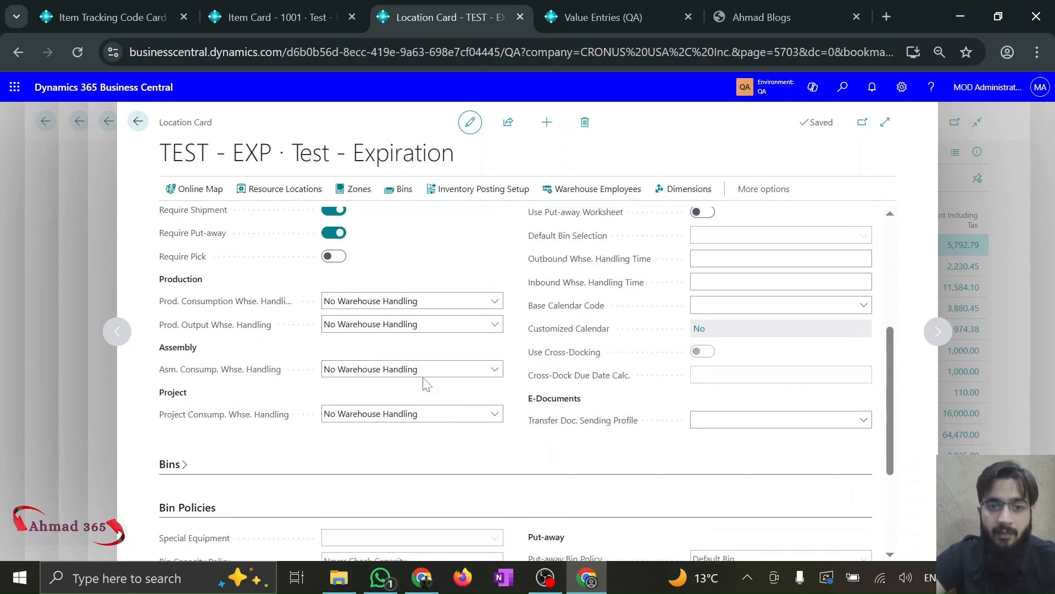
{"action": "scroll", "coordinate": [427, 384], "scroll_direction": "up", "scroll_amount": 1}
{"action": "left_click", "coordinate": [340, 282]}
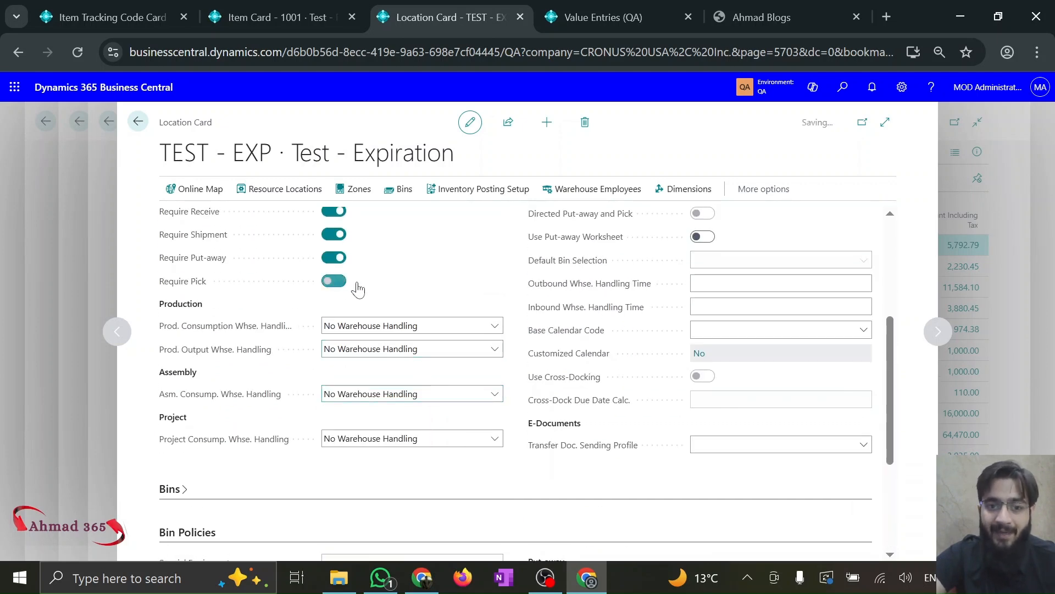
{"action": "scroll", "coordinate": [526, 299], "scroll_direction": "down", "scroll_amount": 3}
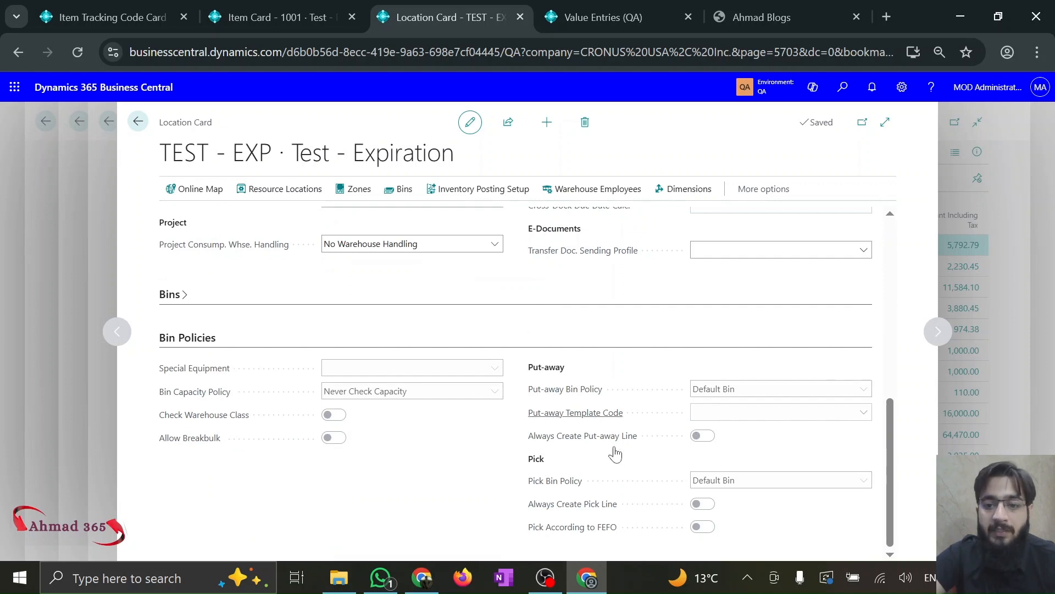
- Turn on Bin Mandatory for the location and enable Pick According to FEFO in its Bin Policies
{"action": "scroll", "coordinate": [523, 275], "scroll_direction": "up", "scroll_amount": 4}
{"action": "left_click", "coordinate": [703, 226]}
{"action": "scroll", "coordinate": [626, 358], "scroll_direction": "down", "scroll_amount": 4}
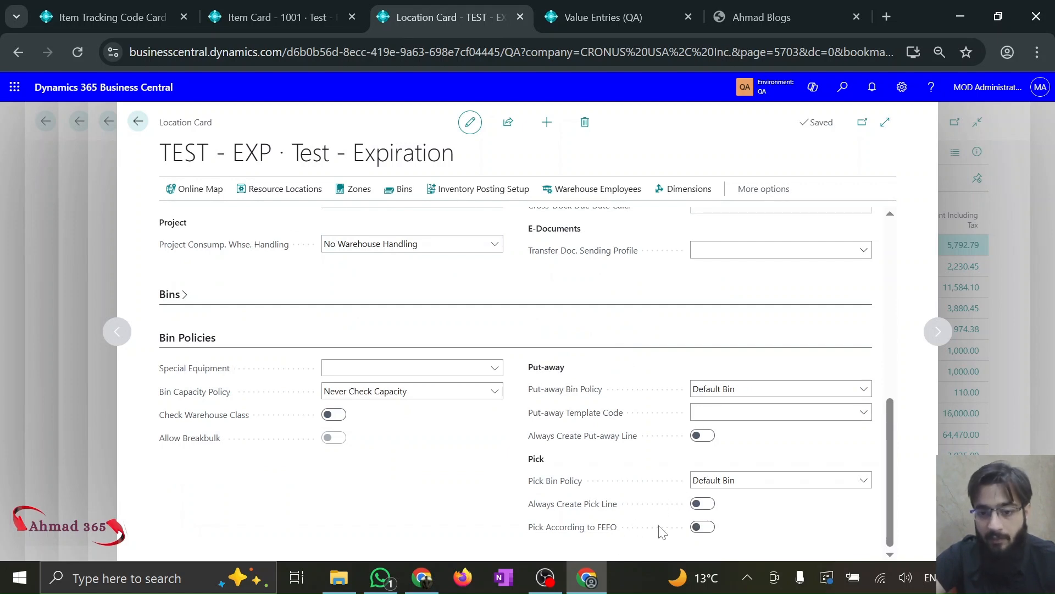
{"action": "left_click", "coordinate": [703, 526]}
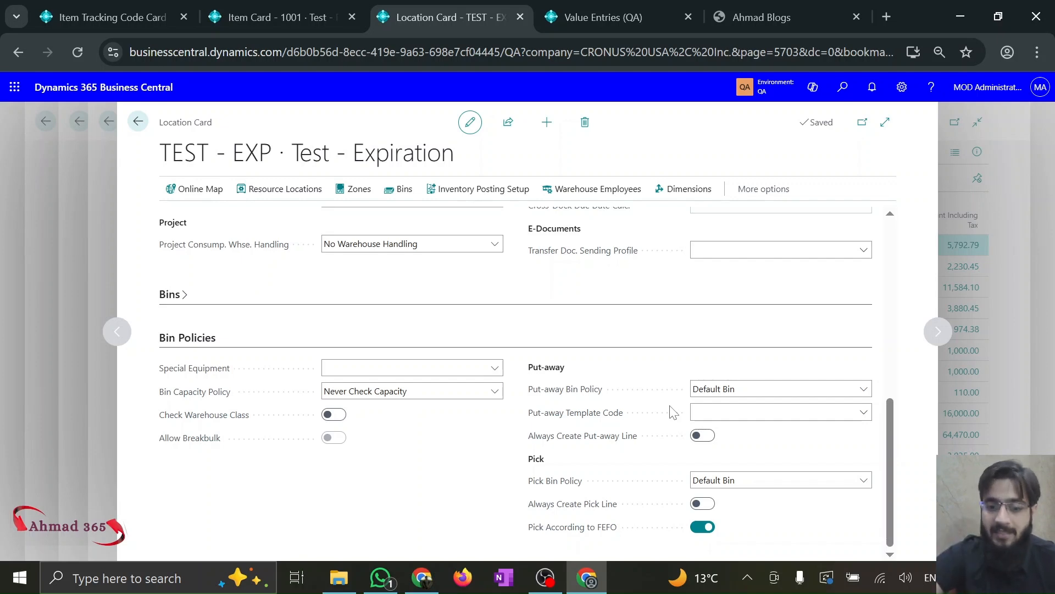
- Turn off Require Put-away and Require Receive, and check the Pick According to FEFO setting
{"action": "scroll", "coordinate": [674, 412], "scroll_direction": "up", "scroll_amount": 5}
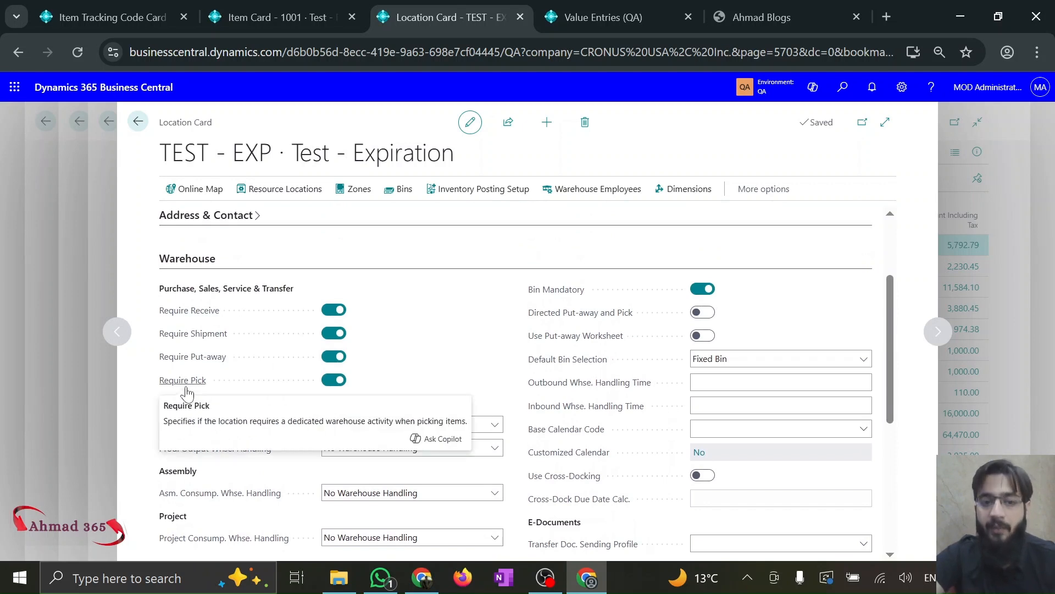
{"action": "left_click", "coordinate": [334, 356]}
{"action": "left_click", "coordinate": [333, 310]}
{"action": "scroll", "coordinate": [571, 415], "scroll_direction": "down", "scroll_amount": 5}
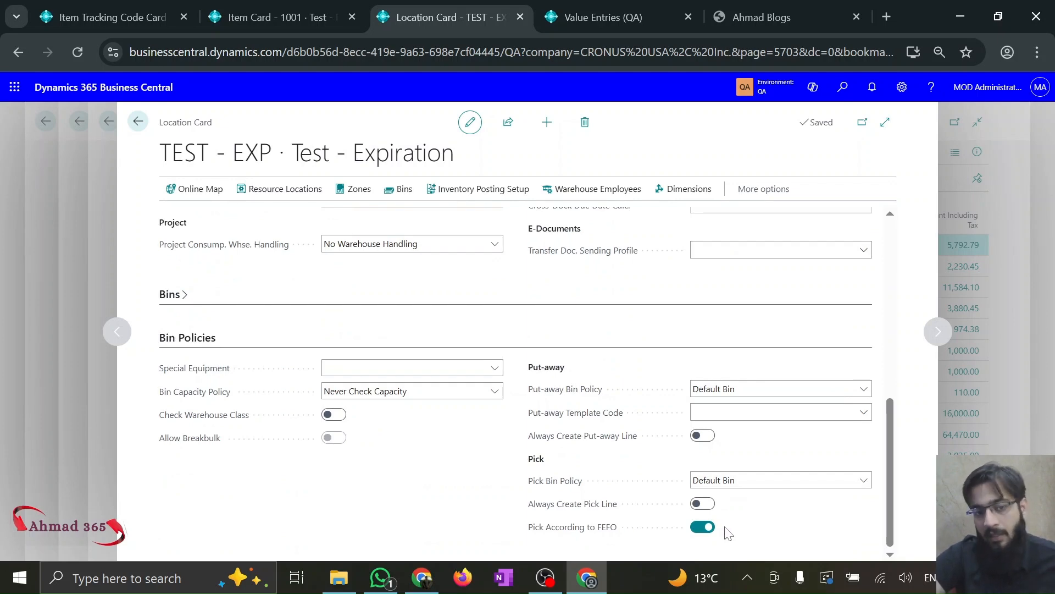
- Turn off Require Pick for the location and check the Pick According to FEFO setting in the Bin Policies
{"action": "scroll", "coordinate": [245, 351], "scroll_direction": "up", "scroll_amount": 5}
{"action": "left_click", "coordinate": [336, 310]}
{"action": "scroll", "coordinate": [495, 341], "scroll_direction": "down", "scroll_amount": 4}
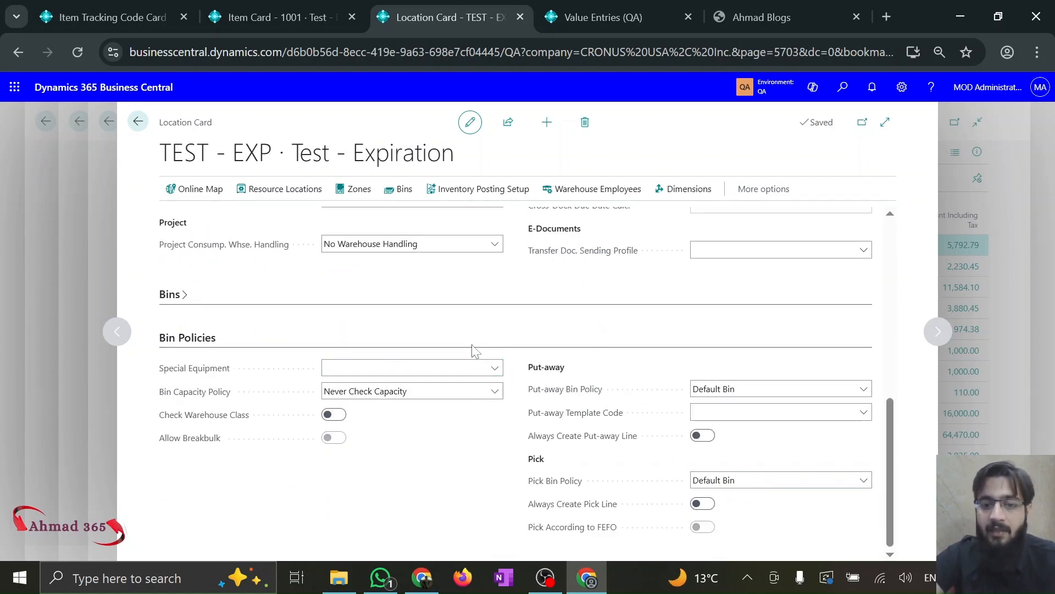
- Turn Require Pick and Pick According to FEFO back on, and review the location's Warehouse settings
{"action": "scroll", "coordinate": [473, 352], "scroll_direction": "up", "scroll_amount": 4}
{"action": "left_click", "coordinate": [332, 320]}
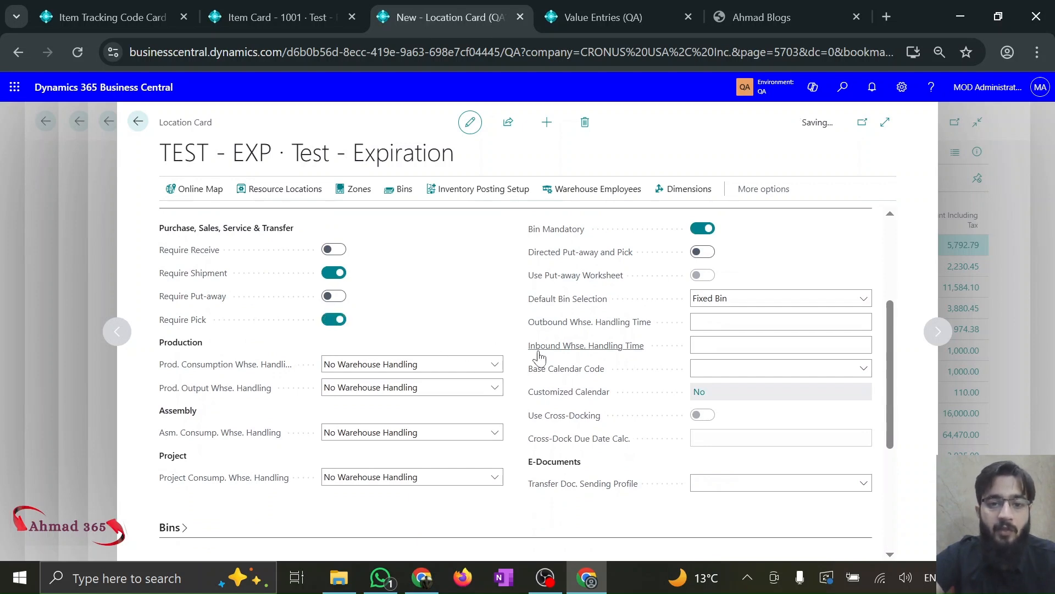
{"action": "scroll", "coordinate": [669, 335], "scroll_direction": "down", "scroll_amount": 4}
{"action": "left_click", "coordinate": [701, 526]}
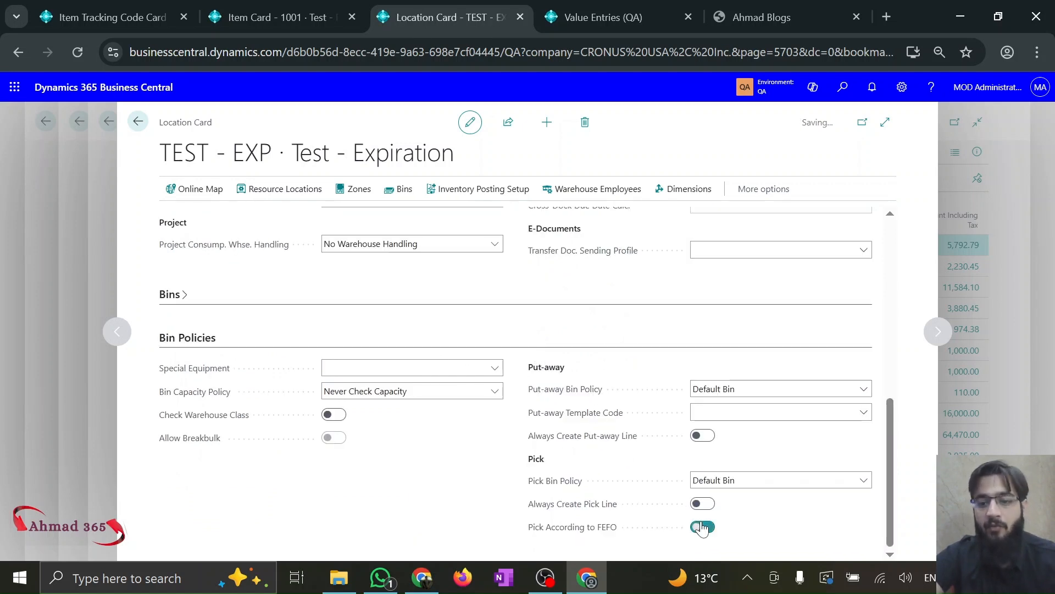
{"action": "scroll", "coordinate": [649, 376], "scroll_direction": "up", "scroll_amount": 5}
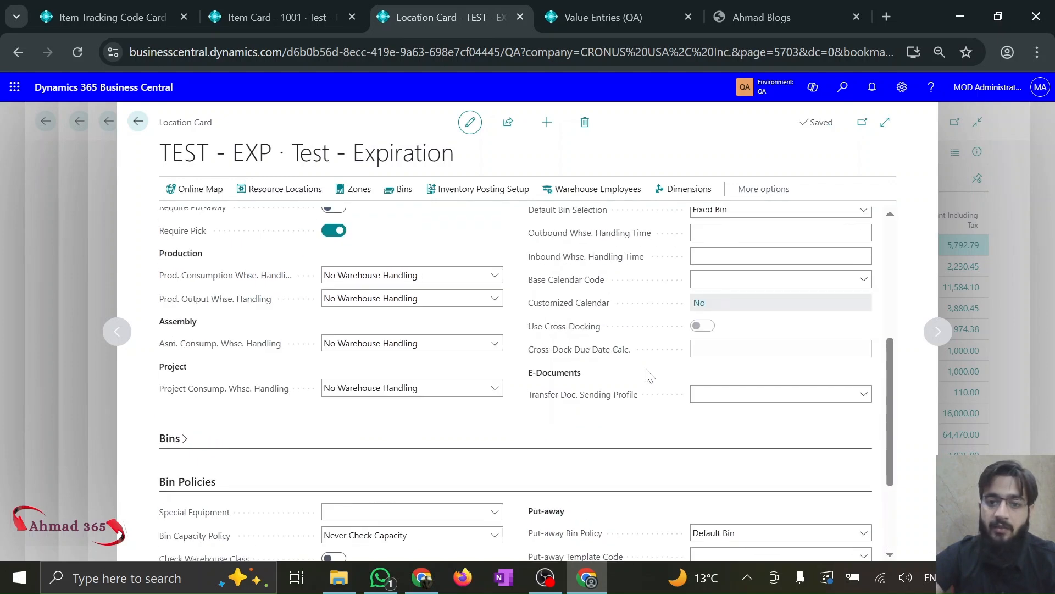
{"action": "mouse_move", "coordinate": [648, 376]}
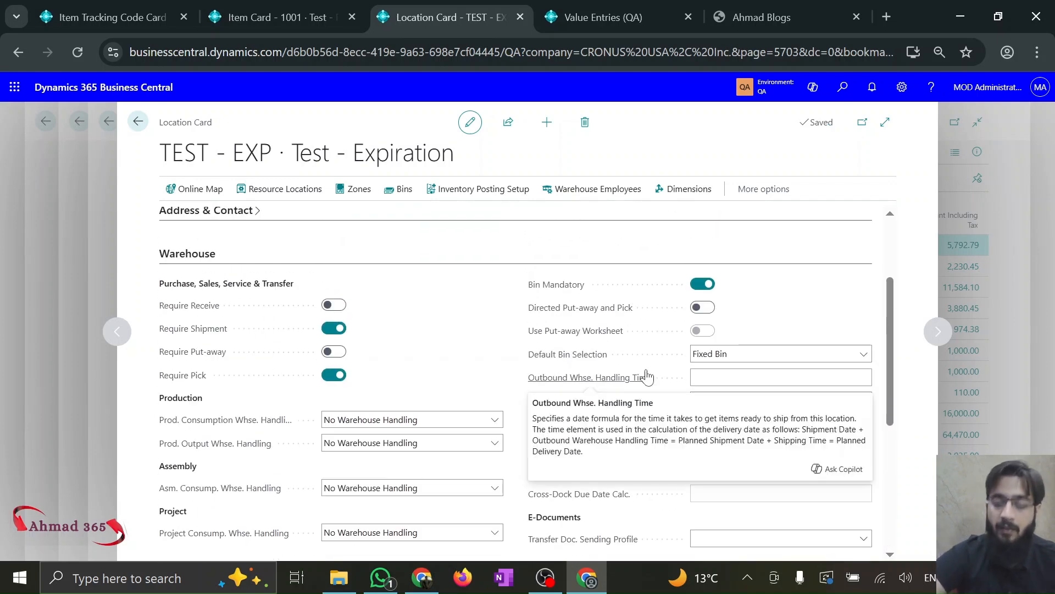